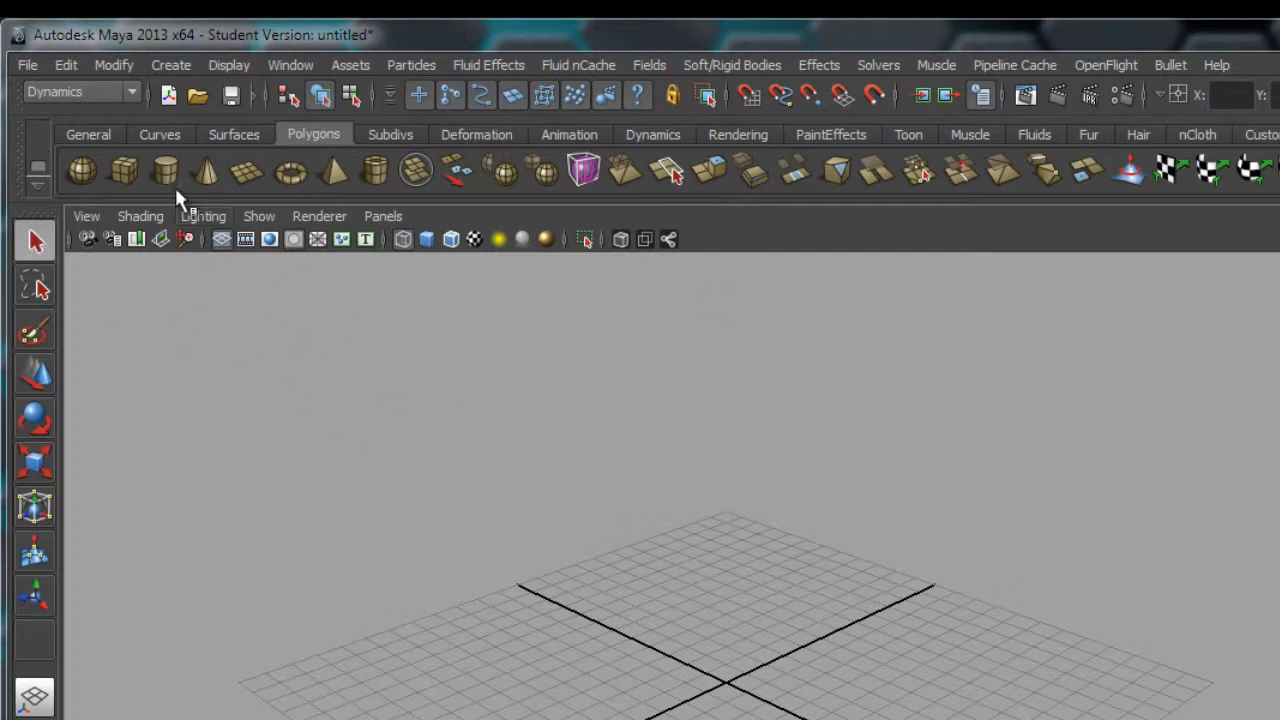
# - Switch the menu set from Dynamics to Polygons and look through the polygon modeling menus
pyautogui.click(132, 92)
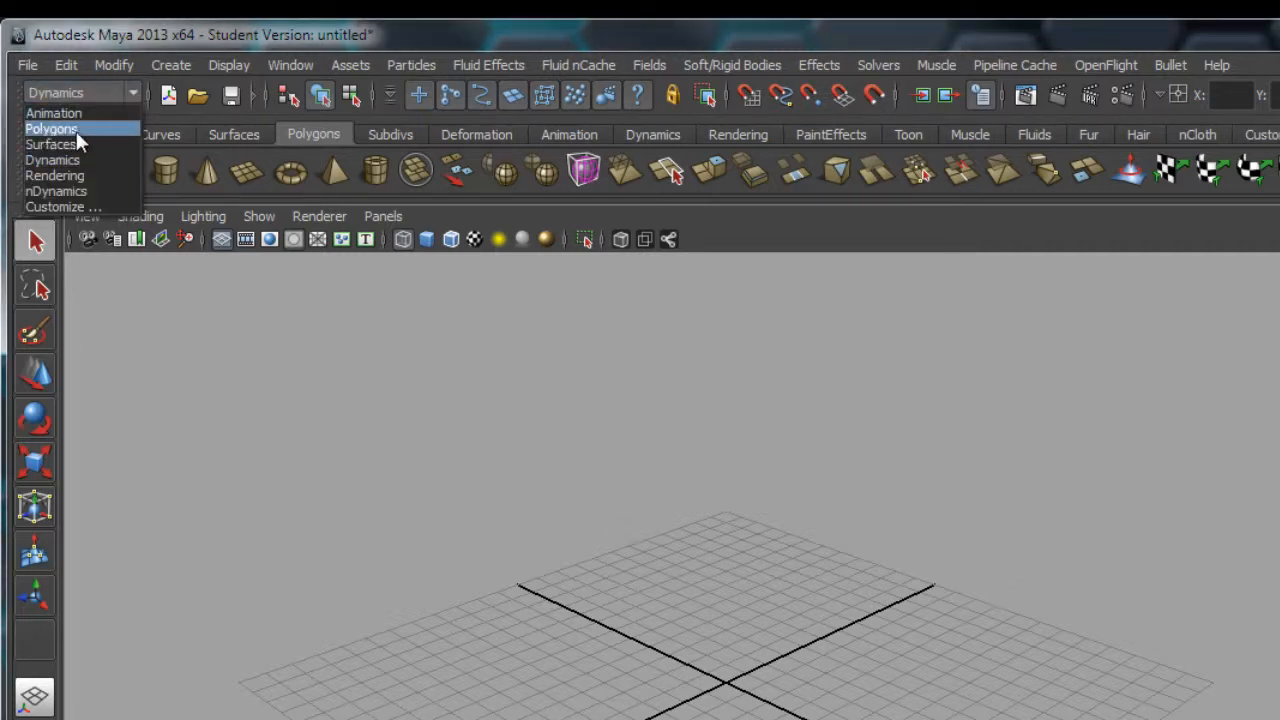
pyautogui.click(79, 130)
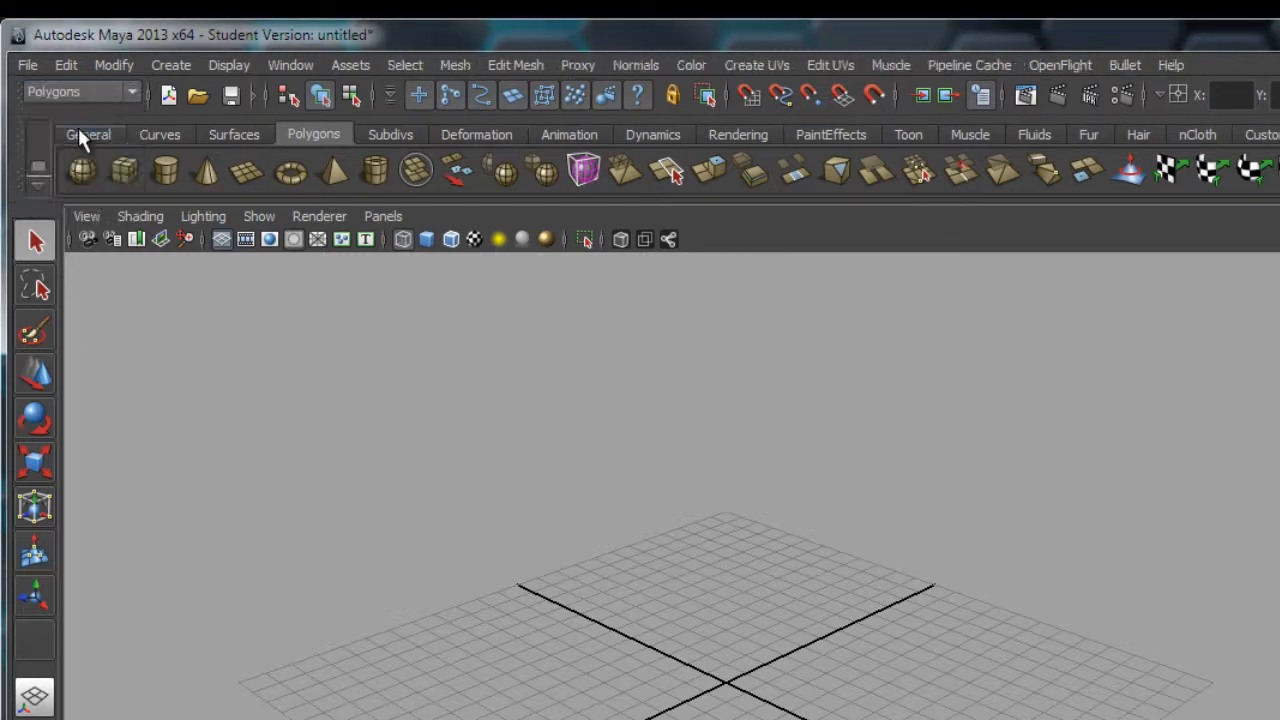
pyautogui.click(515, 65)
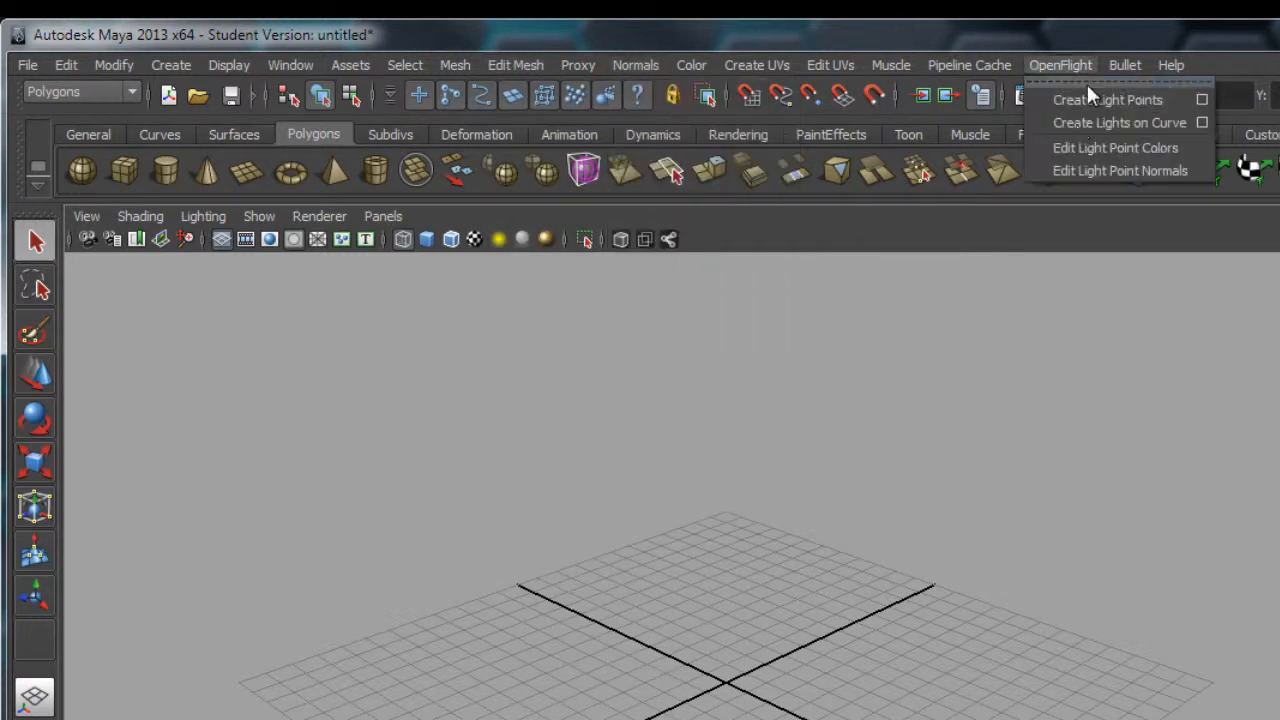
pyautogui.click(731, 379)
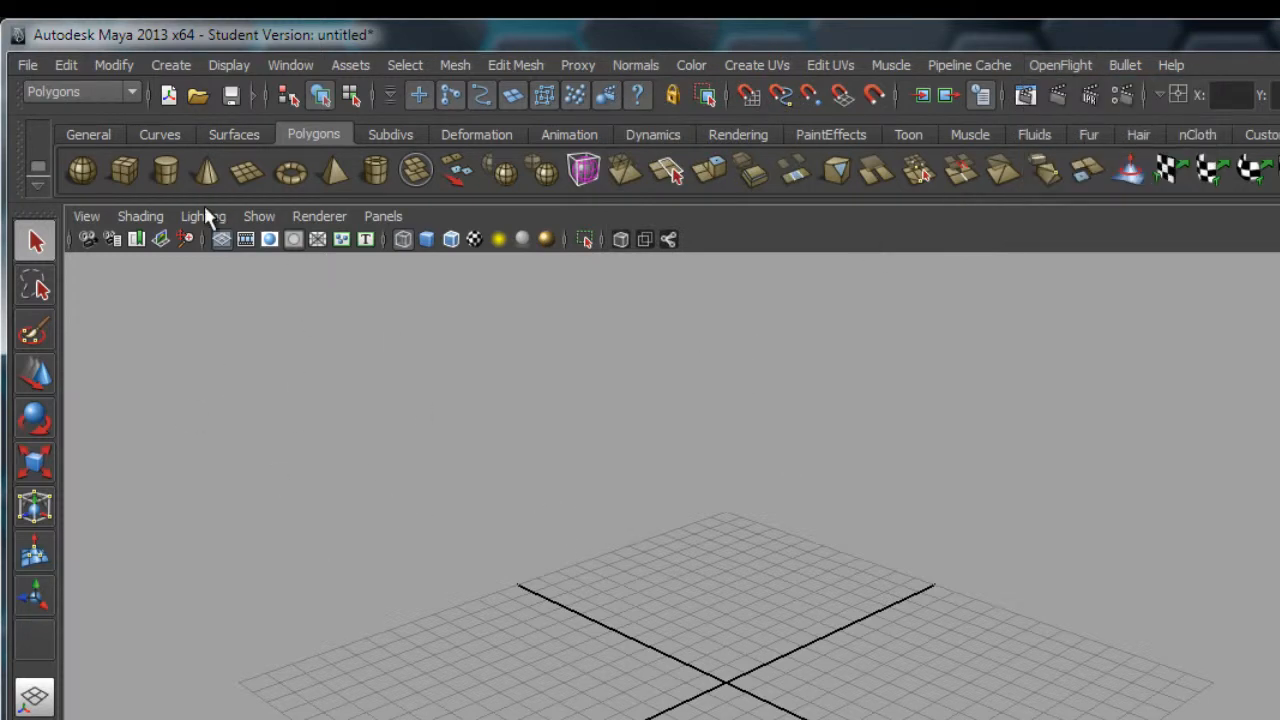
# - Create a polygon cube on the grid near the origin and display it with smooth shading
pyautogui.doubleClick(126, 172)
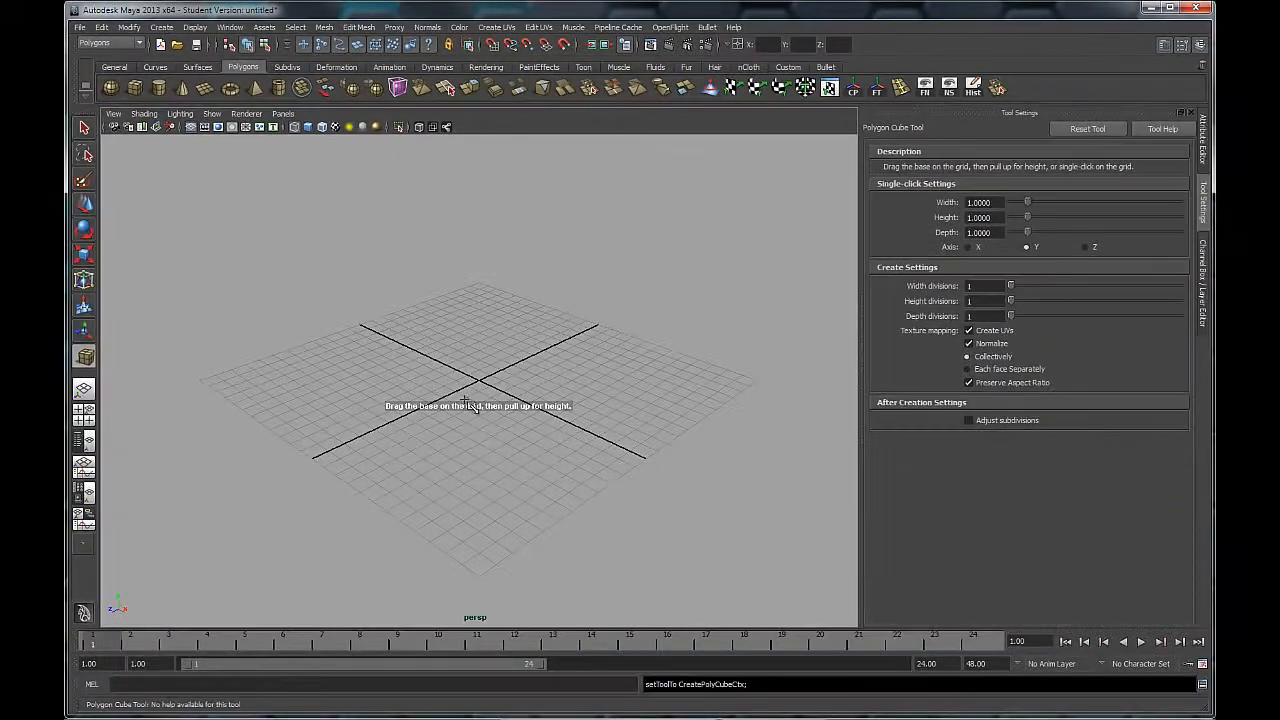
pyautogui.moveTo(436, 388); pyautogui.dragTo(549, 296)
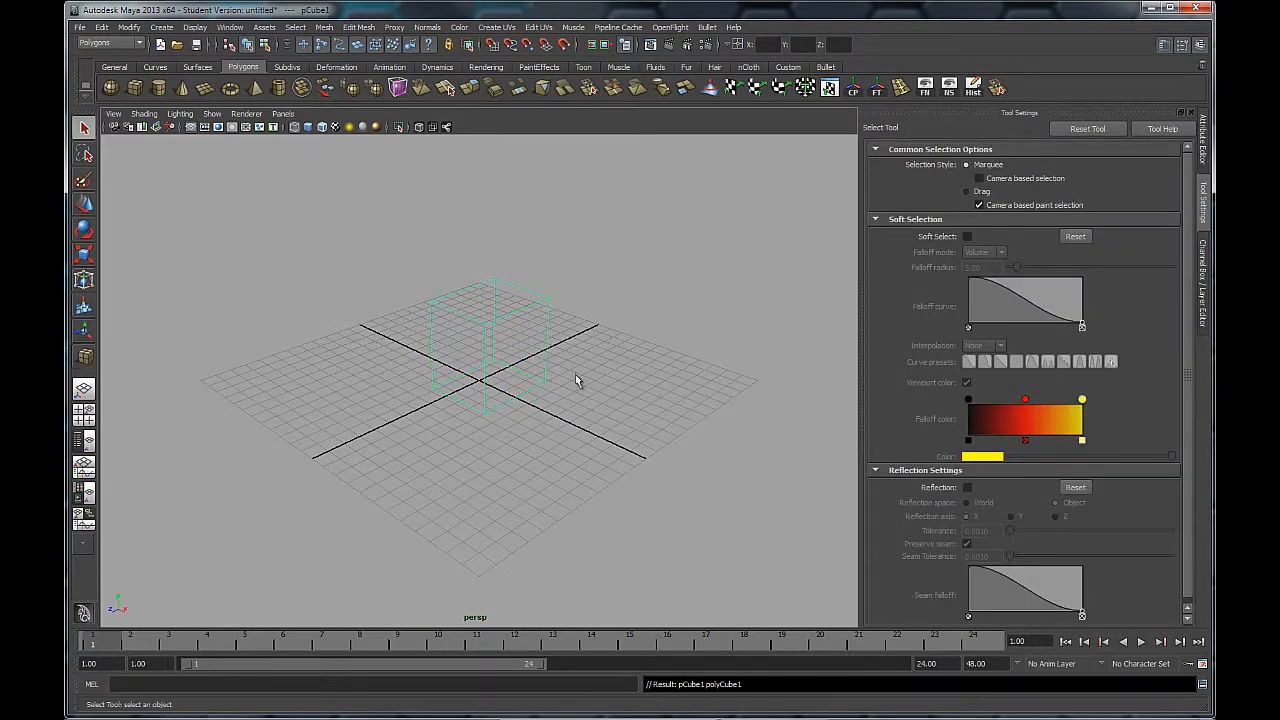
pyautogui.scroll(3, 488, 370)
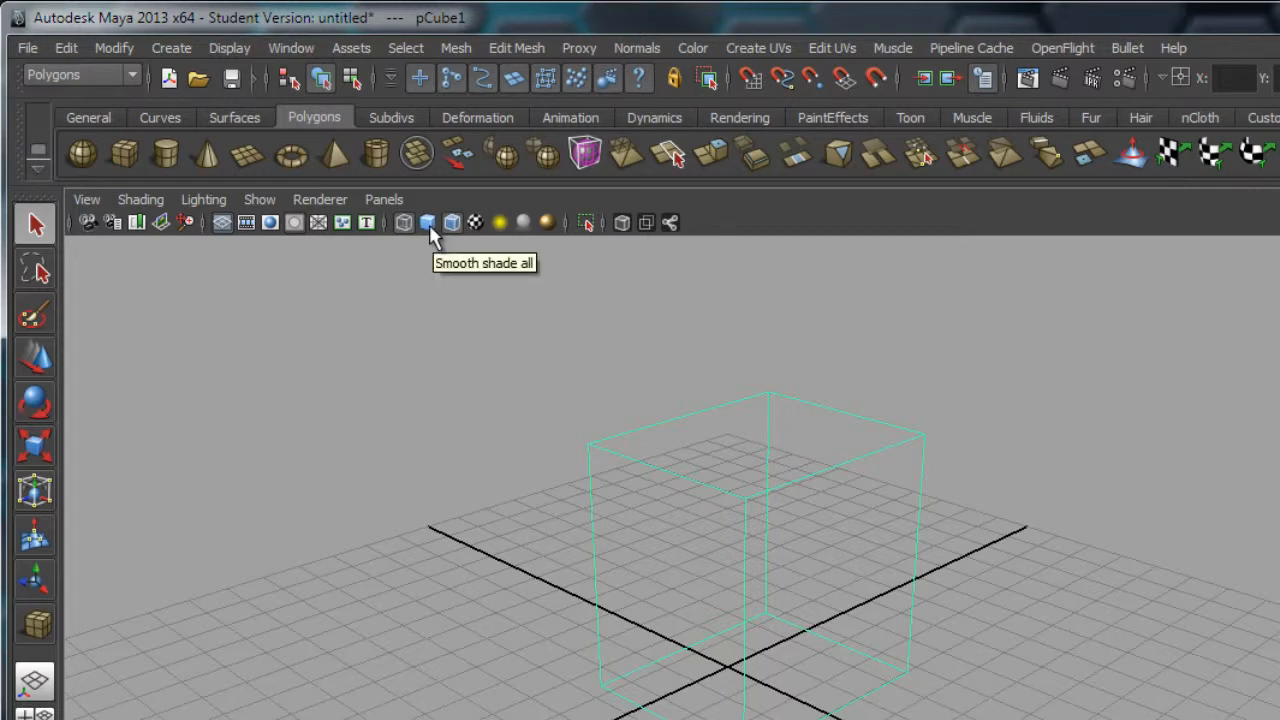
pyautogui.click(429, 224)
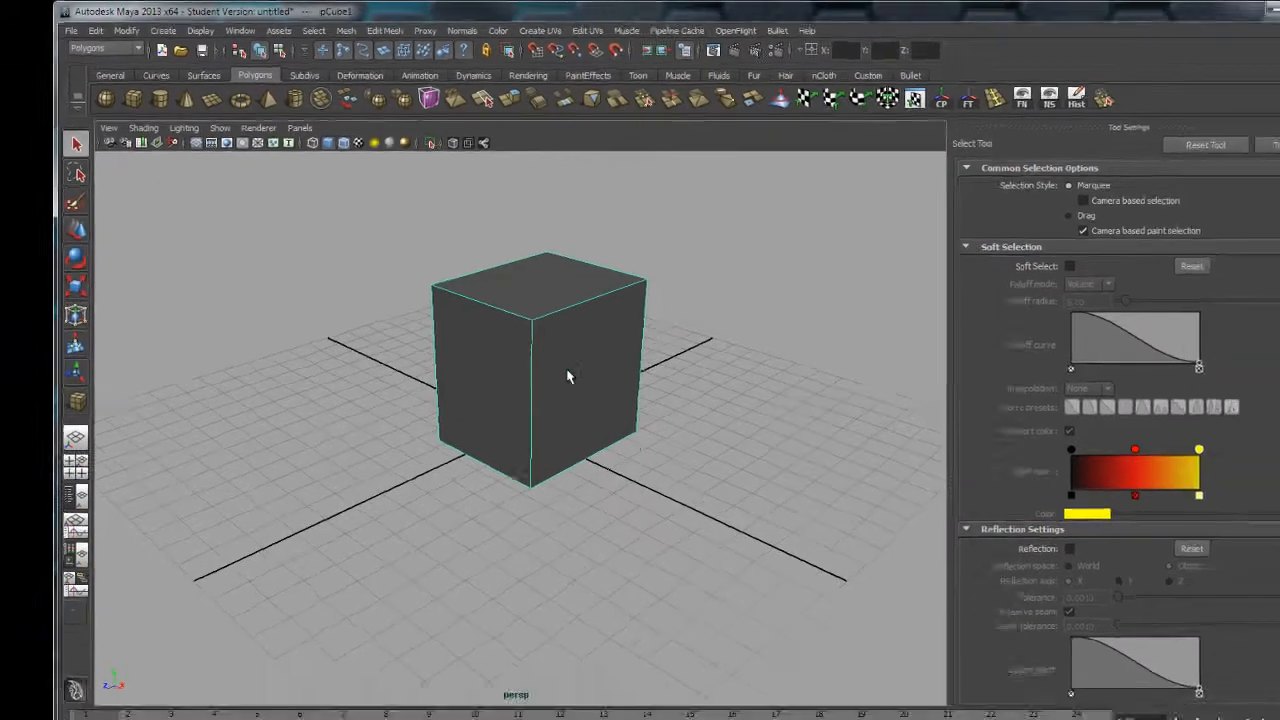
# - Examine the shaded cube from several angles and distances in the perspective view
pyautogui.keyDown('alt'); pyautogui.moveTo(806, 590); pyautogui.dragTo(851, 616); pyautogui.keyUp('alt')
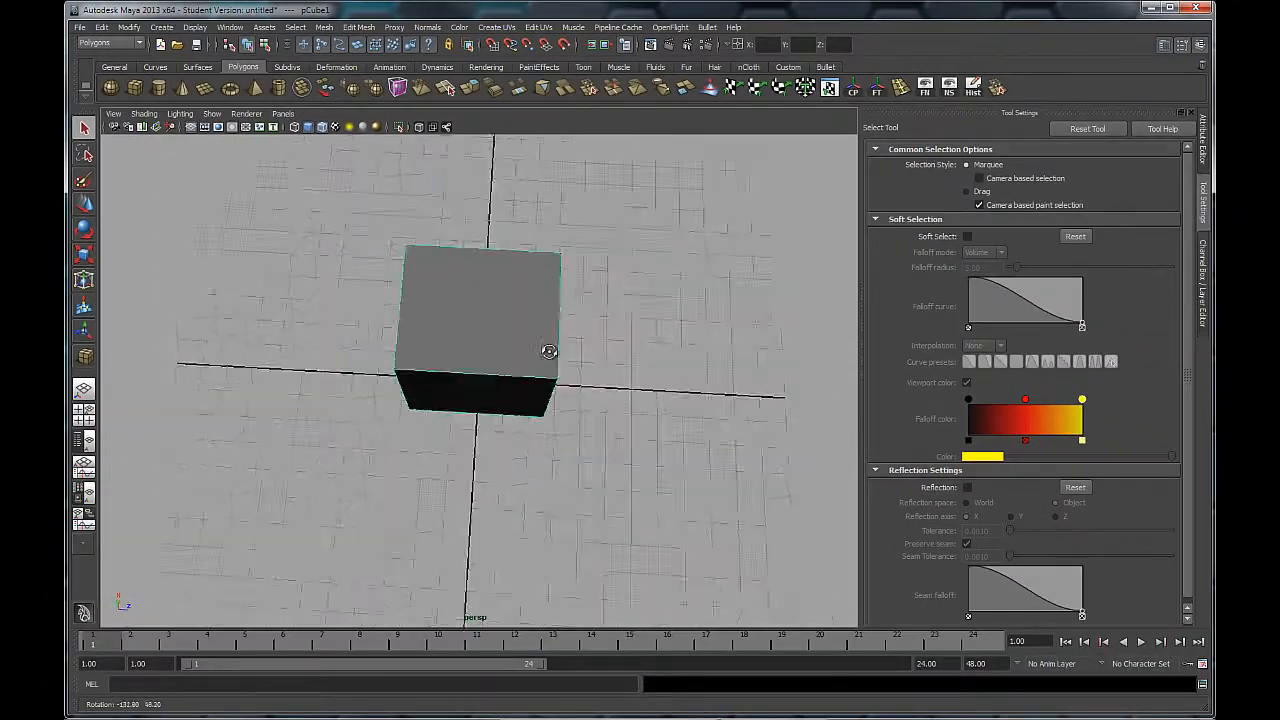
pyautogui.keyDown('alt'); pyautogui.moveTo(549, 351); pyautogui.dragTo(457, 280); pyautogui.keyUp('alt')
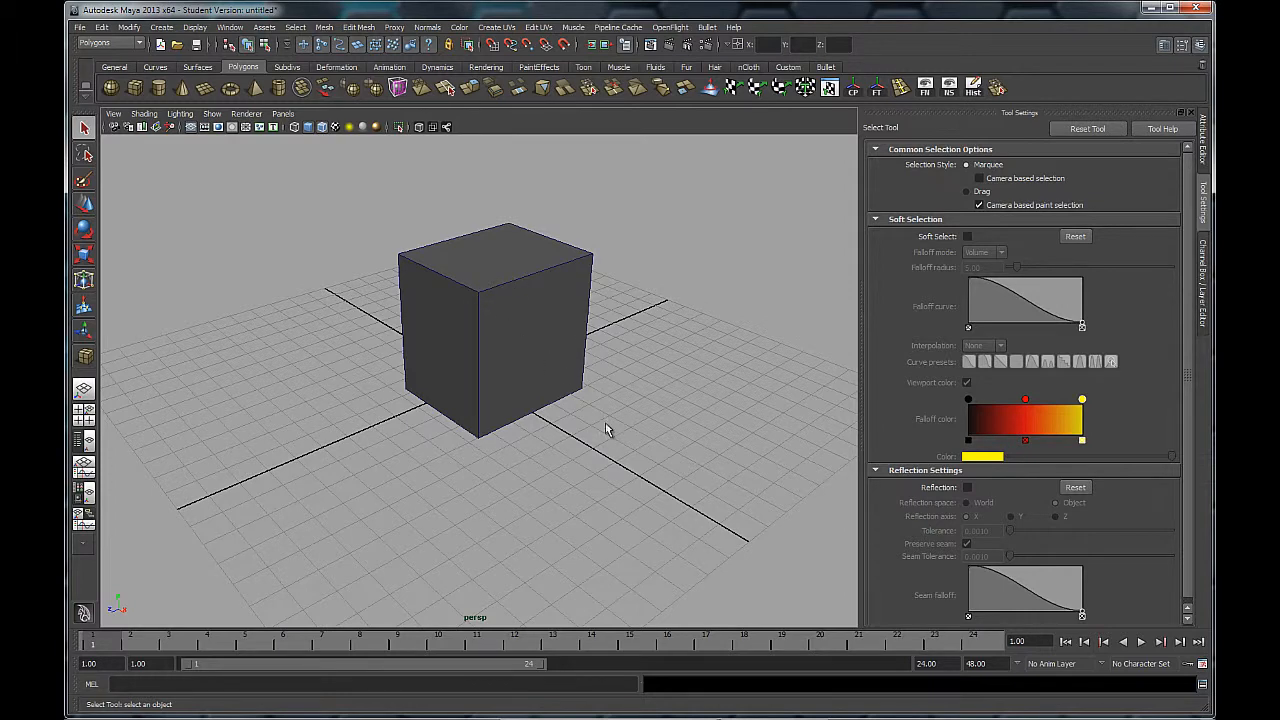
pyautogui.keyDown('alt'); pyautogui.moveTo(565, 371); pyautogui.dragTo(517, 411, button='middle'); pyautogui.keyUp('alt')
pyautogui.keyDown('alt'); pyautogui.moveTo(517, 400); pyautogui.dragTo(432, 378, button='right'); pyautogui.keyUp('alt')
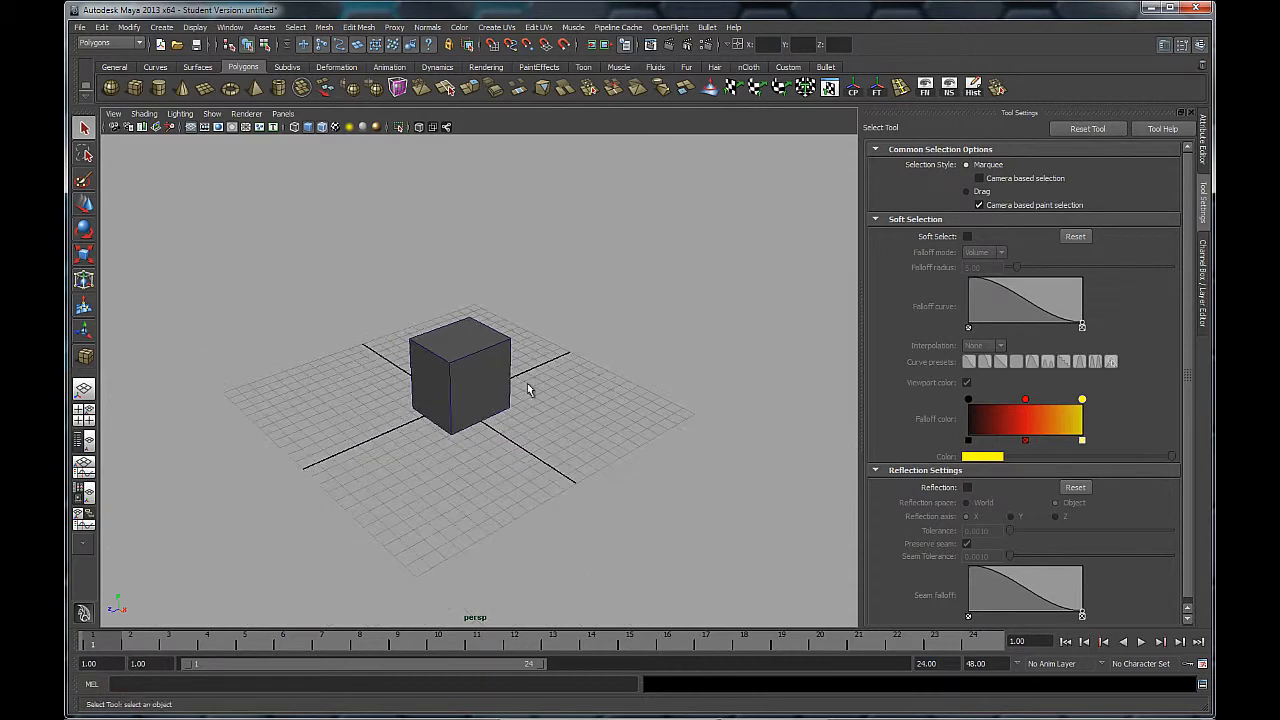
pyautogui.keyDown('alt'); pyautogui.moveTo(527, 383); pyautogui.dragTo(527, 377, button='middle'); pyautogui.keyUp('alt')
pyautogui.keyDown('alt'); pyautogui.moveTo(449, 306); pyautogui.dragTo(568, 403, button='right'); pyautogui.keyUp('alt')
pyautogui.keyDown('alt'); pyautogui.moveTo(568, 403); pyautogui.dragTo(566, 416, button='middle'); pyautogui.keyUp('alt')
pyautogui.keyDown('alt'); pyautogui.moveTo(566, 418); pyautogui.dragTo(510, 384, button='right'); pyautogui.keyUp('alt')
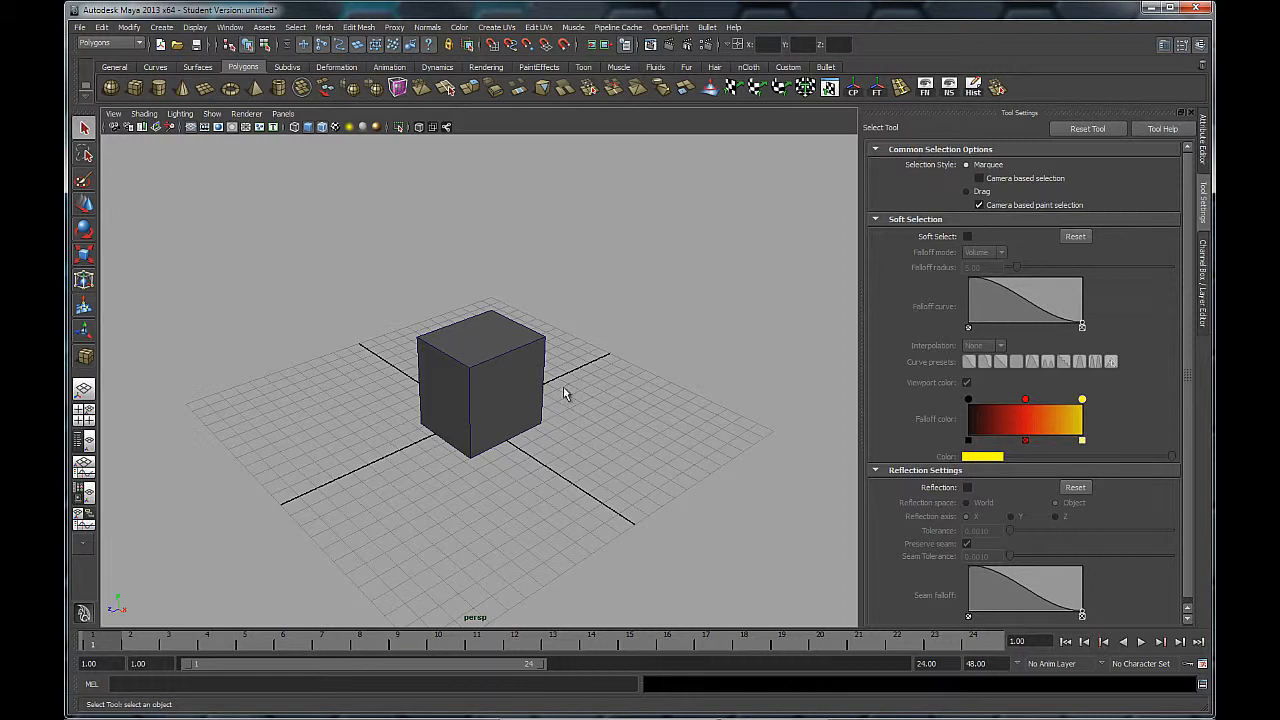
# - Select the cube's top face in face mode and extrude it upward by almost the cube's own height
pyautogui.rightClick(490, 324)
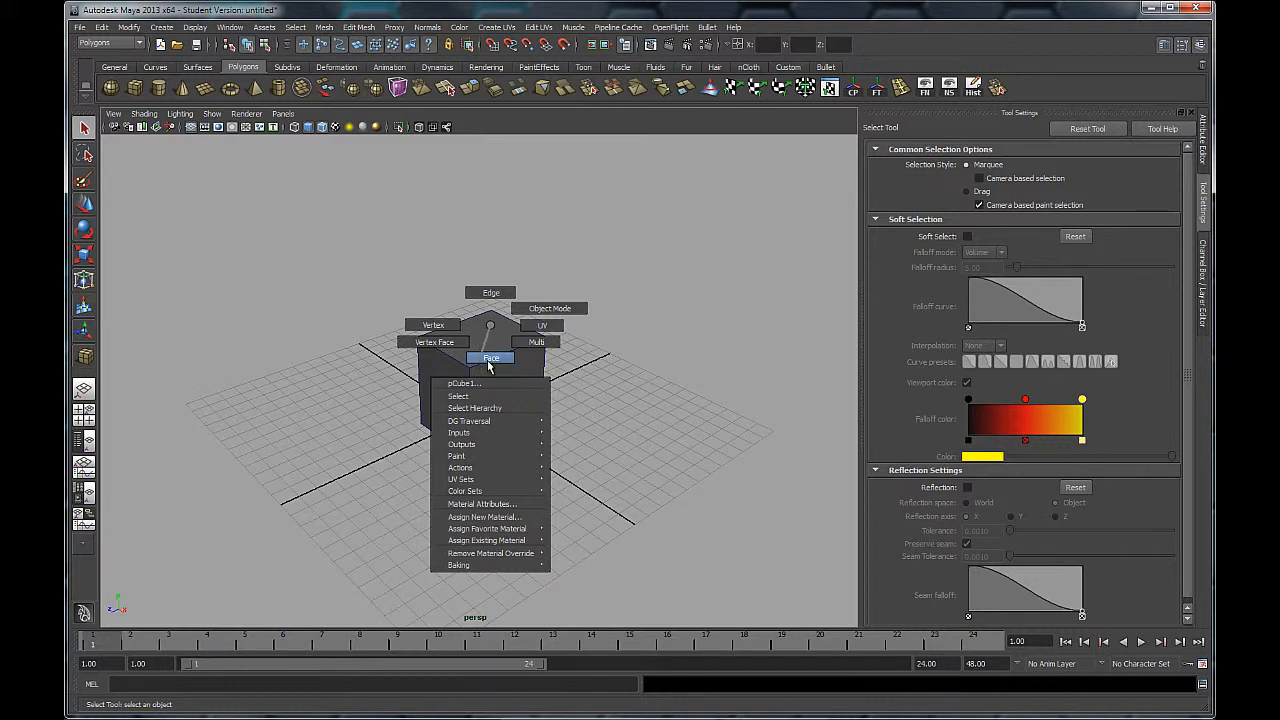
pyautogui.click(490, 360)
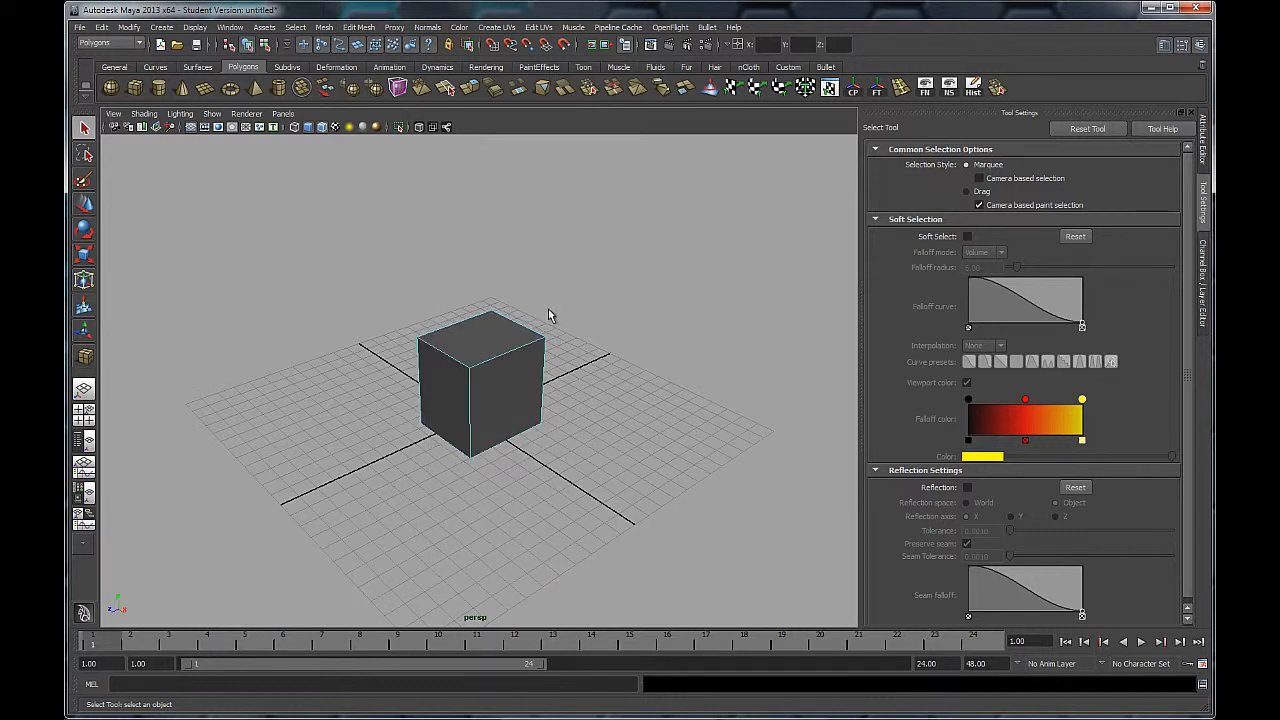
pyautogui.click(490, 333)
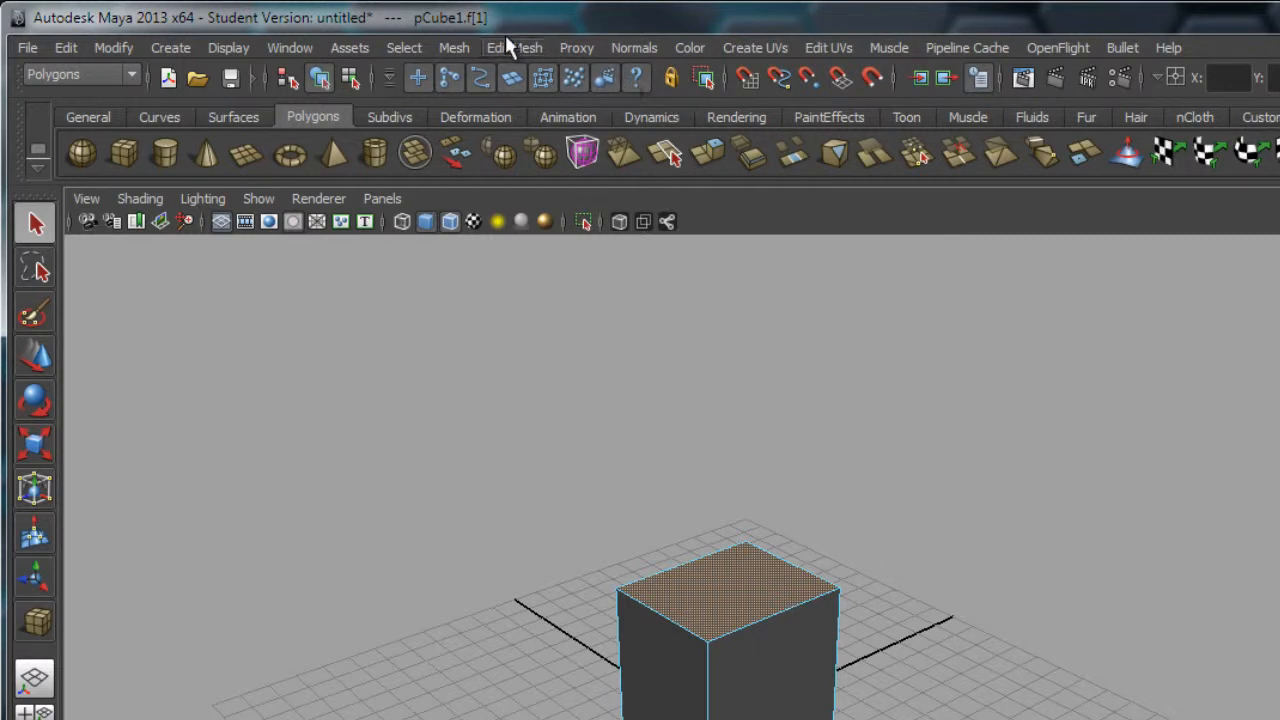
pyautogui.click(507, 44)
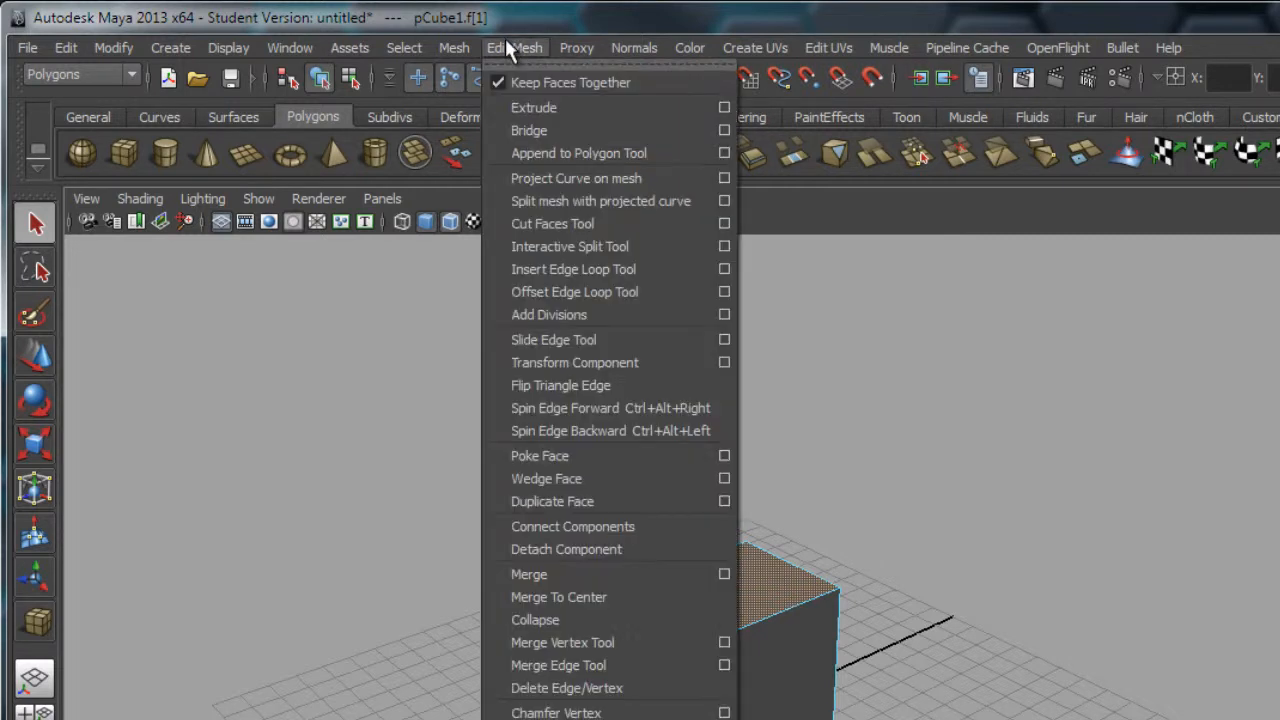
pyautogui.click(570, 106)
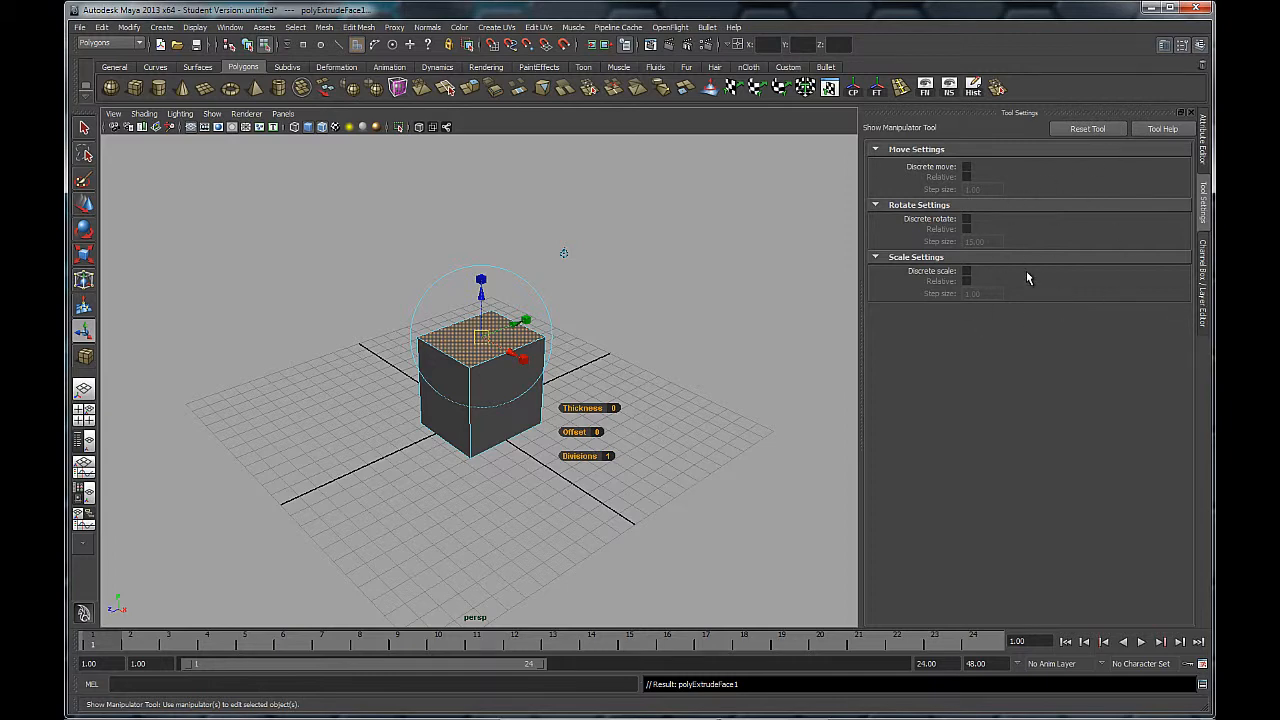
pyautogui.click(1204, 204)
pyautogui.click(1204, 204)
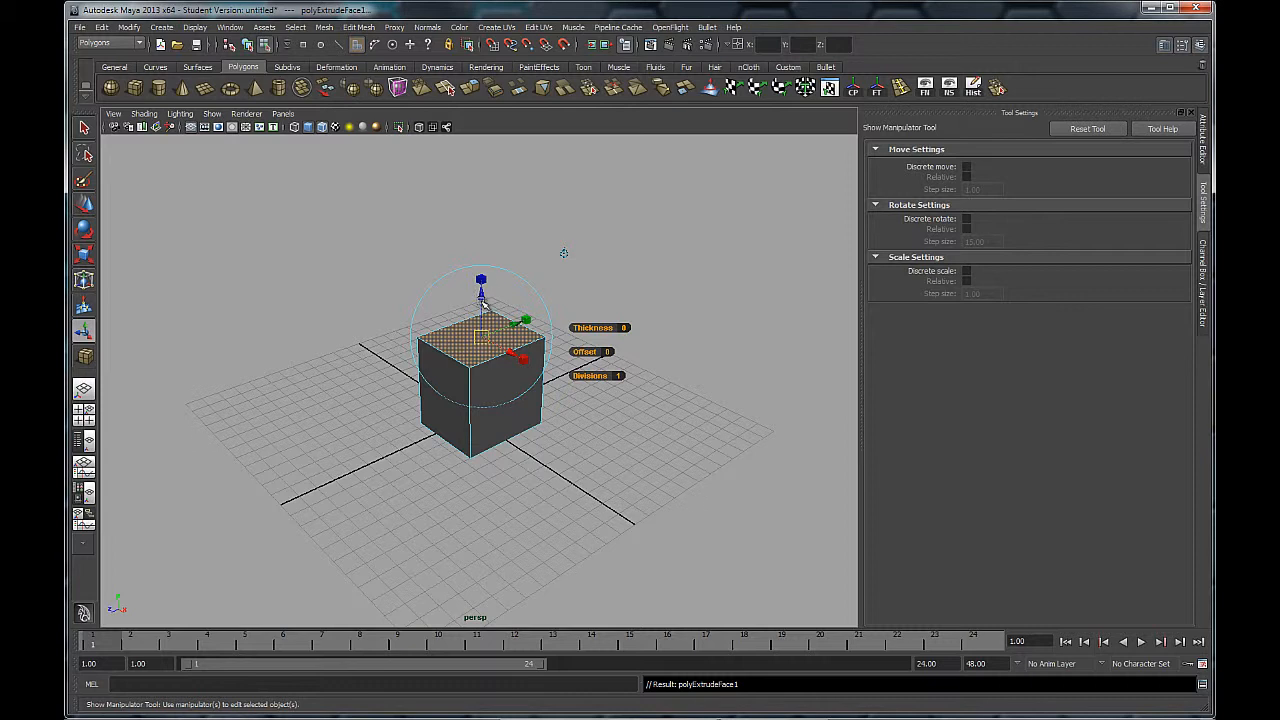
pyautogui.moveTo(482, 300); pyautogui.dragTo(482, 219)
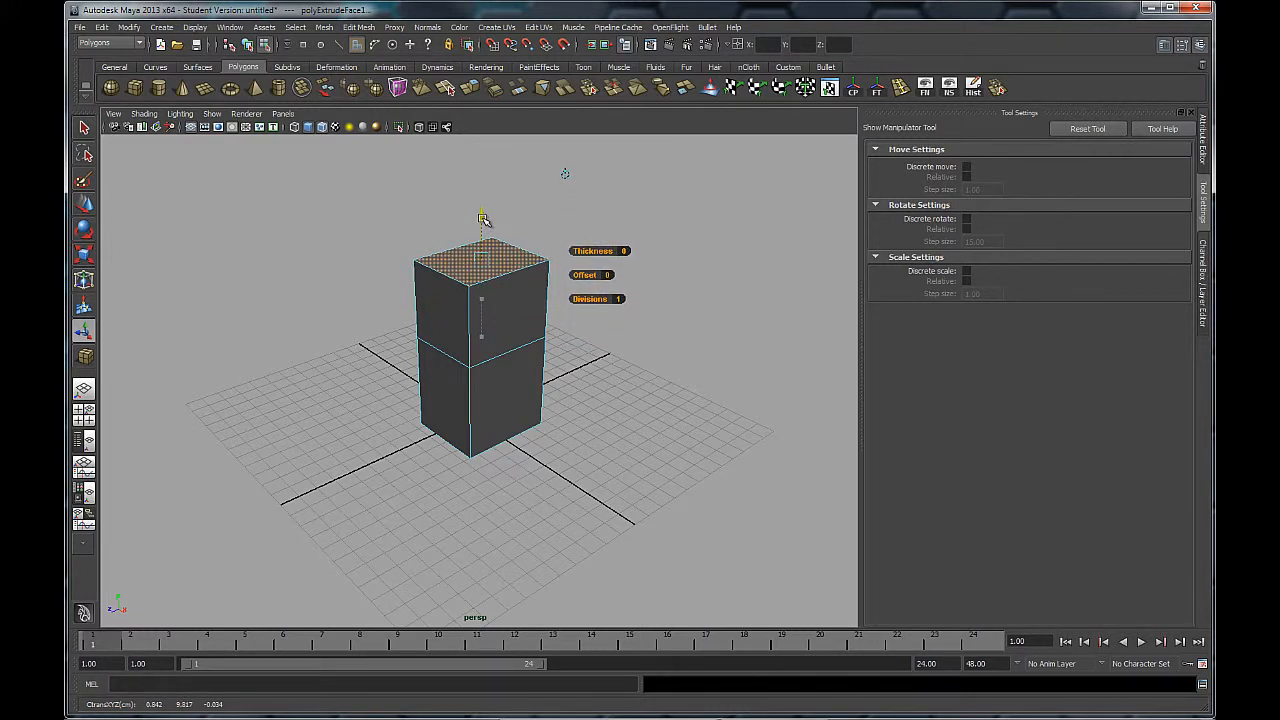
pyautogui.moveTo(482, 219); pyautogui.dragTo(482, 218)
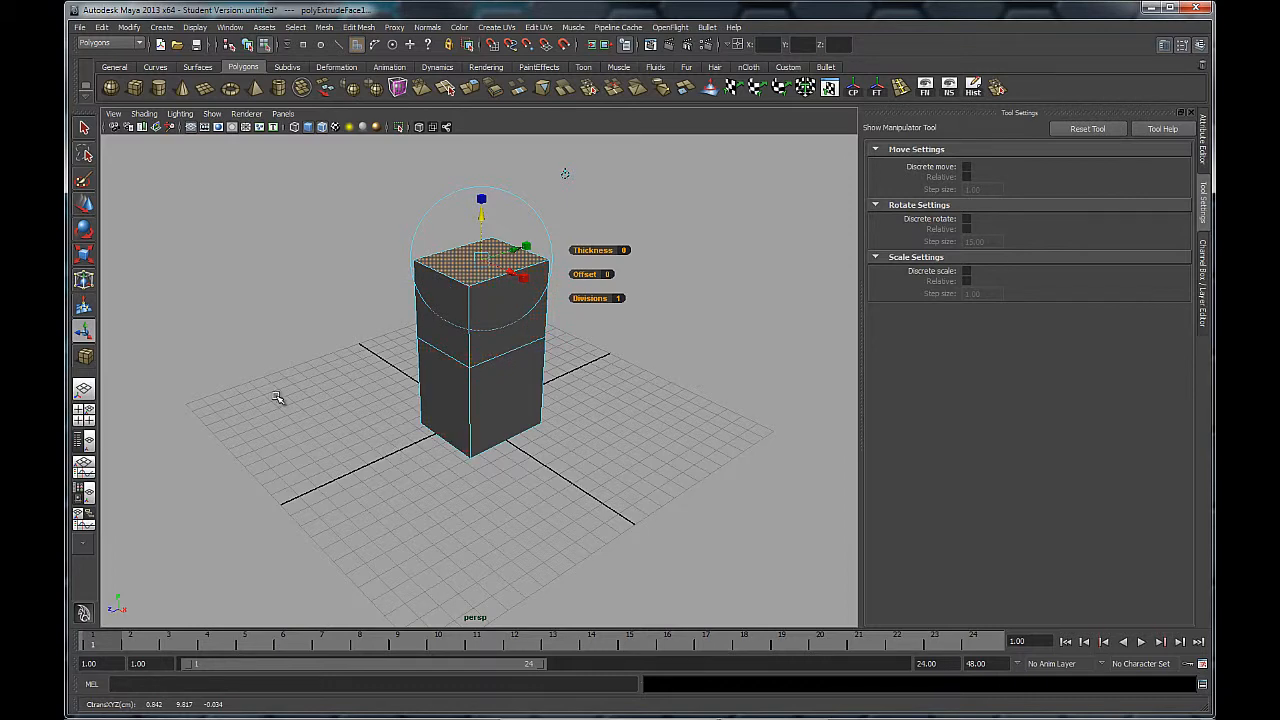
# - Examine the extruded block from several sides, then its top face and extrude manipulator up close
pyautogui.keyDown('alt'); pyautogui.moveTo(276, 398); pyautogui.dragTo(417, 407); pyautogui.keyUp('alt')
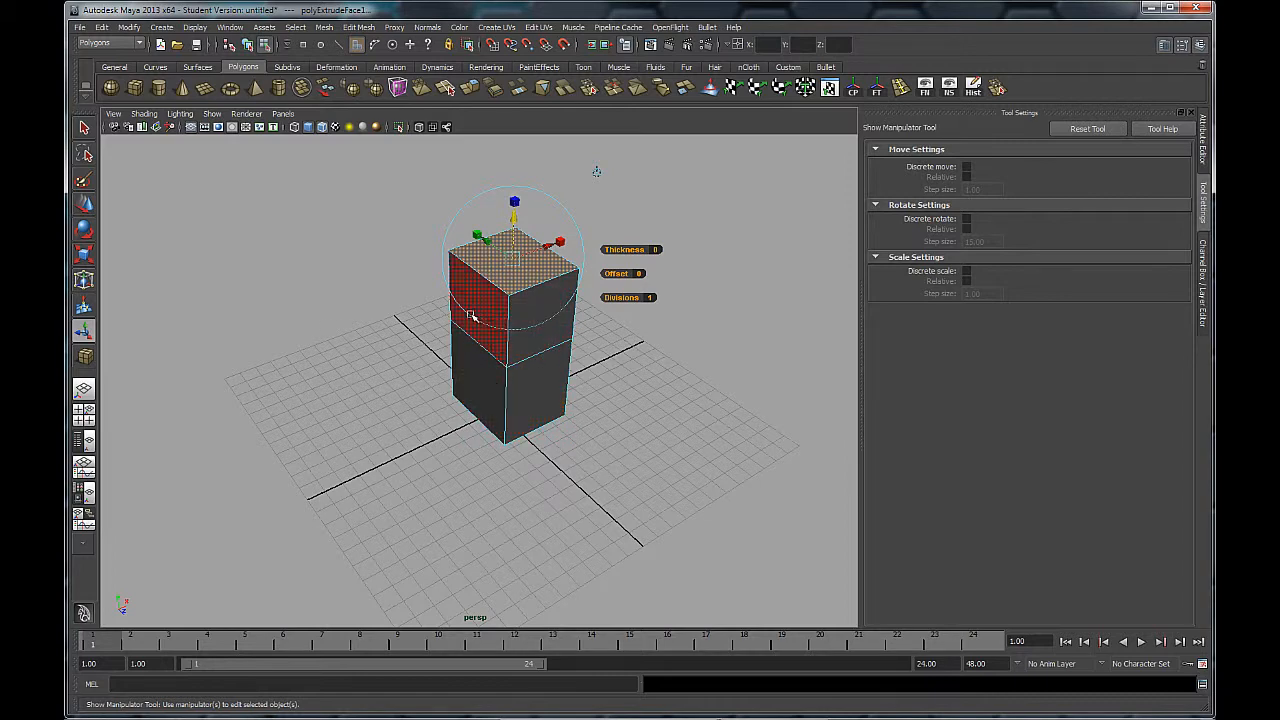
pyautogui.moveTo(478, 335)
pyautogui.keyDown('alt'); pyautogui.mouseDown()
pyautogui.moveTo(492, 352)
pyautogui.moveTo(500, 343)
pyautogui.mouseUp(); pyautogui.keyUp('alt')
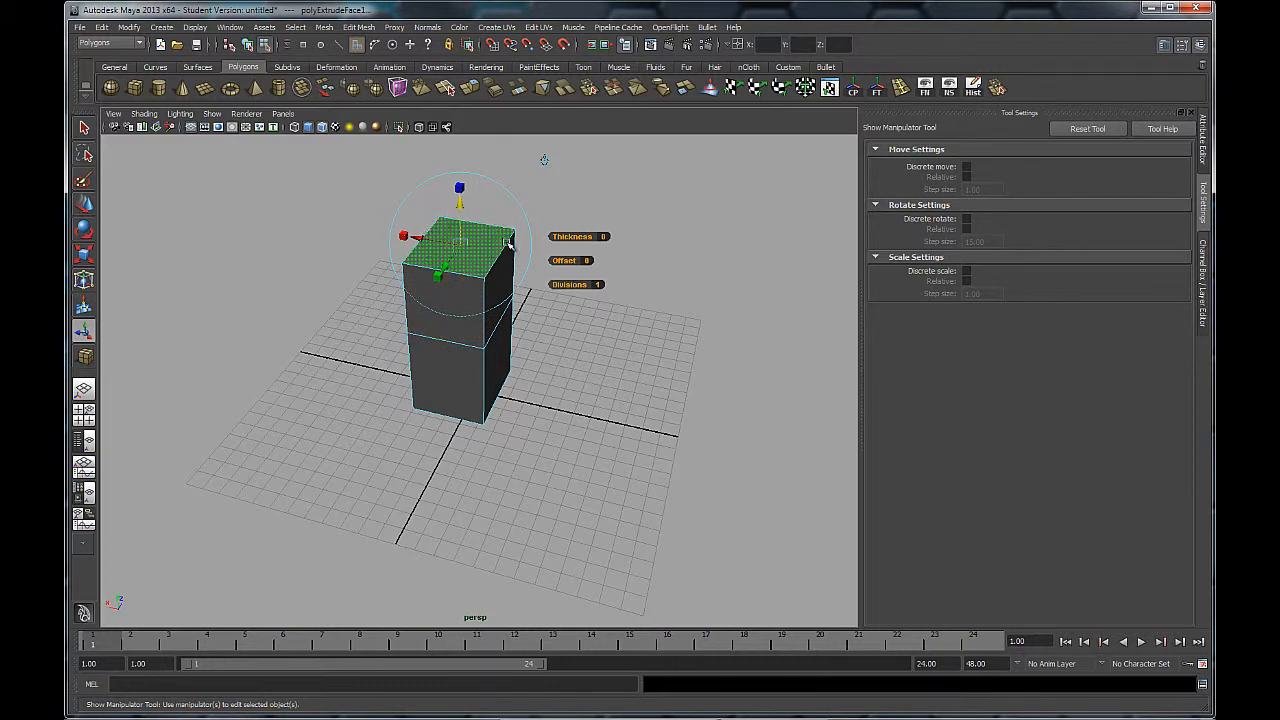
pyautogui.keyDown('alt'); pyautogui.moveTo(329, 404); pyautogui.dragTo(514, 397); pyautogui.keyUp('alt')
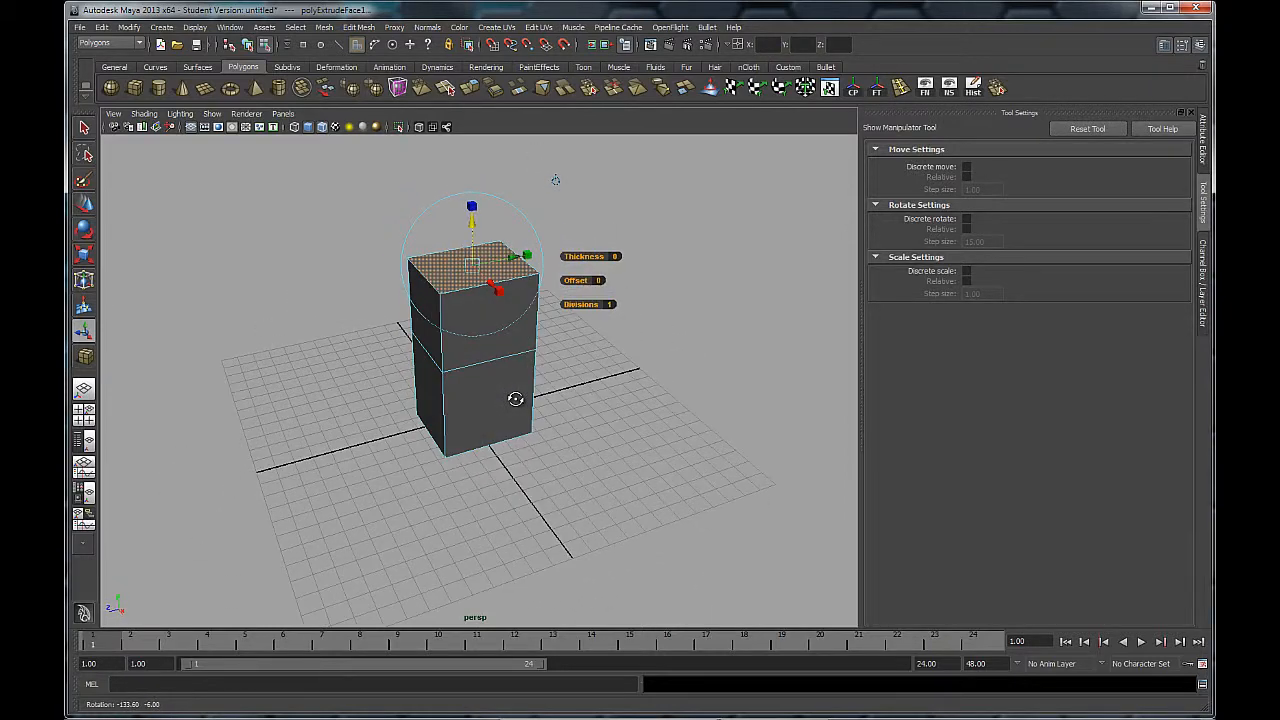
pyautogui.keyDown('alt'); pyautogui.moveTo(580, 414); pyautogui.dragTo(634, 434, button='right'); pyautogui.keyUp('alt')
pyautogui.keyDown('alt'); pyautogui.moveTo(614, 376); pyautogui.dragTo(646, 426, button='middle'); pyautogui.keyUp('alt')
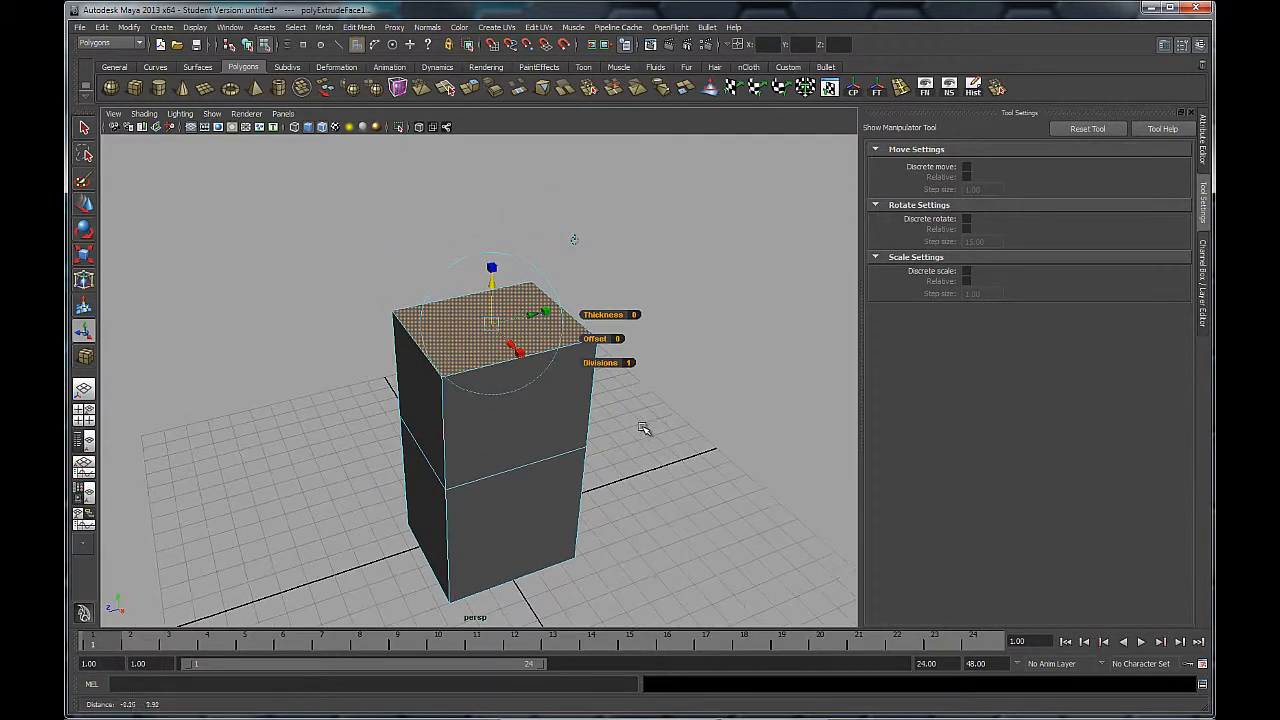
pyautogui.keyDown('alt'); pyautogui.moveTo(646, 426); pyautogui.dragTo(640, 431, button='right'); pyautogui.keyUp('alt')
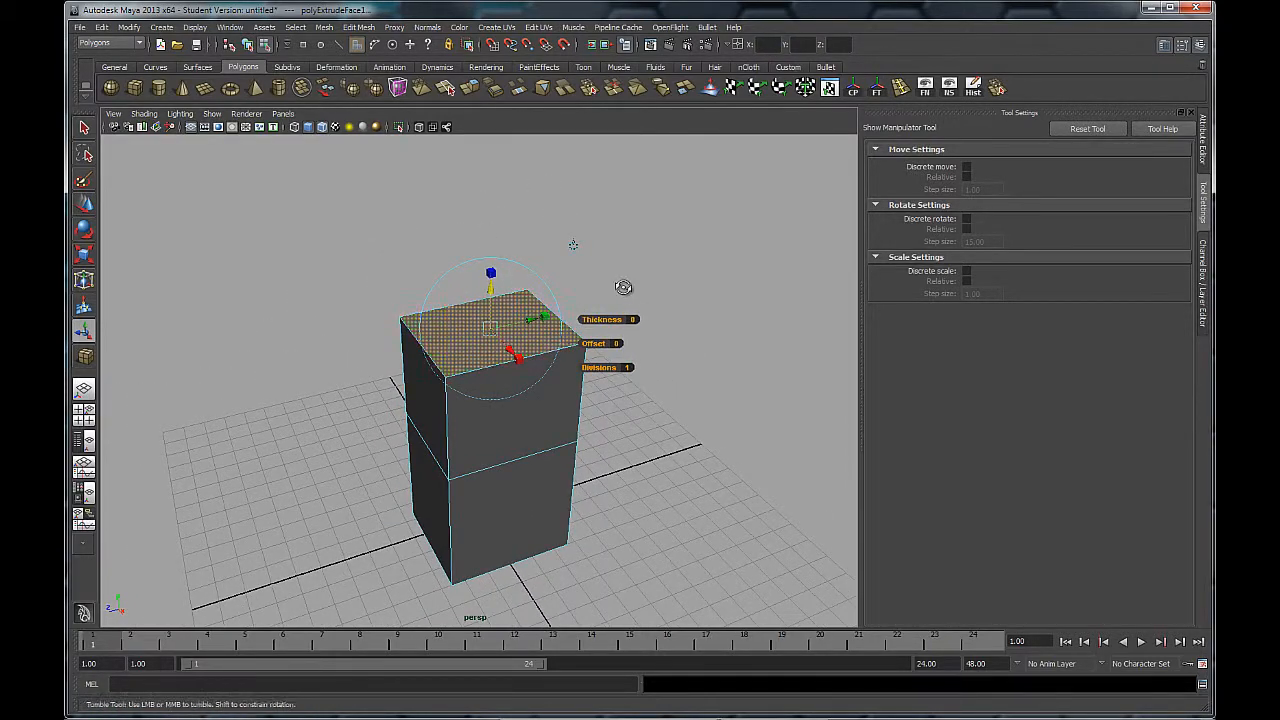
pyautogui.keyDown('alt'); pyautogui.moveTo(624, 288); pyautogui.dragTo(495, 256); pyautogui.keyUp('alt')
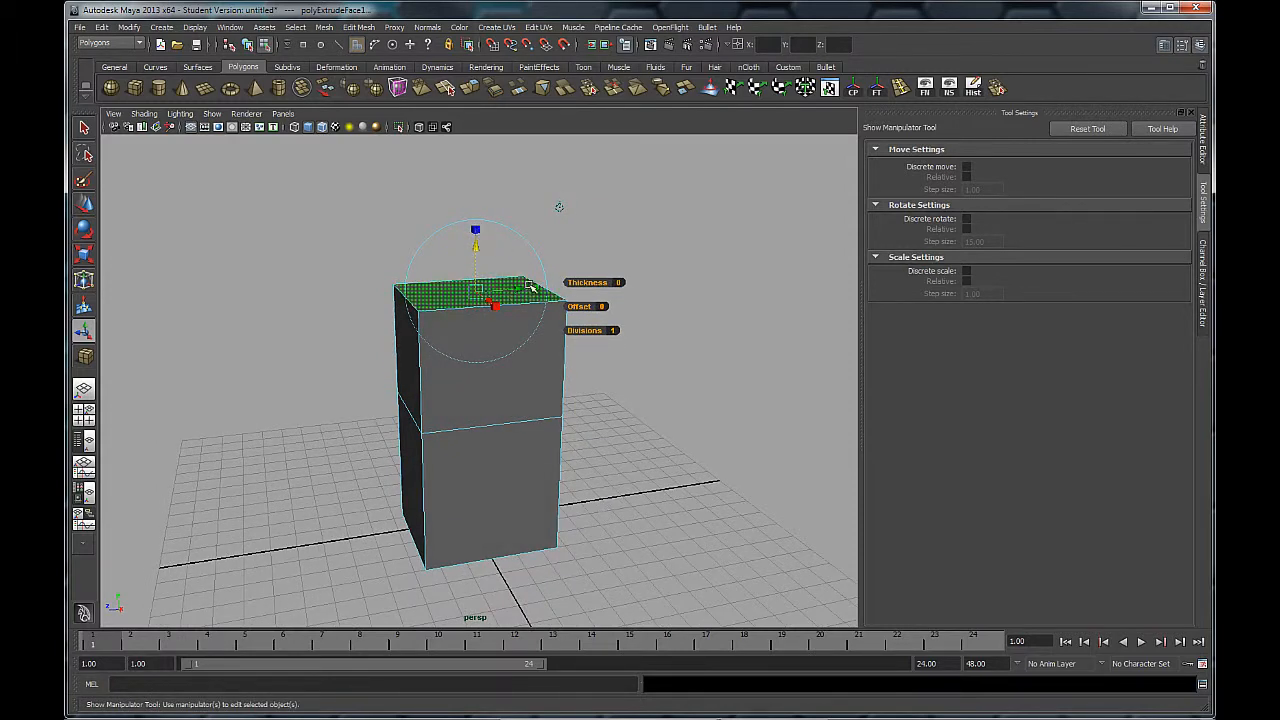
pyautogui.keyDown('alt'); pyautogui.moveTo(564, 324); pyautogui.dragTo(578, 350); pyautogui.keyUp('alt')
pyautogui.keyDown('alt'); pyautogui.moveTo(578, 350); pyautogui.dragTo(595, 368, button='right'); pyautogui.keyUp('alt')
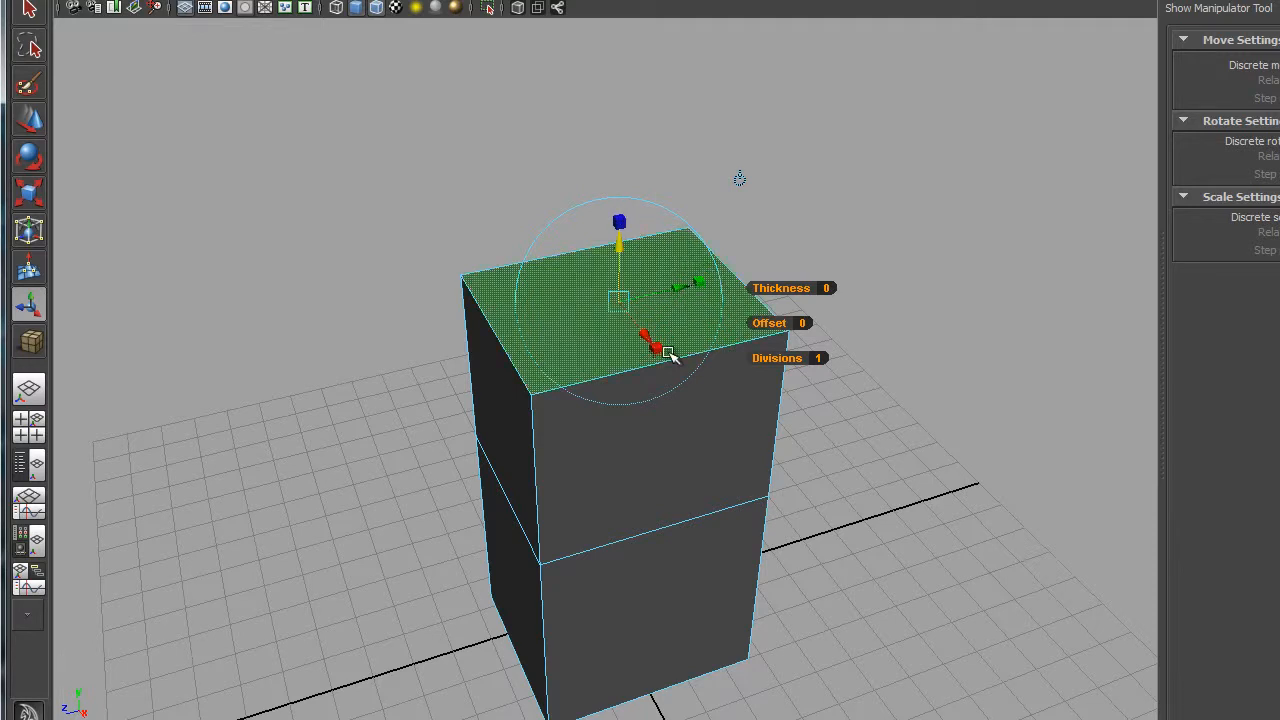
# - Scale the extruded top face uniformly, first tapering it inward and finally making it wider than the block's base
pyautogui.click(621, 218)
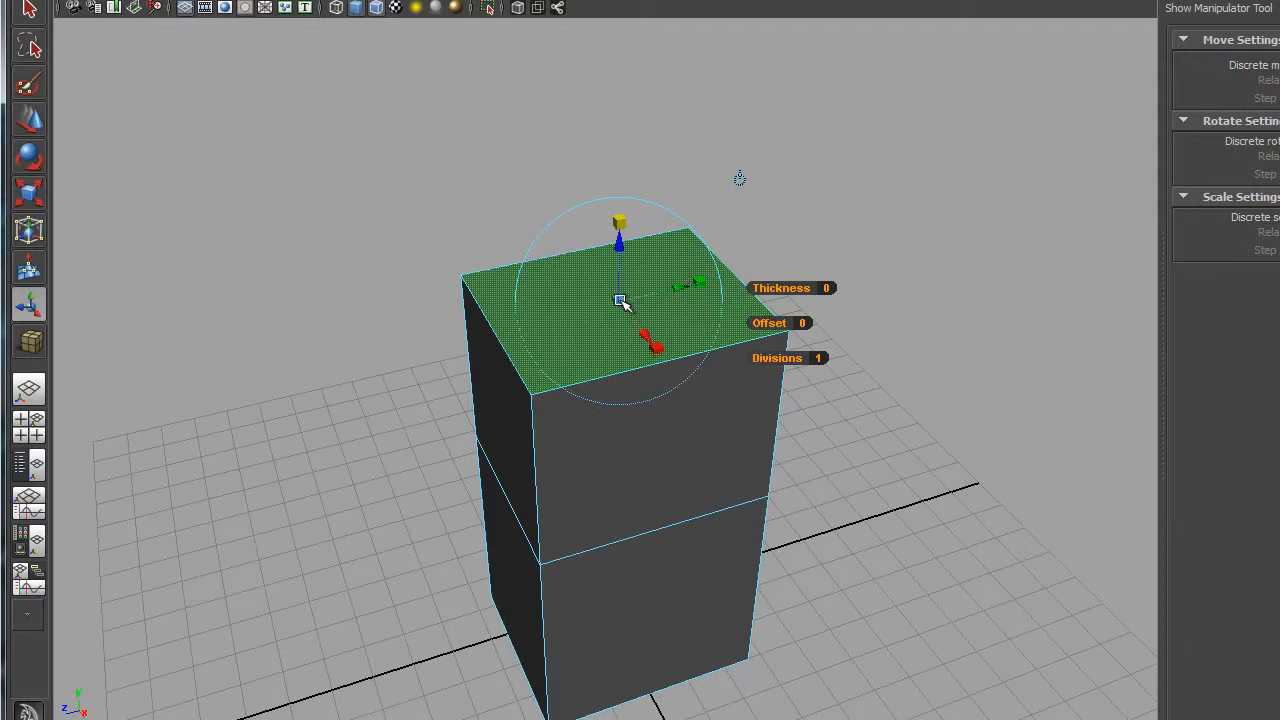
pyautogui.moveTo(620, 301); pyautogui.dragTo(578, 323)
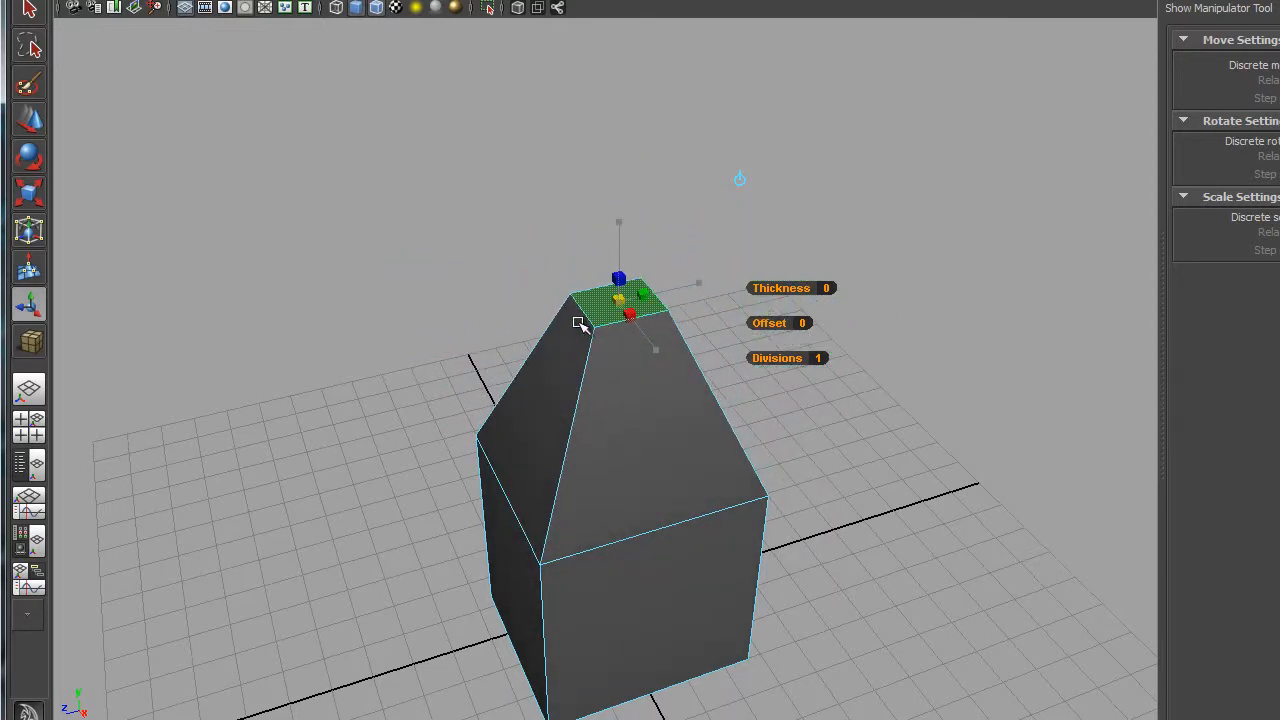
pyautogui.moveTo(578, 323); pyautogui.dragTo(635, 318)
# - Stretch the top face to roughly three times its length along the green axis and narrow it slightly along the red axis
pyautogui.keyDown('alt'); pyautogui.moveTo(695, 411); pyautogui.dragTo(654, 417); pyautogui.keyUp('alt')
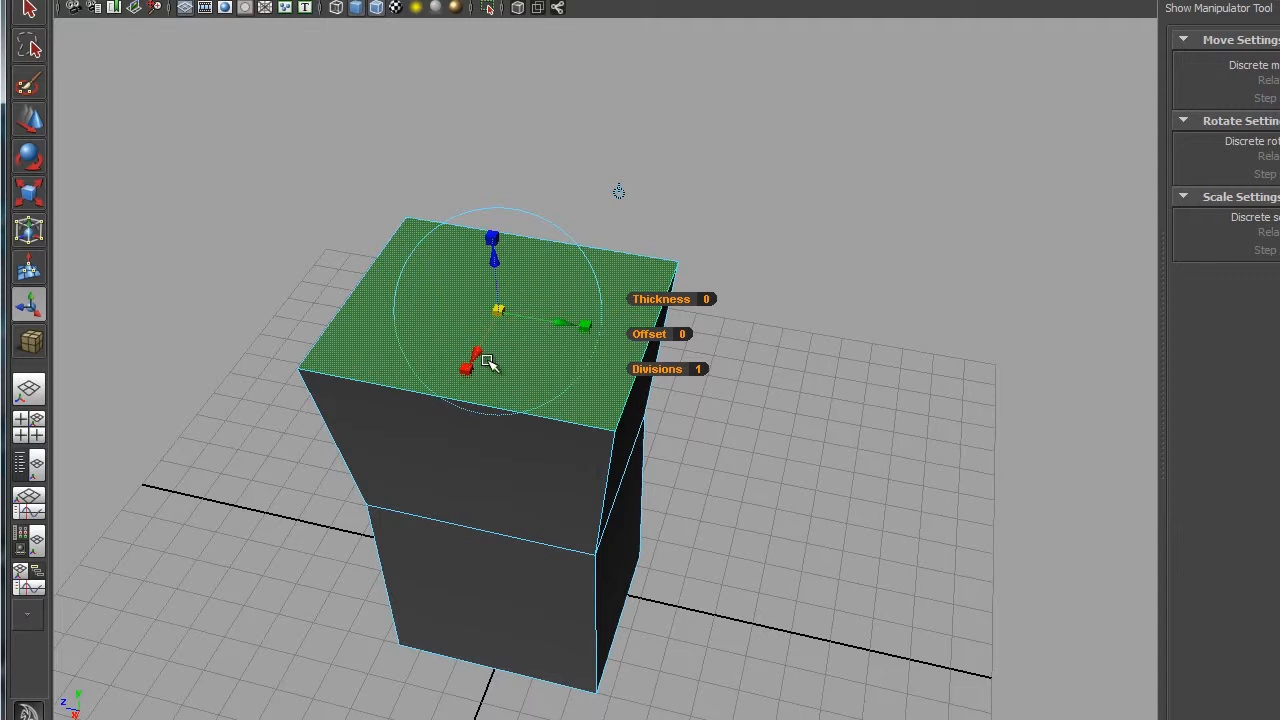
pyautogui.click(588, 328)
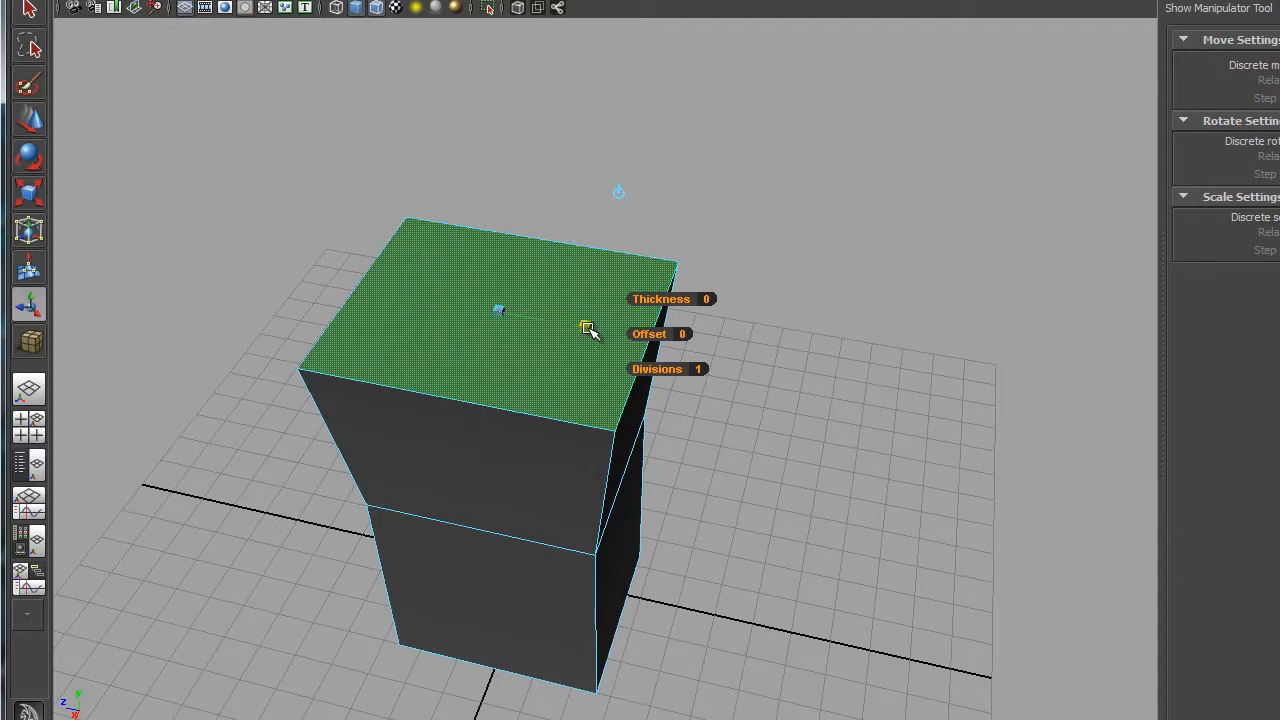
pyautogui.moveTo(588, 328); pyautogui.dragTo(765, 376)
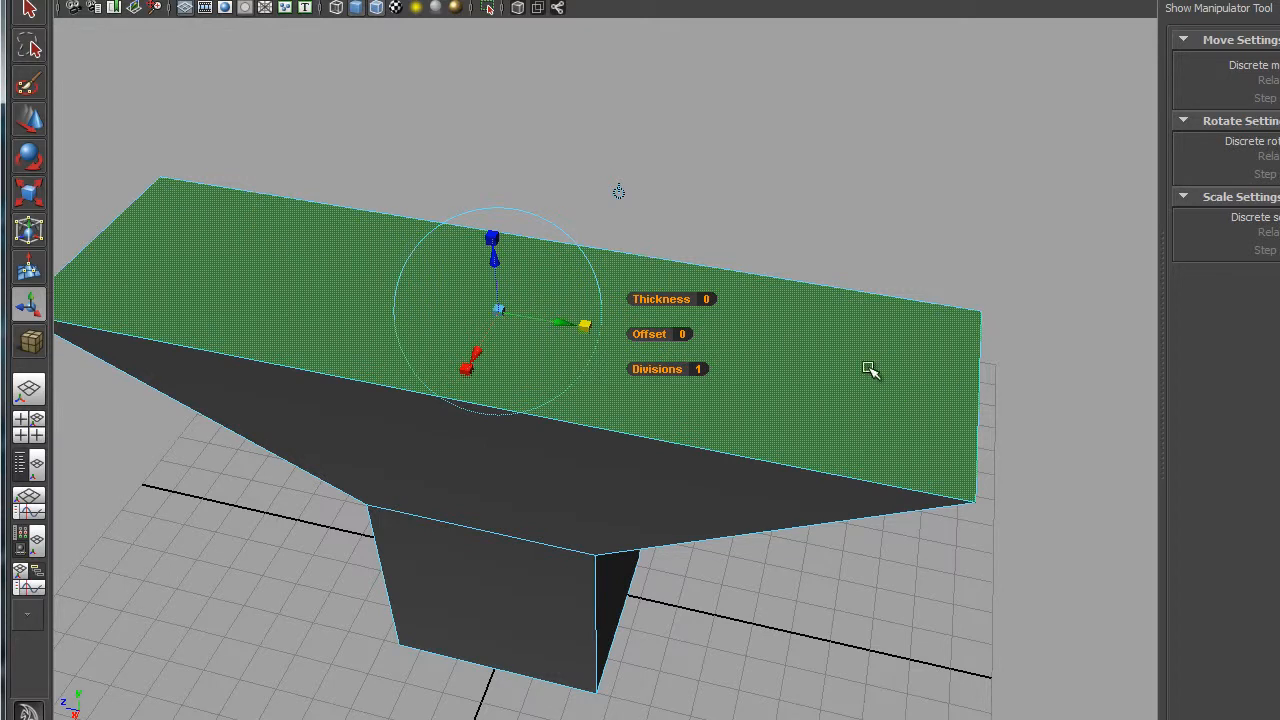
pyautogui.keyDown('alt'); pyautogui.moveTo(870, 370); pyautogui.dragTo(686, 359); pyautogui.keyUp('alt')
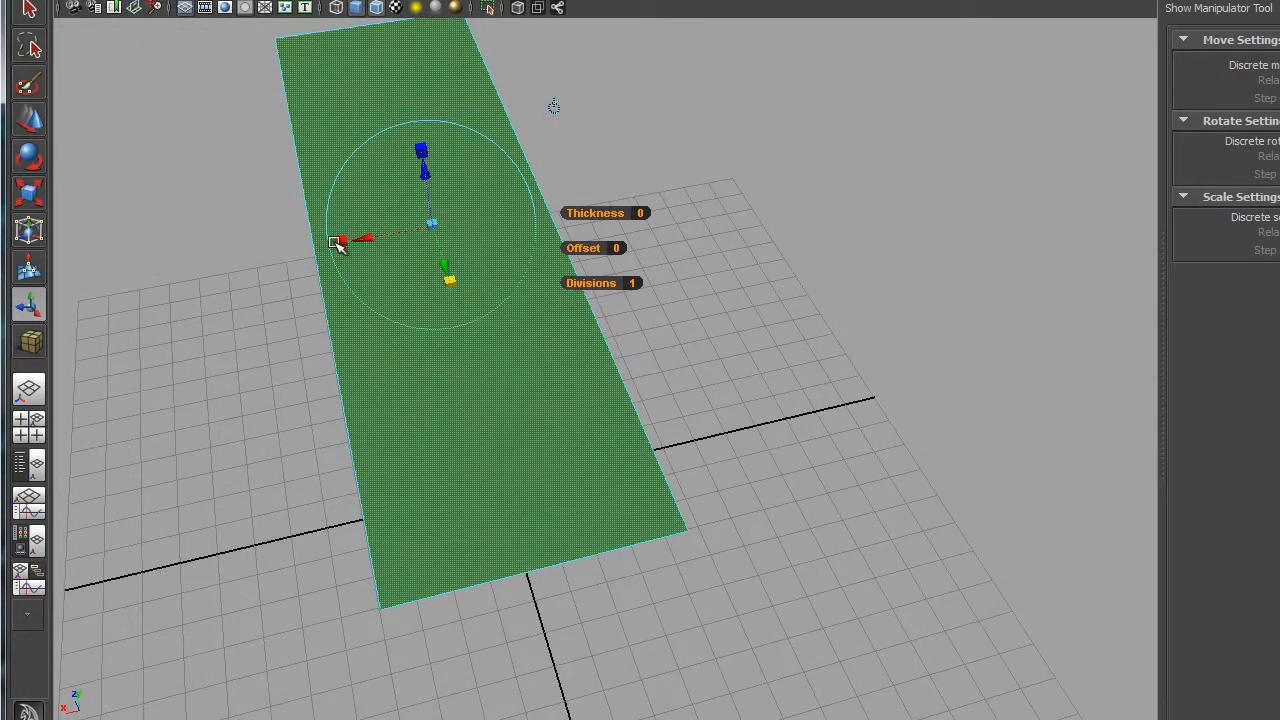
pyautogui.moveTo(341, 242)
pyautogui.mouseDown()
pyautogui.moveTo(265, 255)
pyautogui.moveTo(386, 237)
pyautogui.moveTo(229, 260)
pyautogui.moveTo(397, 231)
pyautogui.moveTo(214, 257)
pyautogui.moveTo(394, 234)
pyautogui.moveTo(263, 258)
pyautogui.moveTo(366, 240)
pyautogui.mouseUp()
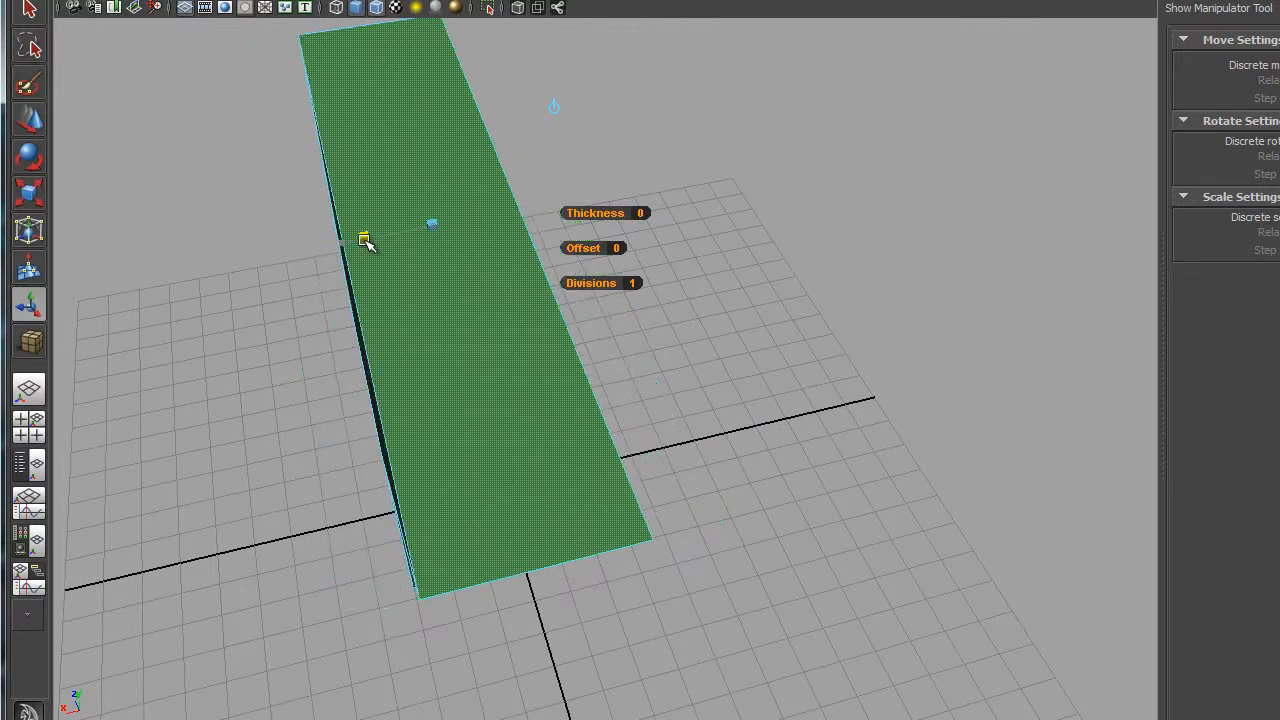
pyautogui.keyDown('alt'); pyautogui.moveTo(263, 354); pyautogui.dragTo(693, 424); pyautogui.keyUp('alt')
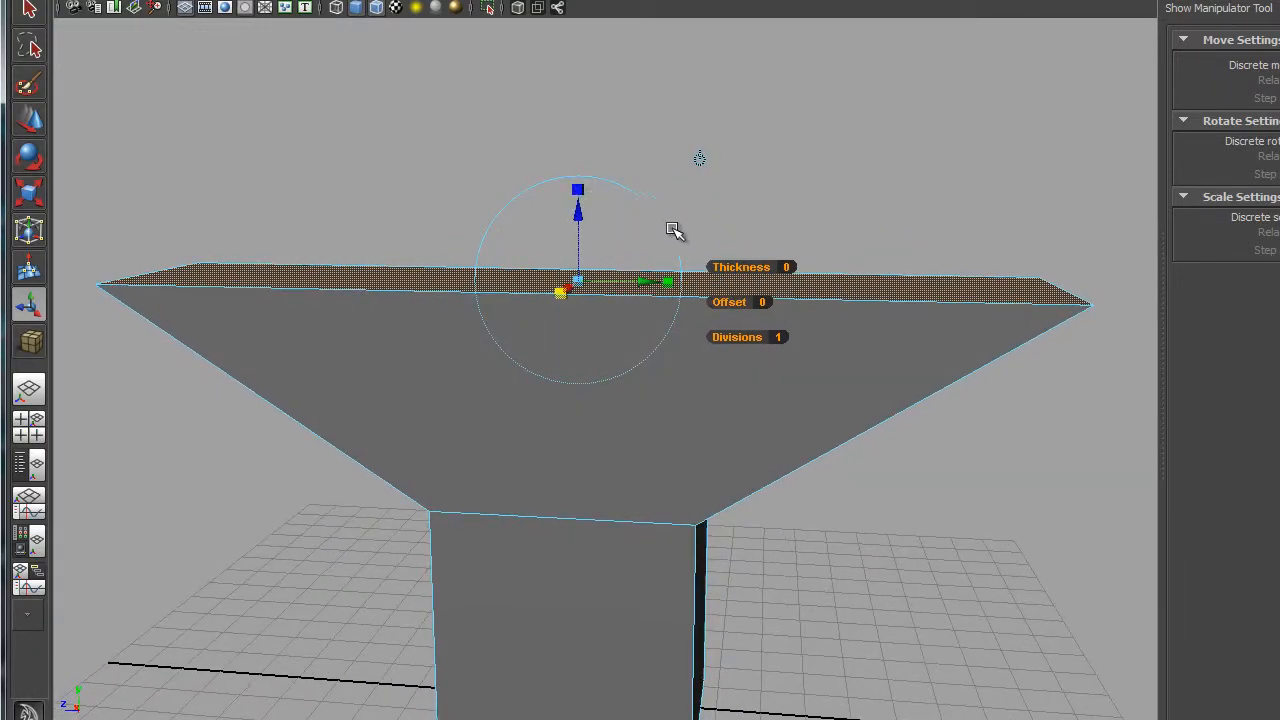
# - Try to scale the flat top face along its blue axis while viewing it edge-on
pyautogui.keyDown('alt'); pyautogui.moveTo(673, 231); pyautogui.dragTo(590, 180); pyautogui.keyUp('alt')
pyautogui.click(566, 215)
pyautogui.keyDown('alt'); pyautogui.moveTo(630, 324); pyautogui.dragTo(658, 311); pyautogui.keyUp('alt')
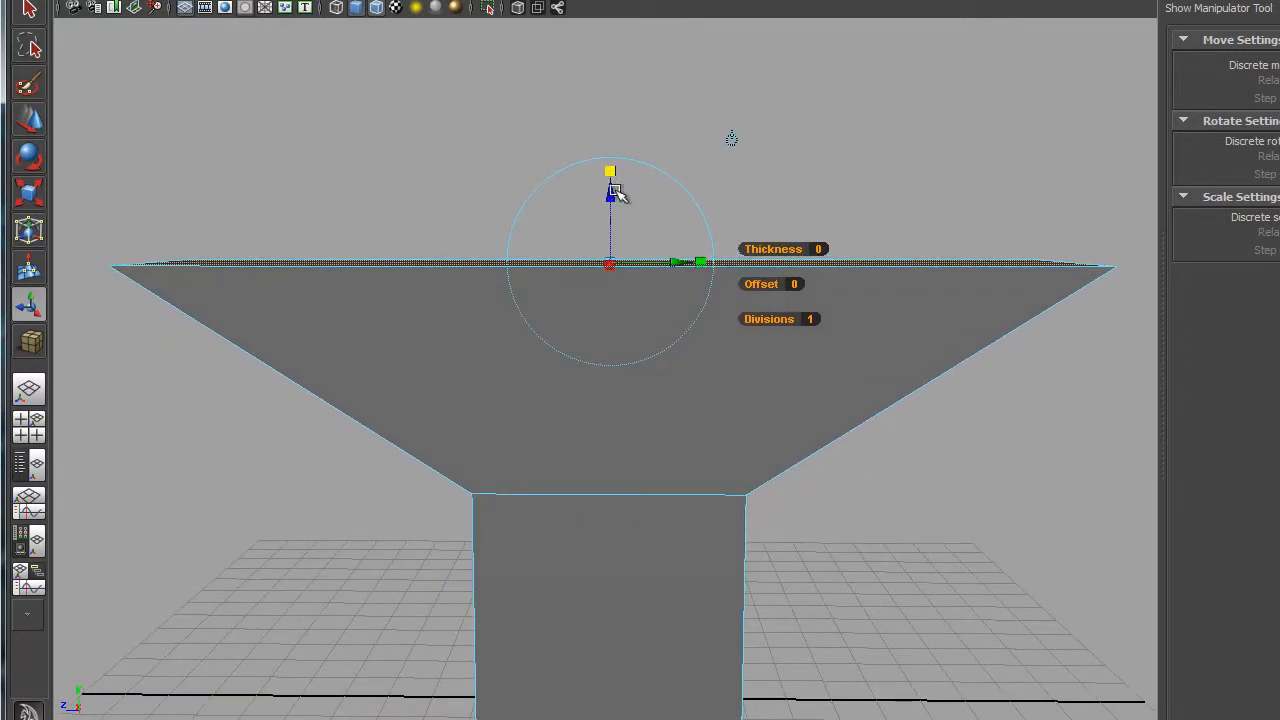
pyautogui.keyDown('alt'); pyautogui.moveTo(655, 358); pyautogui.dragTo(663, 360); pyautogui.keyUp('alt')
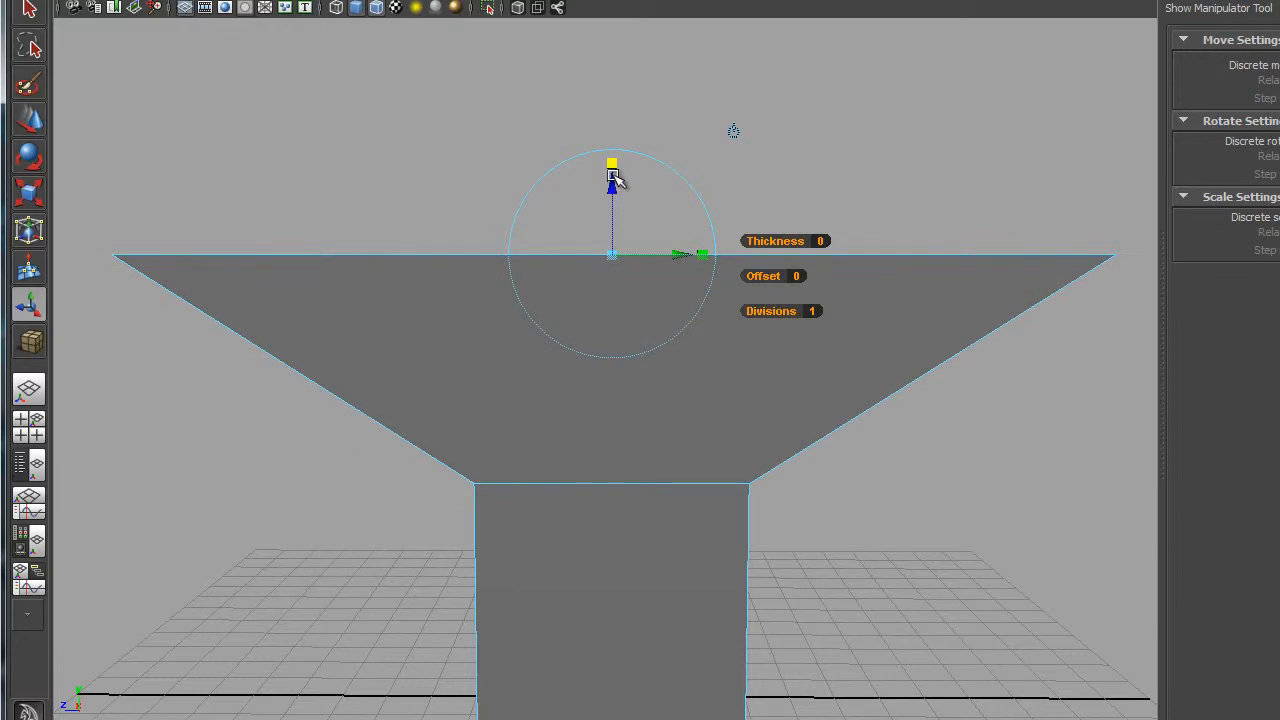
pyautogui.keyDown('alt'); pyautogui.moveTo(183, 251); pyautogui.dragTo(397, 380); pyautogui.keyUp('alt')
pyautogui.keyDown('alt'); pyautogui.moveTo(724, 396); pyautogui.dragTo(725, 464); pyautogui.keyUp('alt')
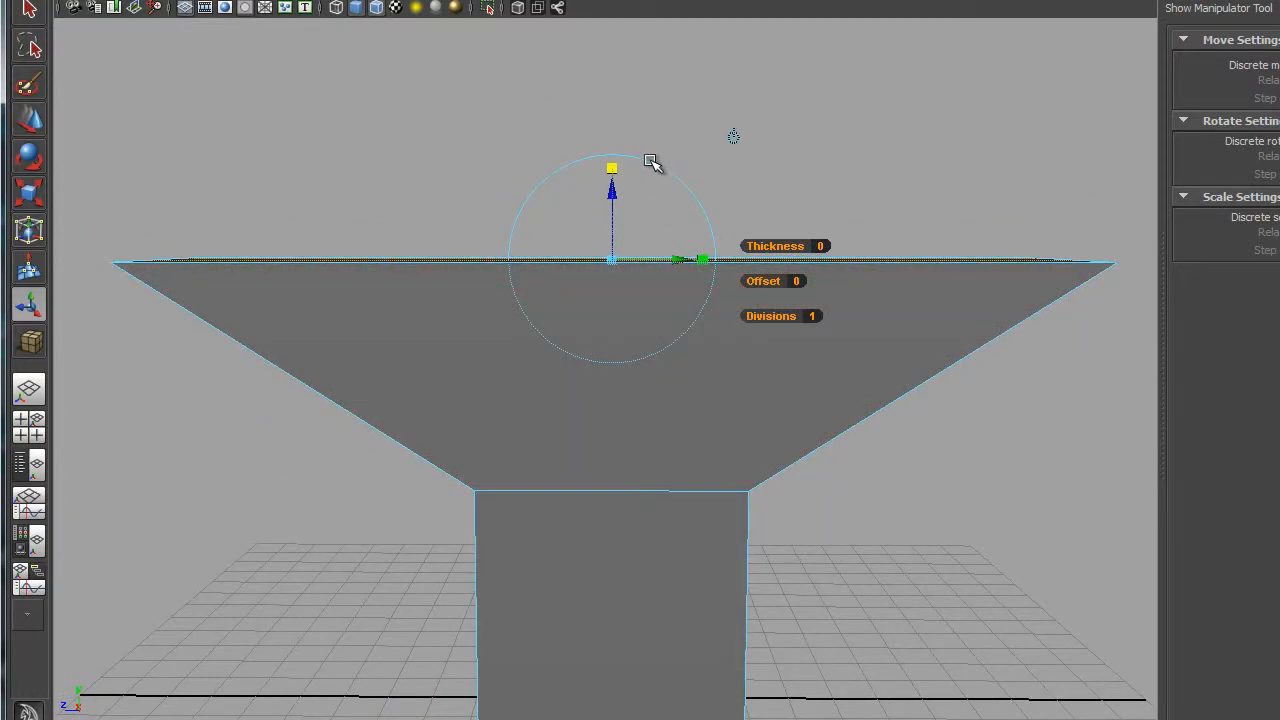
pyautogui.moveTo(613, 167); pyautogui.dragTo(652, 112)
pyautogui.keyDown('alt'); pyautogui.moveTo(857, 300); pyautogui.dragTo(843, 322); pyautogui.keyUp('alt')
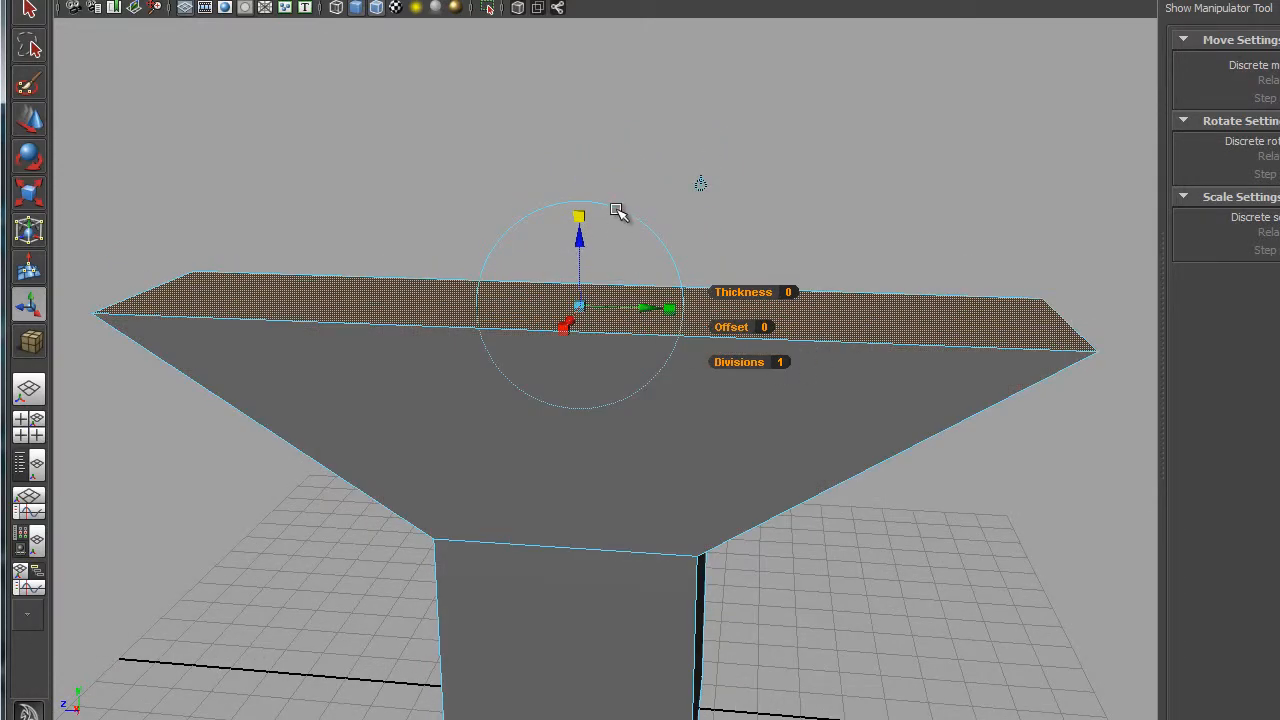
# - Show the manipulator's rotation rings and tilt the top face lengthwise about its red axis
pyautogui.click(617, 212)
pyautogui.moveTo(617, 224); pyautogui.dragTo(646, 243)
pyautogui.keyDown('alt'); pyautogui.moveTo(528, 334); pyautogui.dragTo(418, 352); pyautogui.keyUp('alt')
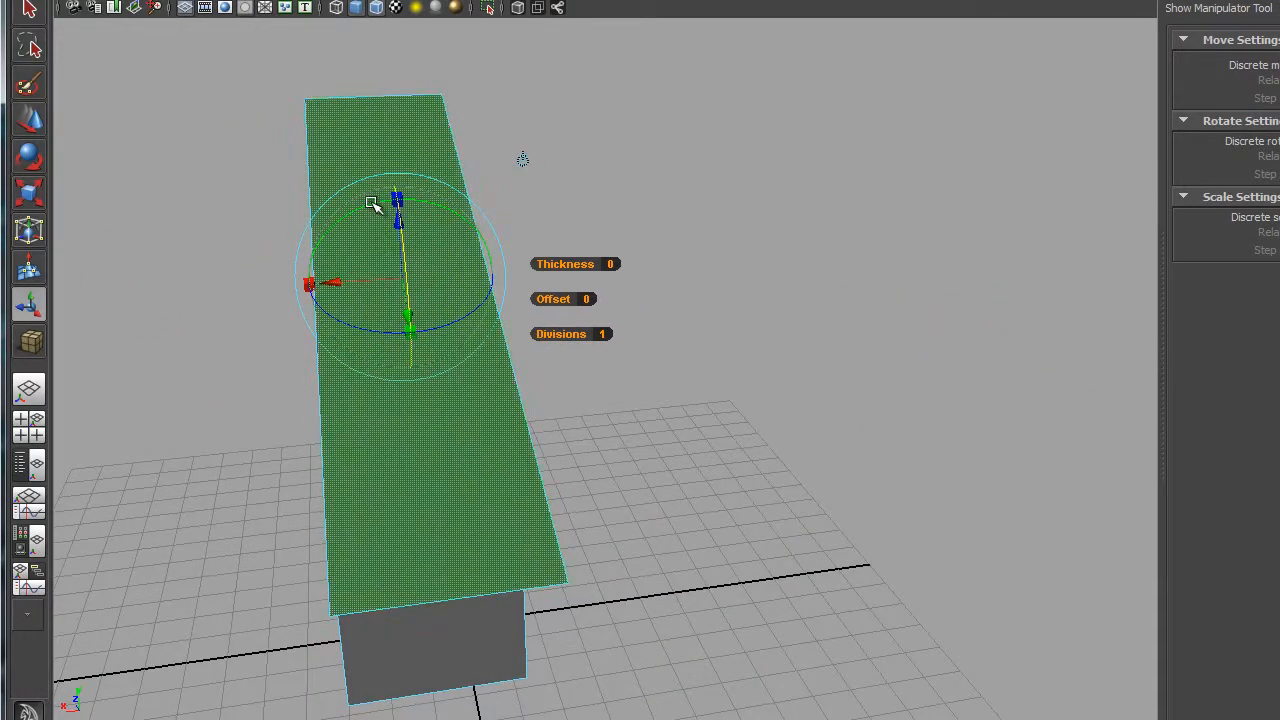
# - Try rotating the top face sideways about its green axis and freely with the outer rotation ring
pyautogui.moveTo(372, 207); pyautogui.dragTo(347, 222)
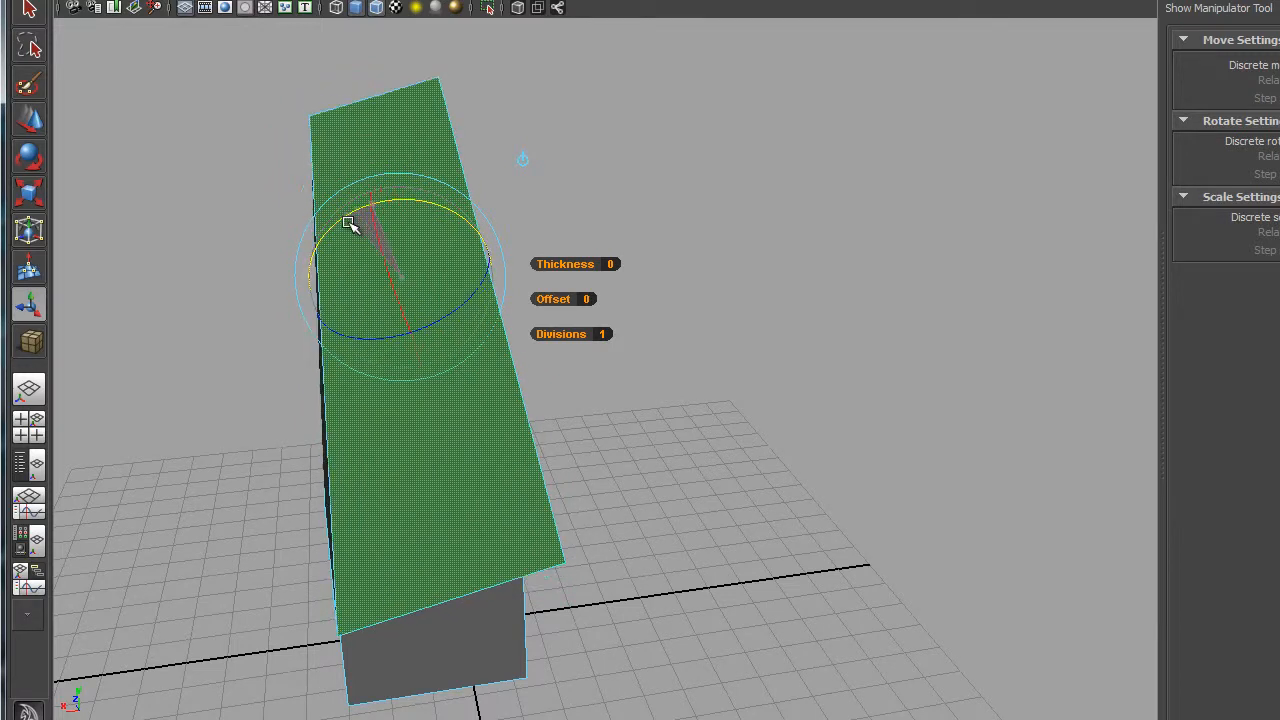
pyautogui.keyDown('alt'); pyautogui.moveTo(271, 357); pyautogui.dragTo(587, 465); pyautogui.keyUp('alt')
pyautogui.moveTo(607, 226); pyautogui.dragTo(622, 345)
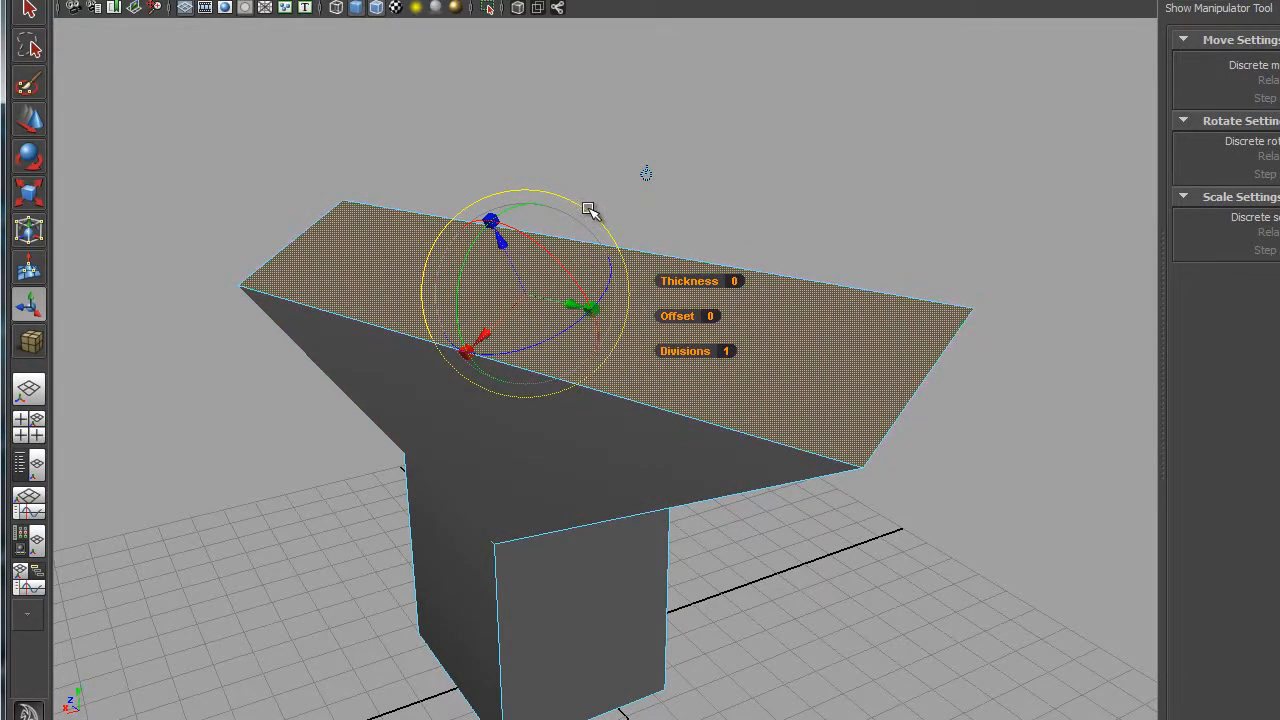
pyautogui.moveTo(589, 209)
pyautogui.mouseDown()
pyautogui.moveTo(651, 257)
pyautogui.moveTo(703, 377)
pyautogui.moveTo(660, 251)
pyautogui.moveTo(609, 183)
pyautogui.moveTo(664, 262)
pyautogui.moveTo(617, 167)
pyautogui.moveTo(660, 278)
pyautogui.moveTo(651, 334)
pyautogui.moveTo(606, 157)
pyautogui.moveTo(636, 254)
pyautogui.moveTo(611, 337)
pyautogui.moveTo(603, 200)
pyautogui.mouseUp()
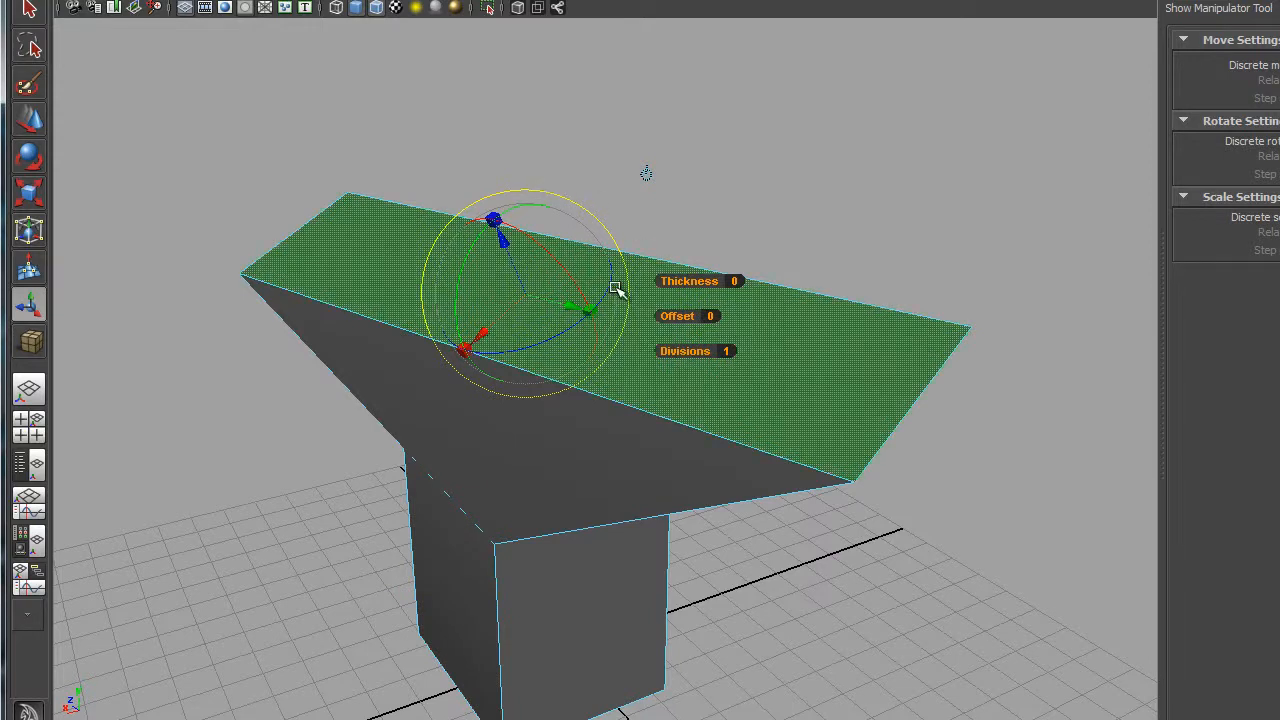
pyautogui.moveTo(450, 545); pyautogui.dragTo(458, 555, button='middle')
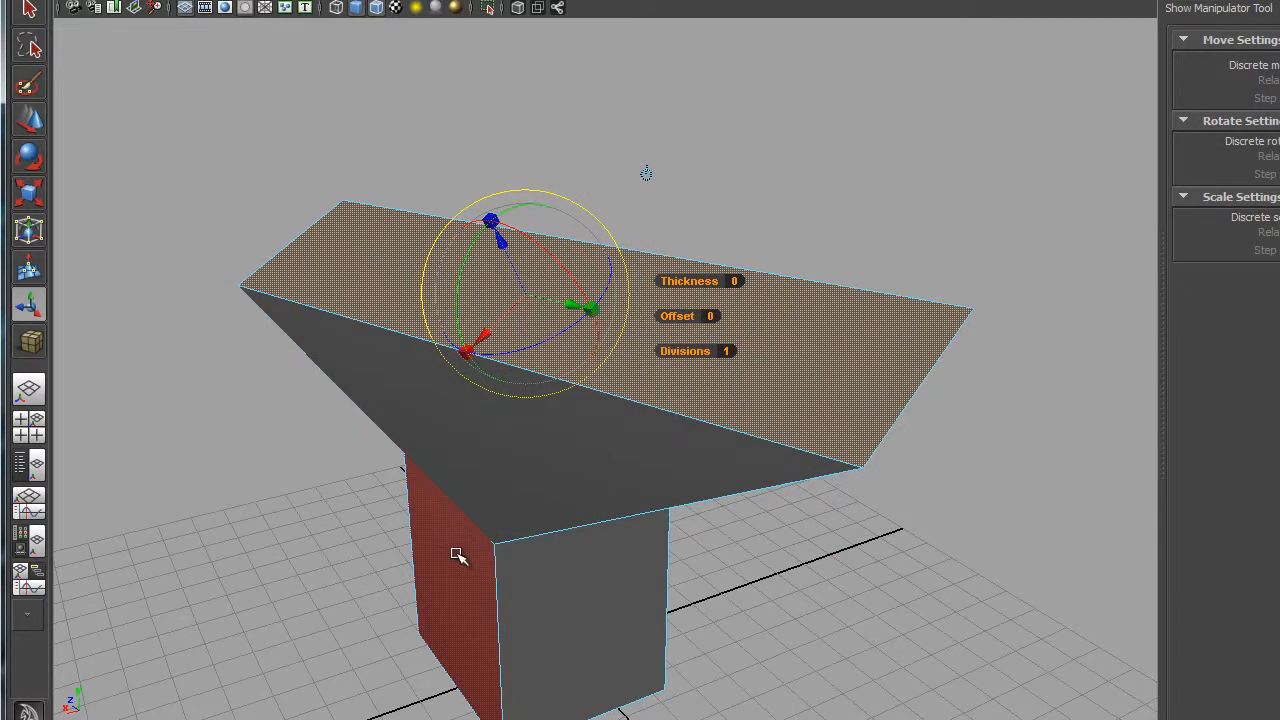
# - Undo the sideways and free rotations of the top face, keeping only its lengthwise tilt
pyautogui.keyDown('alt'); pyautogui.moveTo(499, 628); pyautogui.dragTo(720, 470); pyautogui.keyUp('alt')
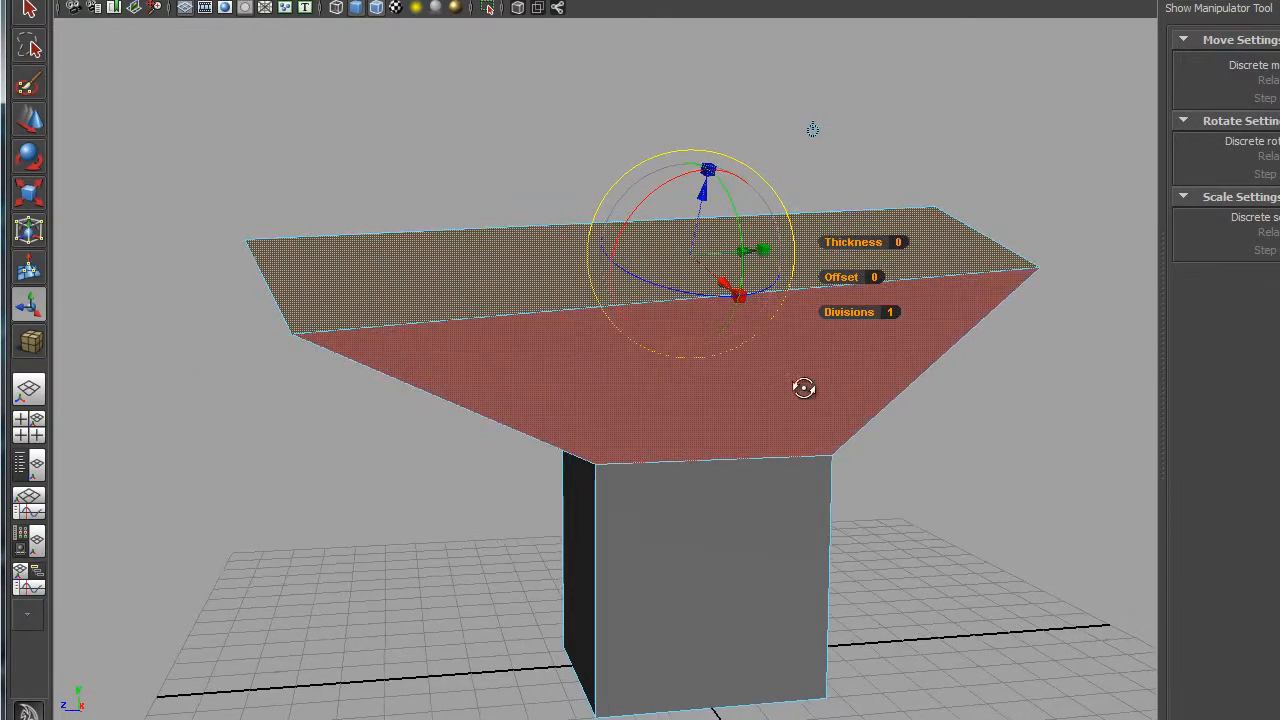
pyautogui.keyDown('alt'); pyautogui.moveTo(806, 383); pyautogui.dragTo(900, 383); pyautogui.keyUp('alt')
pyautogui.hotkey('ctrl', 'z')
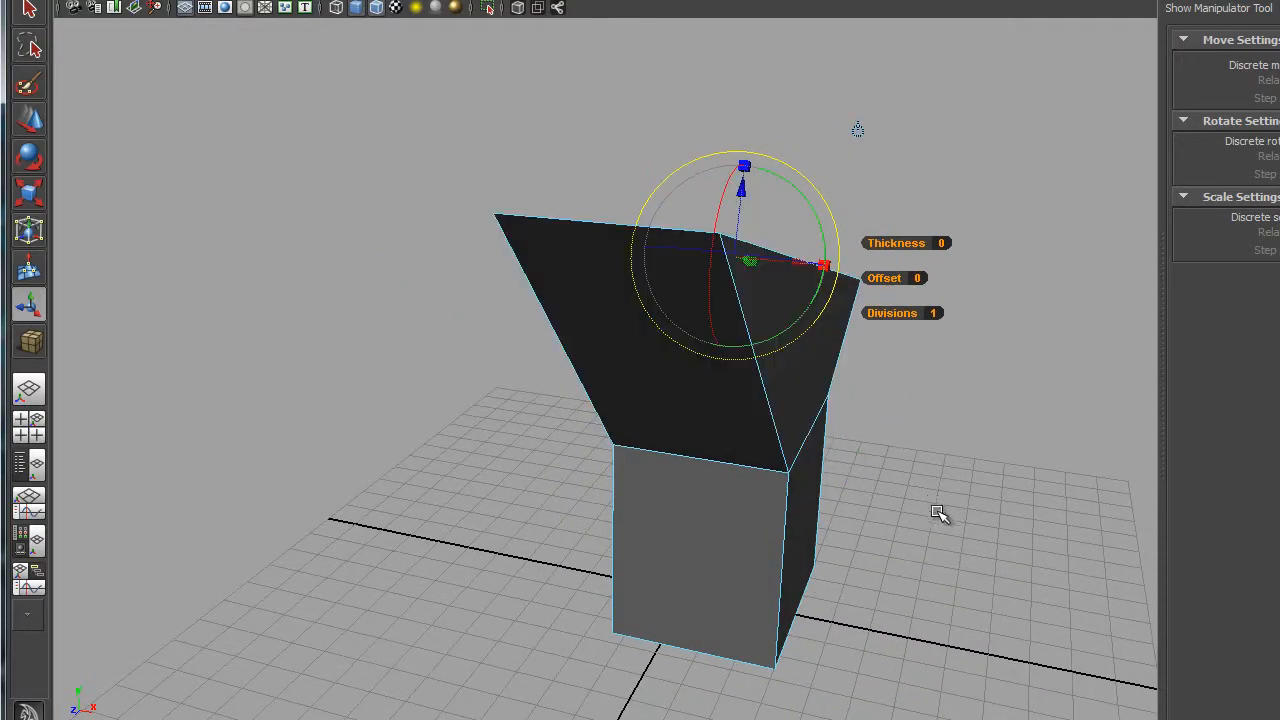
pyautogui.keyDown('alt'); pyautogui.moveTo(1022, 523); pyautogui.dragTo(766, 516); pyautogui.keyUp('alt')
pyautogui.keyDown('alt'); pyautogui.moveTo(760, 612); pyautogui.dragTo(738, 557); pyautogui.keyUp('alt')
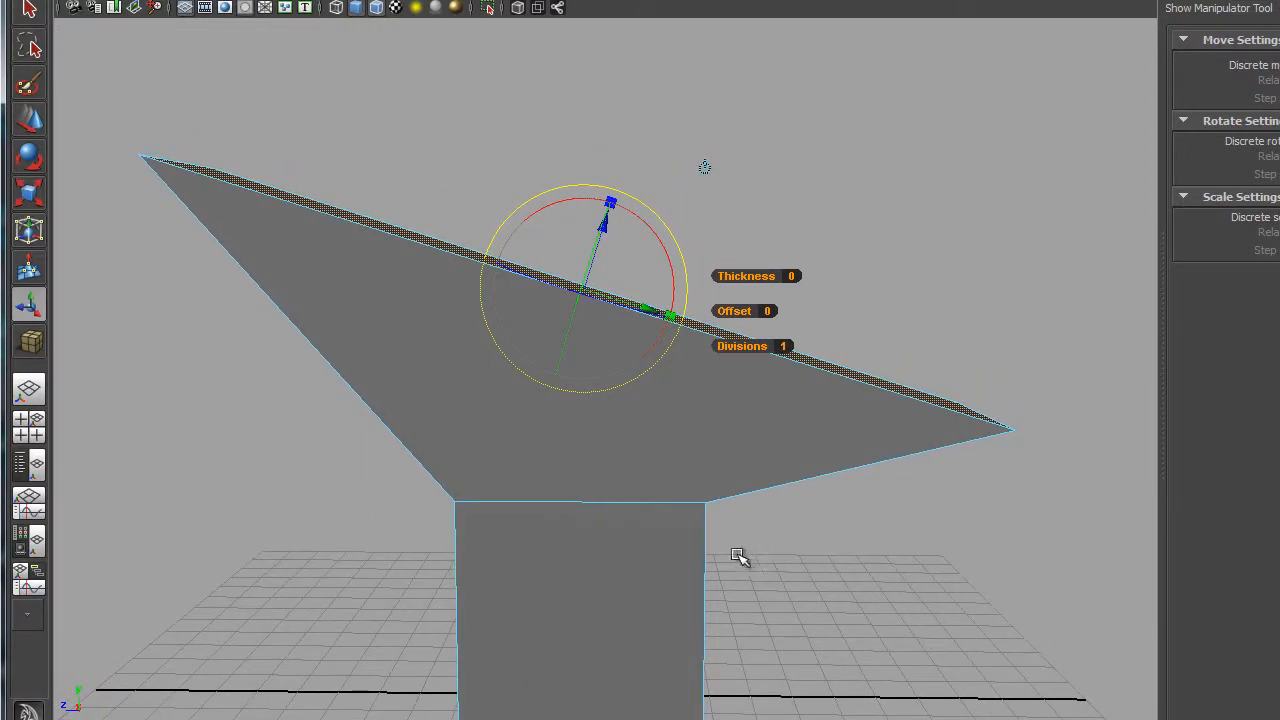
# - Rotate the top face further about its red axis into a much steeper lengthwise tilt
pyautogui.keyDown('alt'); pyautogui.moveTo(750, 181); pyautogui.dragTo(756, 210, button='middle'); pyautogui.keyUp('alt')
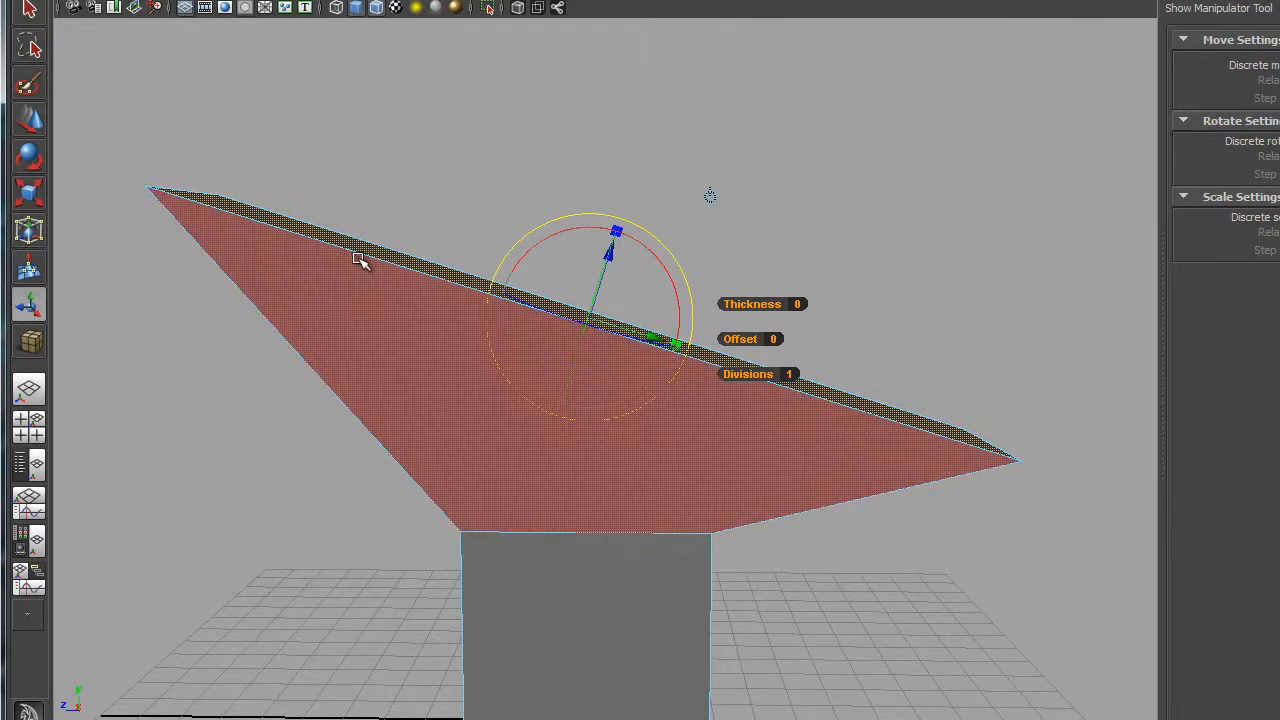
pyautogui.moveTo(657, 257); pyautogui.dragTo(717, 318)
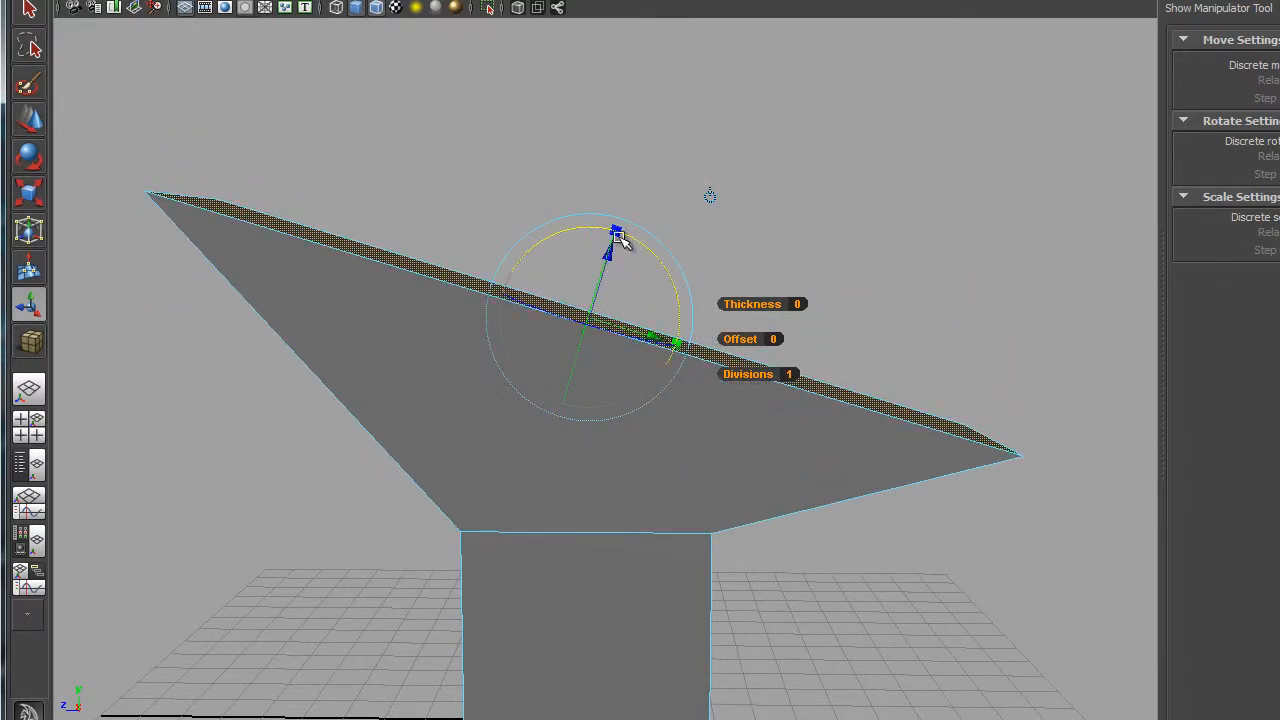
pyautogui.keyDown('alt'); pyautogui.moveTo(617, 369); pyautogui.dragTo(560, 369); pyautogui.keyUp('alt')
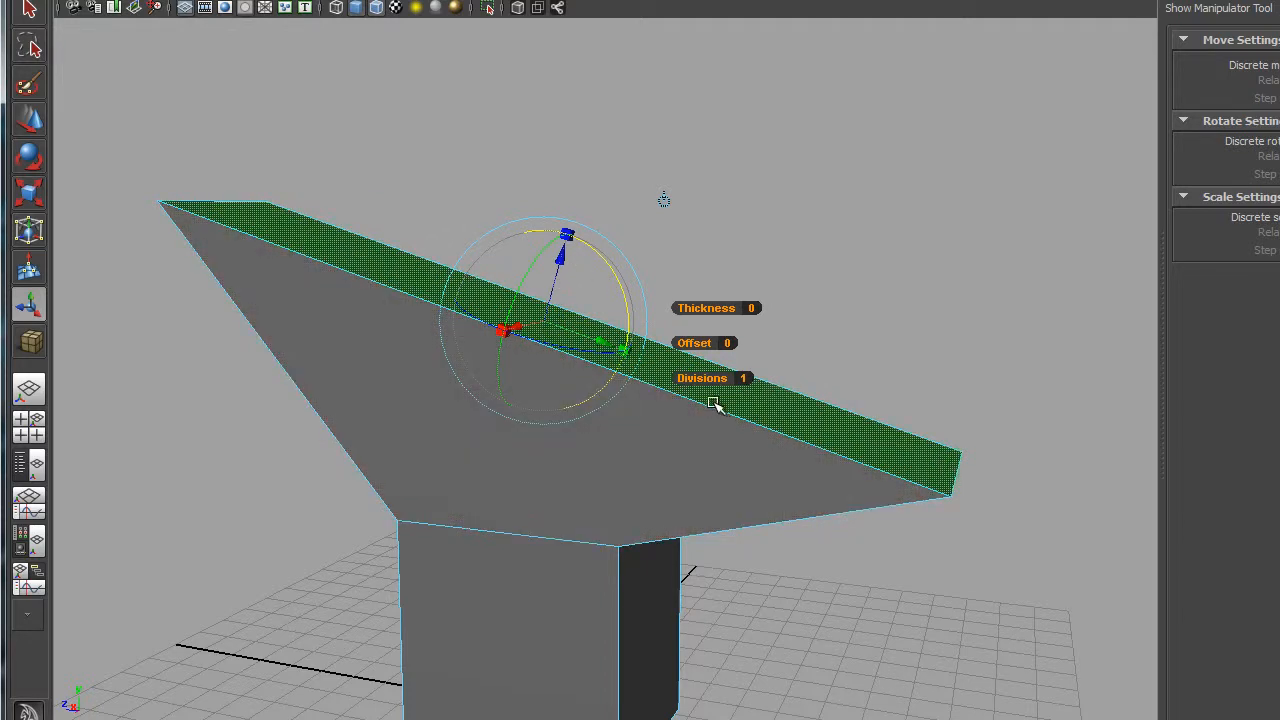
pyautogui.keyDown('alt'); pyautogui.moveTo(534, 386); pyautogui.dragTo(580, 417); pyautogui.keyUp('alt')
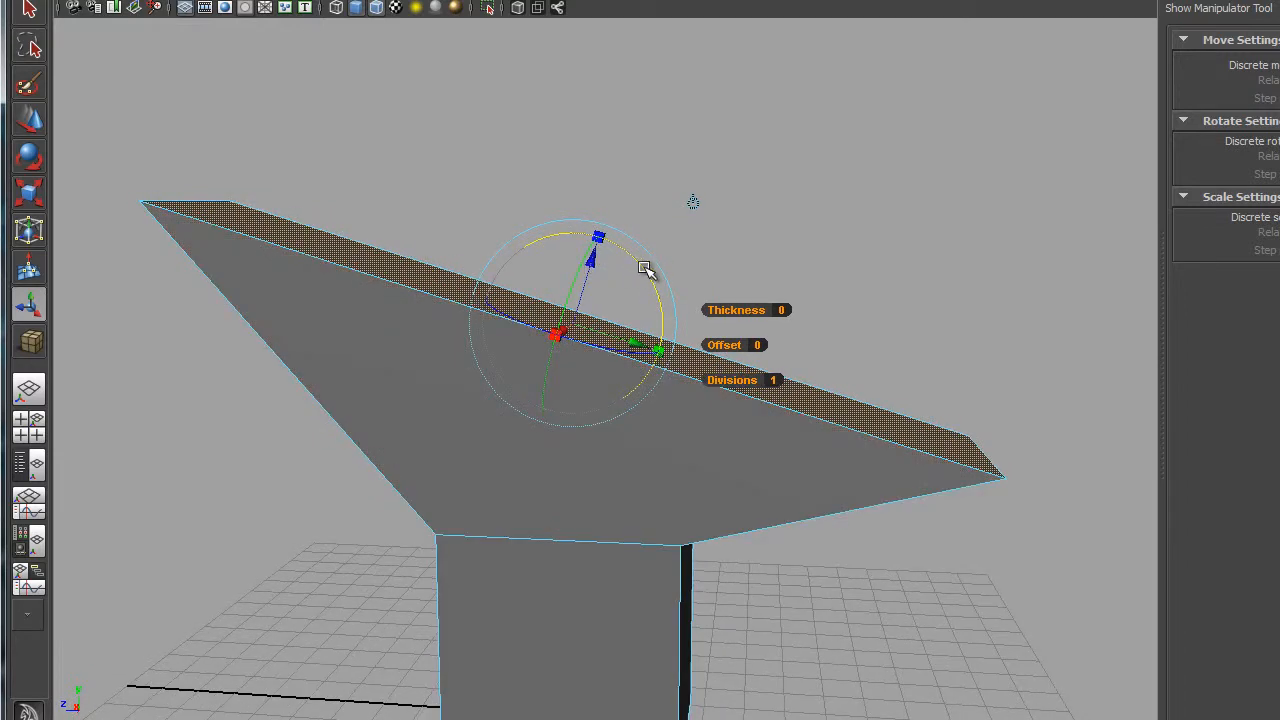
pyautogui.moveTo(645, 268); pyautogui.dragTo(648, 368)
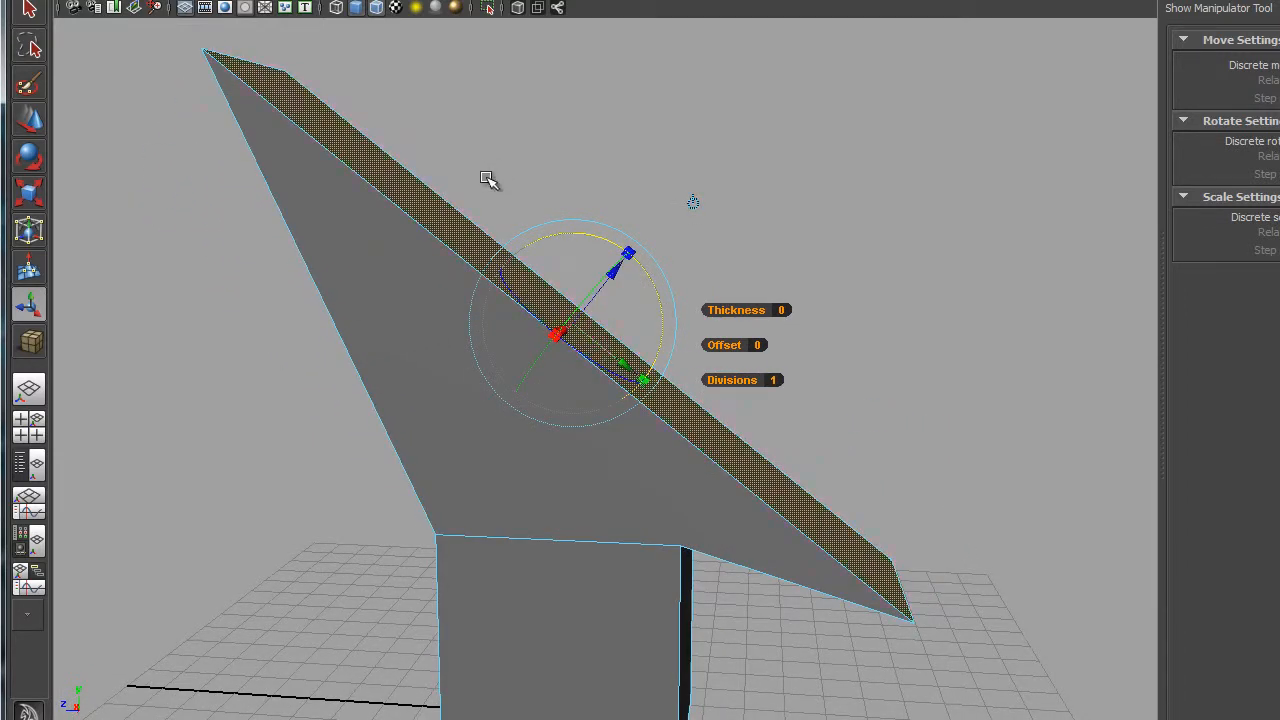
# - Move the tilted top face far outward along its blue axis, then bring it back closer to the base cube
pyautogui.moveTo(617, 277); pyautogui.dragTo(838, 117)
pyautogui.keyDown('alt'); pyautogui.moveTo(838, 118); pyautogui.dragTo(522, 278, button='right'); pyautogui.keyUp('alt')
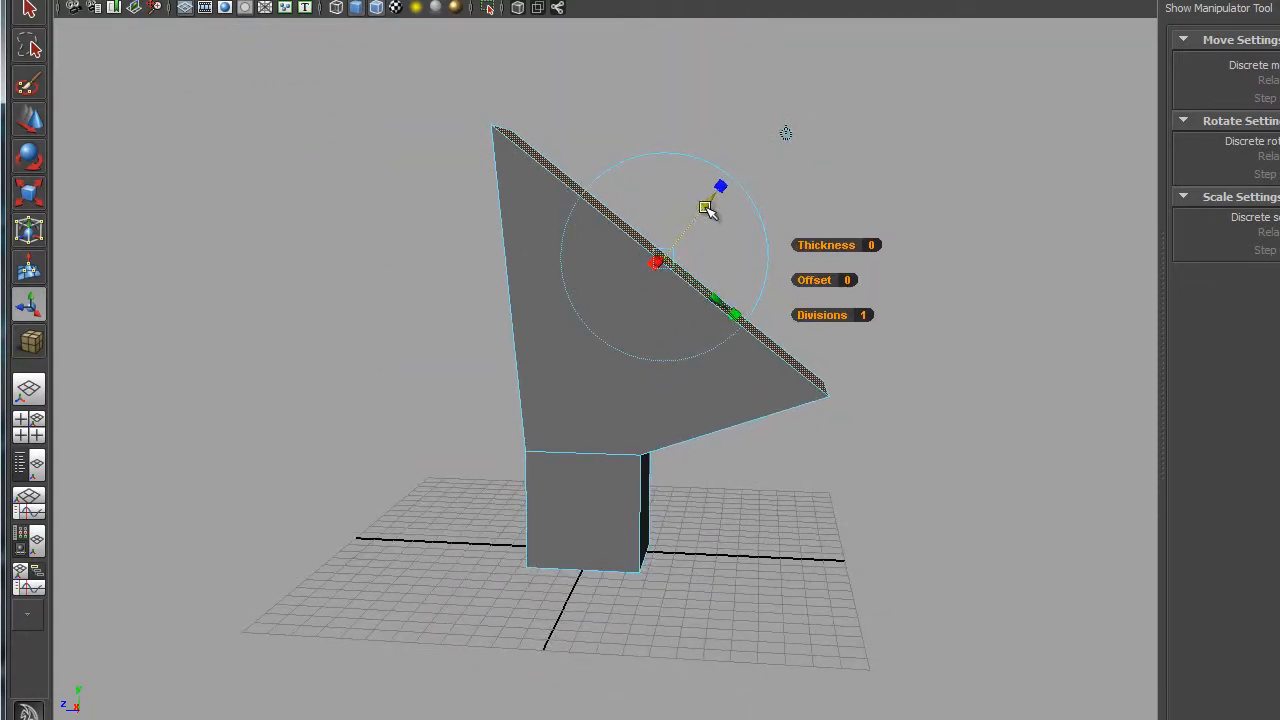
pyautogui.moveTo(706, 206); pyautogui.dragTo(812, 110)
pyautogui.keyDown('alt'); pyautogui.moveTo(717, 254); pyautogui.dragTo(629, 171); pyautogui.keyUp('alt')
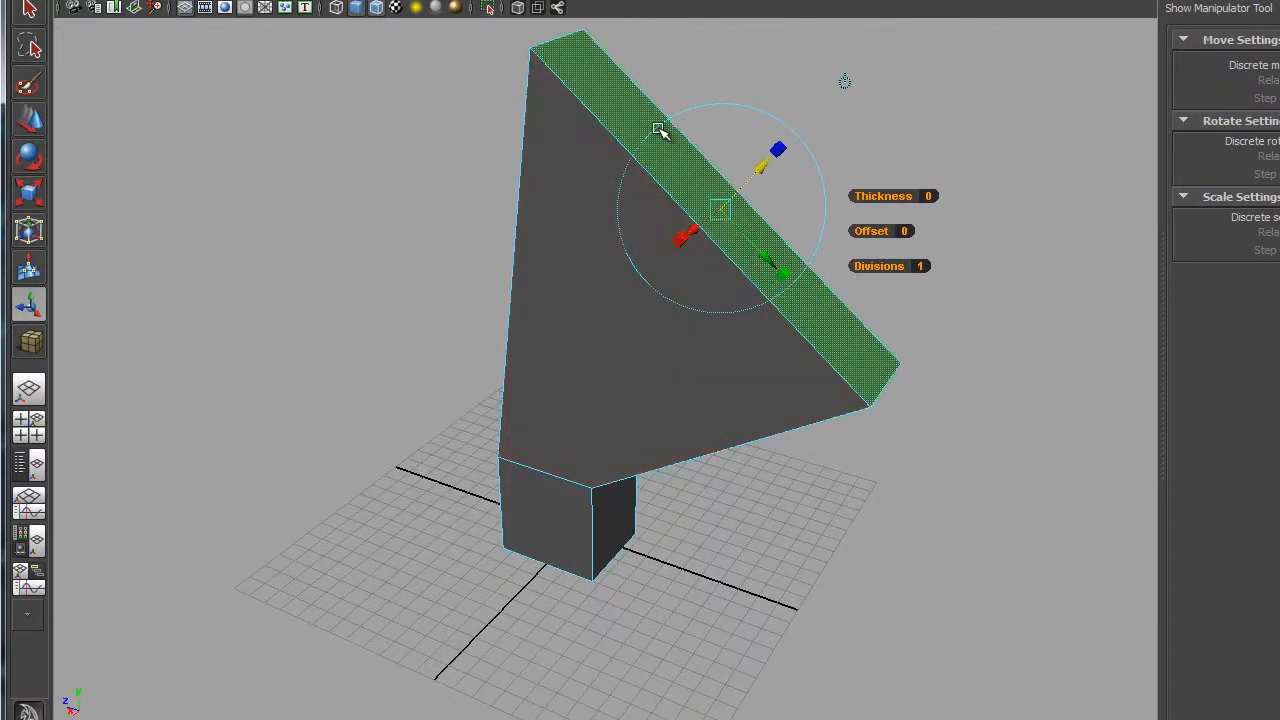
pyautogui.keyDown('alt'); pyautogui.moveTo(735, 222); pyautogui.dragTo(731, 346); pyautogui.keyUp('alt')
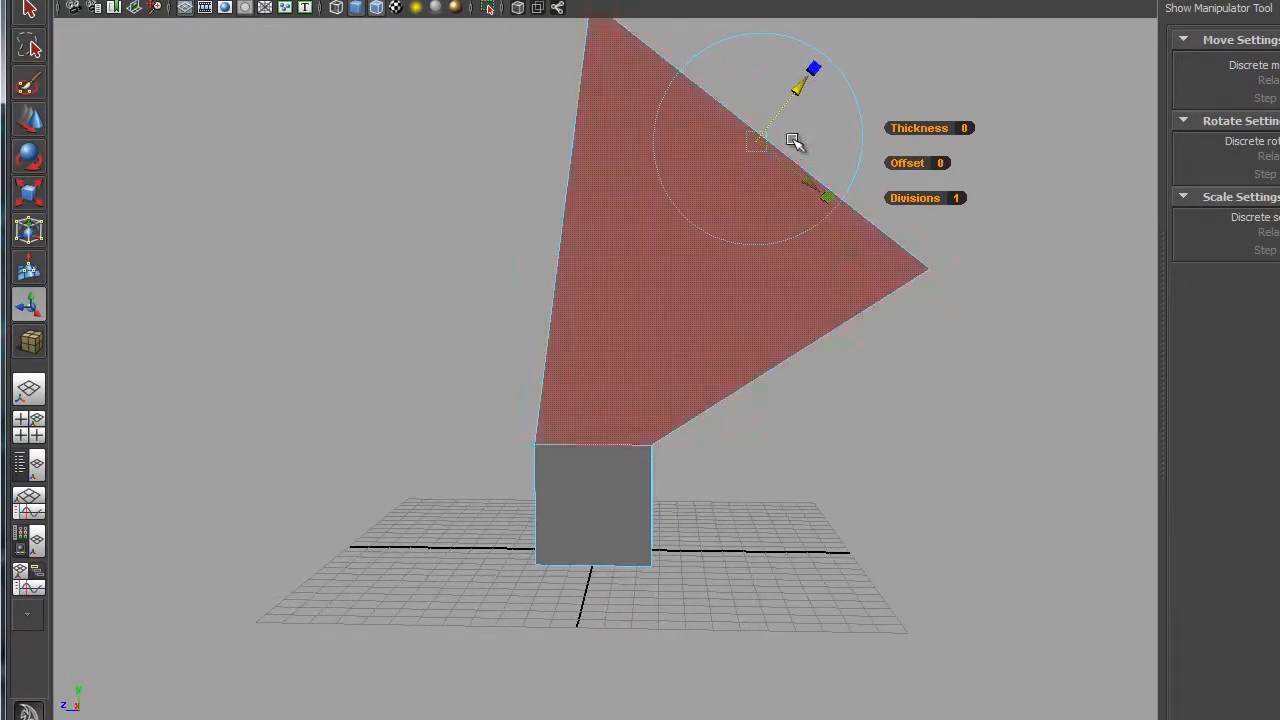
pyautogui.moveTo(808, 91); pyautogui.dragTo(643, 211)
# - Rotate the top face slightly back about its red axis to make the tilt shallower
pyautogui.keyDown('alt'); pyautogui.moveTo(651, 397); pyautogui.dragTo(609, 400); pyautogui.keyUp('alt')
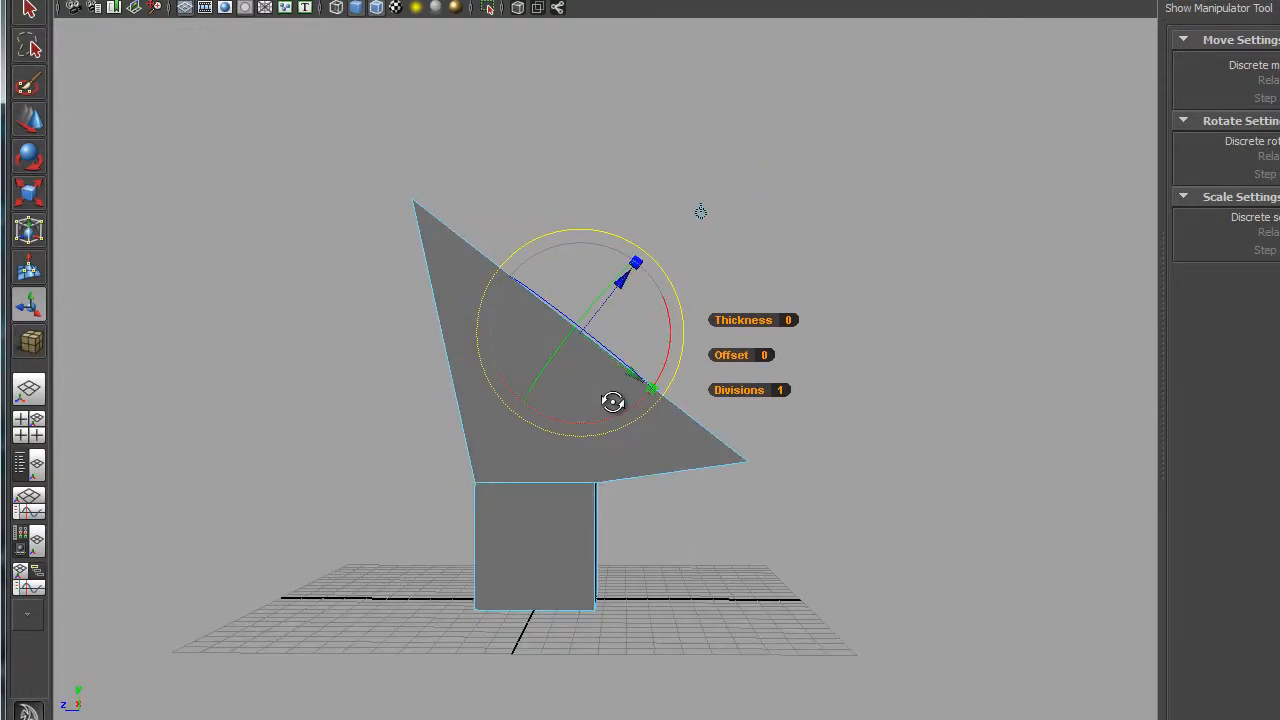
pyautogui.moveTo(667, 330); pyautogui.dragTo(651, 360)
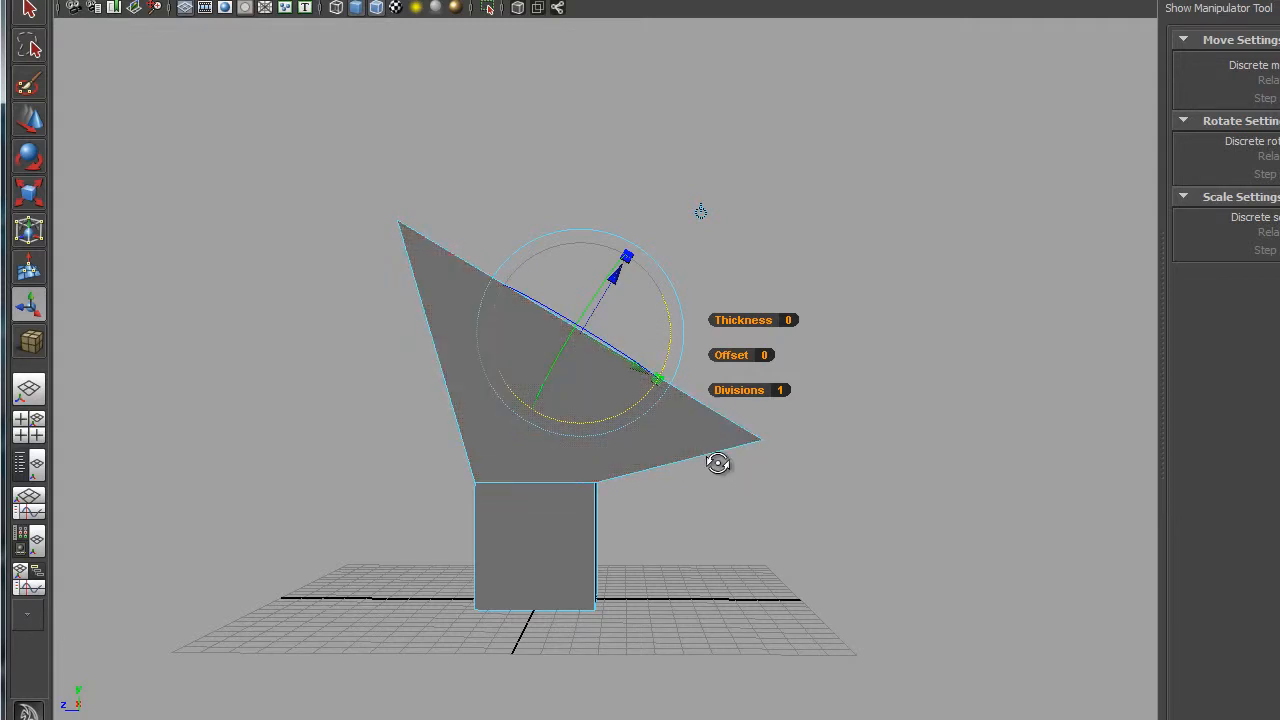
pyautogui.keyDown('alt'); pyautogui.moveTo(719, 461); pyautogui.dragTo(720, 469); pyautogui.keyUp('alt')
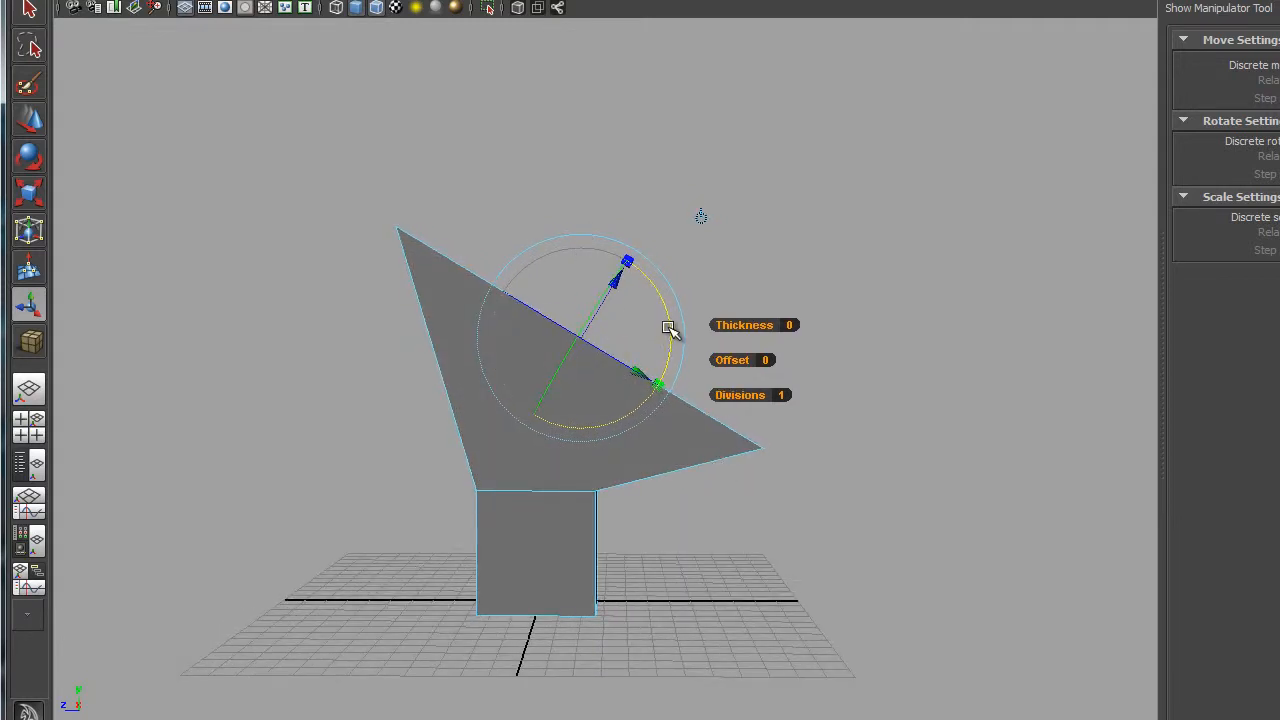
# - Switch the extrude manipulator from the face's local axes to world axes and examine its orientation from several sides
pyautogui.click(701, 217)
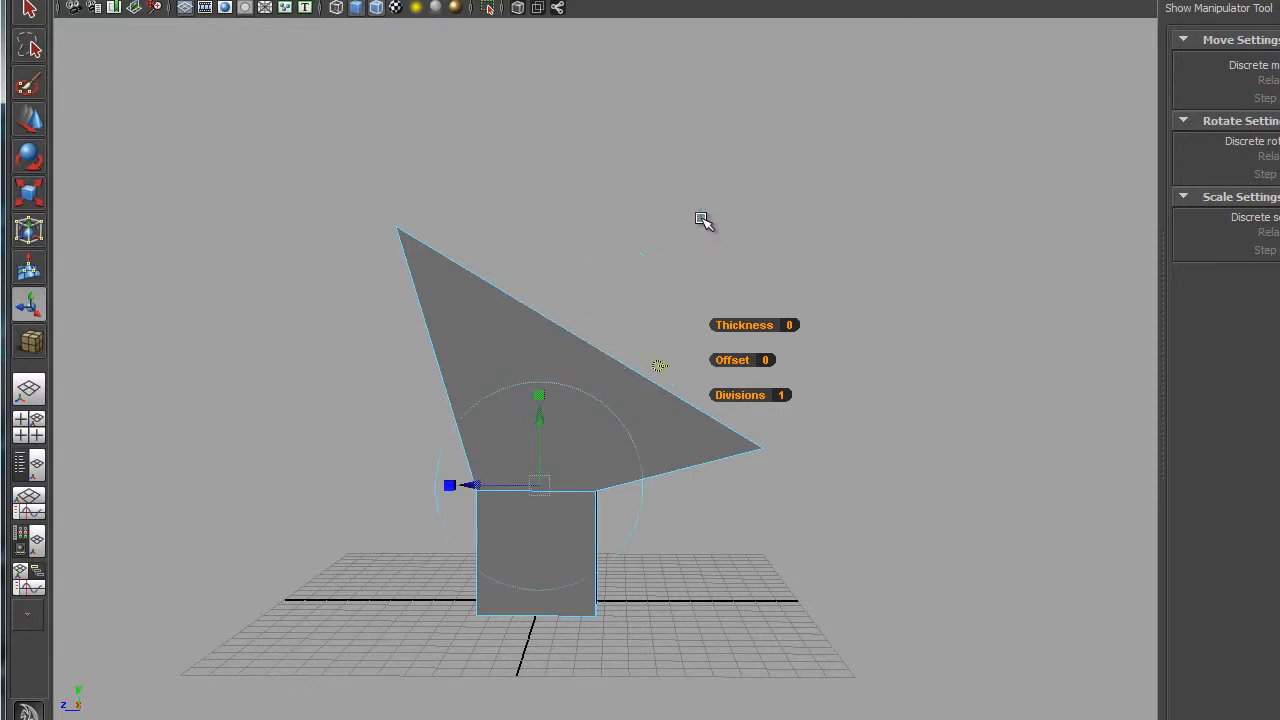
pyautogui.keyDown('alt'); pyautogui.moveTo(794, 531); pyautogui.dragTo(770, 600); pyautogui.keyUp('alt')
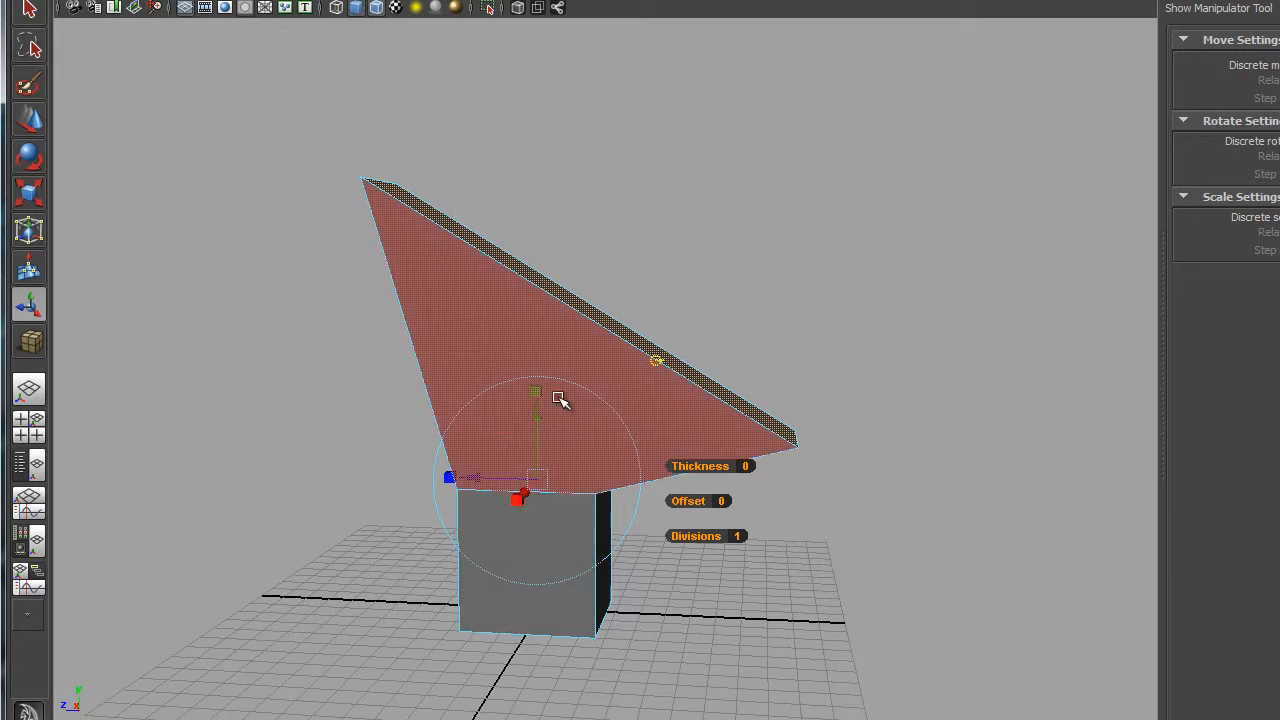
pyautogui.keyDown('alt'); pyautogui.moveTo(686, 640); pyautogui.dragTo(745, 545); pyautogui.keyUp('alt')
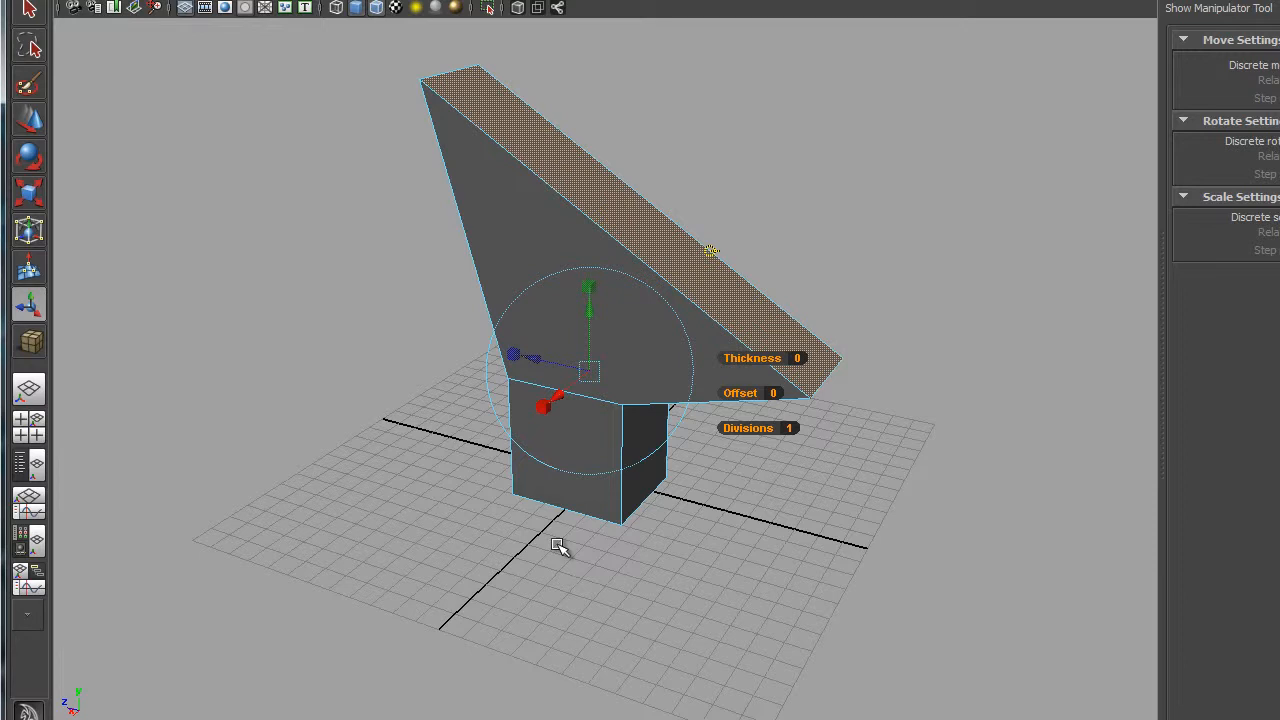
pyautogui.keyDown('alt'); pyautogui.moveTo(606, 547); pyautogui.dragTo(654, 509); pyautogui.keyUp('alt')
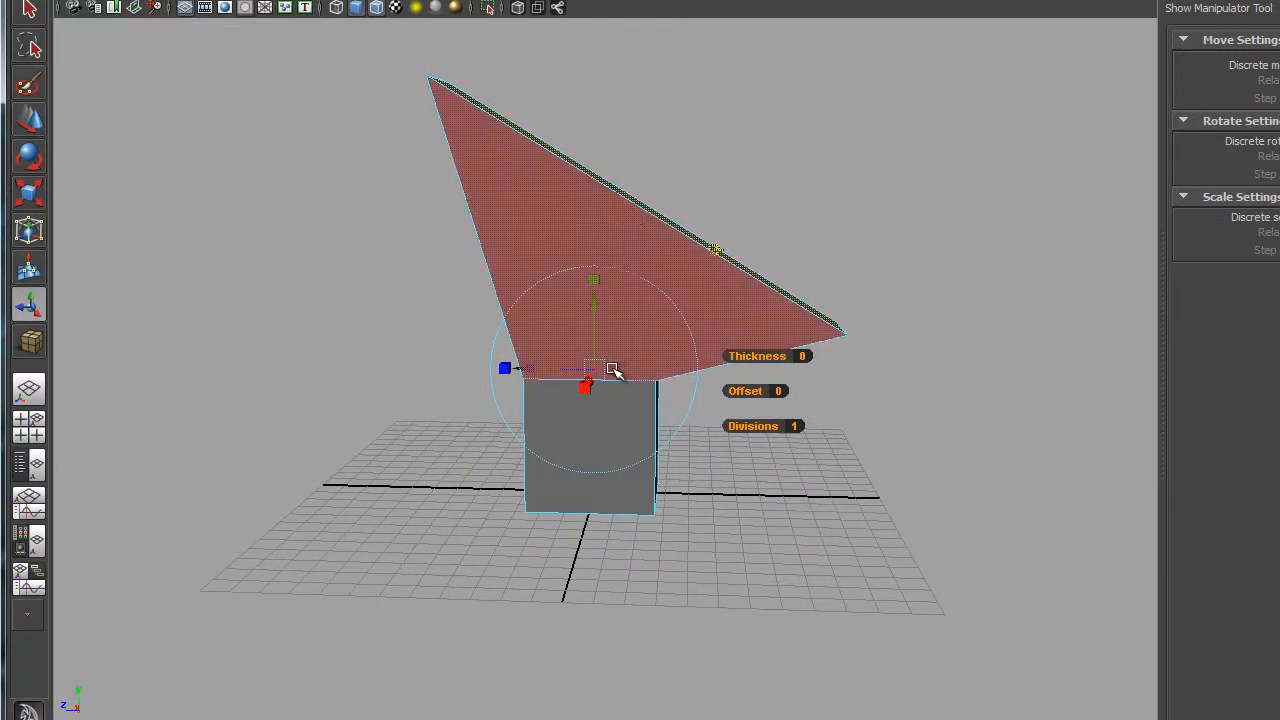
pyautogui.keyDown('alt'); pyautogui.moveTo(634, 411); pyautogui.dragTo(586, 514); pyautogui.keyUp('alt')
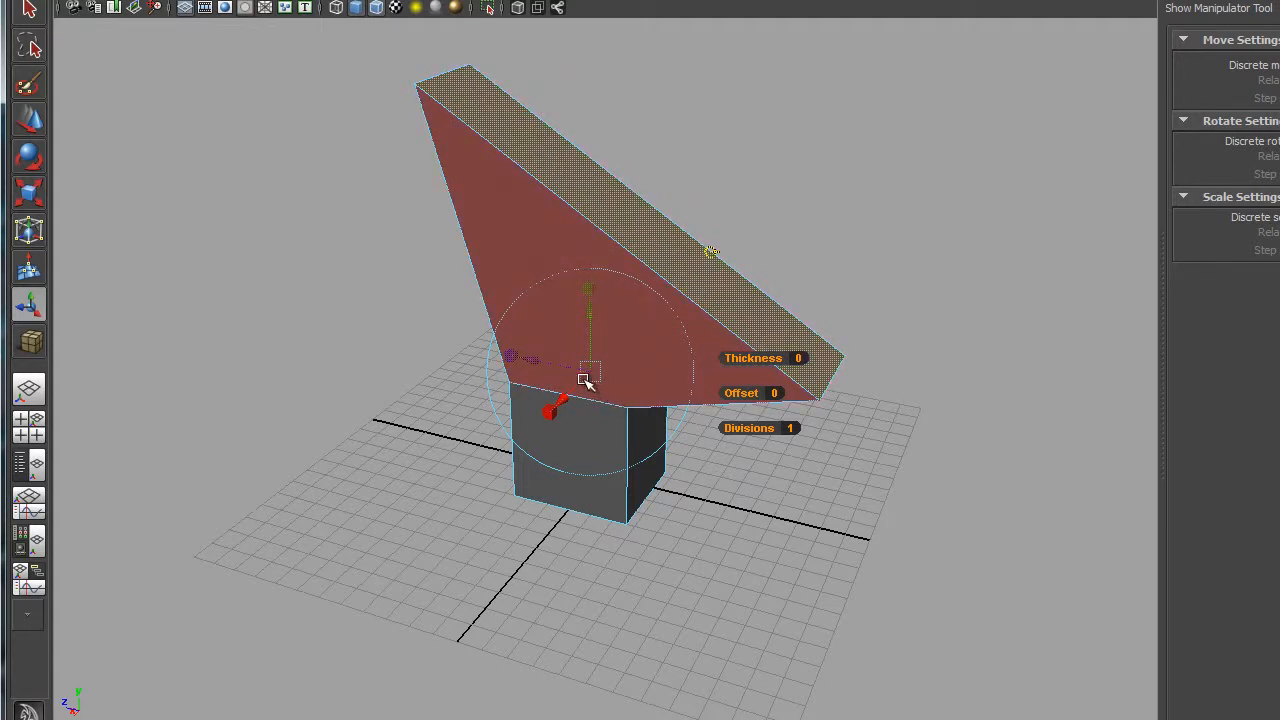
pyautogui.keyDown('alt'); pyautogui.moveTo(647, 463); pyautogui.dragTo(628, 408); pyautogui.keyUp('alt')
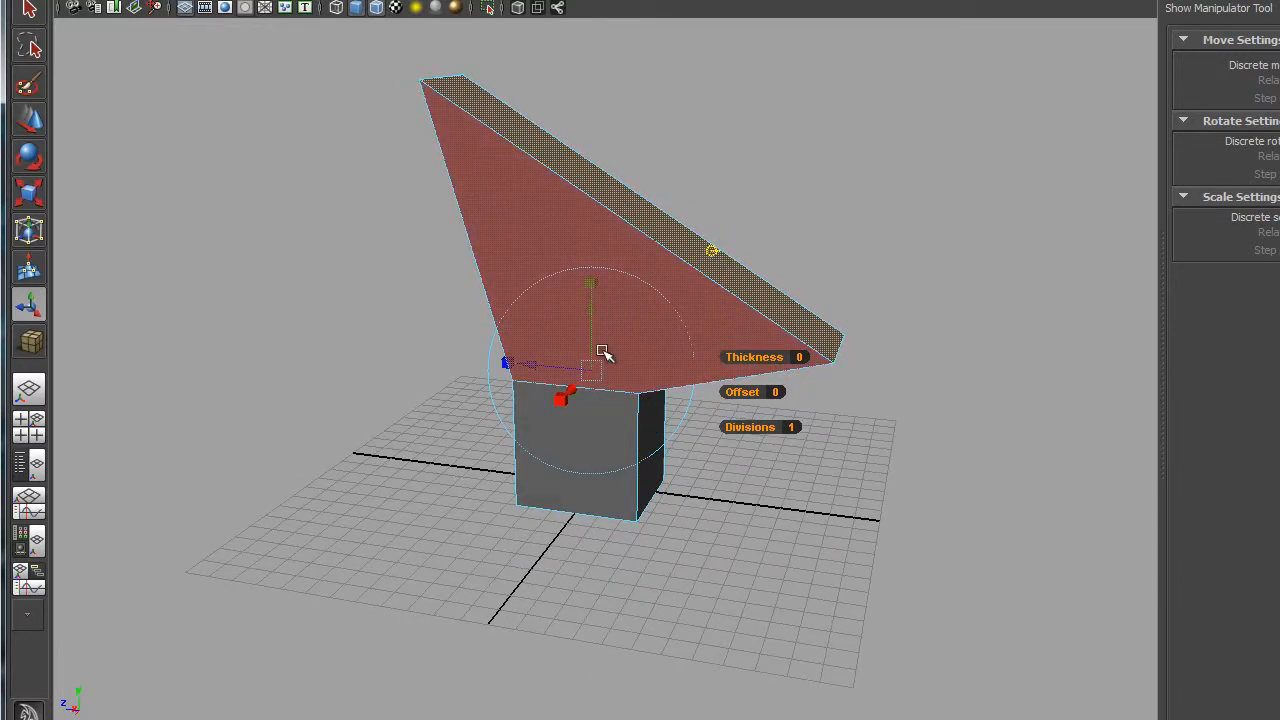
pyautogui.keyDown('alt'); pyautogui.moveTo(603, 352); pyautogui.dragTo(625, 395); pyautogui.keyUp('alt')
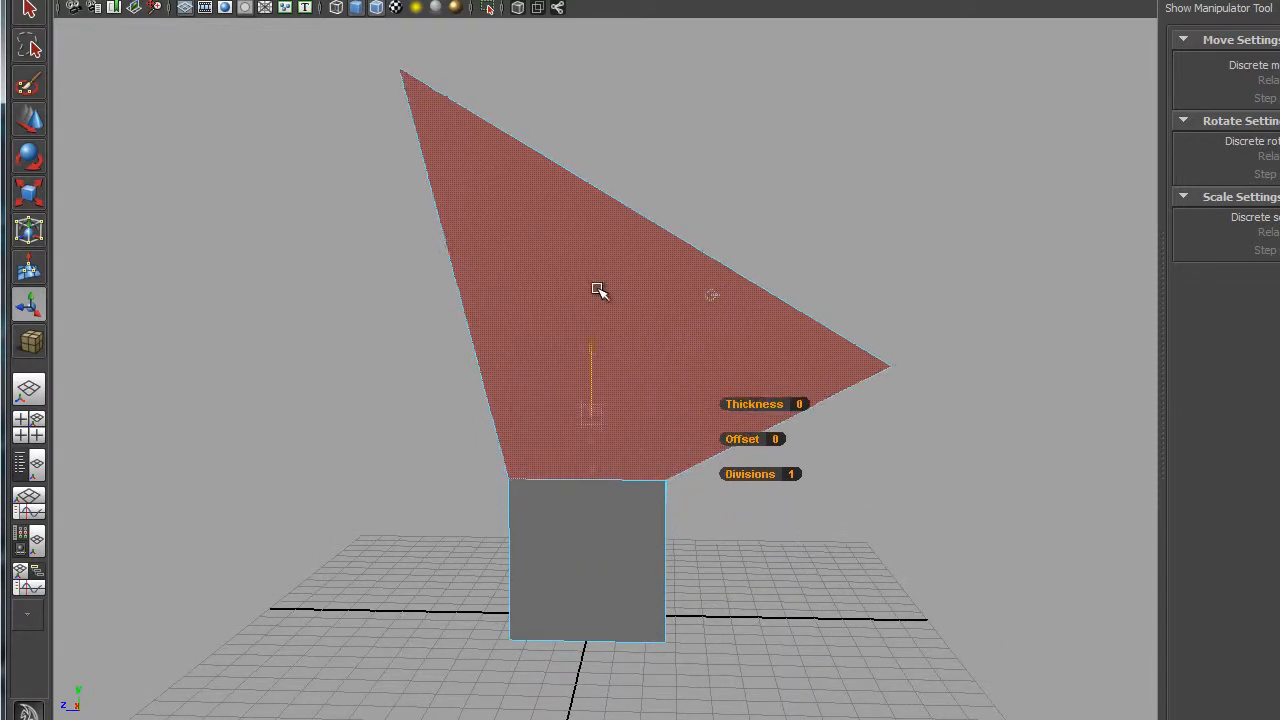
# - Raise the tilted top face straight up along the vertical green world axis, then lower it again
pyautogui.moveTo(598, 290)
pyautogui.mouseDown()
pyautogui.moveTo(614, 537)
pyautogui.moveTo(598, 268)
pyautogui.mouseUp()
pyautogui.keyDown('alt'); pyautogui.moveTo(748, 450); pyautogui.dragTo(643, 350, button='right'); pyautogui.keyUp('alt')
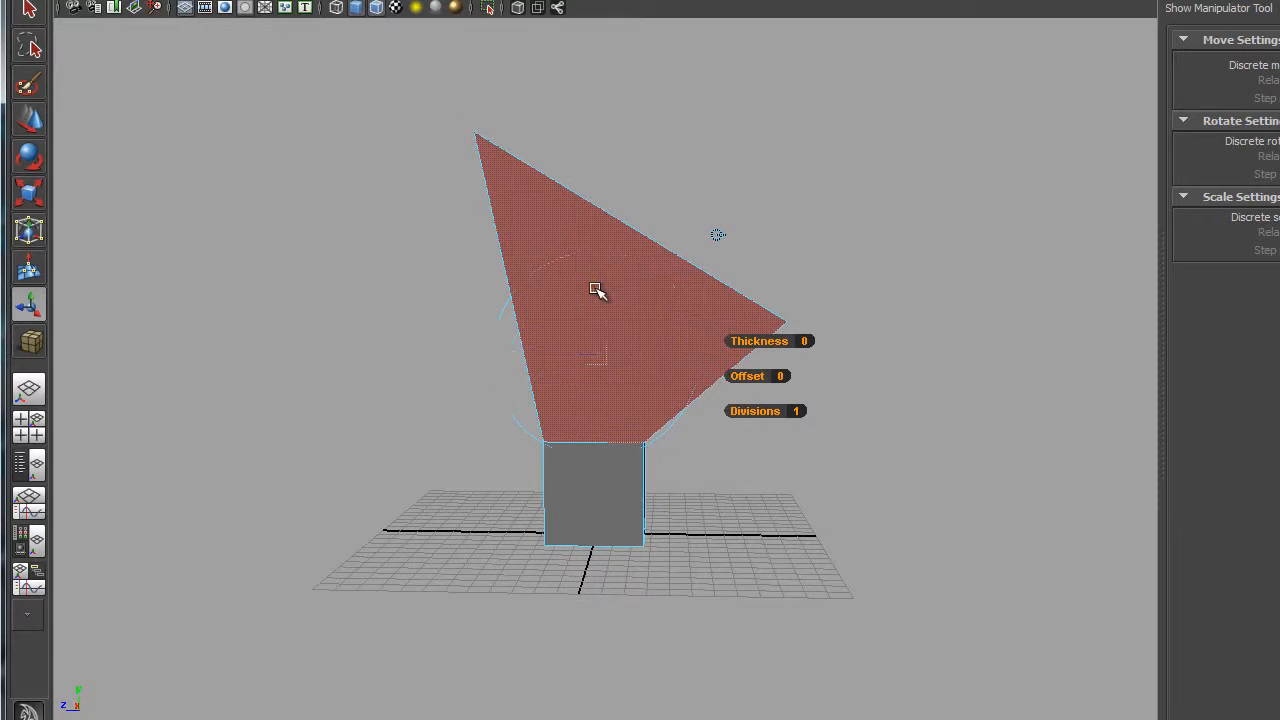
pyautogui.moveTo(596, 290); pyautogui.dragTo(645, 360)
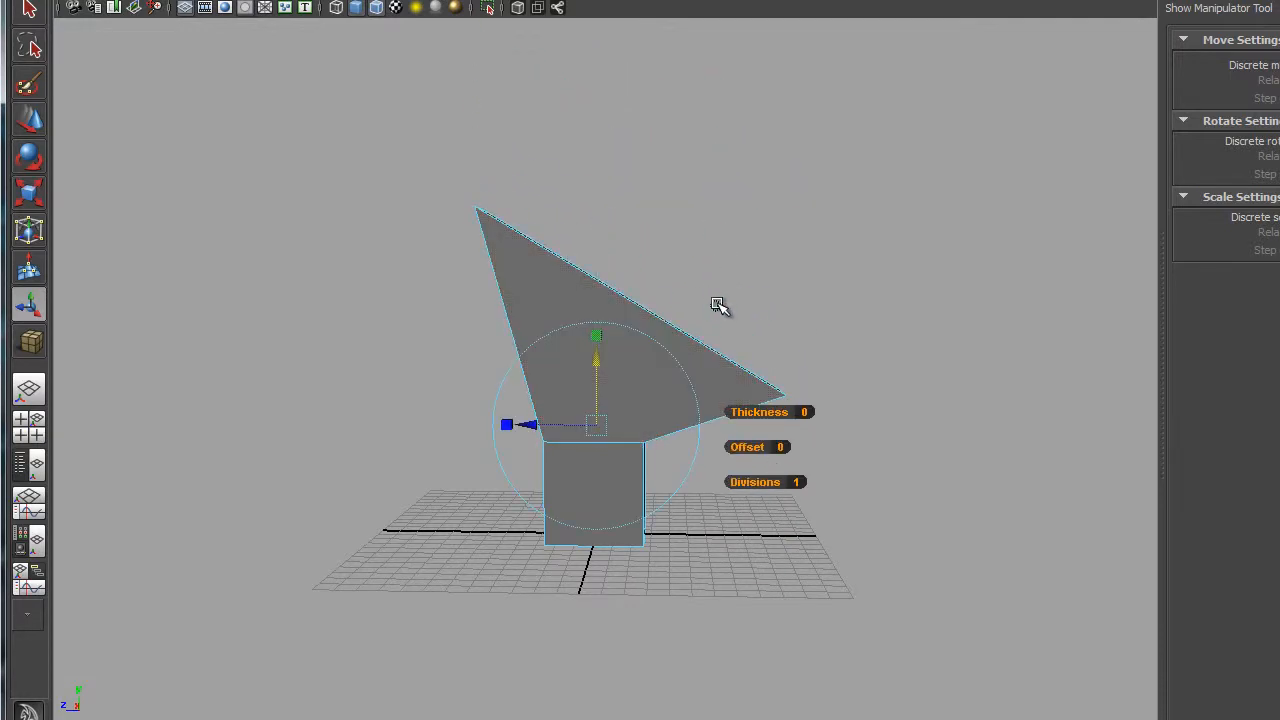
# - Switch the manipulator back to the face's local axes and move the top face inward along its blue axis
pyautogui.click(717, 303)
pyautogui.keyDown('alt'); pyautogui.moveTo(700, 313); pyautogui.dragTo(640, 317); pyautogui.keyUp('alt')
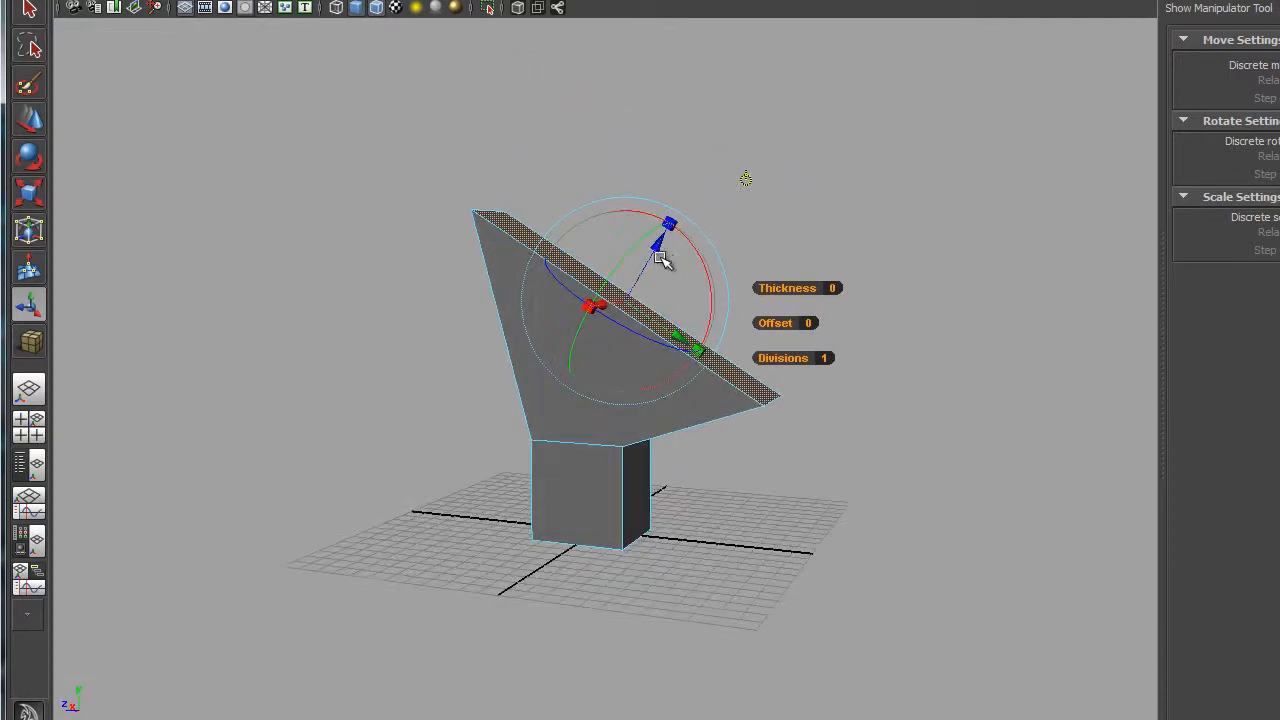
pyautogui.moveTo(665, 243); pyautogui.dragTo(648, 286)
pyautogui.keyDown('alt'); pyautogui.moveTo(640, 417); pyautogui.dragTo(654, 386); pyautogui.keyUp('alt')
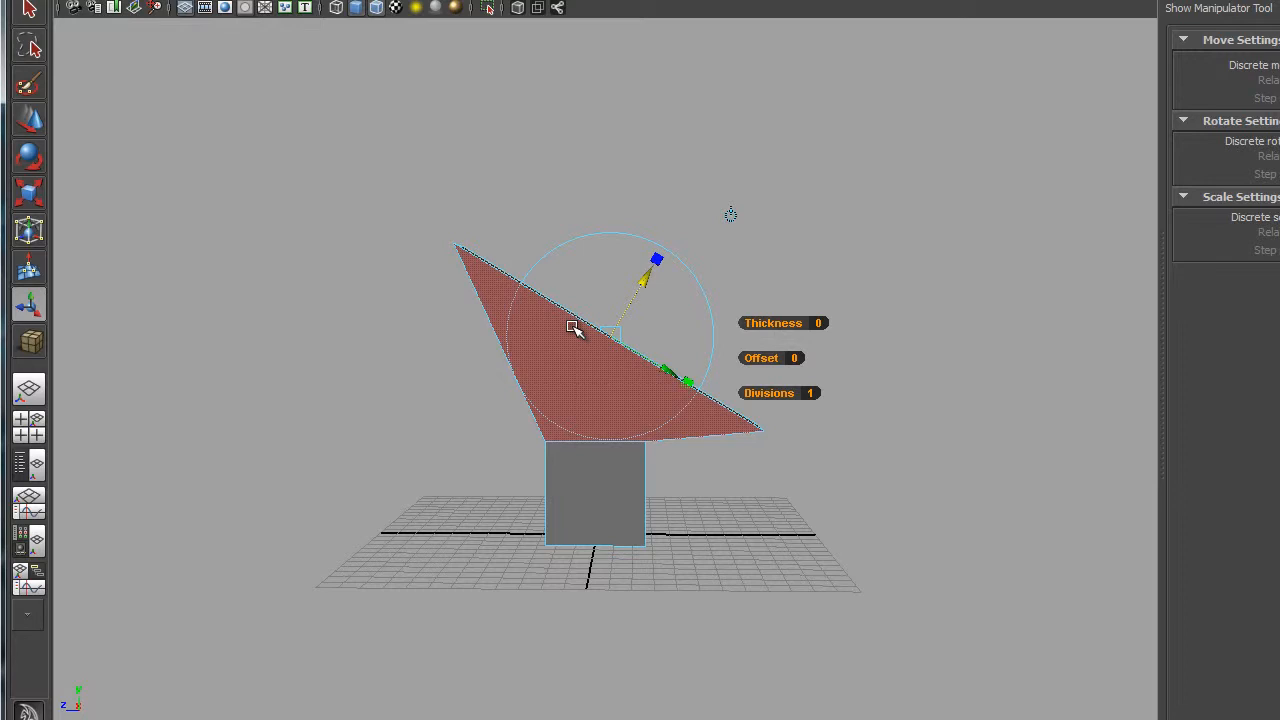
pyautogui.keyDown('alt'); pyautogui.moveTo(849, 289); pyautogui.dragTo(789, 304); pyautogui.keyUp('alt')
pyautogui.keyDown('alt'); pyautogui.moveTo(854, 352); pyautogui.dragTo(860, 315); pyautogui.keyUp('alt')
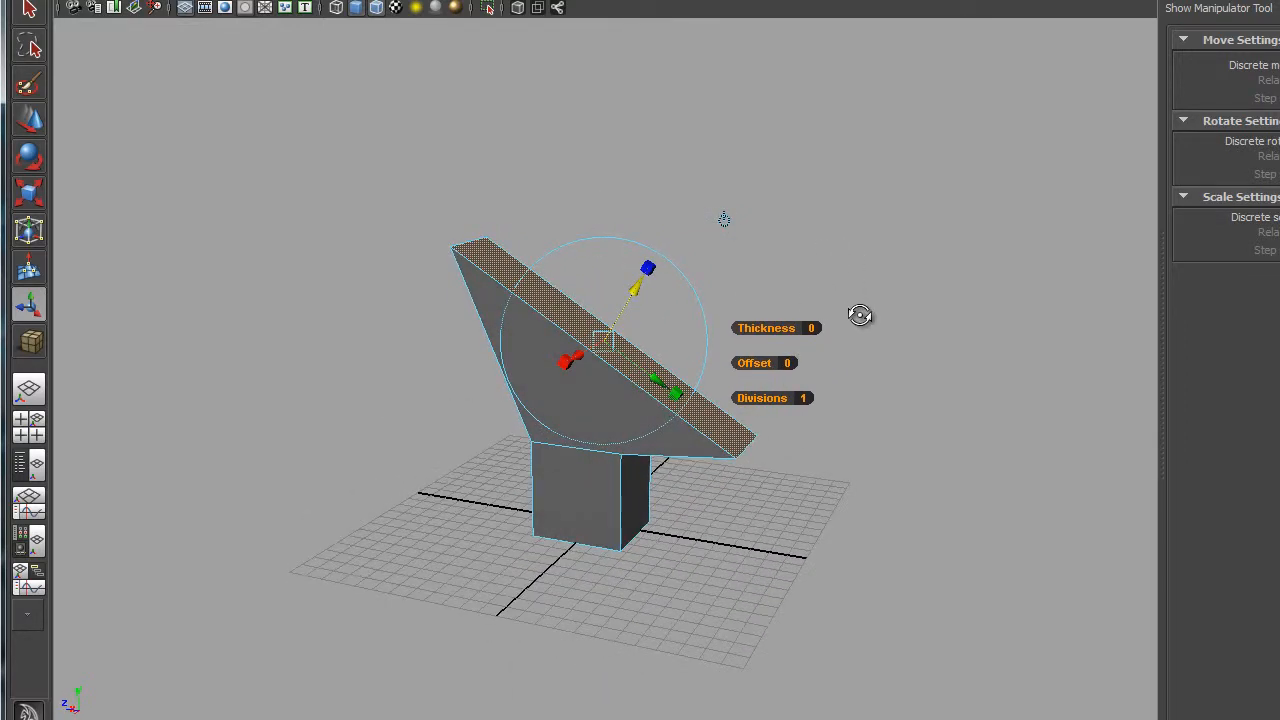
# - Scale the tilted top face narrower along its green local axis
pyautogui.moveTo(674, 391); pyautogui.dragTo(634, 360)
pyautogui.keyDown('alt'); pyautogui.moveTo(680, 472); pyautogui.dragTo(800, 420); pyautogui.keyUp('alt')
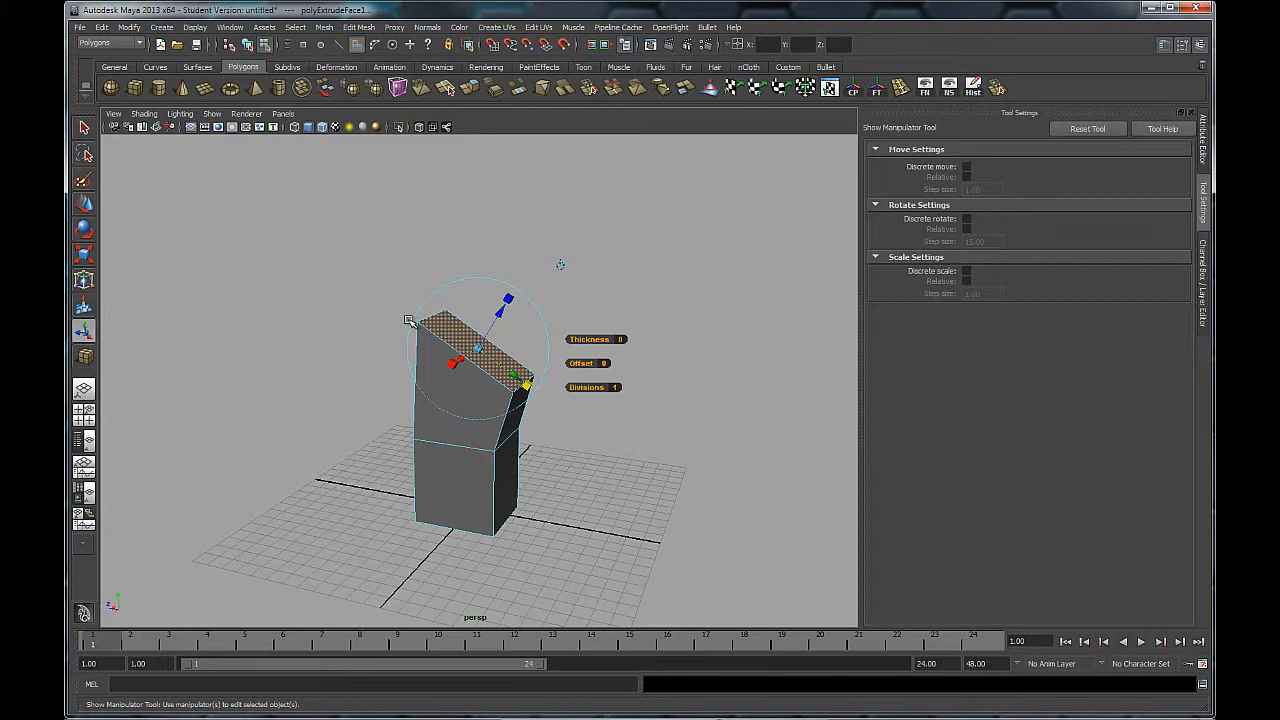
# - Extrude the narrowed top face again and pull the new section outward along its blue local axis
pyautogui.press('g')
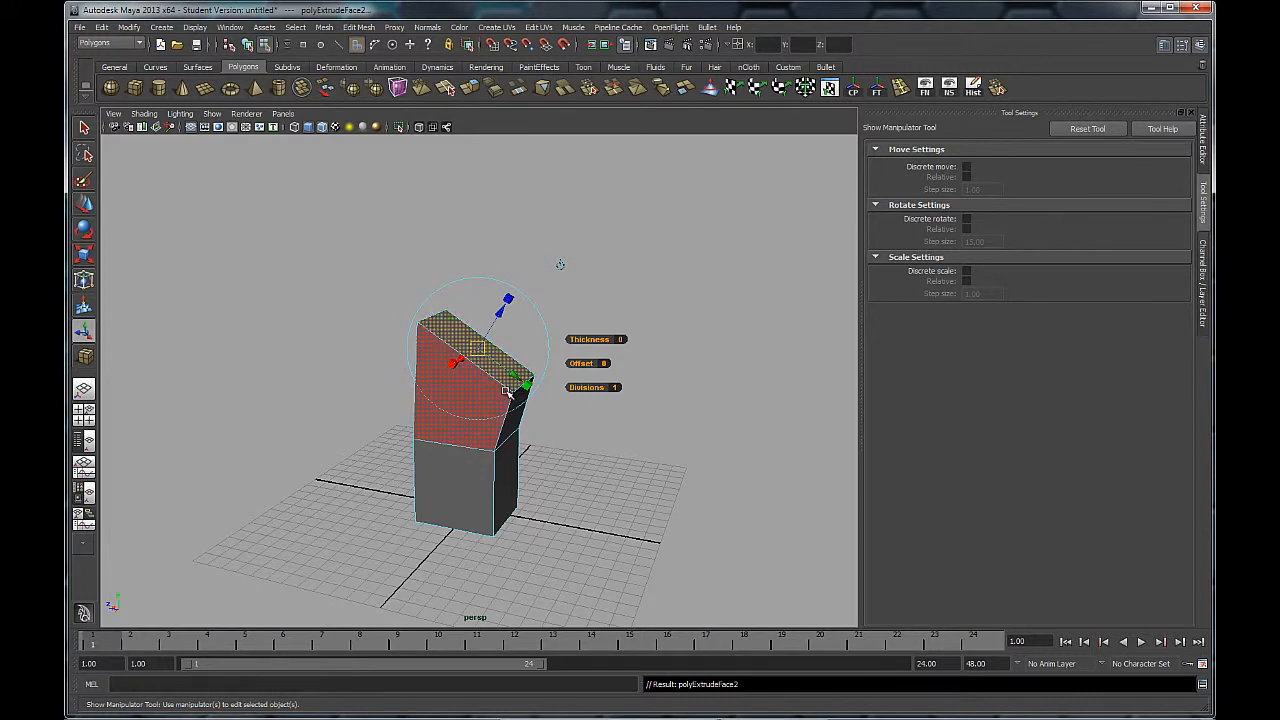
pyautogui.moveTo(498, 313); pyautogui.dragTo(541, 216)
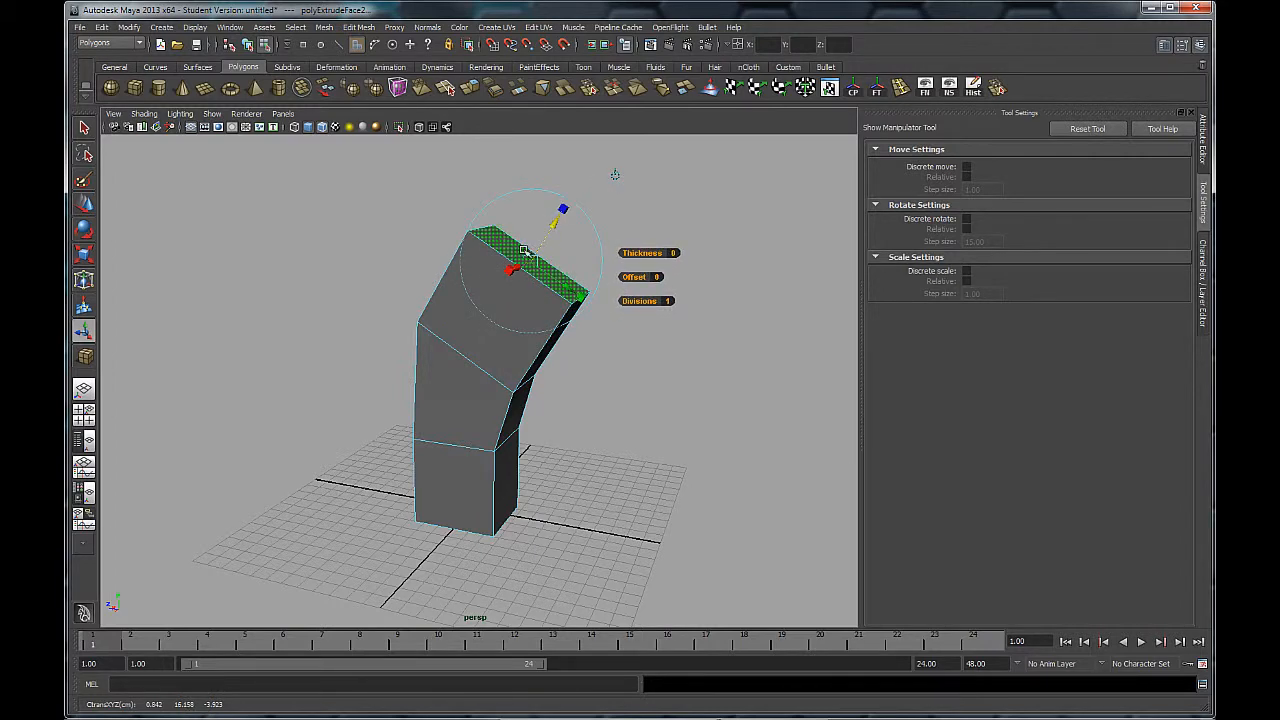
pyautogui.keyDown('alt'); pyautogui.moveTo(463, 346); pyautogui.dragTo(512, 336); pyautogui.keyUp('alt')
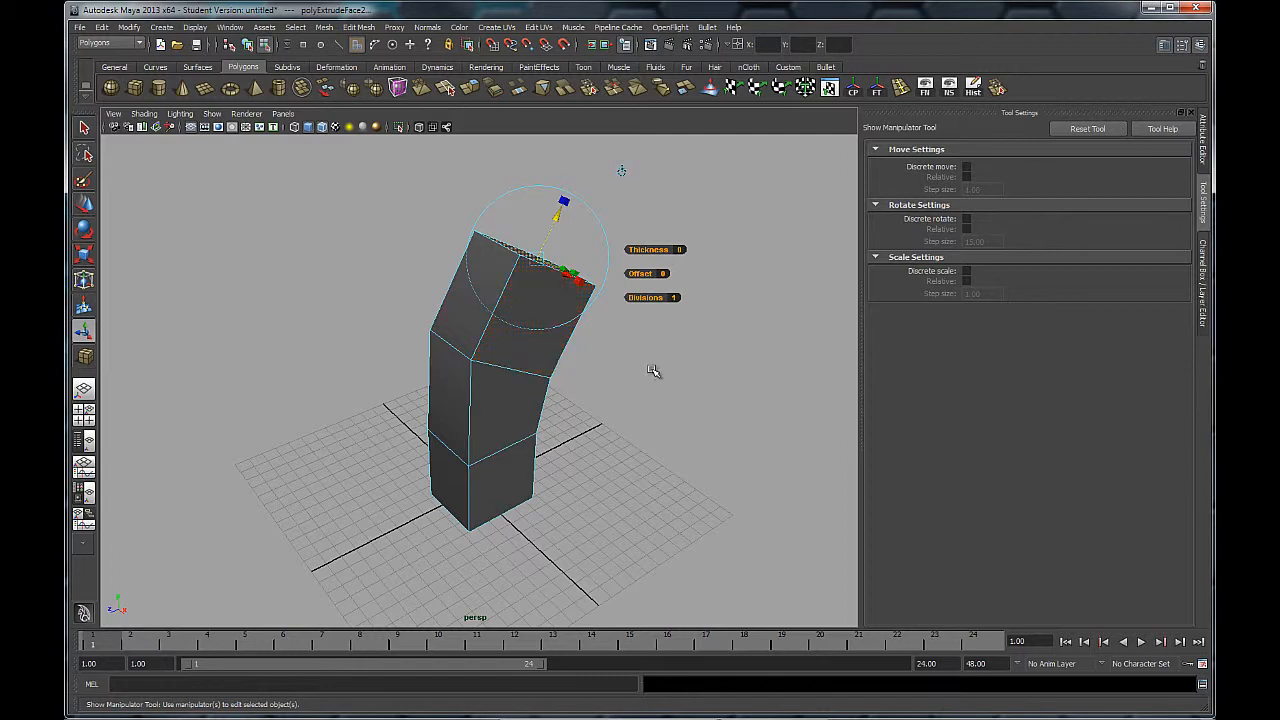
pyautogui.keyDown('alt'); pyautogui.moveTo(652, 370); pyautogui.dragTo(594, 372); pyautogui.keyUp('alt')
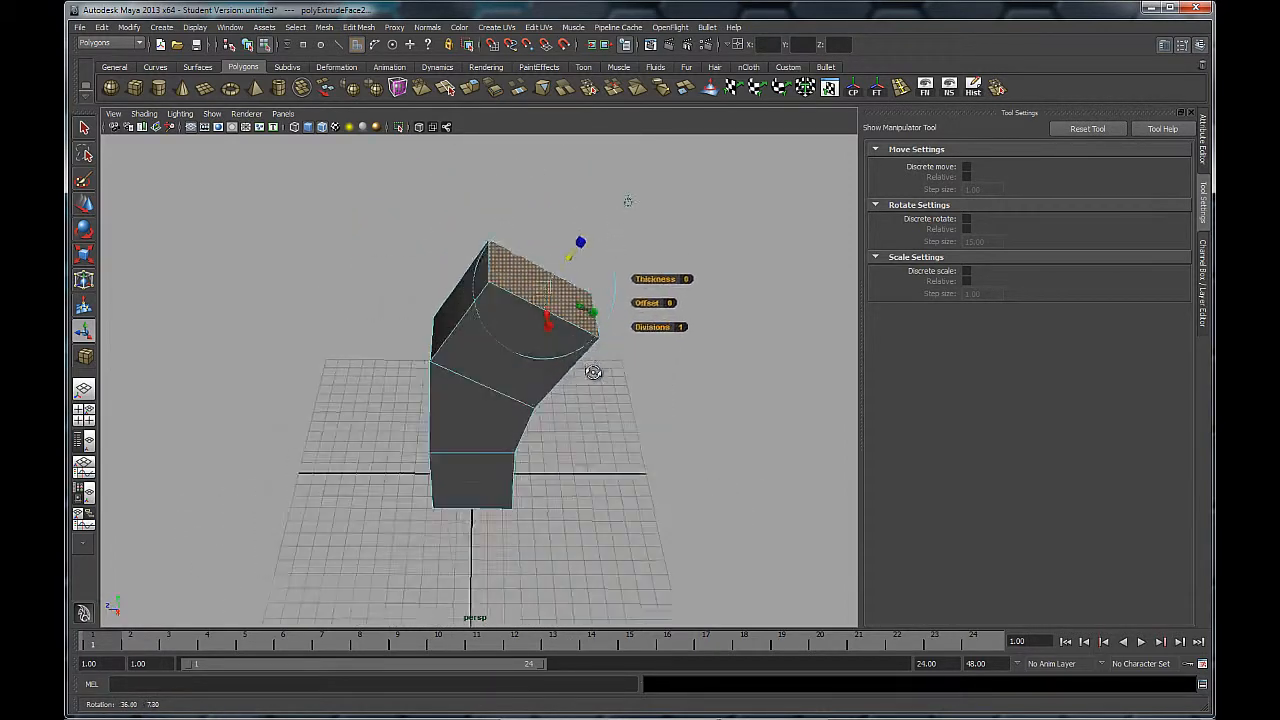
pyautogui.keyDown('alt'); pyautogui.moveTo(627, 364); pyautogui.dragTo(548, 421, button='middle'); pyautogui.keyUp('alt')
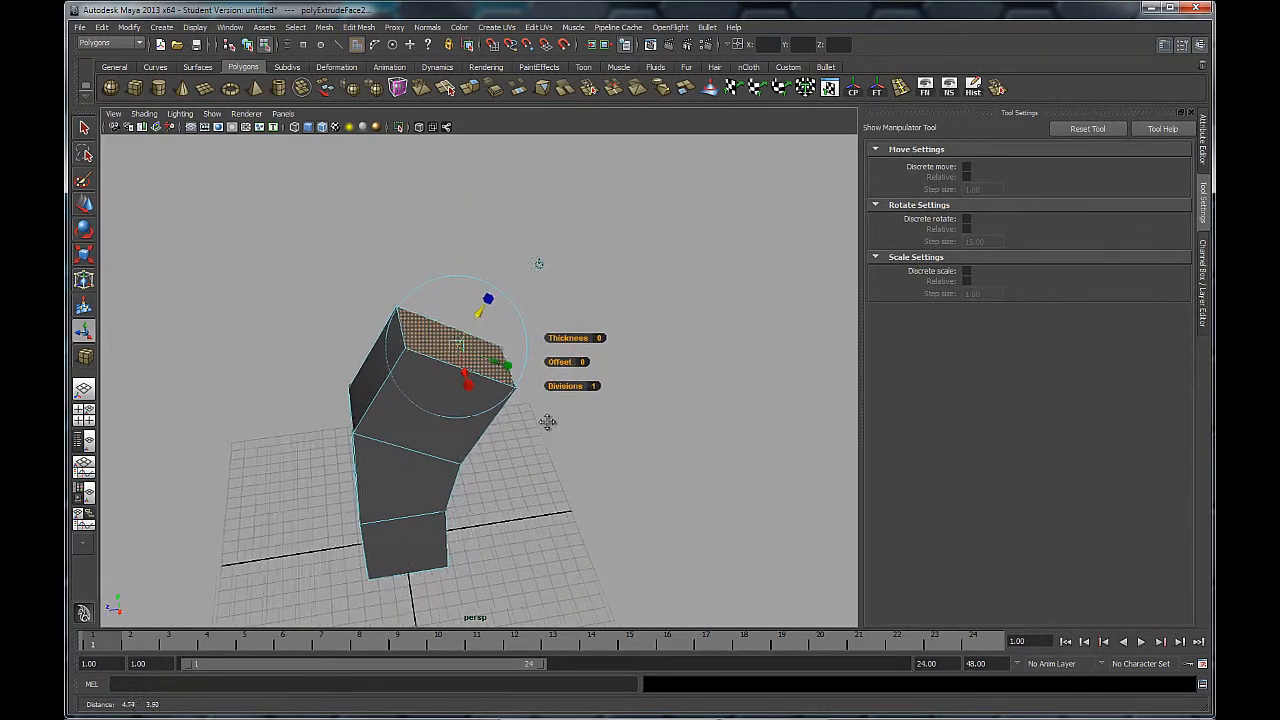
pyautogui.keyDown('alt'); pyautogui.moveTo(548, 421); pyautogui.dragTo(562, 336); pyautogui.keyUp('alt')
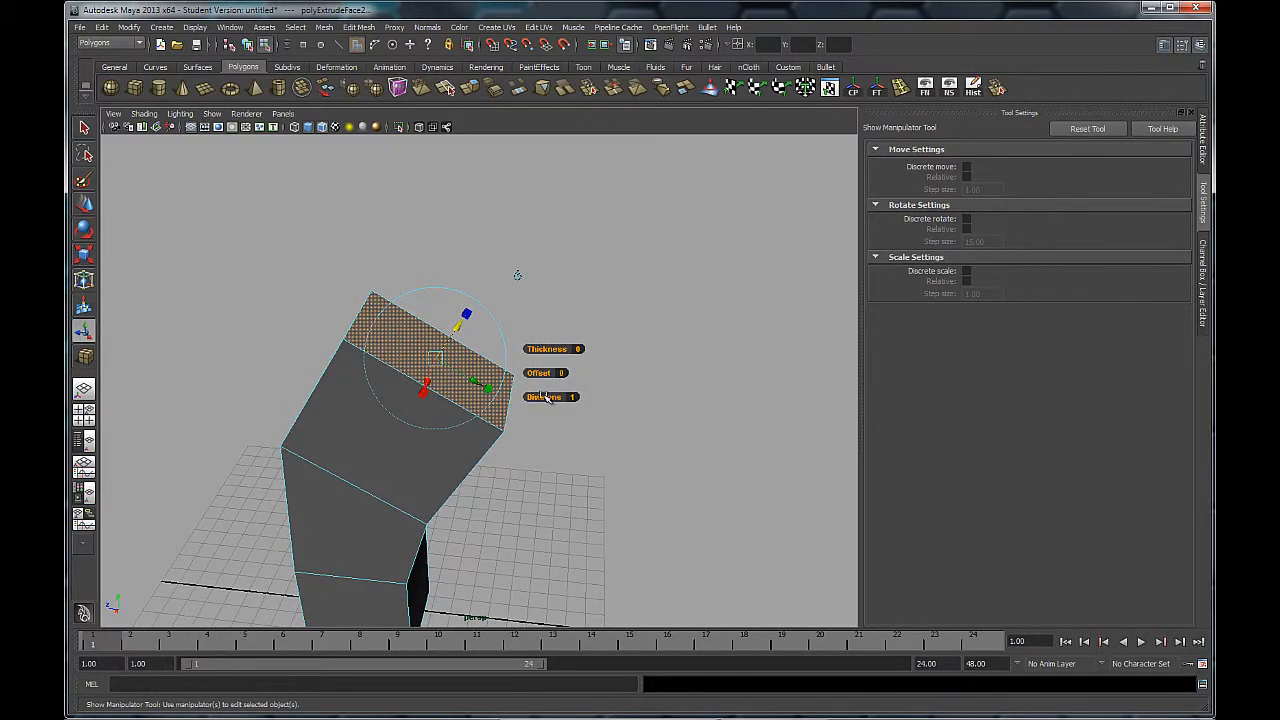
pyautogui.keyDown('alt'); pyautogui.moveTo(587, 384); pyautogui.dragTo(613, 374, button='middle'); pyautogui.keyUp('alt')
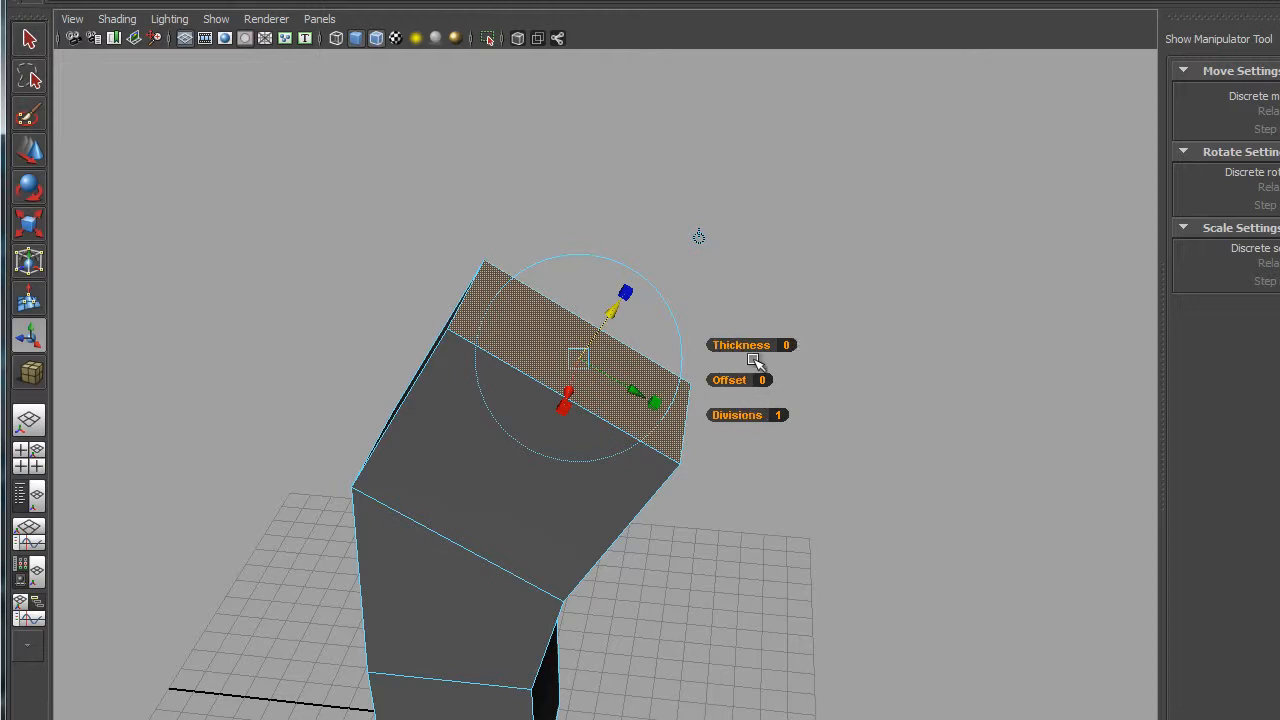
pyautogui.moveTo(612, 322); pyautogui.dragTo(656, 282)
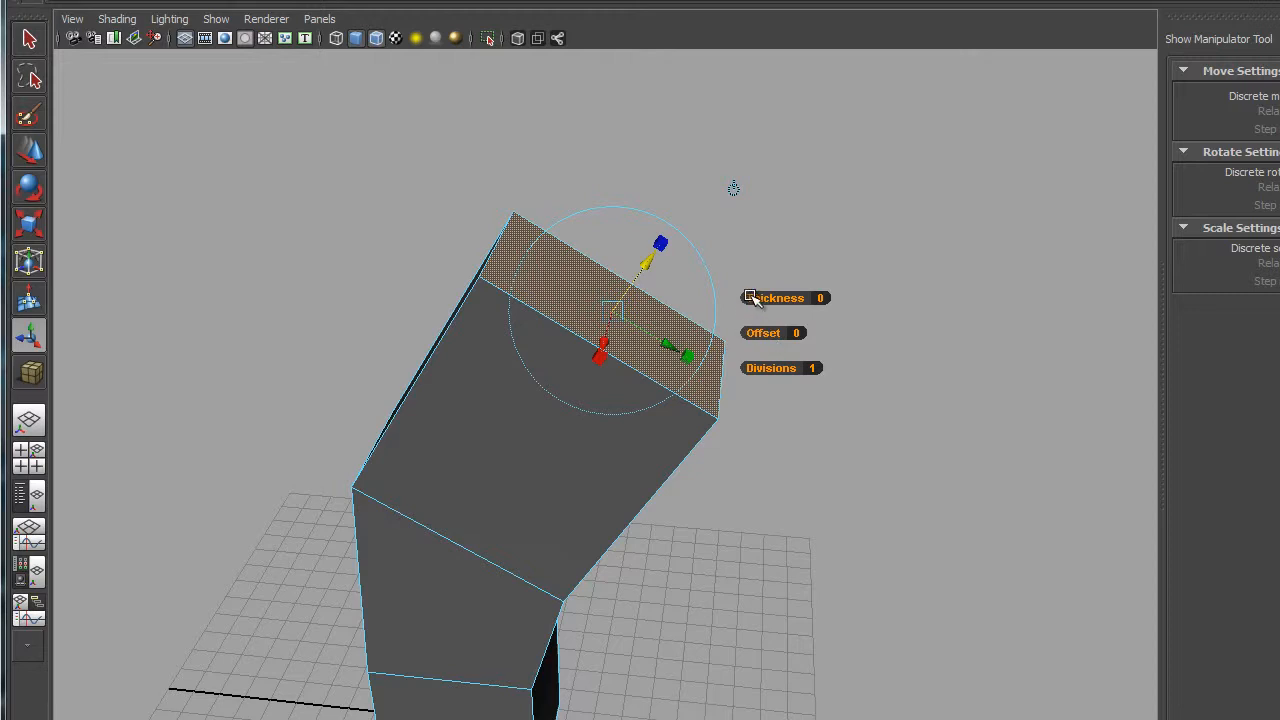
# - Try different Thickness values on the new extrusion, going up to 5.3, down to -7.6 and ending at -5.5
pyautogui.click(818, 297)
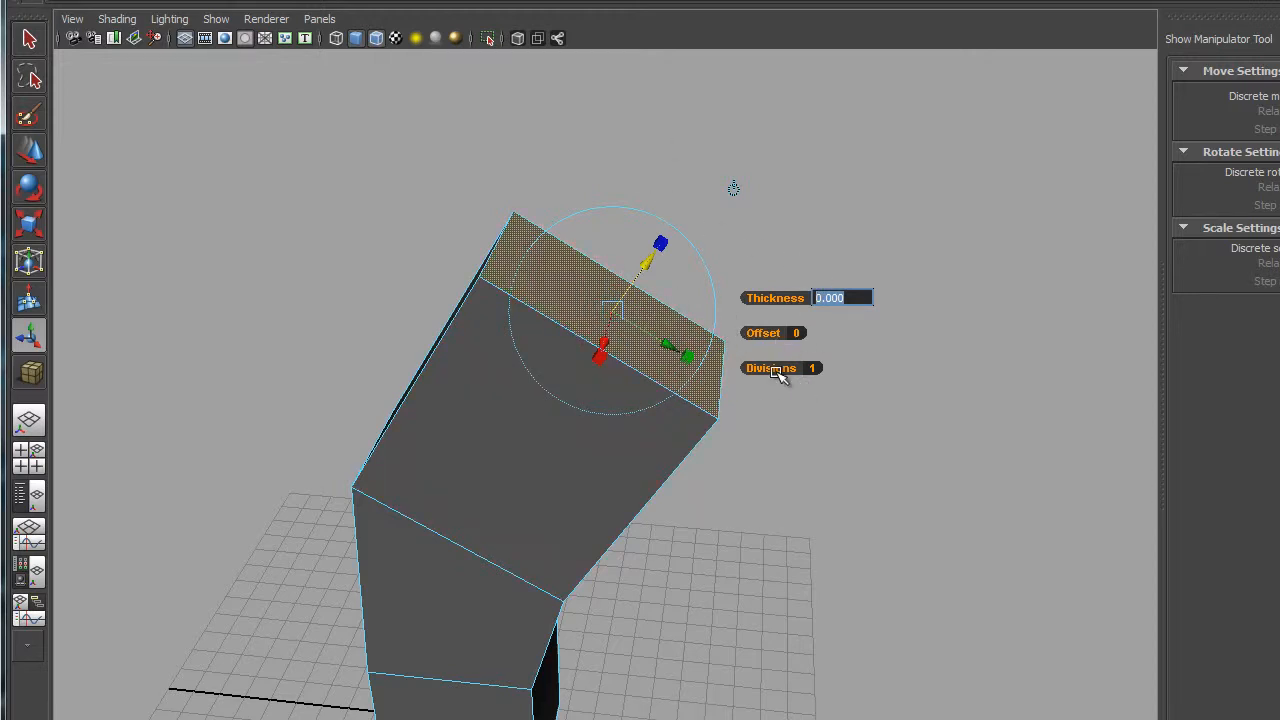
pyautogui.click(776, 298)
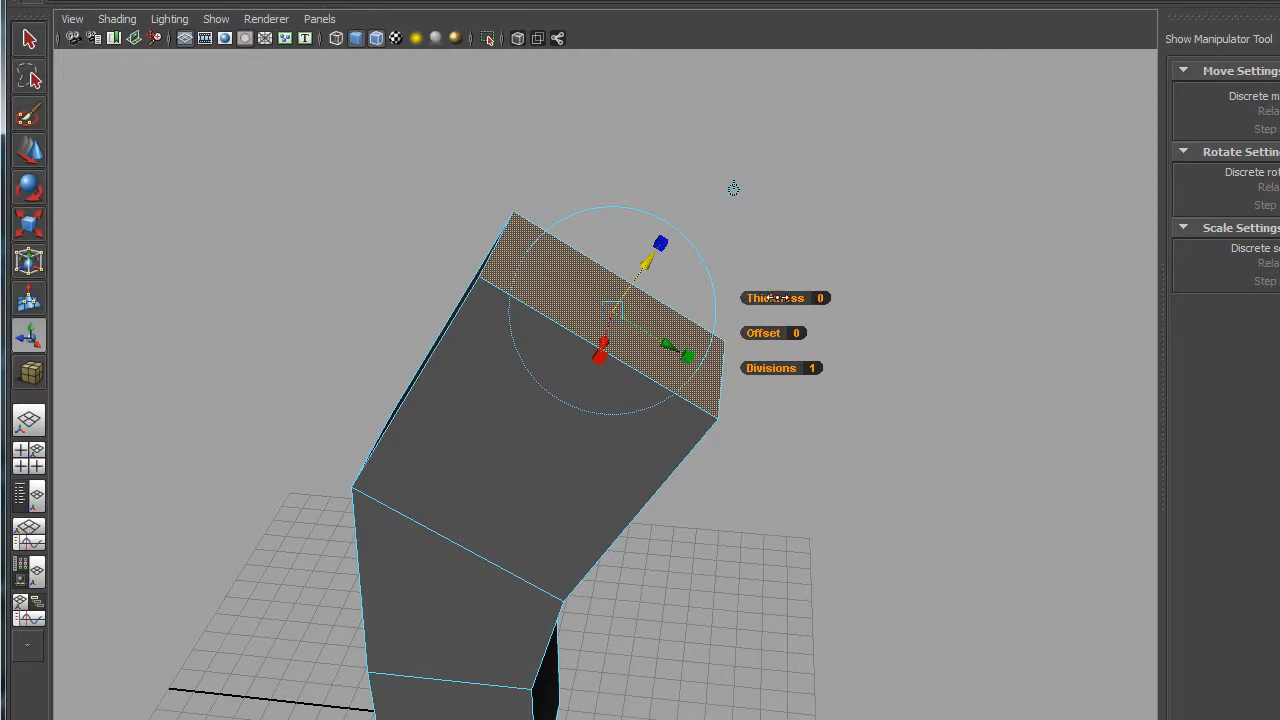
pyautogui.moveTo(776, 298); pyautogui.dragTo(830, 316)
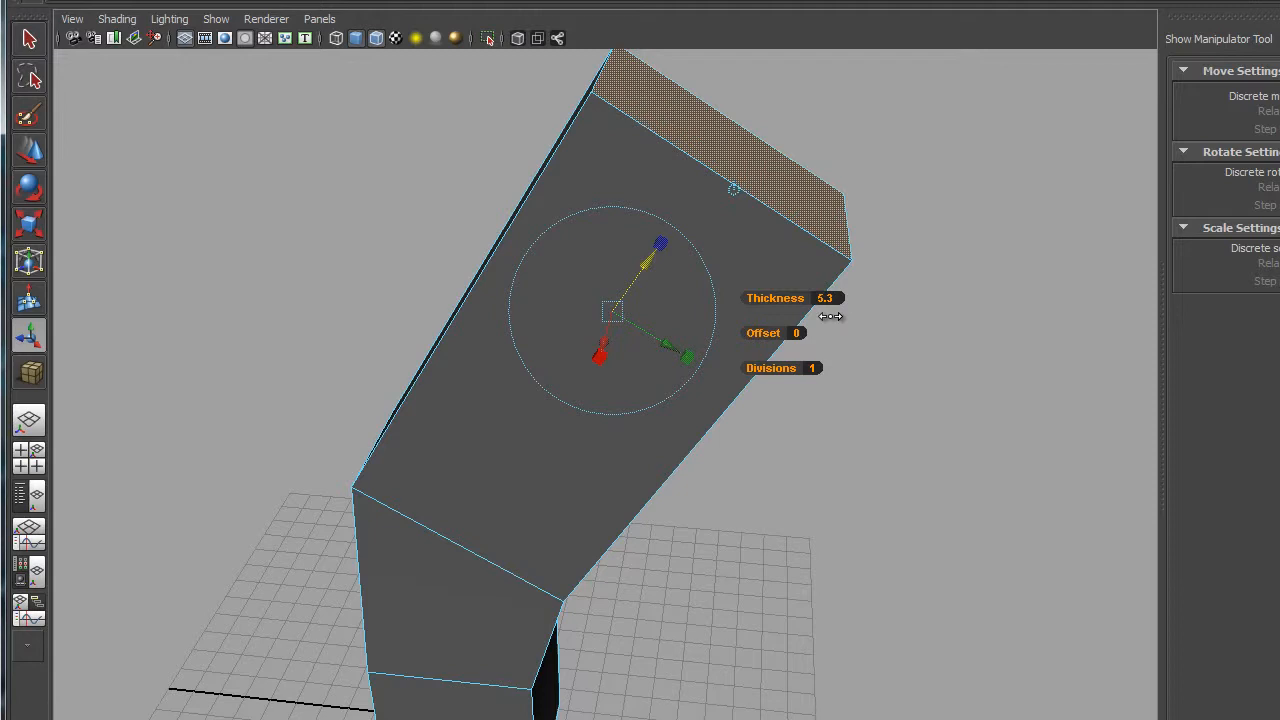
pyautogui.moveTo(830, 316); pyautogui.dragTo(702, 305)
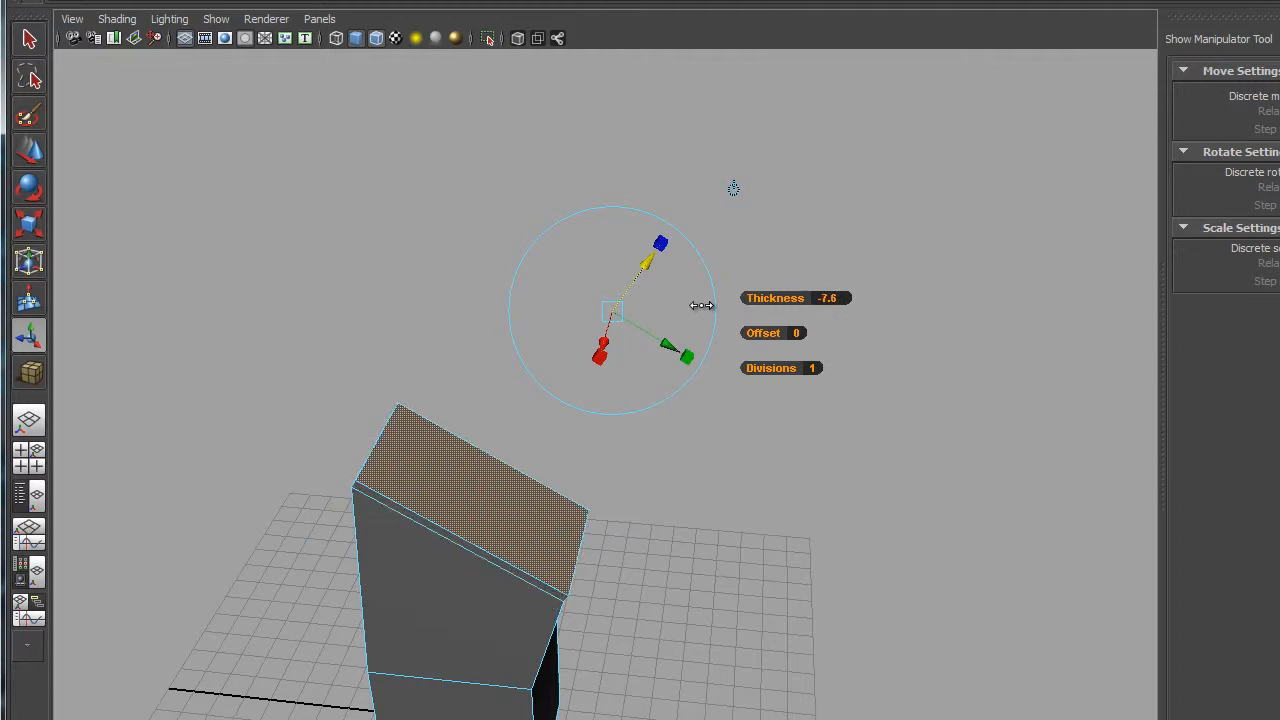
pyautogui.moveTo(698, 306); pyautogui.dragTo(733, 298)
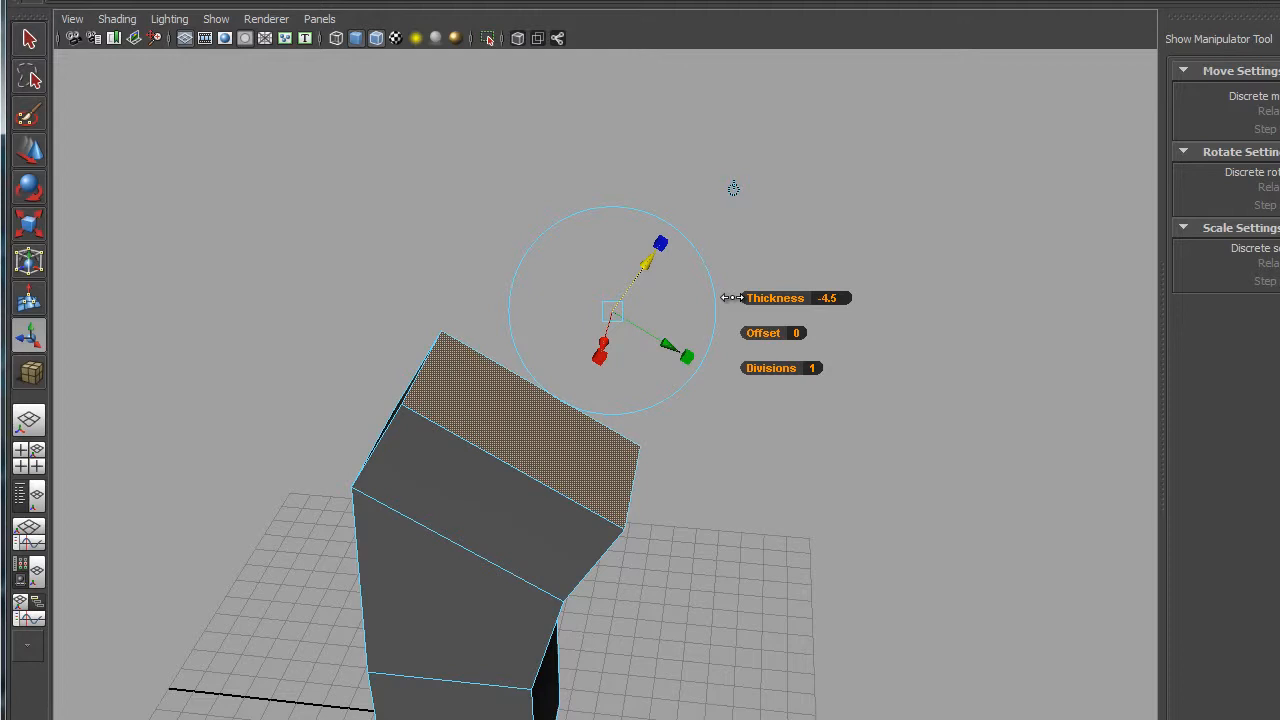
pyautogui.moveTo(733, 298); pyautogui.dragTo(720, 298)
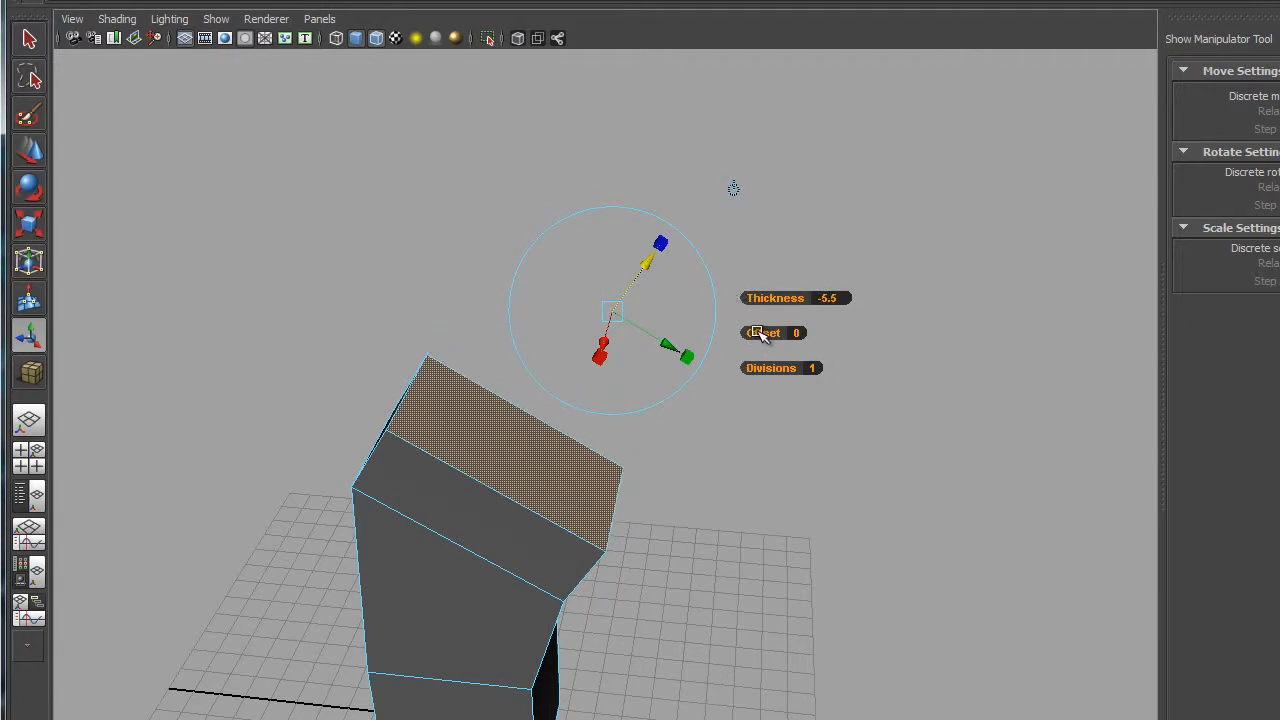
# - Try Offset values of 1.4, 0.9 and -1.3 on the extrusion to shrink and enlarge its end face
pyautogui.moveTo(762, 335)
pyautogui.mouseDown()
pyautogui.moveTo(776, 333)
pyautogui.moveTo(739, 332)
pyautogui.moveTo(773, 332)
pyautogui.mouseUp()
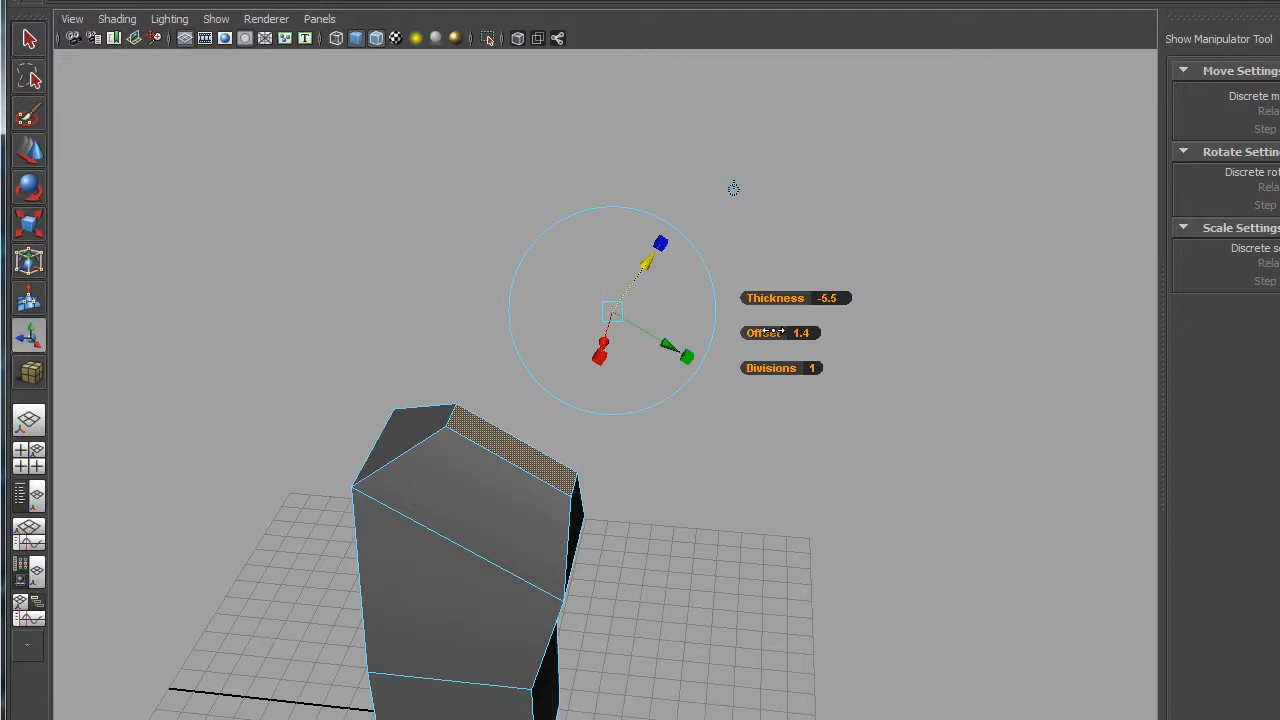
pyautogui.moveTo(773, 332)
pyautogui.mouseDown()
pyautogui.moveTo(733, 332)
pyautogui.moveTo(768, 333)
pyautogui.mouseUp()
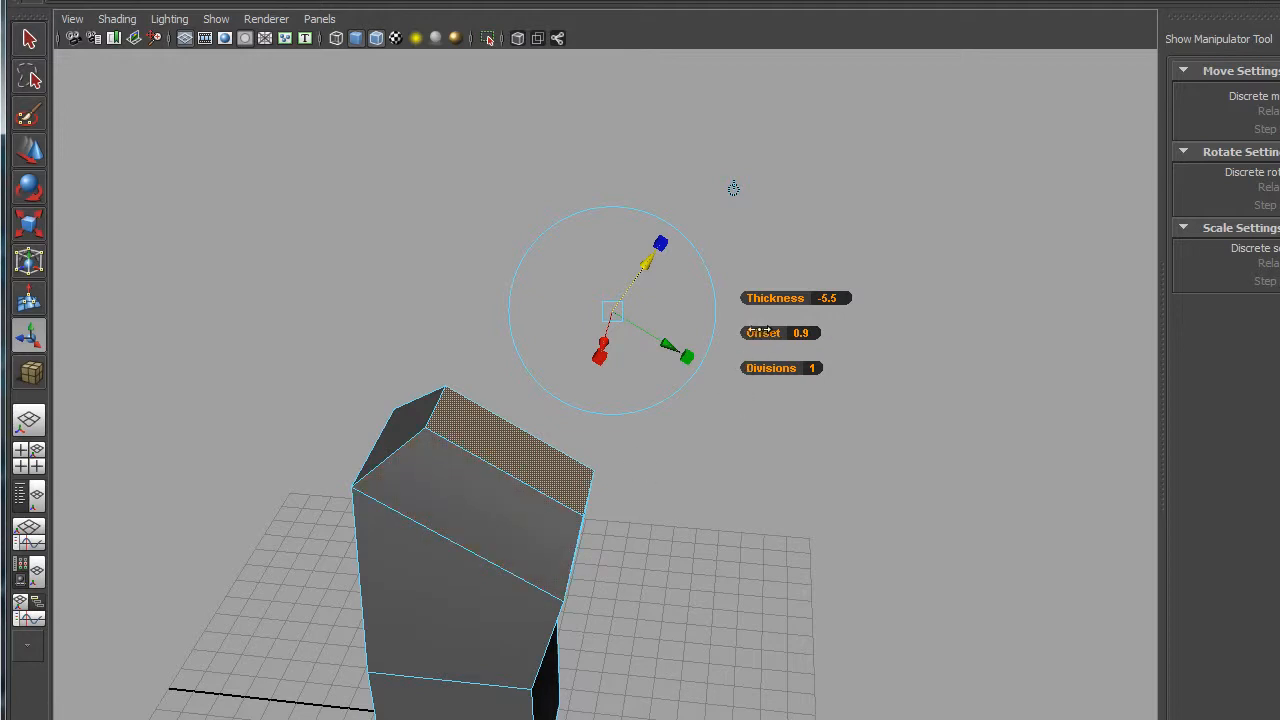
pyautogui.moveTo(766, 332); pyautogui.dragTo(737, 330)
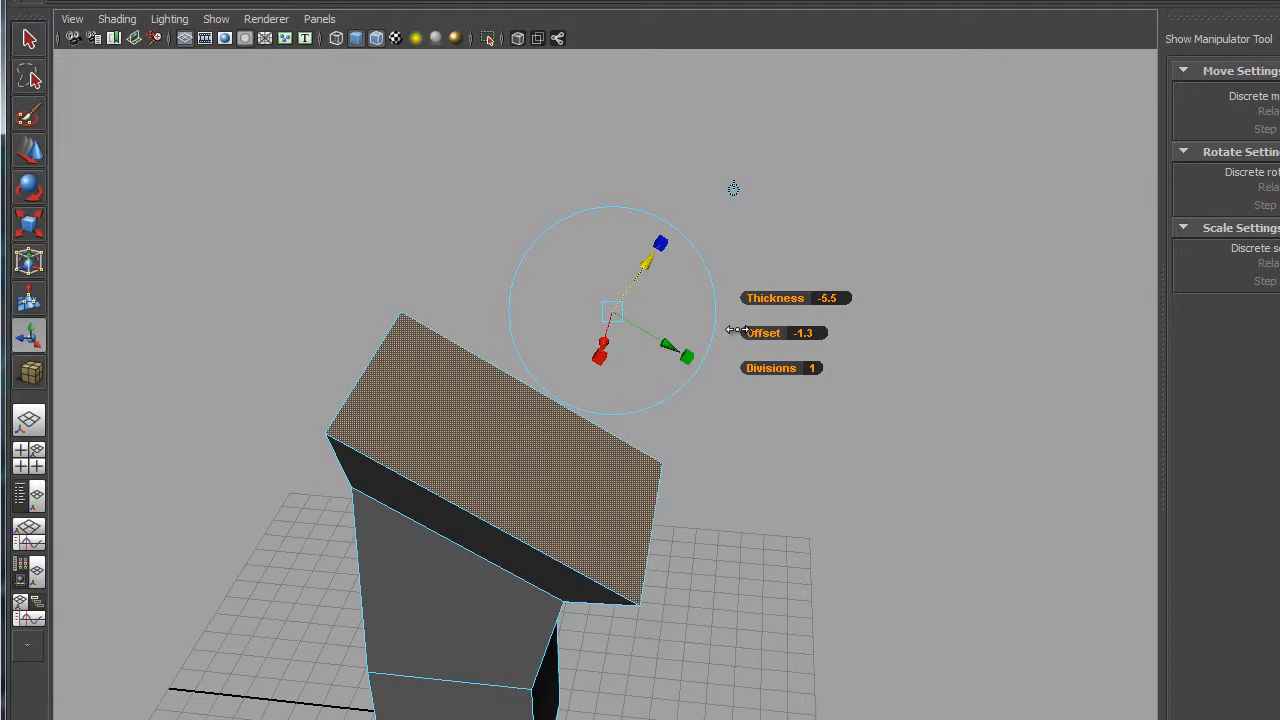
# - Return the extrusion's Offset to about 0, with Thickness at 2.8 and Divisions at 3
pyautogui.moveTo(735, 330); pyautogui.dragTo(861, 300)
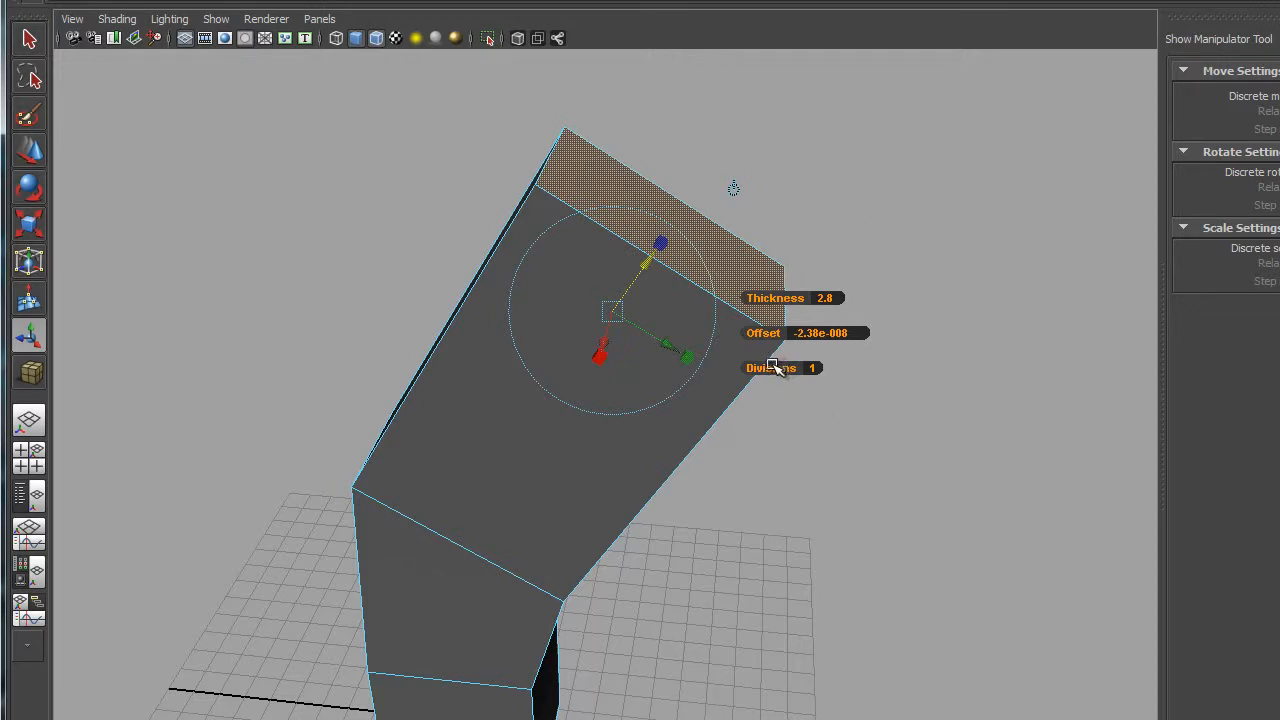
pyautogui.moveTo(773, 367); pyautogui.dragTo(794, 370)
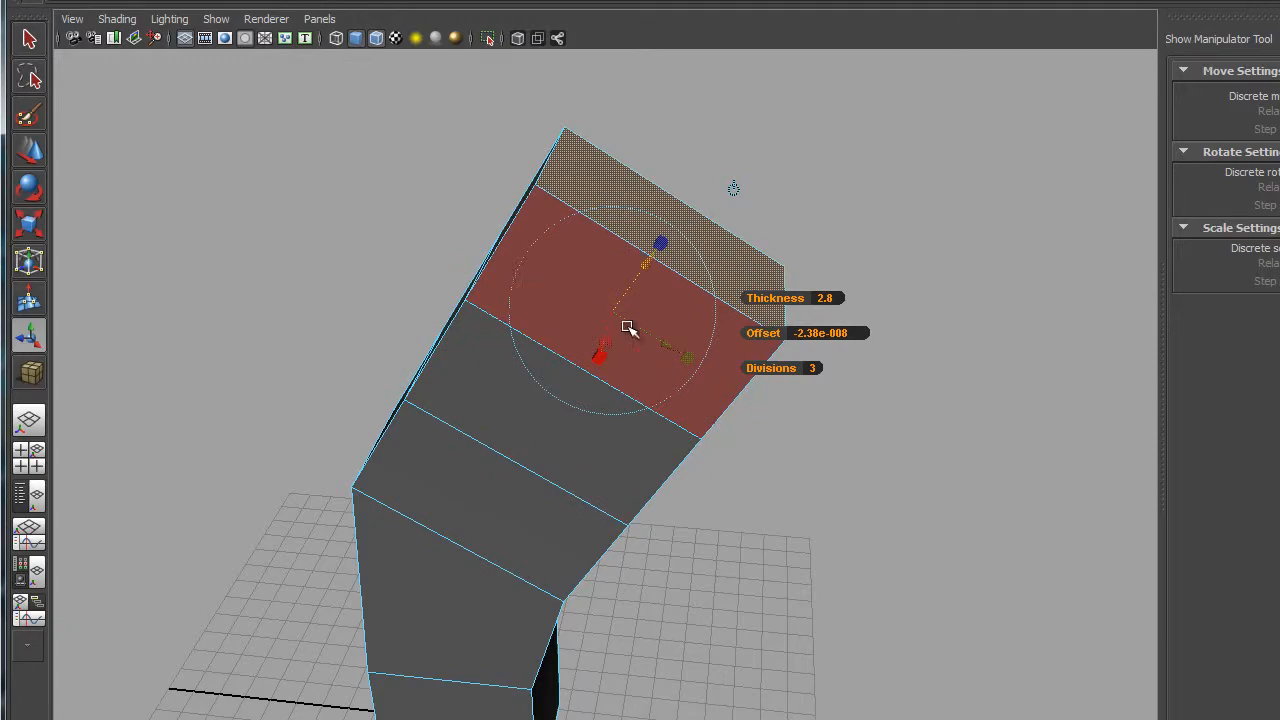
pyautogui.keyDown('alt'); pyautogui.moveTo(443, 459); pyautogui.dragTo(389, 440); pyautogui.keyUp('alt')
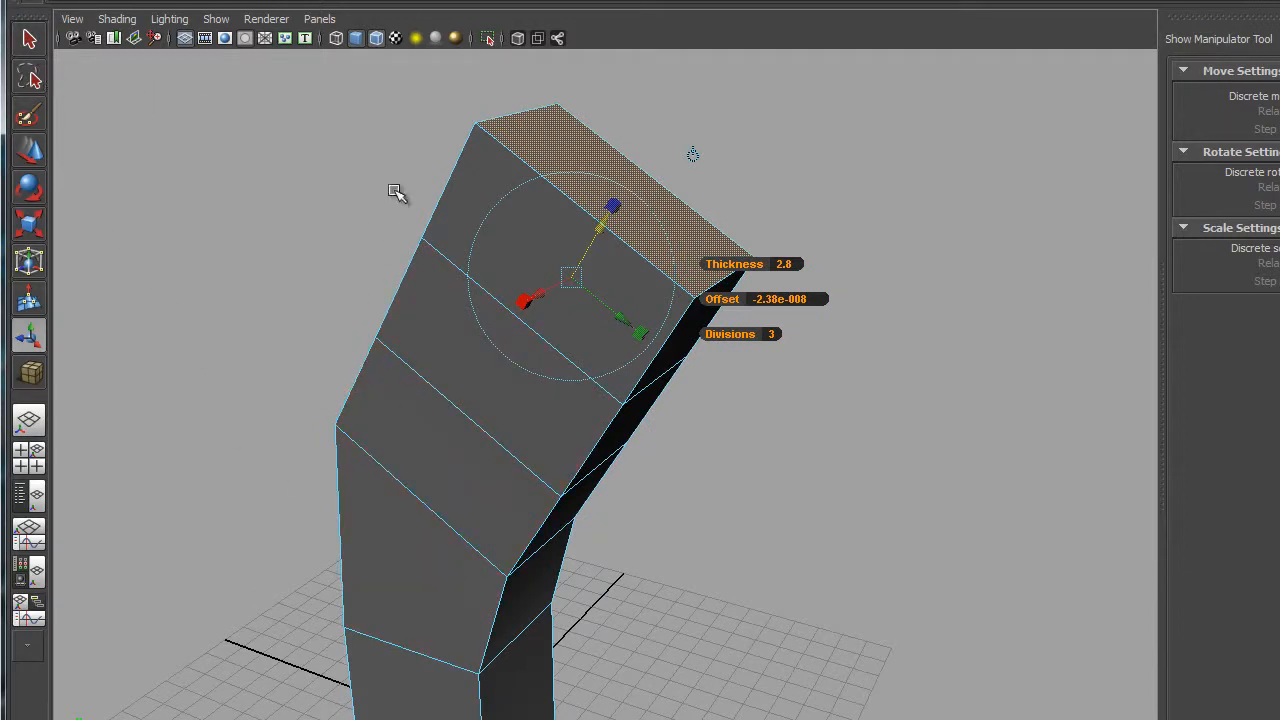
# - Leave the extrude manipulator for the Select Tool and clear the top face selection
pyautogui.click(34, 44)
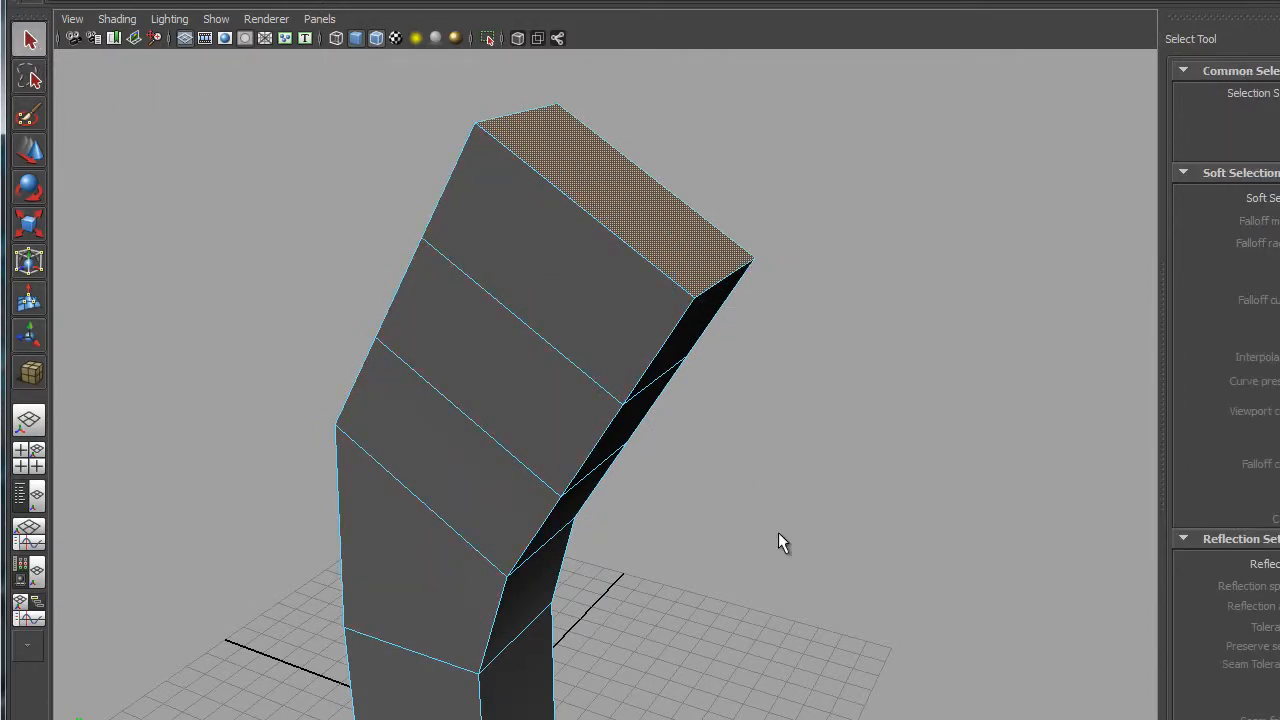
pyautogui.scroll(-4, 776, 530)
pyautogui.keyDown('alt'); pyautogui.moveTo(747, 510); pyautogui.dragTo(843, 467, button='middle'); pyautogui.keyUp('alt')
pyautogui.keyDown('alt'); pyautogui.moveTo(812, 425); pyautogui.dragTo(784, 420); pyautogui.keyUp('alt')
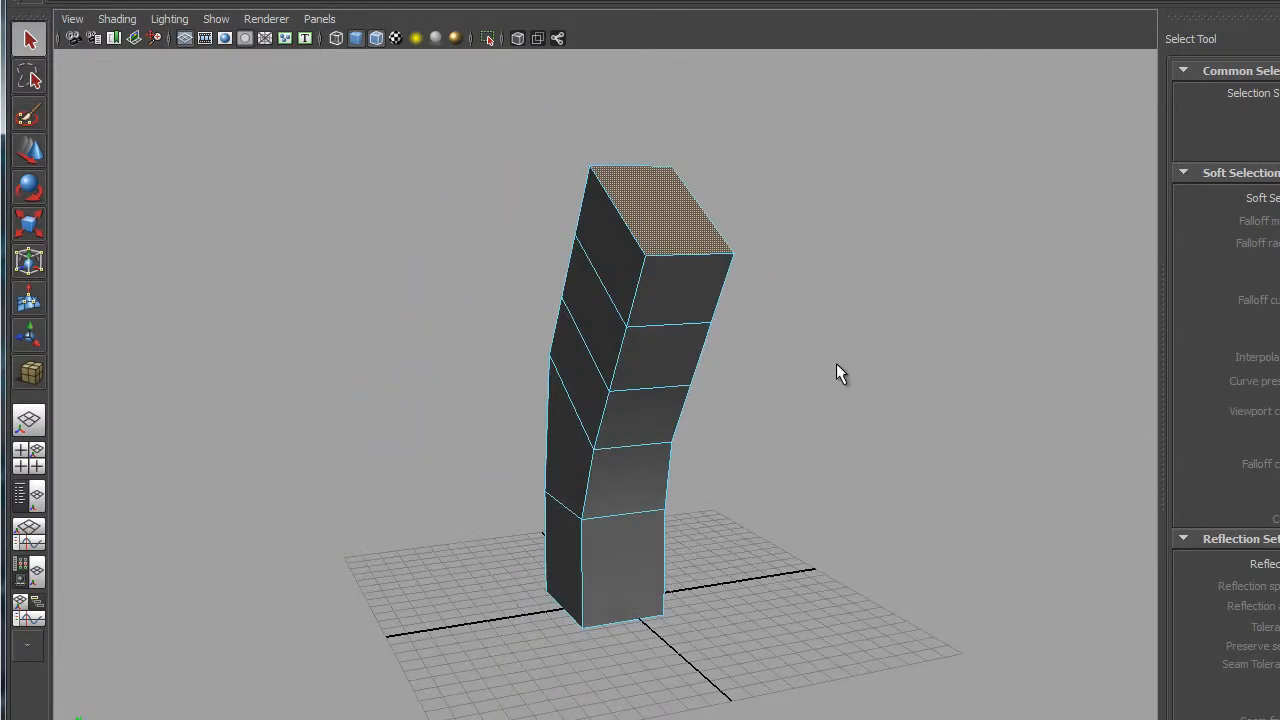
pyautogui.click(846, 431)
# - Select two adjacent side faces that share a corner edge in the middle division of the upper section
pyautogui.keyDown('alt'); pyautogui.moveTo(779, 304); pyautogui.dragTo(738, 290, button='middle'); pyautogui.keyUp('alt')
pyautogui.keyDown('alt'); pyautogui.moveTo(651, 235); pyautogui.dragTo(689, 375, button='right'); pyautogui.keyUp('alt')
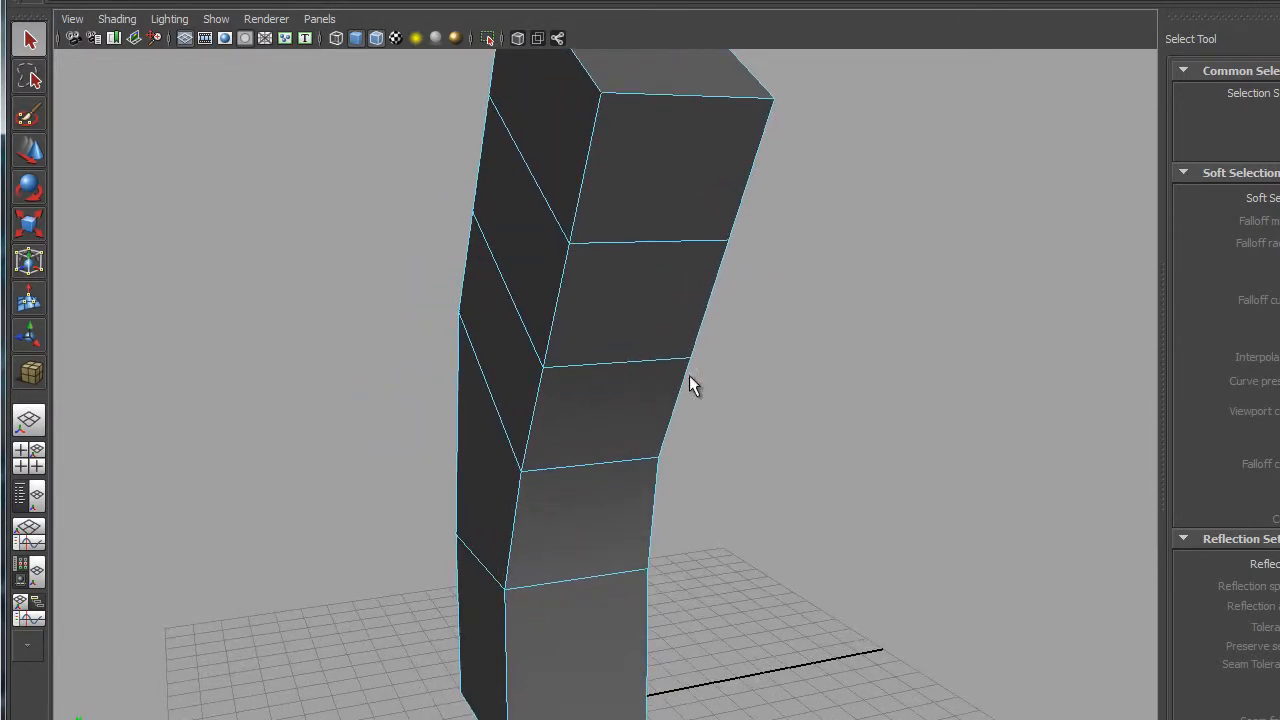
pyautogui.click(542, 270)
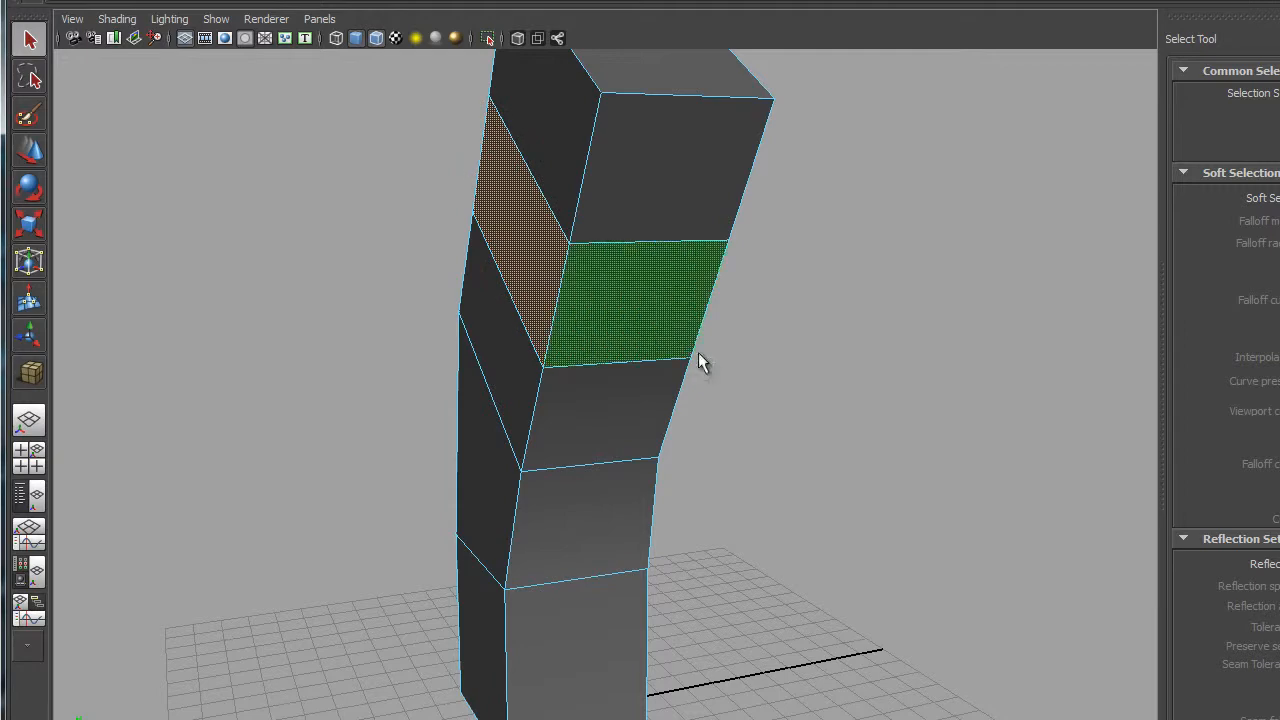
pyautogui.keyDown('alt'); pyautogui.moveTo(732, 334); pyautogui.dragTo(436, 388); pyautogui.keyUp('alt')
pyautogui.keyDown('shift'); pyautogui.click(548, 276); pyautogui.keyUp('shift')
pyautogui.keyDown('shift'); pyautogui.click(668, 268); pyautogui.keyUp('shift')
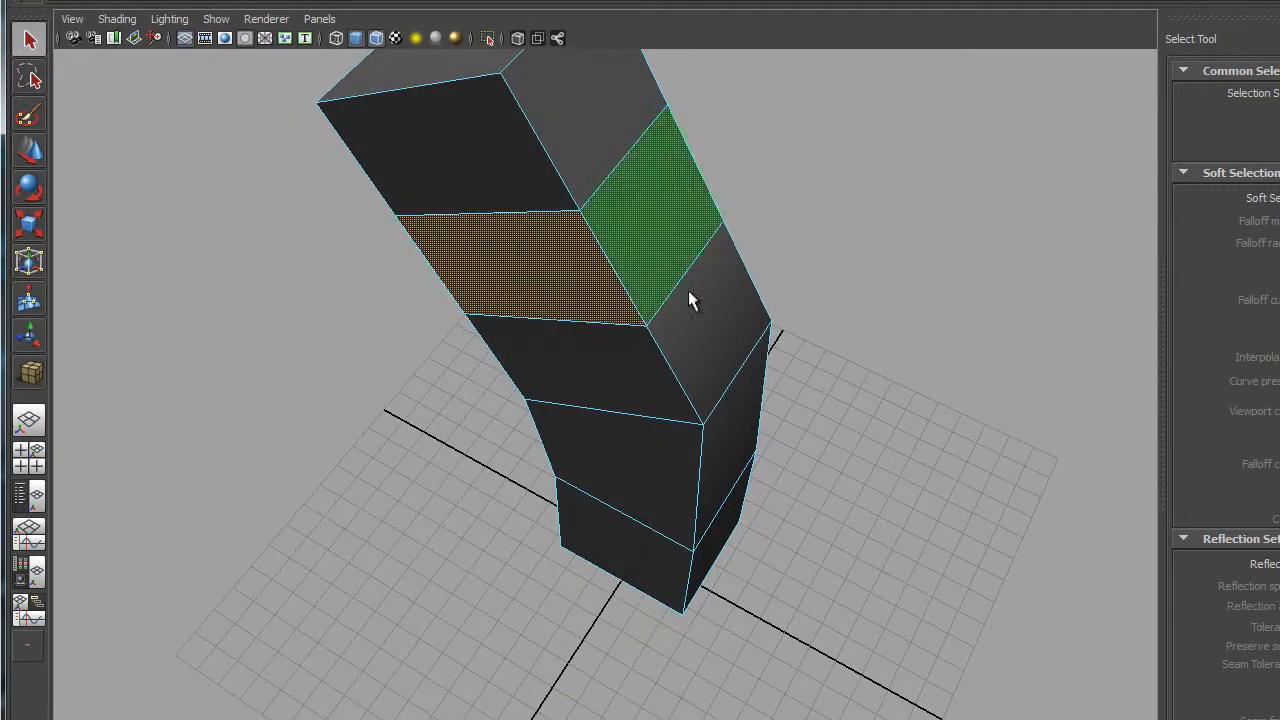
pyautogui.keyDown('alt'); pyautogui.moveTo(707, 476); pyautogui.dragTo(679, 422, button='right'); pyautogui.keyUp('alt')
pyautogui.keyDown('alt'); pyautogui.moveTo(772, 496); pyautogui.dragTo(643, 457, button='right'); pyautogui.keyUp('alt')
pyautogui.keyDown('shift'); pyautogui.click(816, 620); pyautogui.keyUp('shift')
pyautogui.keyDown('alt'); pyautogui.moveTo(329, 437); pyautogui.dragTo(296, 414); pyautogui.keyUp('alt')
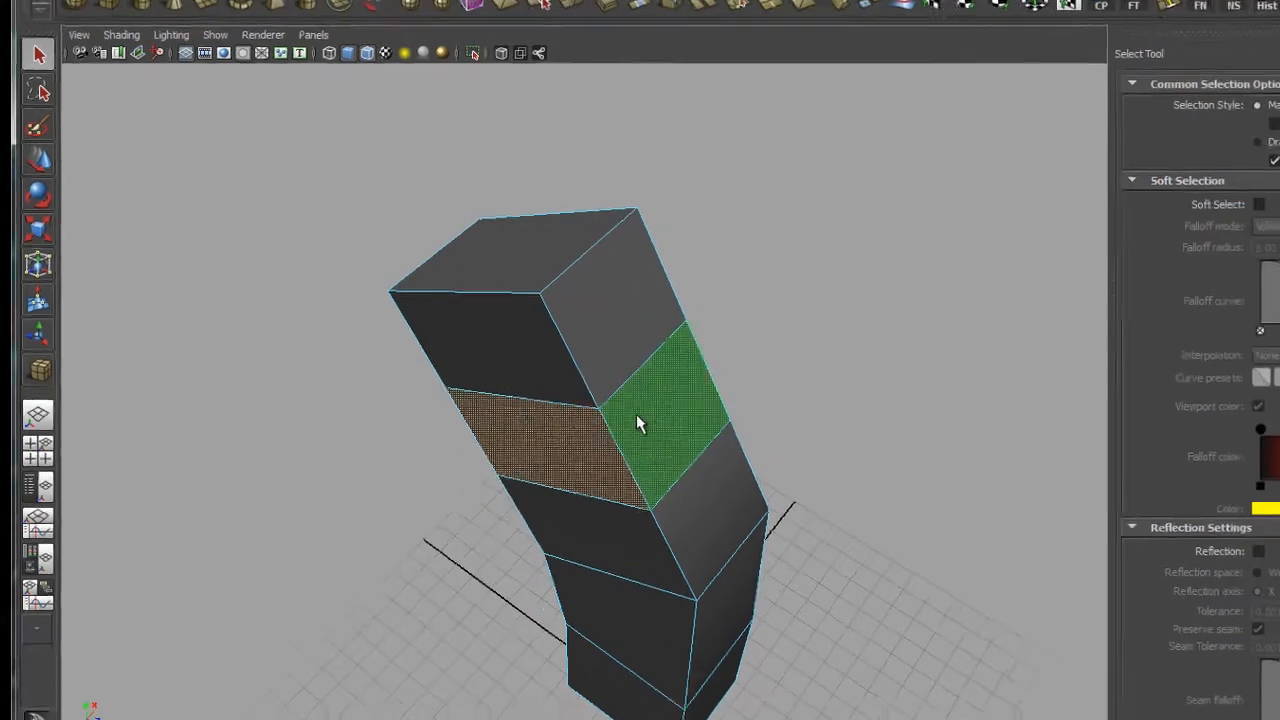
pyautogui.keyDown('shift'); pyautogui.click(653, 425); pyautogui.keyUp('shift')
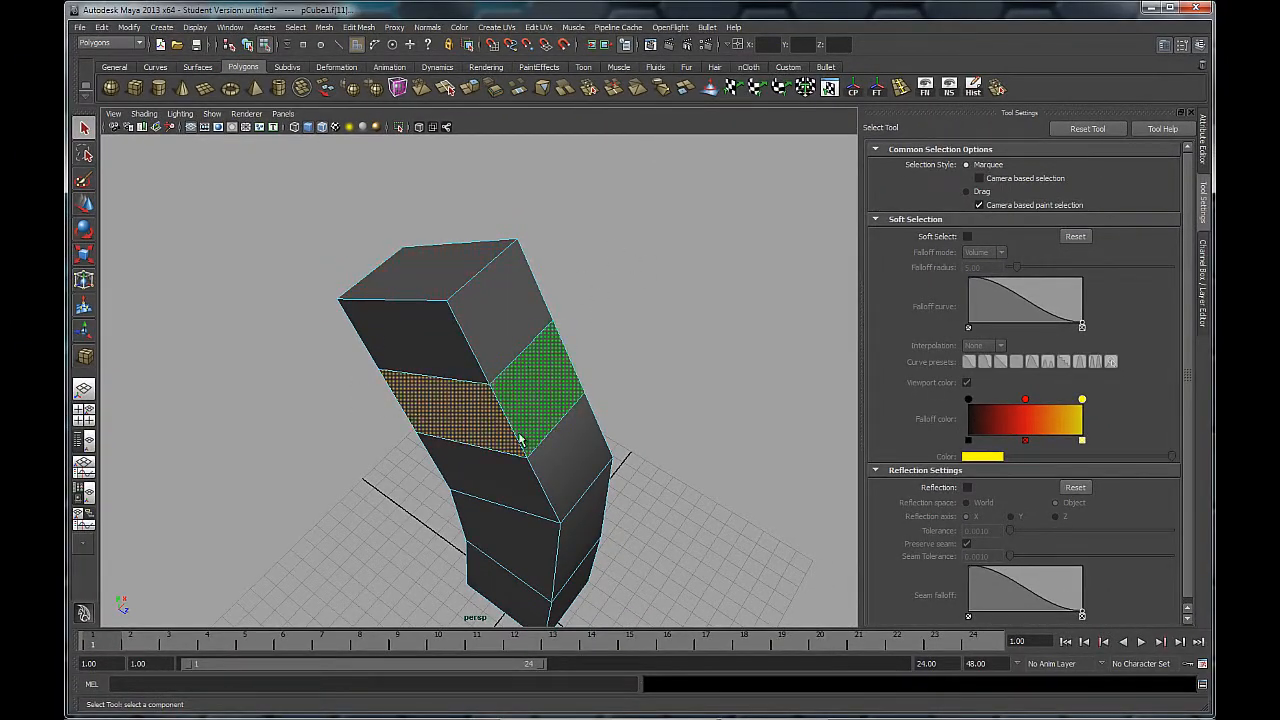
# - Extrude the selected band of side faces around the middle division of the upper section
pyautogui.keyDown('alt'); pyautogui.moveTo(555, 410); pyautogui.dragTo(645, 428); pyautogui.keyUp('alt')
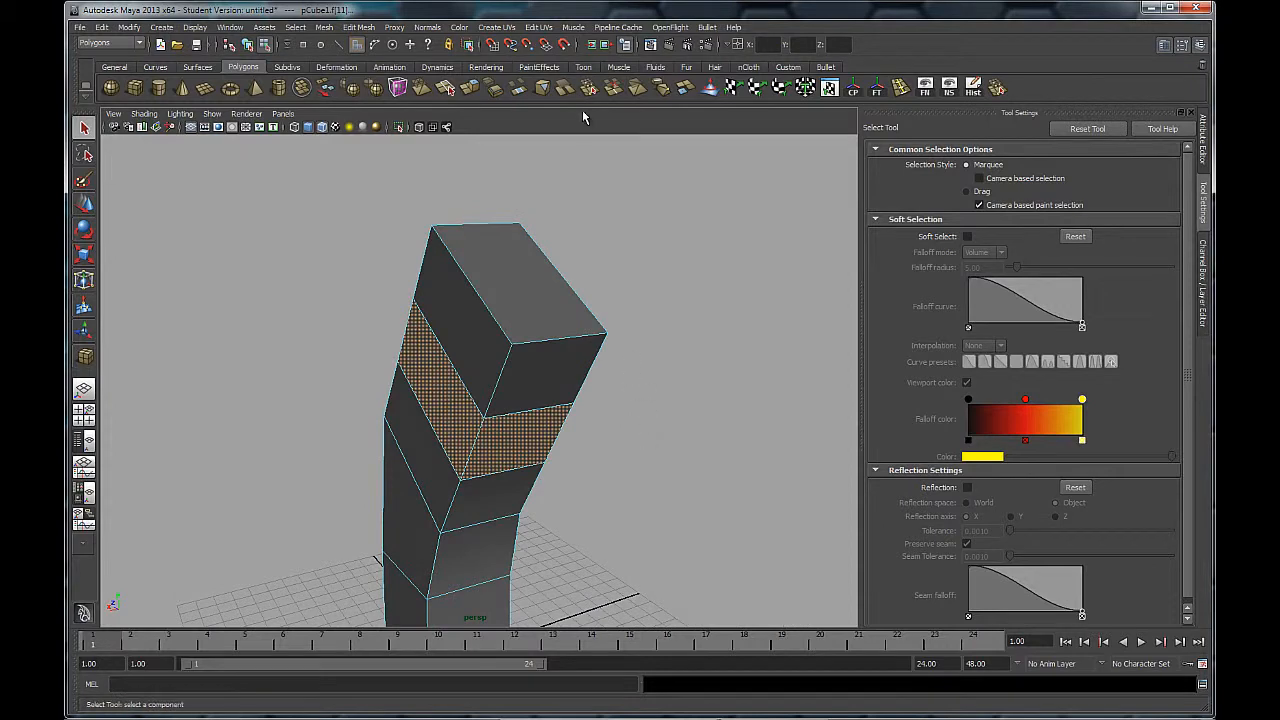
pyautogui.click(470, 88)
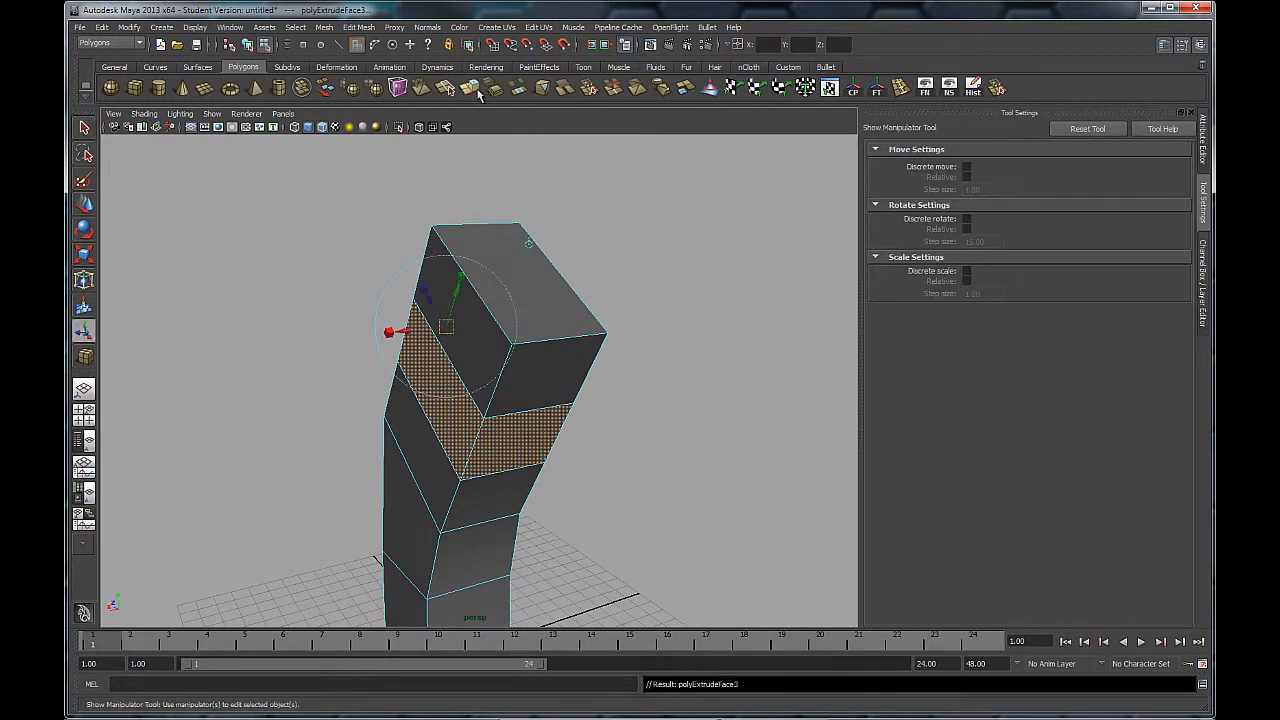
pyautogui.keyDown('alt'); pyautogui.moveTo(648, 357); pyautogui.dragTo(771, 414); pyautogui.keyUp('alt')
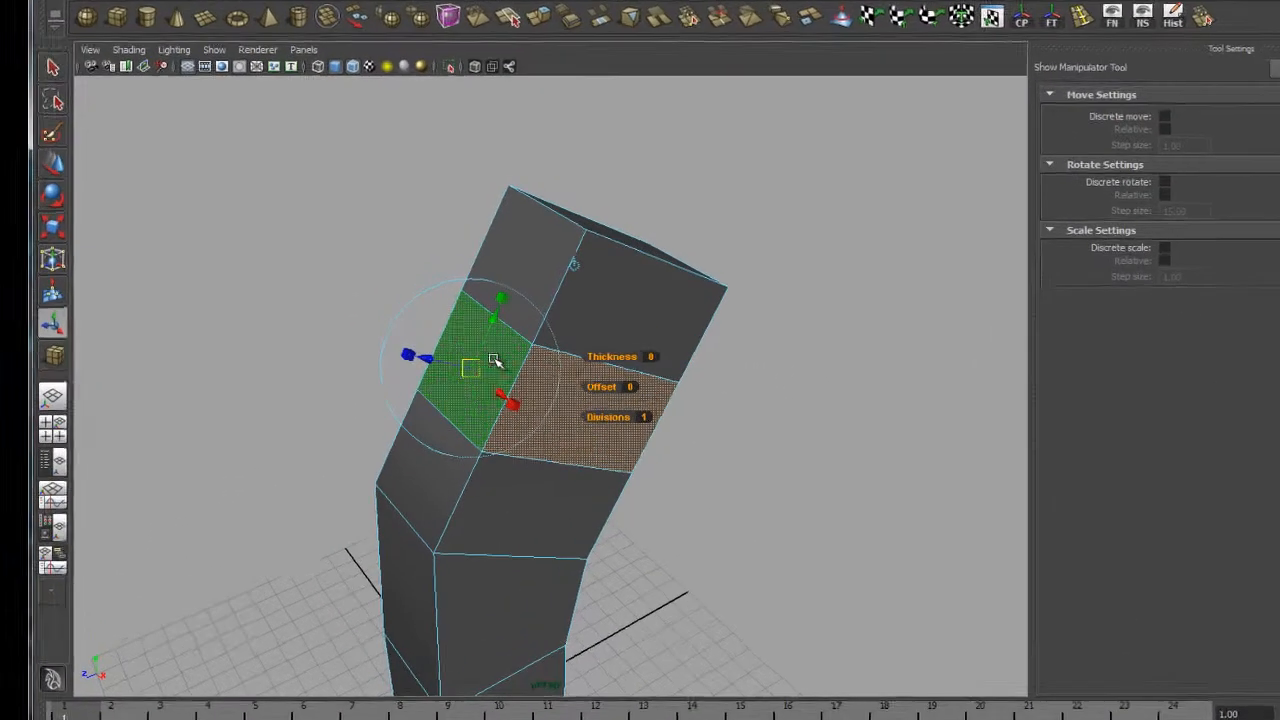
pyautogui.keyDown('alt'); pyautogui.moveTo(705, 510); pyautogui.dragTo(664, 506); pyautogui.keyUp('alt')
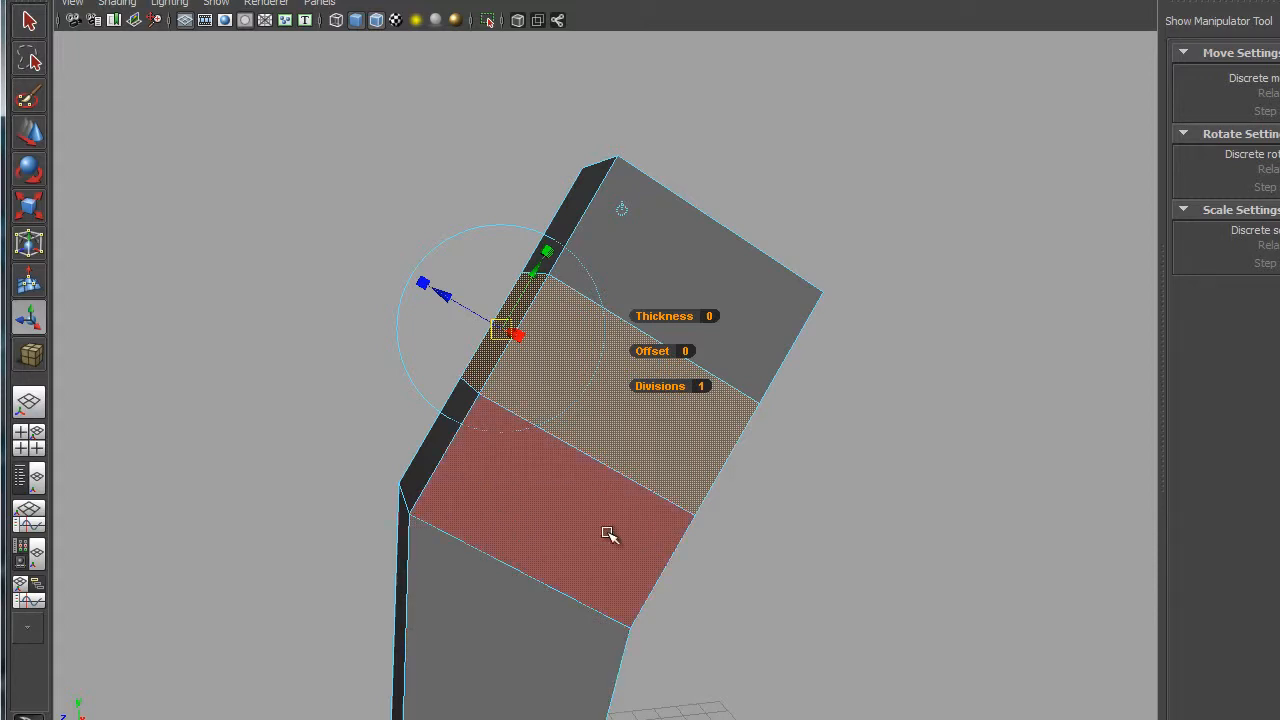
pyautogui.keyDown('alt'); pyautogui.moveTo(414, 528); pyautogui.dragTo(463, 410); pyautogui.keyUp('alt')
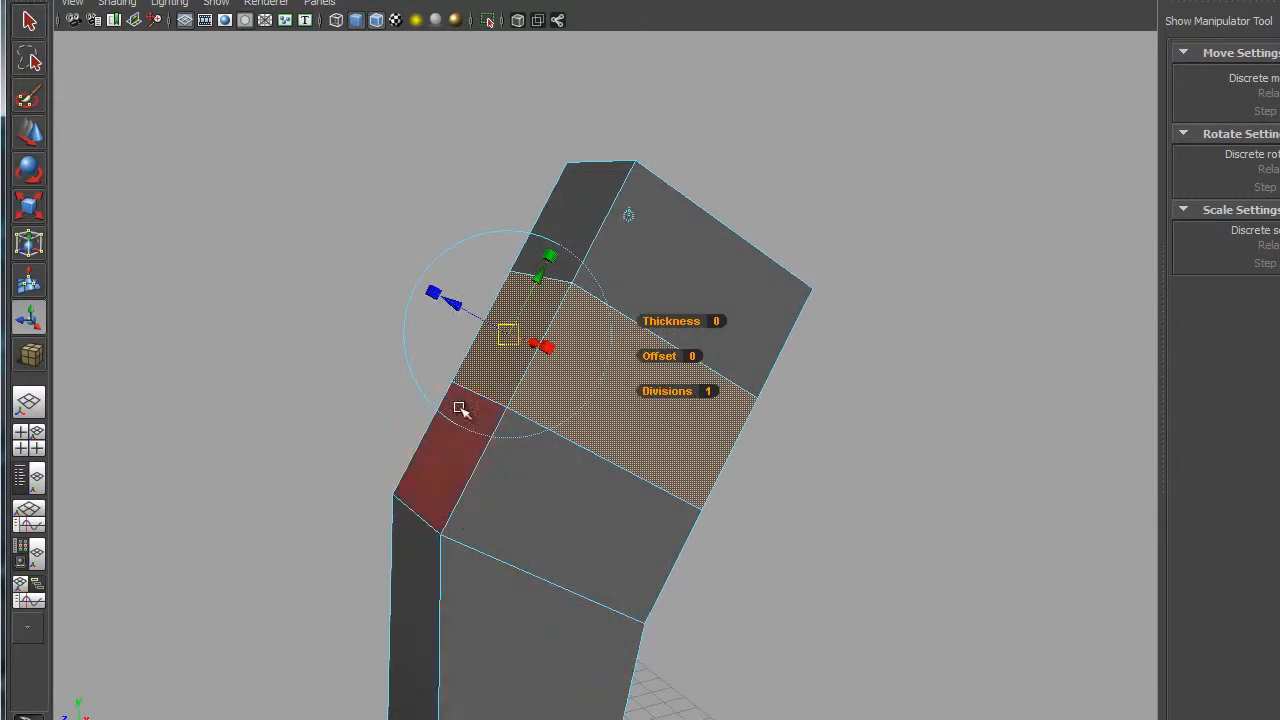
pyautogui.moveTo(594, 523)
pyautogui.keyDown('alt'); pyautogui.mouseDown()
pyautogui.moveTo(572, 525)
pyautogui.moveTo(589, 528)
pyautogui.mouseUp(); pyautogui.keyUp('alt')
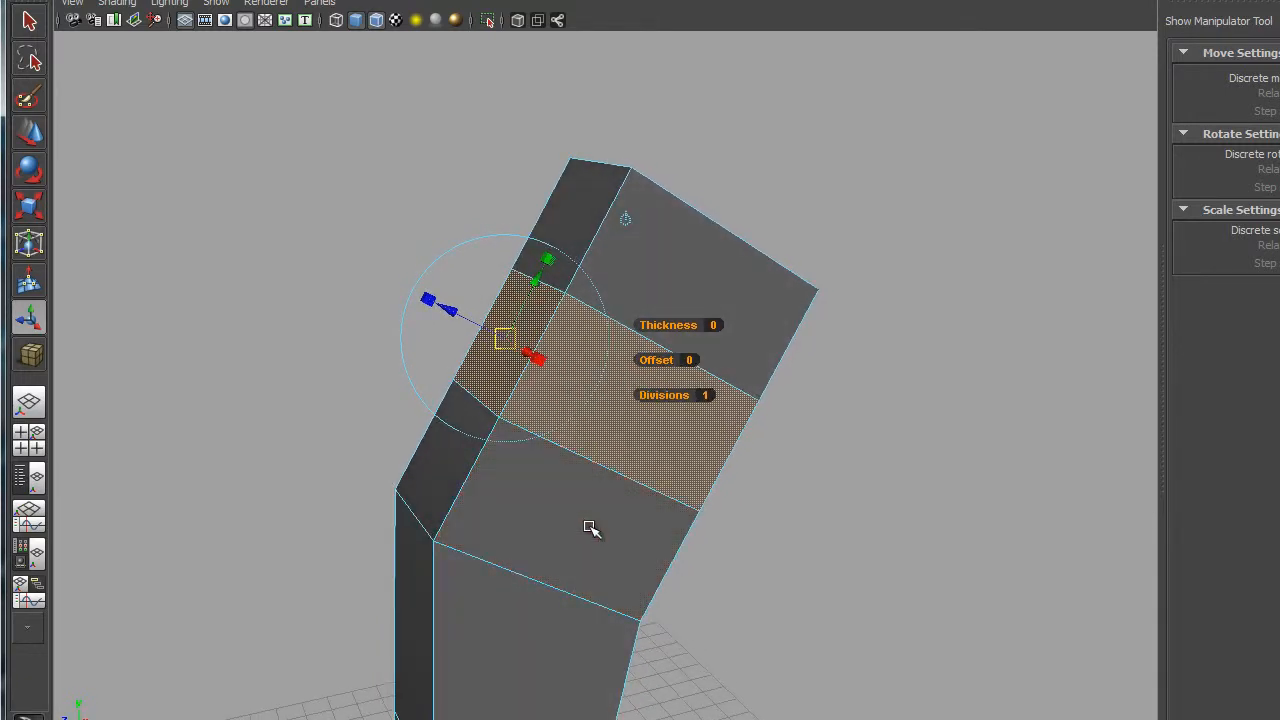
pyautogui.keyDown('alt'); pyautogui.moveTo(694, 303); pyautogui.dragTo(677, 331); pyautogui.keyUp('alt')
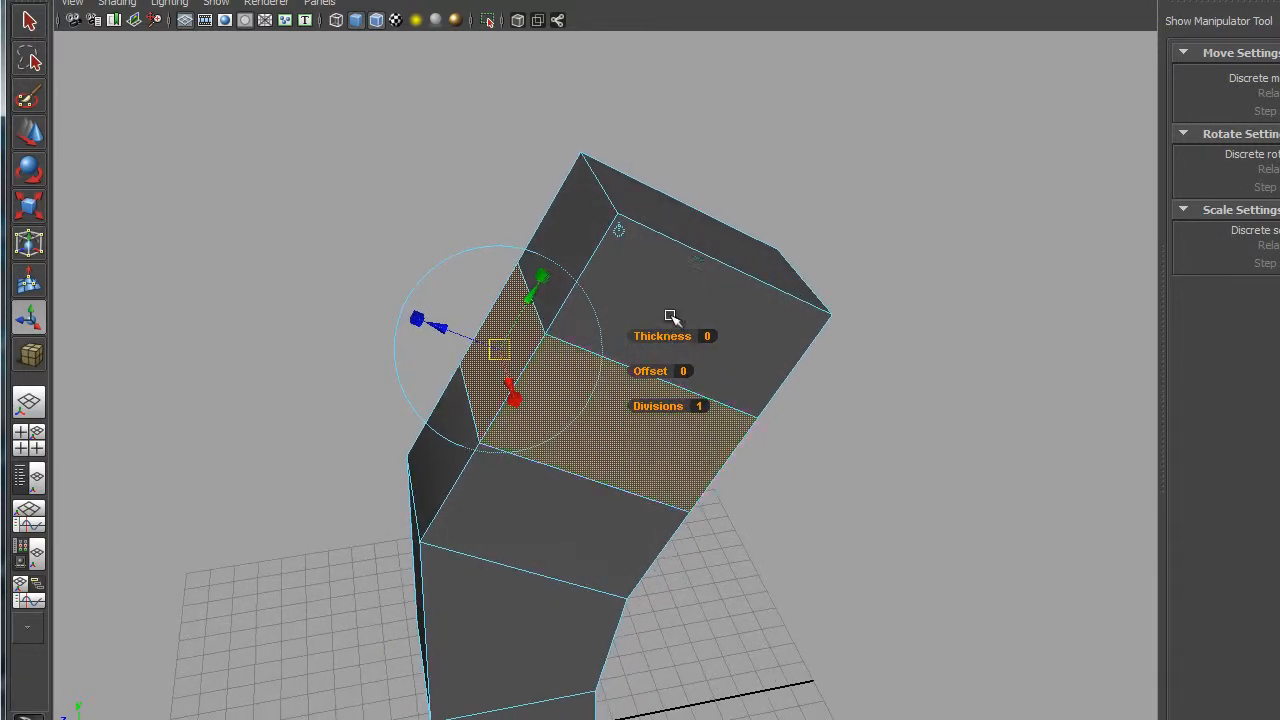
# - Try pulling the extruded band of faces outward along the manipulator's local Z axis to form a thick collar
pyautogui.moveTo(443, 328); pyautogui.dragTo(258, 290)
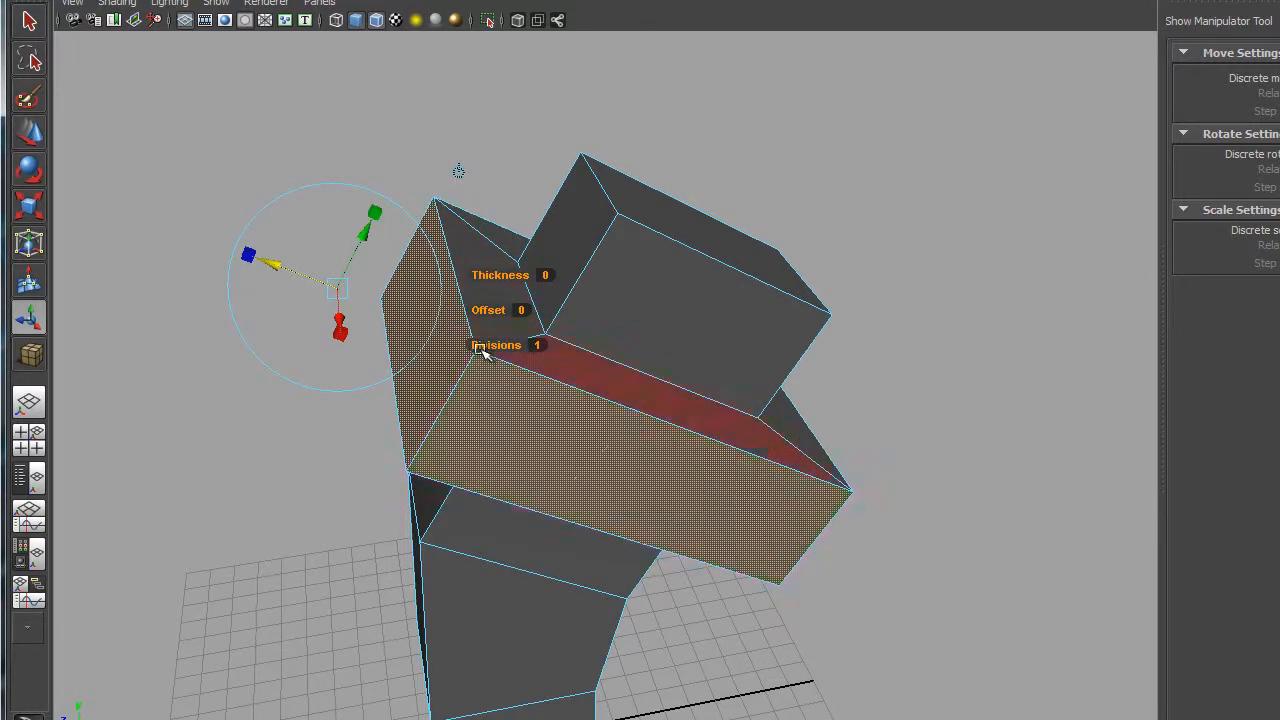
pyautogui.keyDown('shift'); pyautogui.click(585, 422); pyautogui.keyUp('shift')
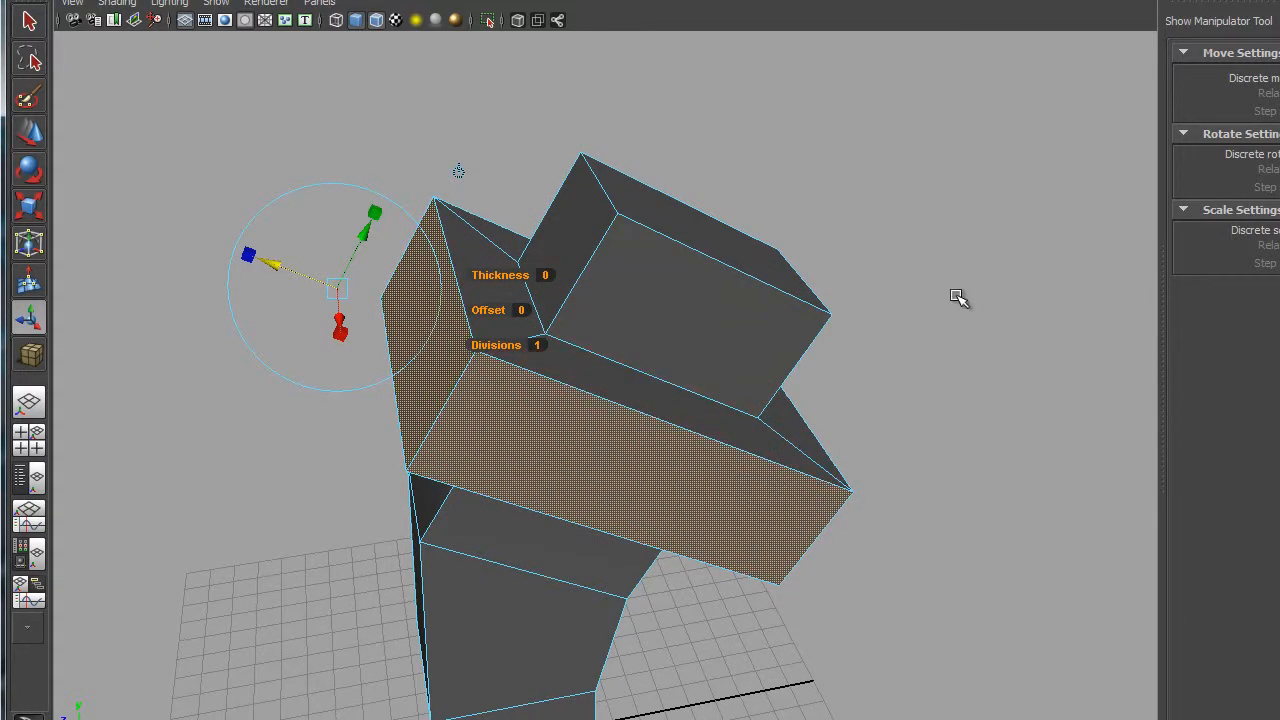
pyautogui.keyDown('alt'); pyautogui.moveTo(957, 297); pyautogui.dragTo(330, 320); pyautogui.keyUp('alt')
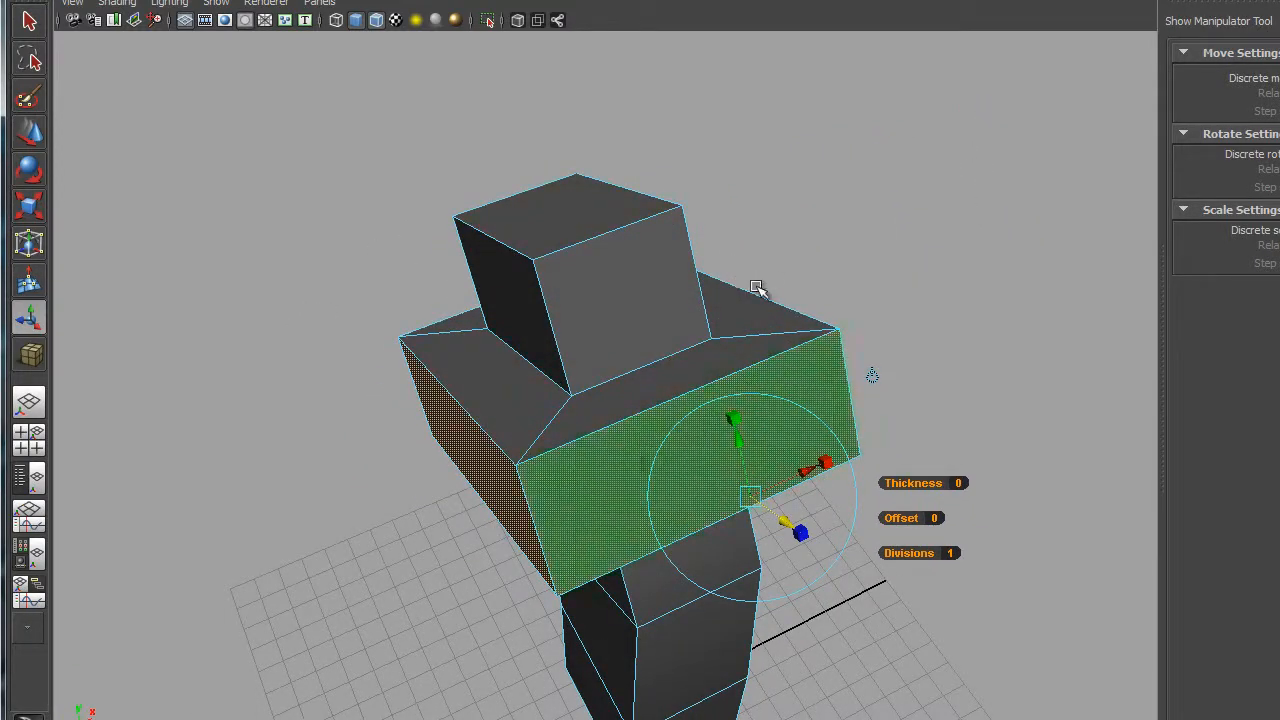
pyautogui.keyDown('alt'); pyautogui.moveTo(333, 520); pyautogui.dragTo(913, 484); pyautogui.keyUp('alt')
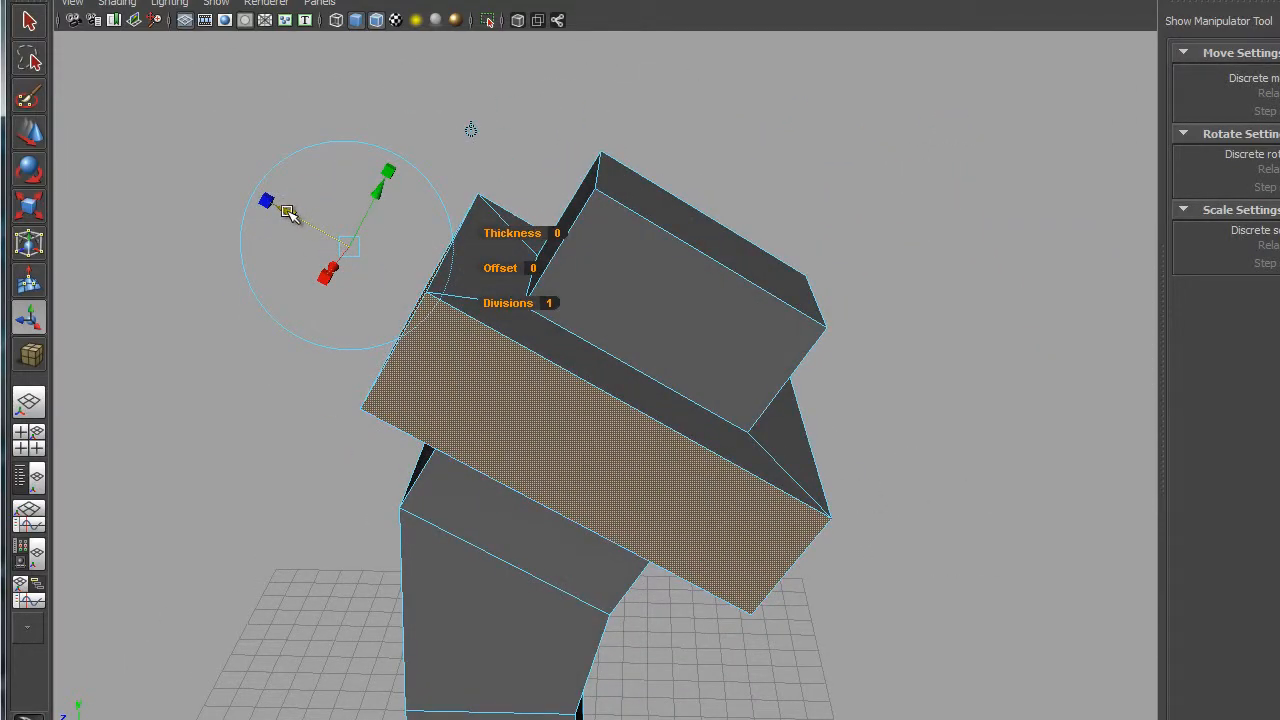
# - Try pushing the band inward past the original surface along local Z, and undo the trial moves of the extrusion
pyautogui.moveTo(288, 212); pyautogui.dragTo(472, 352)
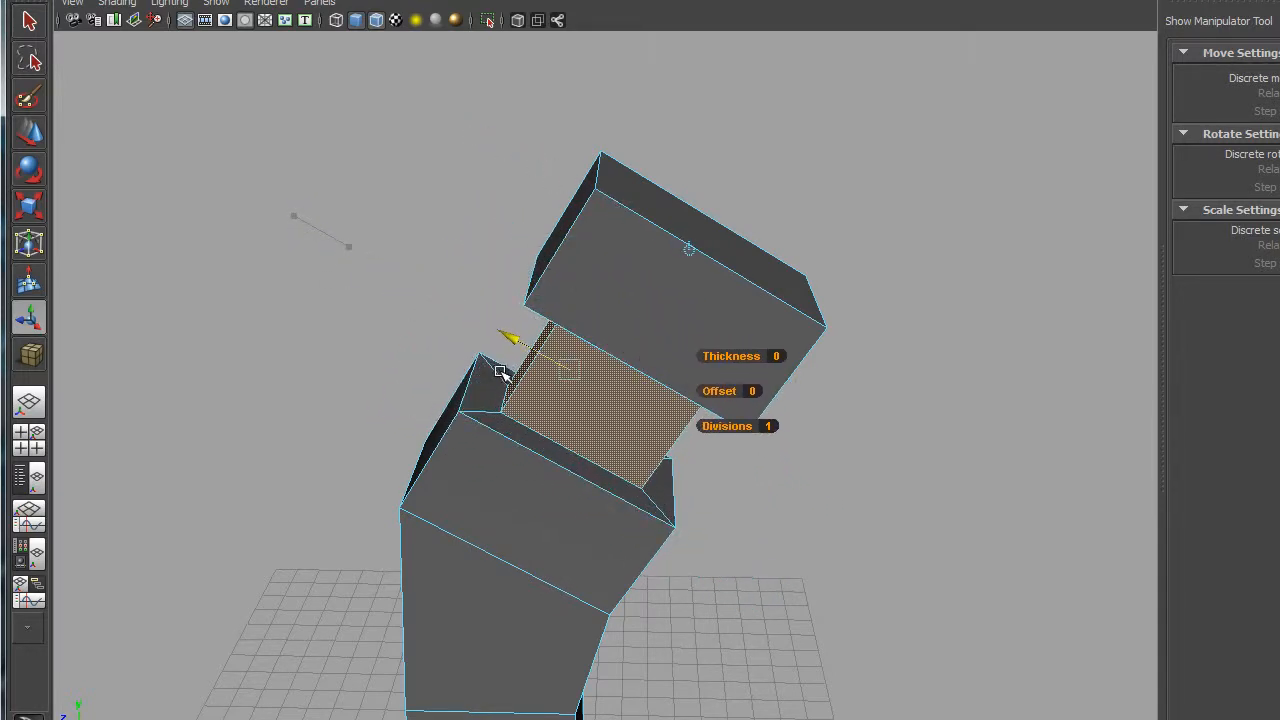
pyautogui.keyDown('alt'); pyautogui.moveTo(505, 522); pyautogui.dragTo(628, 622); pyautogui.keyUp('alt')
pyautogui.hotkey('ctrl', 'z')
pyautogui.hotkey('ctrl', 'z')
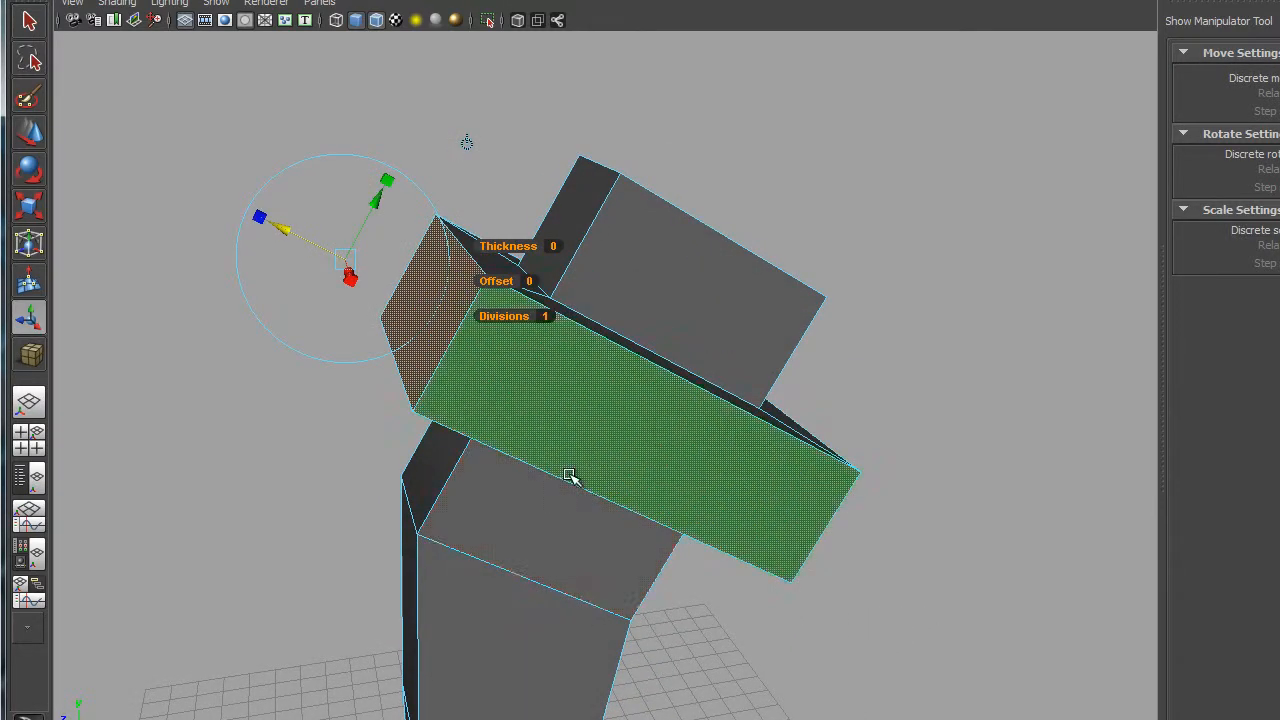
# - Examine from several angles how the extrude manipulator's axes line up with the selected band of side faces
pyautogui.keyDown('alt'); pyautogui.moveTo(290, 415); pyautogui.dragTo(209, 417); pyautogui.keyUp('alt')
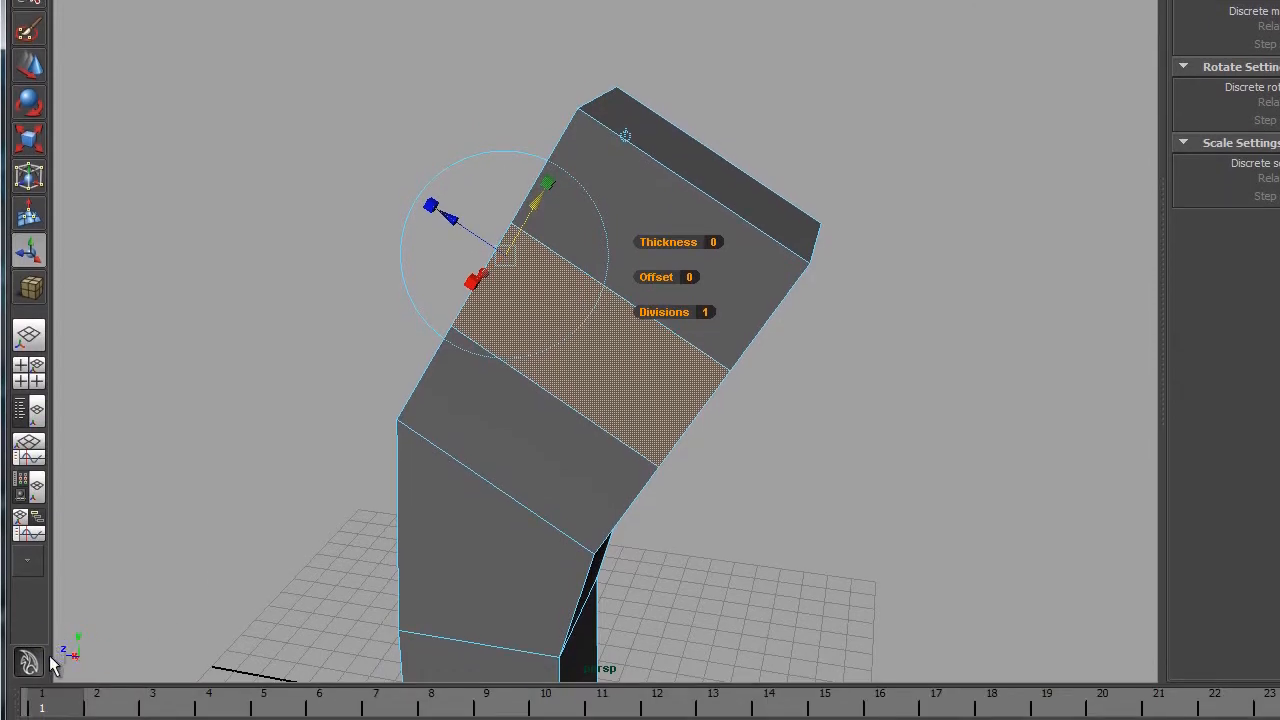
pyautogui.moveTo(90, 680)
pyautogui.keyDown('alt'); pyautogui.mouseDown()
pyautogui.moveTo(177, 631)
pyautogui.moveTo(306, 651)
pyautogui.moveTo(103, 675)
pyautogui.mouseUp(); pyautogui.keyUp('alt')
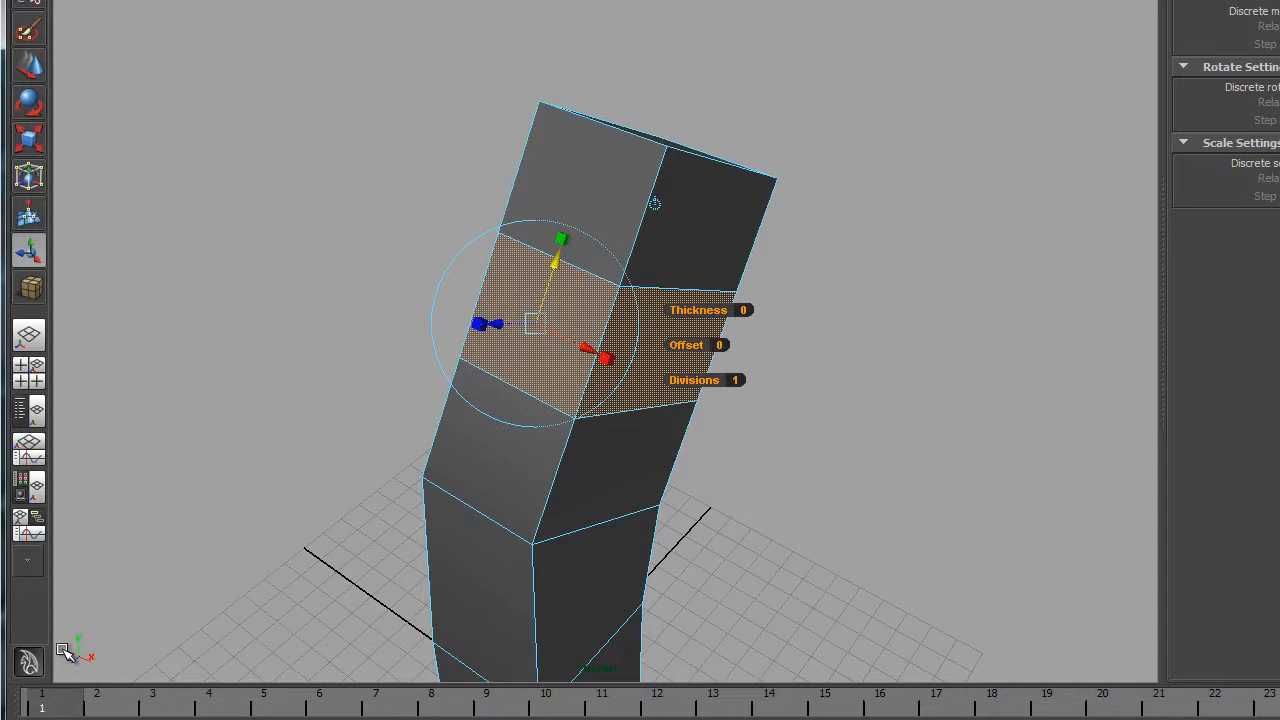
pyautogui.keyDown('alt'); pyautogui.moveTo(466, 482); pyautogui.dragTo(331, 457); pyautogui.keyUp('alt')
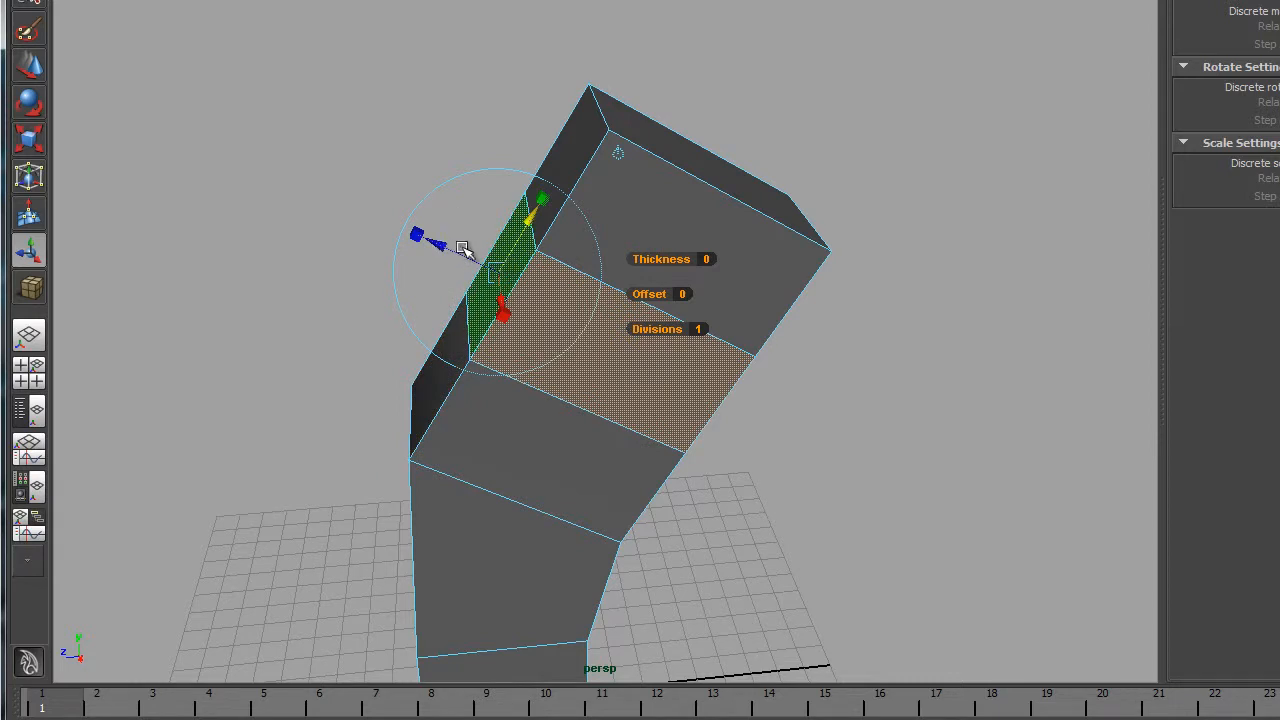
pyautogui.keyDown('alt'); pyautogui.moveTo(505, 347); pyautogui.dragTo(466, 354); pyautogui.keyUp('alt')
pyautogui.keyDown('shift'); pyautogui.click(486, 337); pyautogui.keyUp('shift')
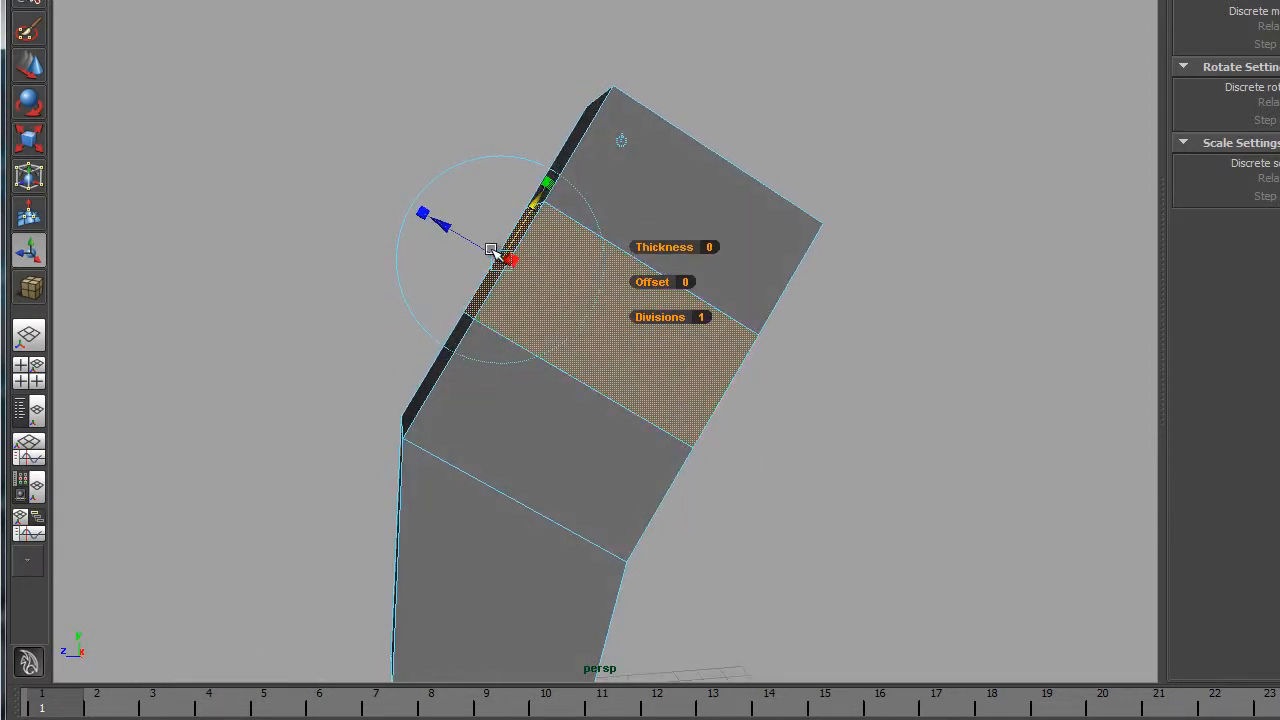
pyautogui.keyDown('alt'); pyautogui.moveTo(437, 271); pyautogui.dragTo(500, 320); pyautogui.keyUp('alt')
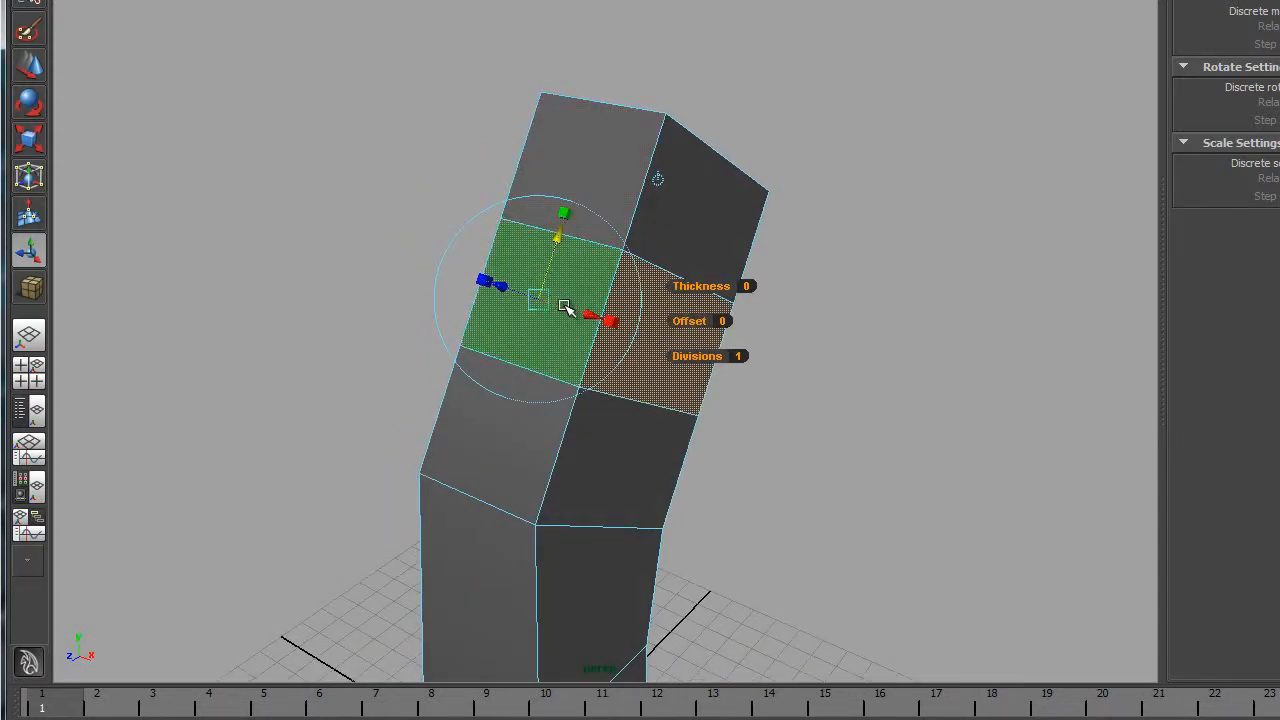
pyautogui.keyDown('shift'); pyautogui.click(555, 238); pyautogui.keyUp('shift')
pyautogui.keyDown('alt'); pyautogui.moveTo(547, 350); pyautogui.dragTo(371, 346); pyautogui.keyUp('alt')
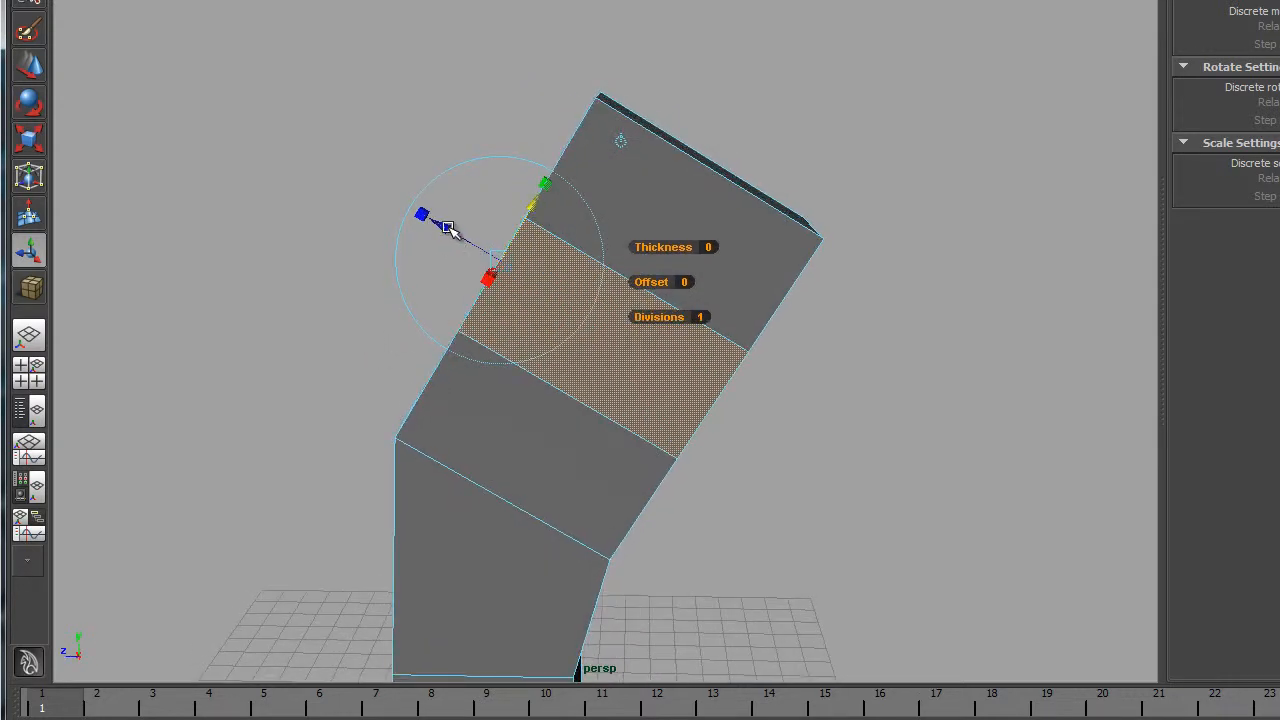
# - Move the extruded band inward along local Z, and pull it back outward into a raised collar around the upper section
pyautogui.moveTo(448, 229); pyautogui.dragTo(514, 266)
pyautogui.keyDown('alt'); pyautogui.moveTo(249, 381); pyautogui.dragTo(327, 379); pyautogui.keyUp('alt')
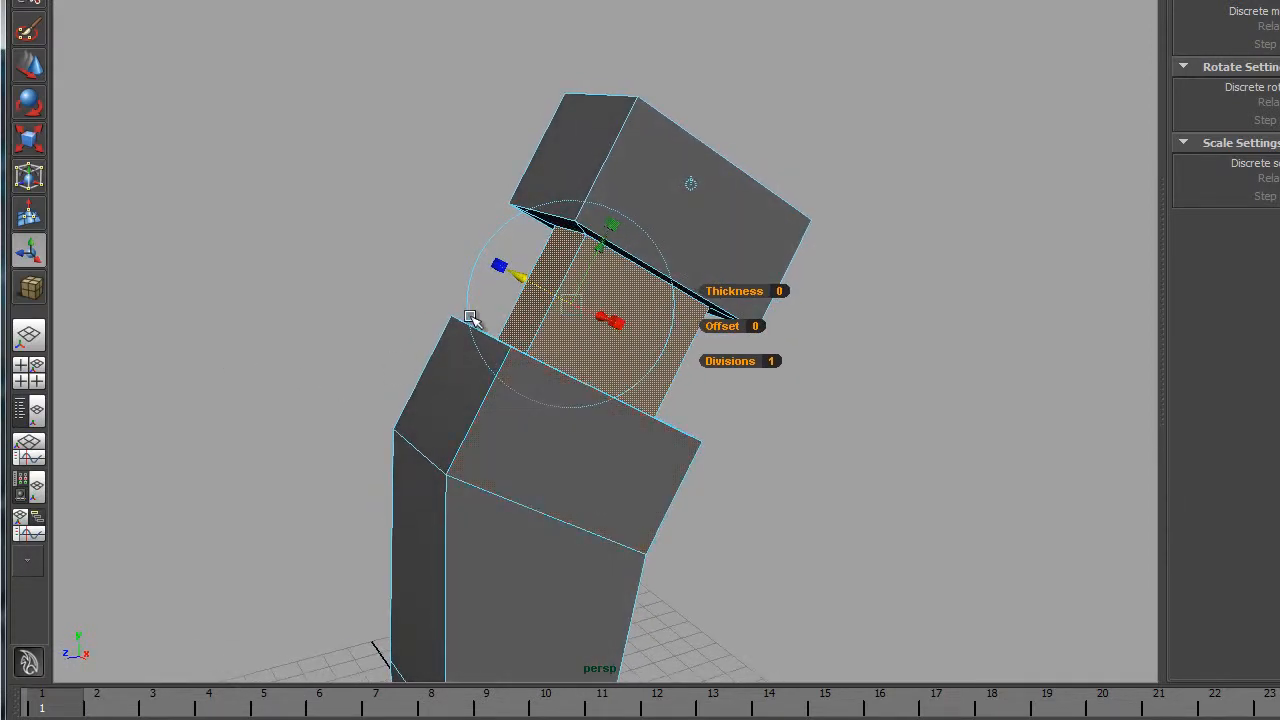
pyautogui.moveTo(522, 278); pyautogui.dragTo(355, 197)
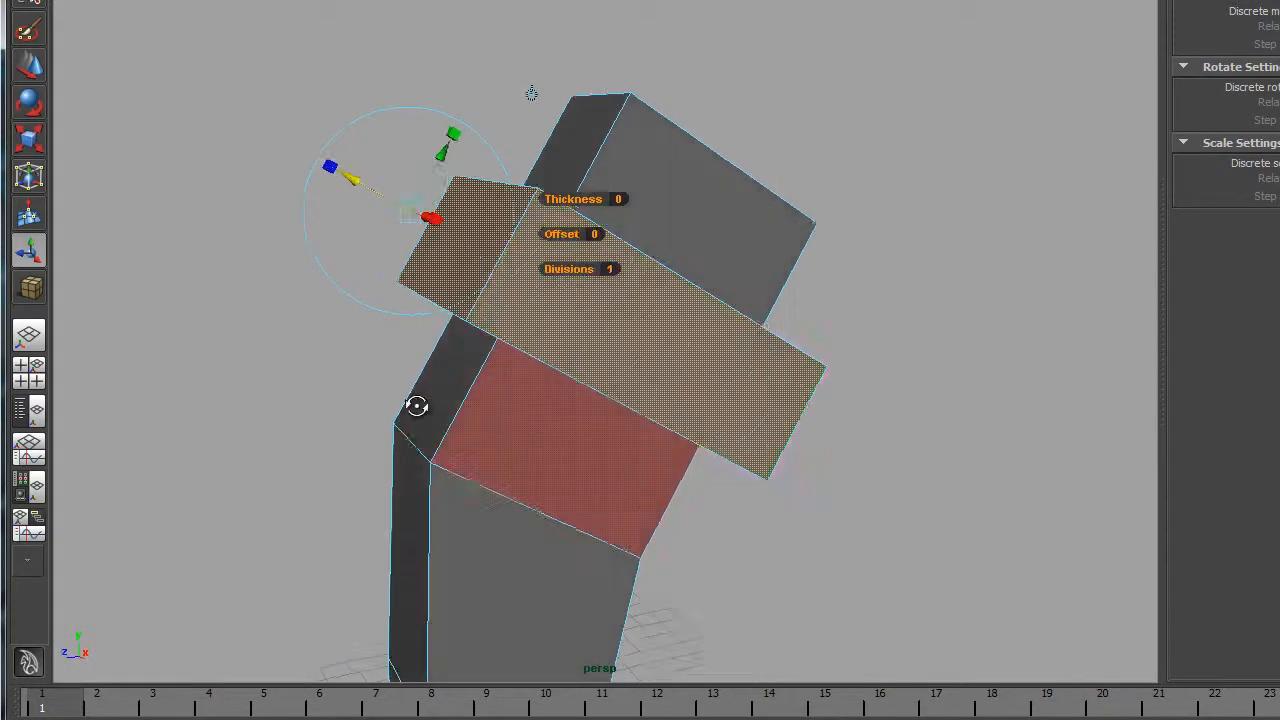
pyautogui.moveTo(414, 406)
pyautogui.keyDown('alt'); pyautogui.mouseDown()
pyautogui.moveTo(346, 431)
pyautogui.moveTo(397, 423)
pyautogui.mouseUp(); pyautogui.keyUp('alt')
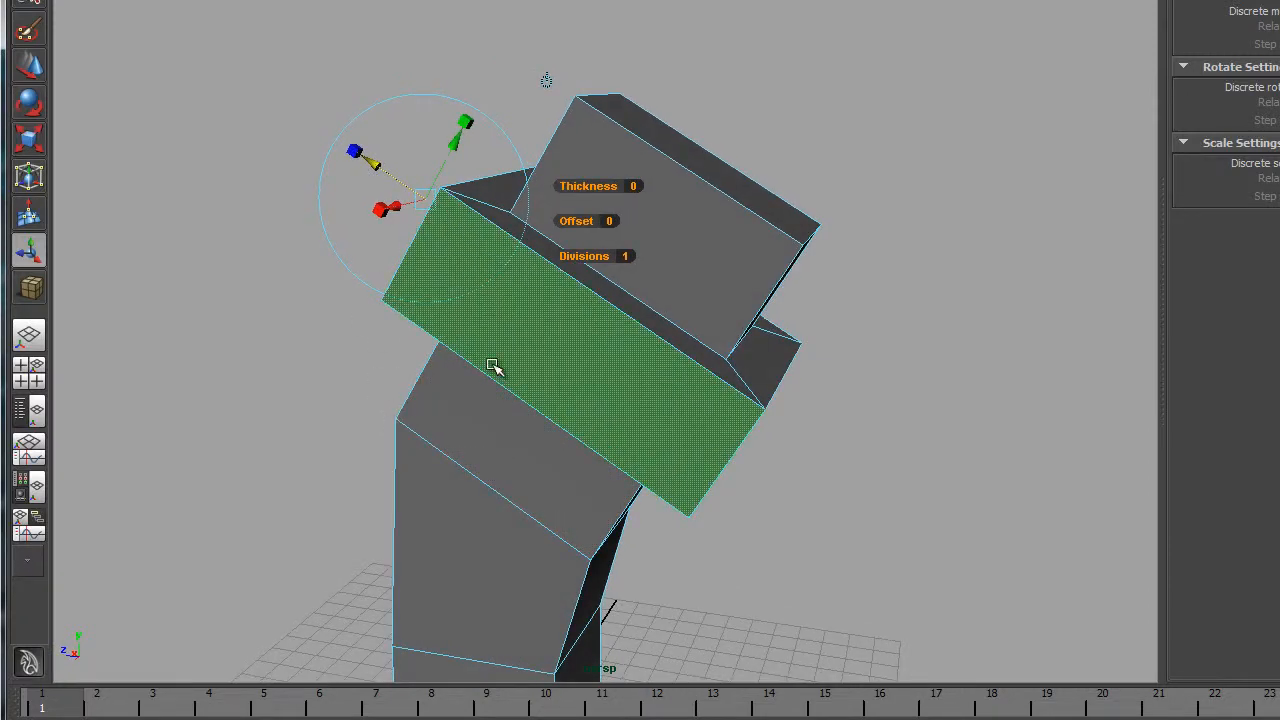
# - Extrude the collar's outer faces again with an Offset of 0.9 to inset a narrower band
pyautogui.press('g')
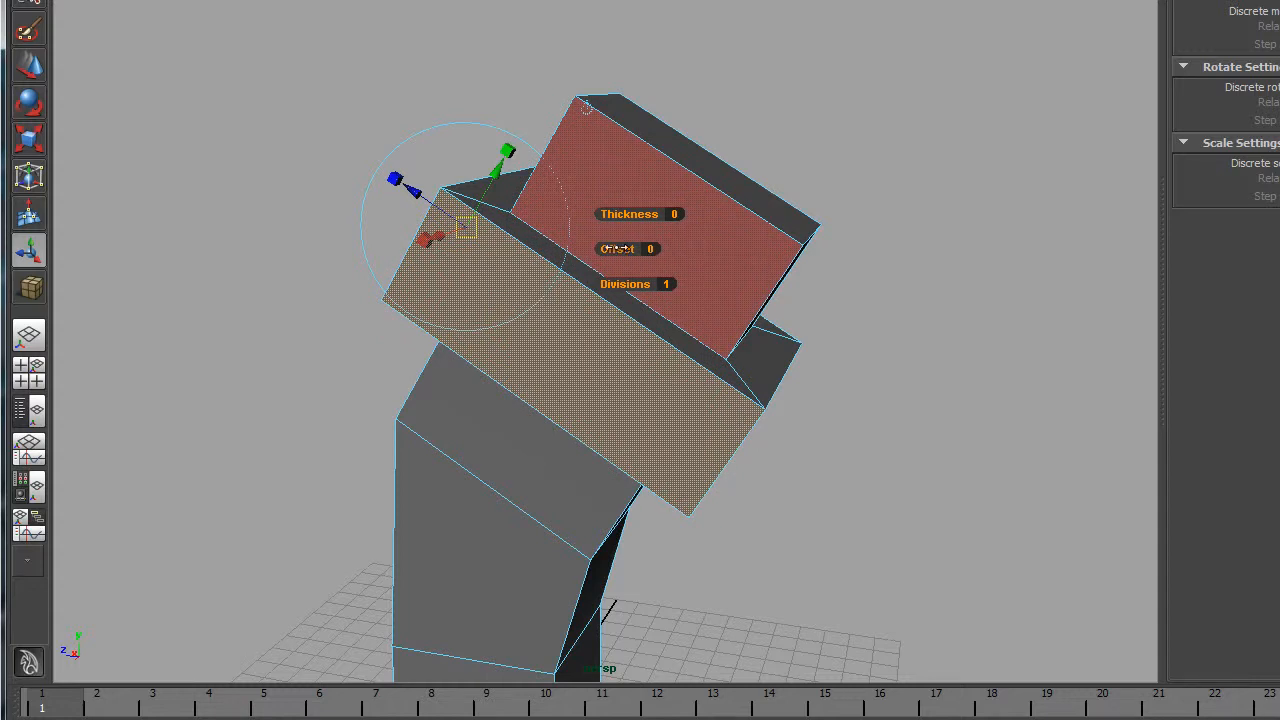
pyautogui.moveTo(617, 248); pyautogui.dragTo(624, 248)
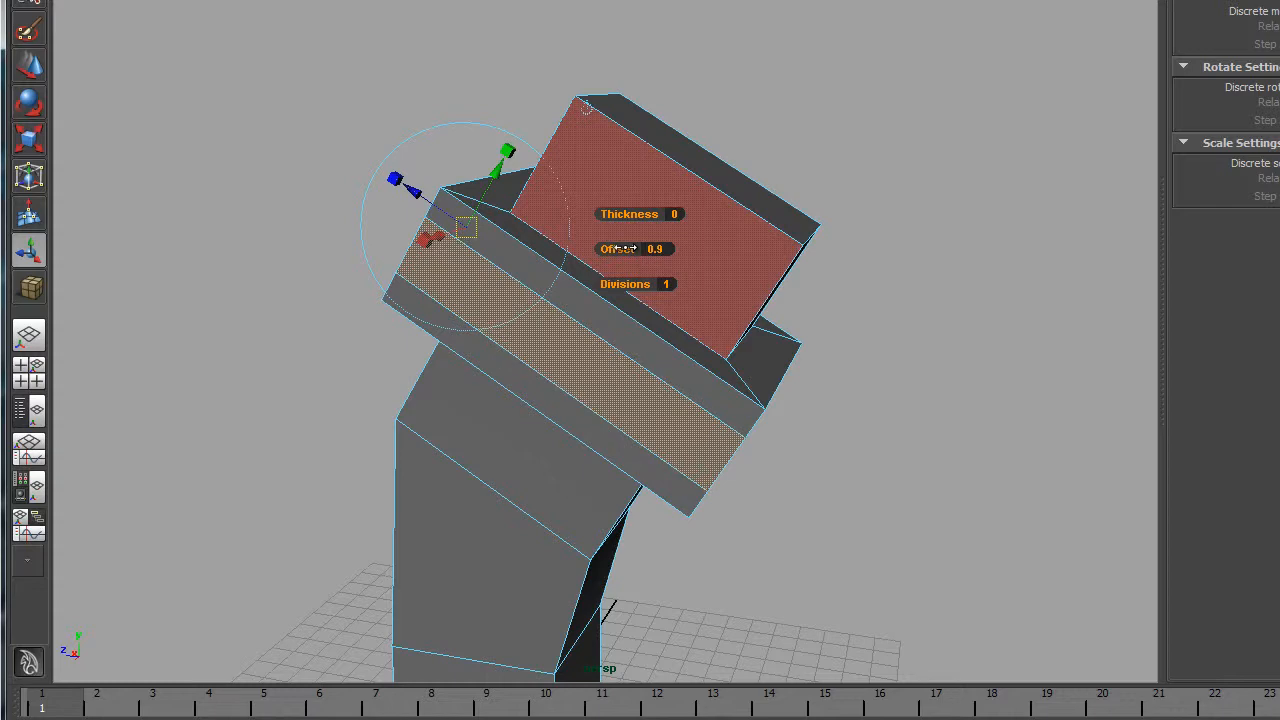
pyautogui.keyDown('alt'); pyautogui.moveTo(172, 355); pyautogui.dragTo(225, 352); pyautogui.keyUp('alt')
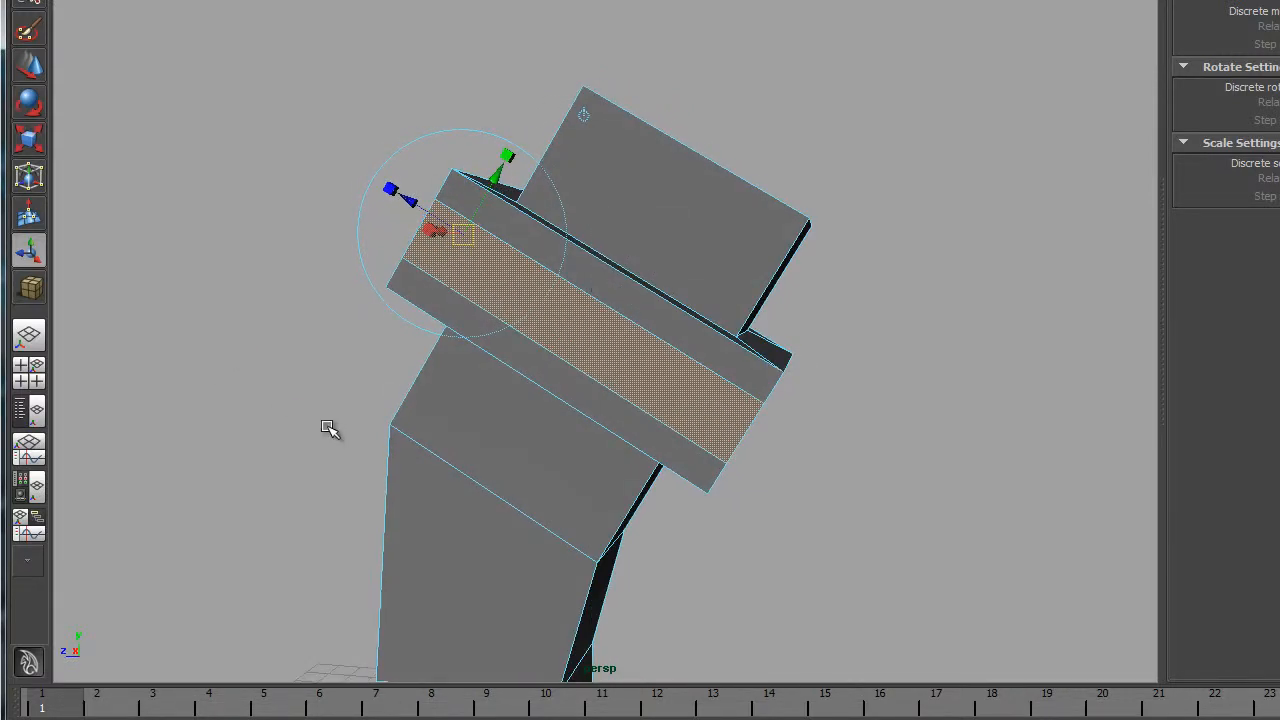
# - Extrude the inset band again with a Thickness of -0.8 to sink a groove around the collar, and return to the Select Tool
pyautogui.keyDown('alt'); pyautogui.moveTo(378, 376); pyautogui.dragTo(420, 281); pyautogui.keyUp('alt')
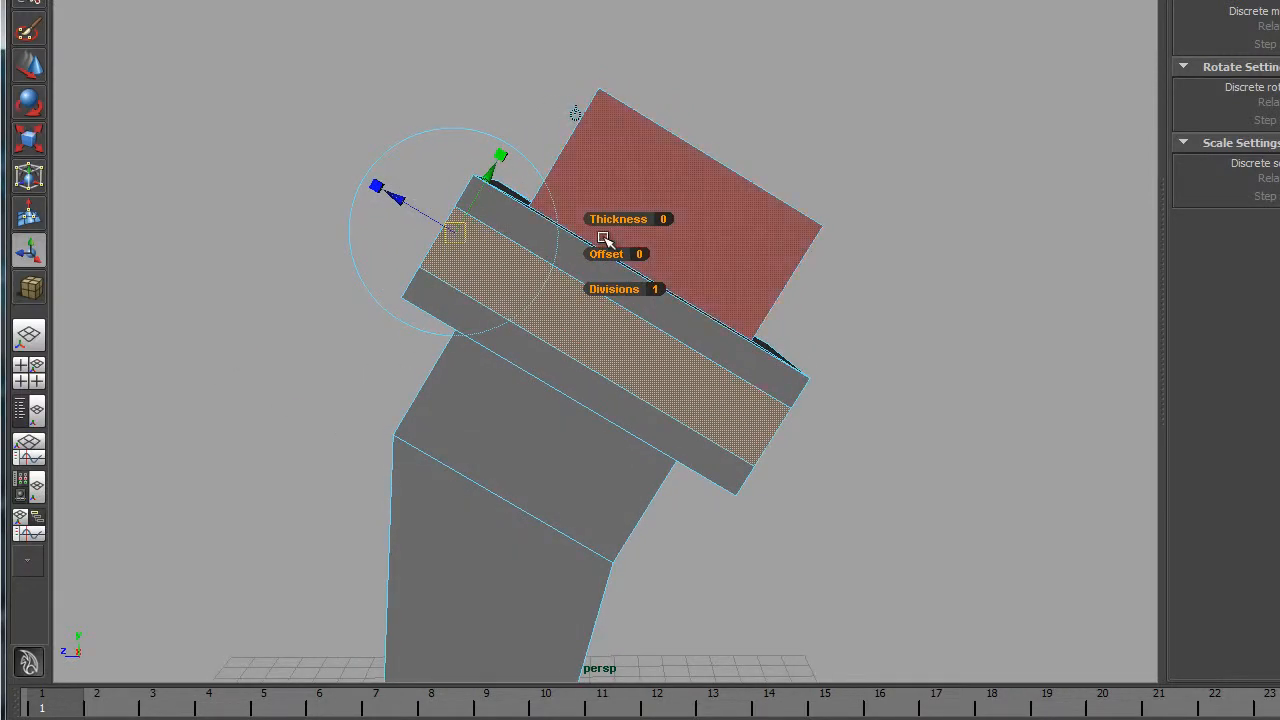
pyautogui.keyDown('alt'); pyautogui.moveTo(349, 363); pyautogui.dragTo(626, 254); pyautogui.keyUp('alt')
pyautogui.keyDown('alt'); pyautogui.moveTo(825, 500); pyautogui.dragTo(633, 412); pyautogui.keyUp('alt')
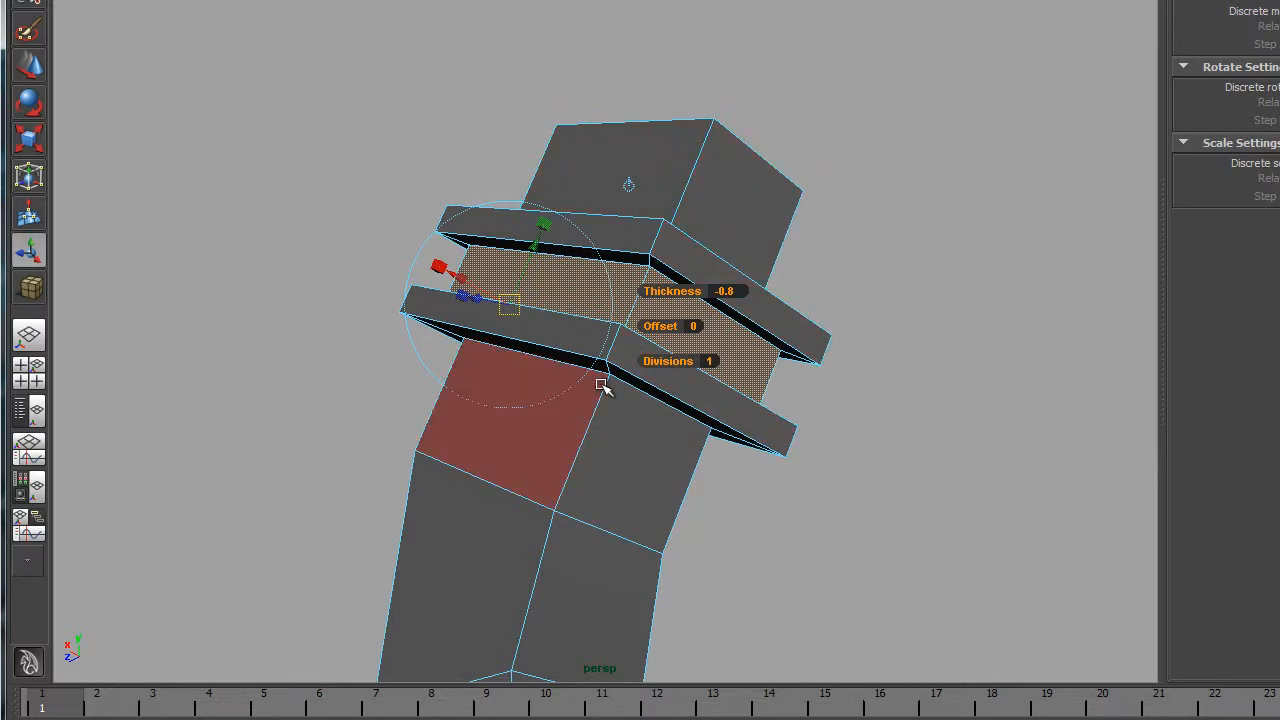
pyautogui.keyDown('alt'); pyautogui.moveTo(494, 471); pyautogui.dragTo(700, 585); pyautogui.keyUp('alt')
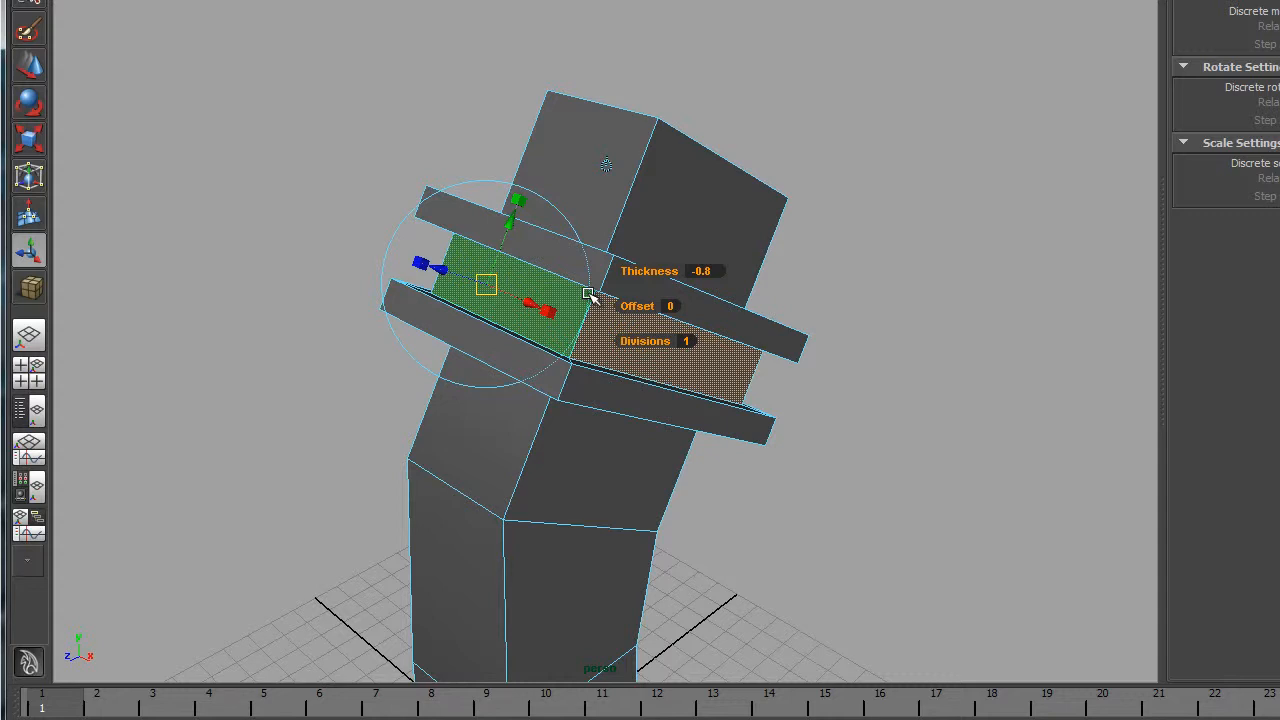
pyautogui.keyDown('alt'); pyautogui.moveTo(731, 274); pyautogui.dragTo(822, 383); pyautogui.keyUp('alt')
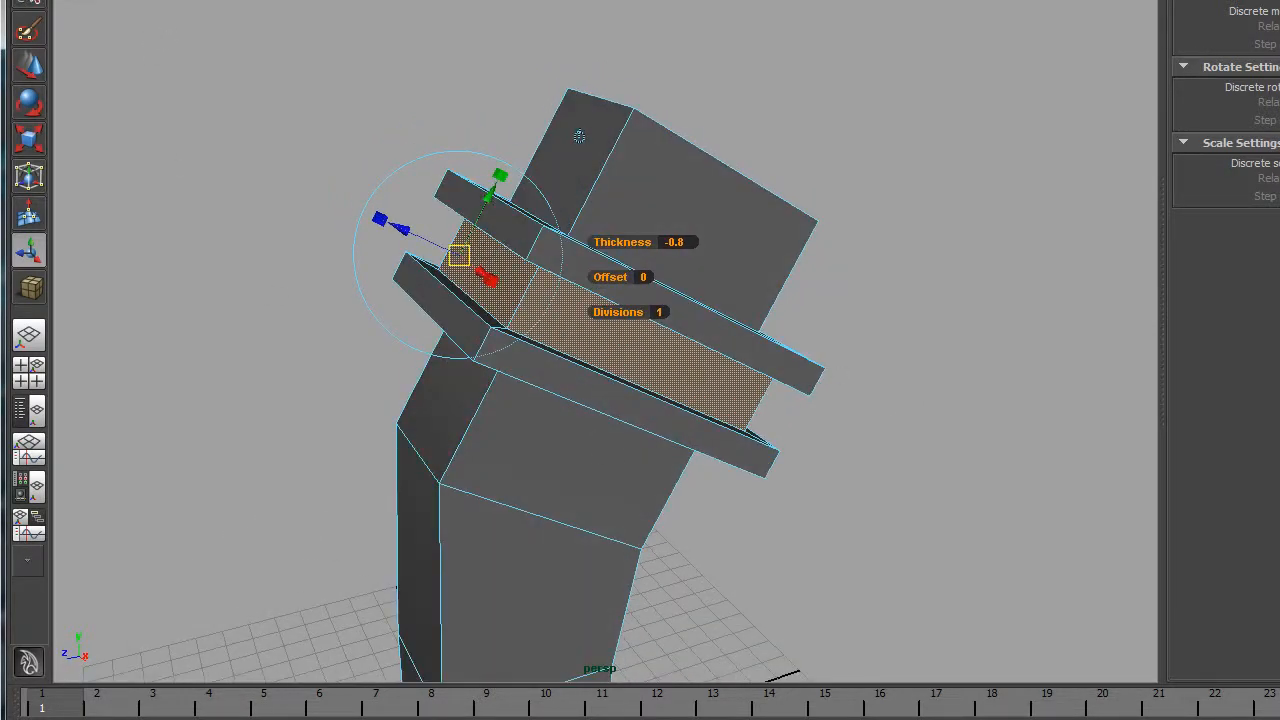
pyautogui.press('q')
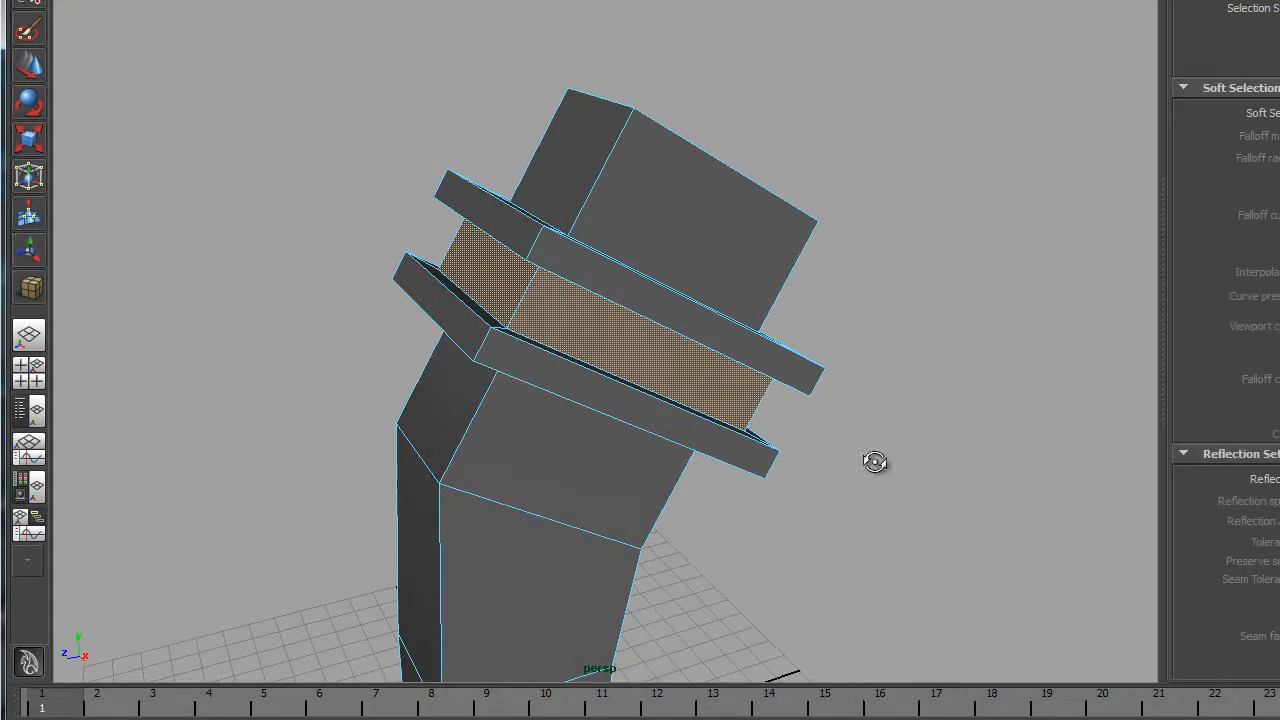
# - Look through the mesh editing commands that include Extrude and Keep Faces Together without choosing any
pyautogui.keyDown('alt'); pyautogui.moveTo(877, 463); pyautogui.dragTo(960, 464); pyautogui.keyUp('alt')
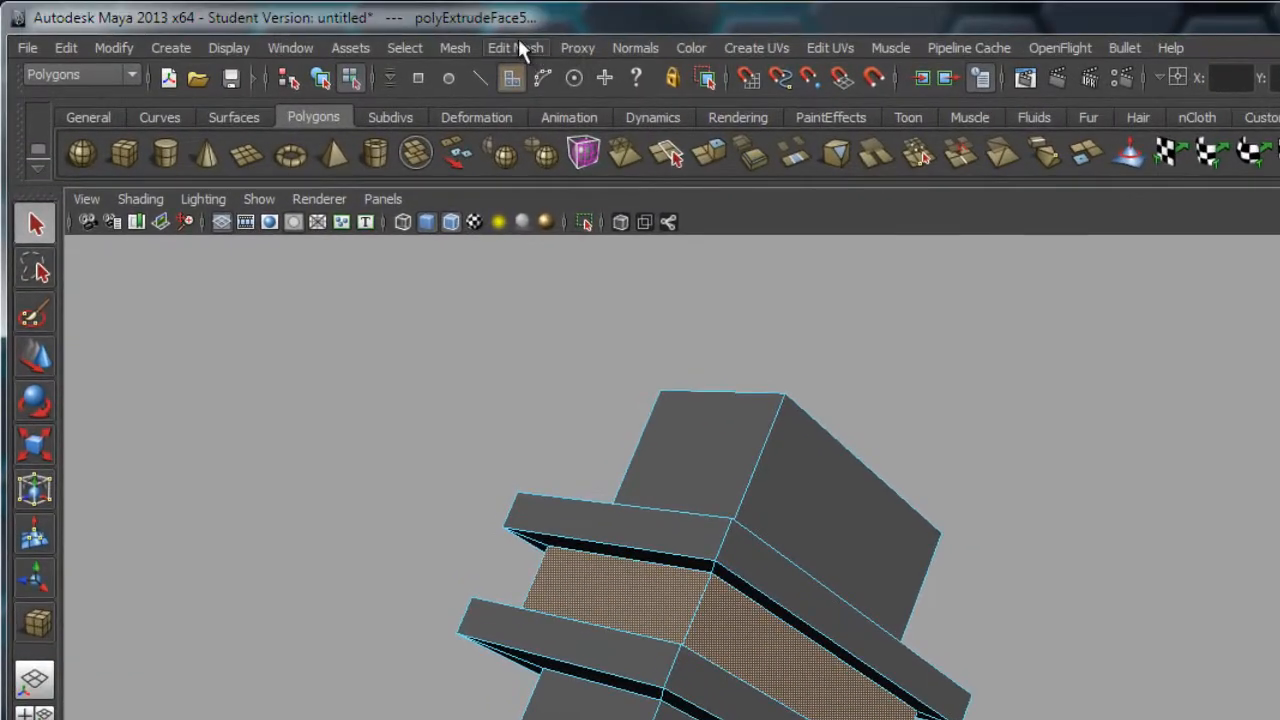
pyautogui.click(516, 46)
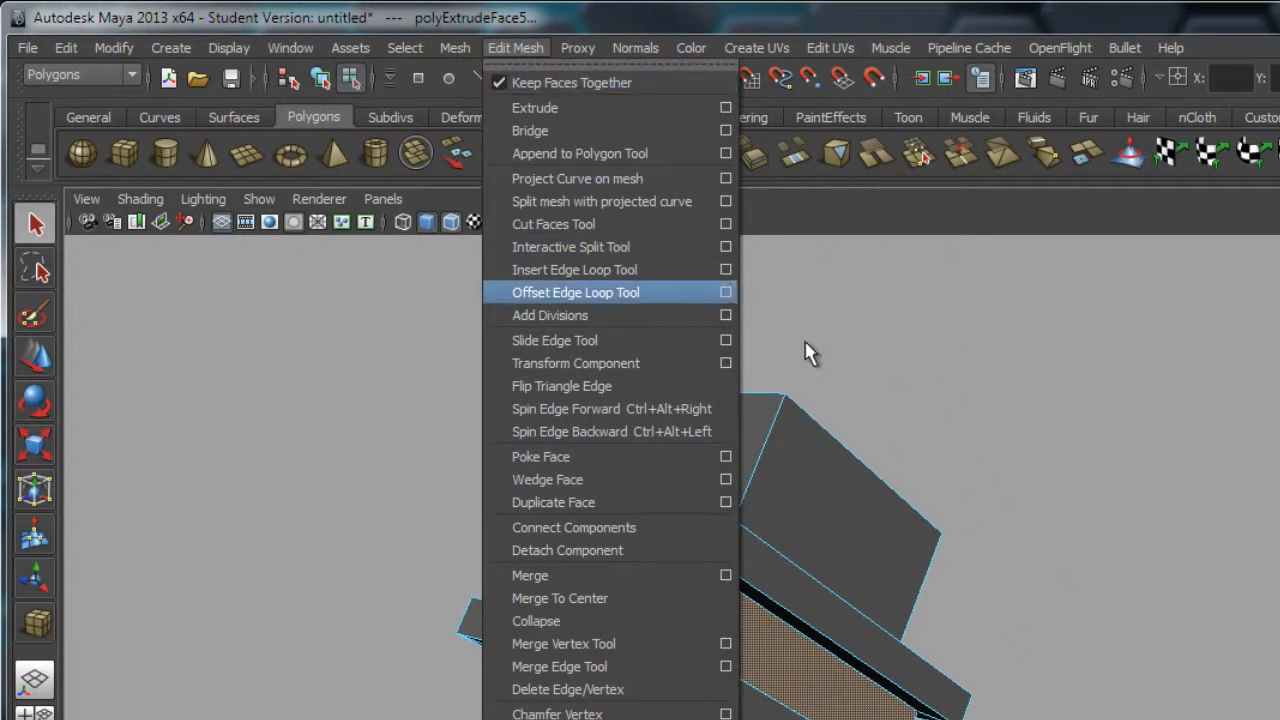
pyautogui.click(946, 208)
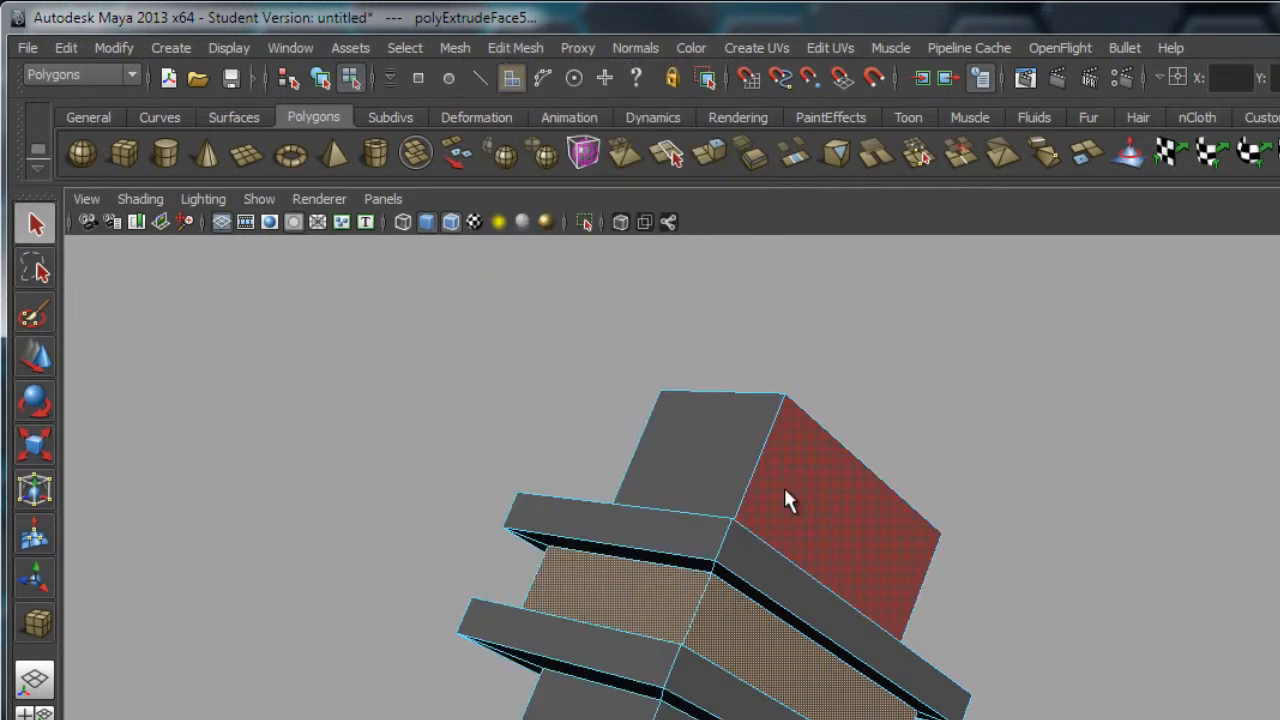
# - Clear the face selection and review the grooved collar on the model from farther away
pyautogui.click(1046, 509)
pyautogui.scroll(-5, 715, 555)
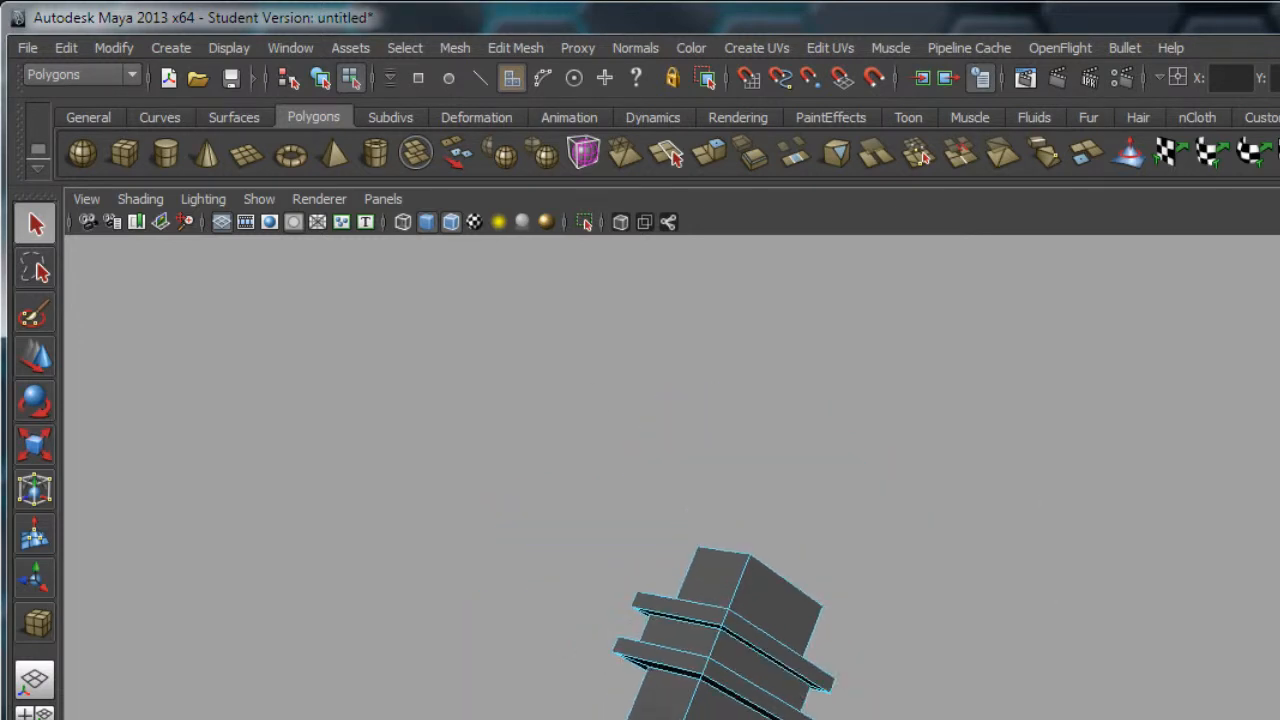
pyautogui.keyDown('alt'); pyautogui.moveTo(997, 719); pyautogui.dragTo(974, 719, button='middle'); pyautogui.keyUp('alt')
pyautogui.keyDown('alt'); pyautogui.moveTo(974, 716); pyautogui.dragTo(580, 716); pyautogui.keyUp('alt')
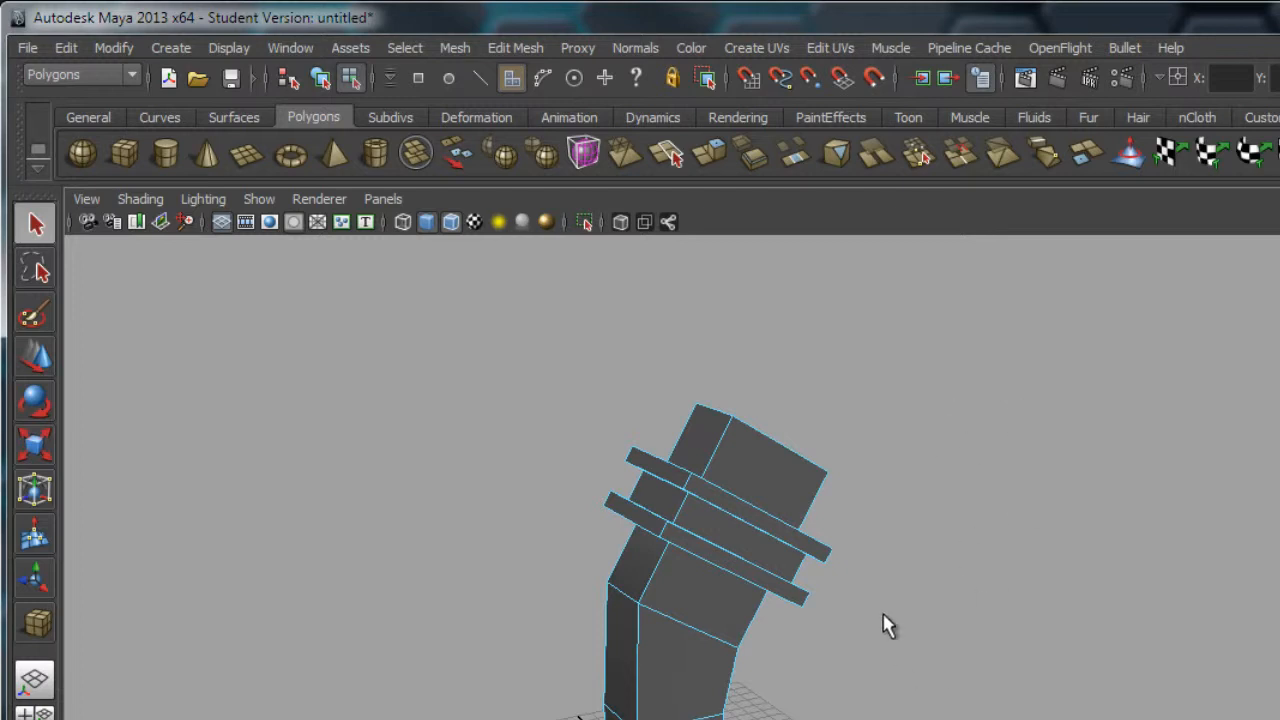
# - Turn off Keep Faces Together so that adjacent faces extrude separately
pyautogui.keyDown('alt'); pyautogui.moveTo(886, 623); pyautogui.dragTo(920, 594, button='middle'); pyautogui.keyUp('alt')
pyautogui.click(519, 51)
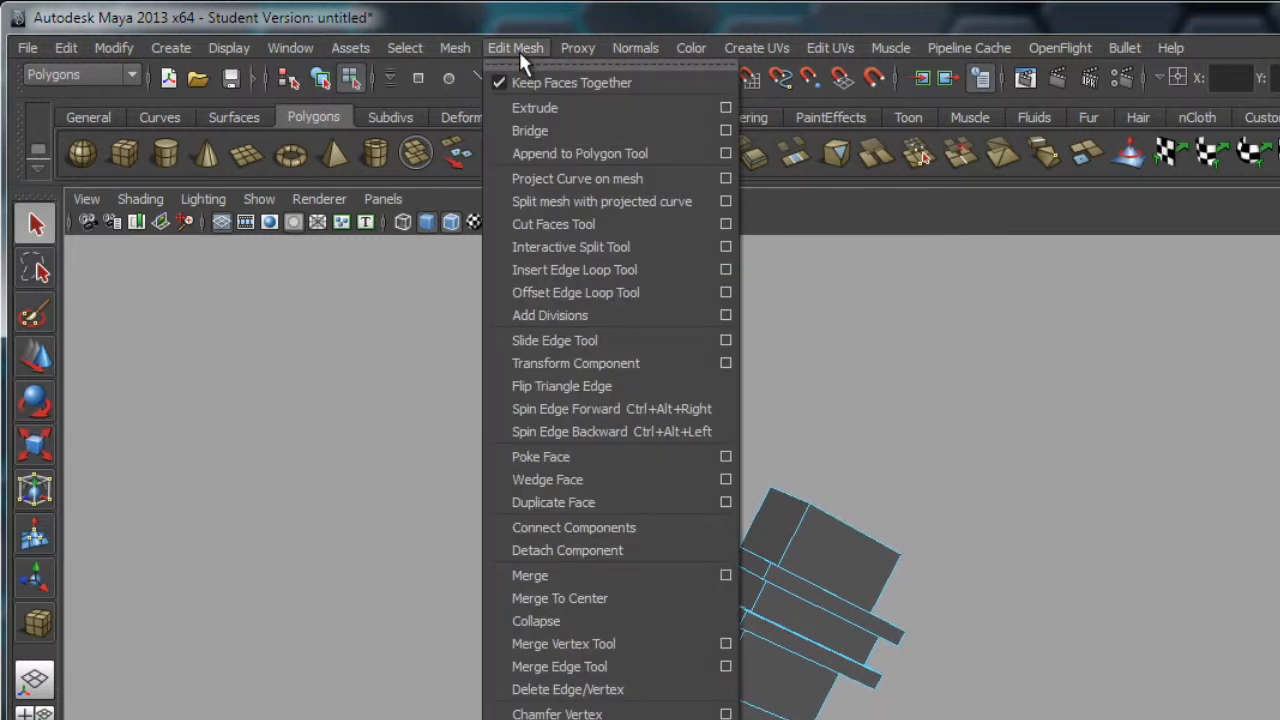
pyautogui.click(603, 85)
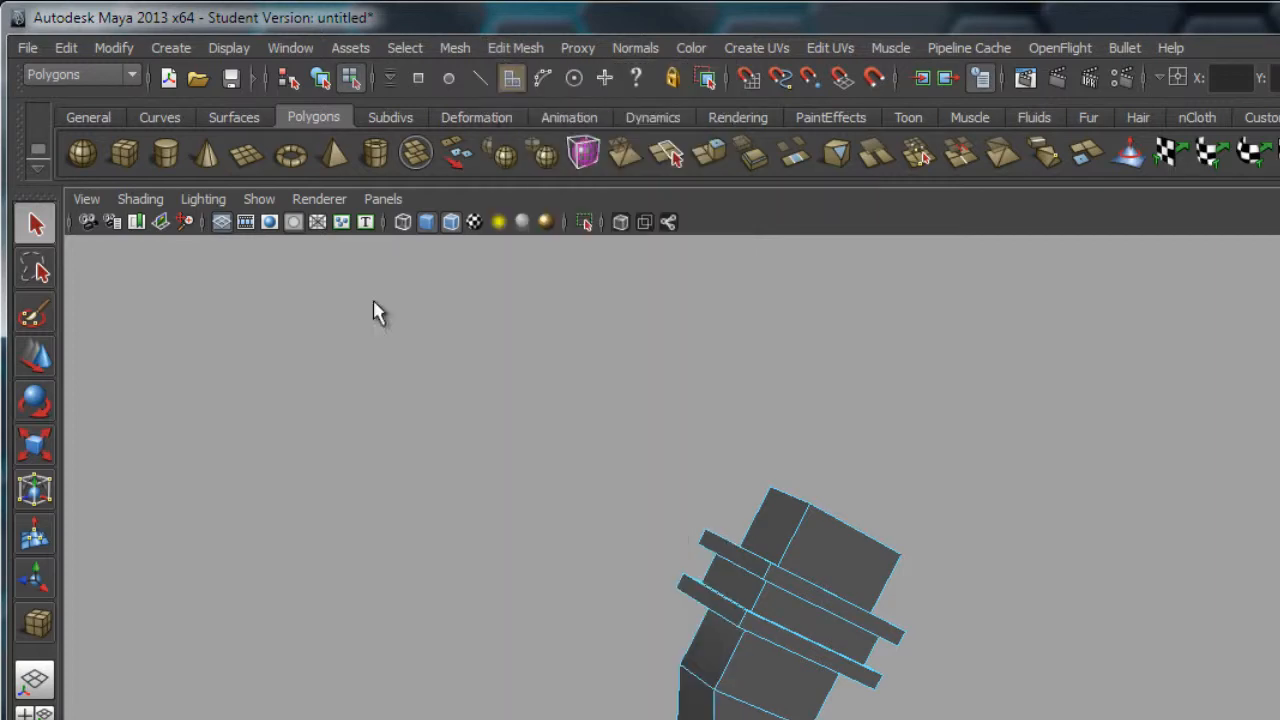
pyautogui.click(540, 50)
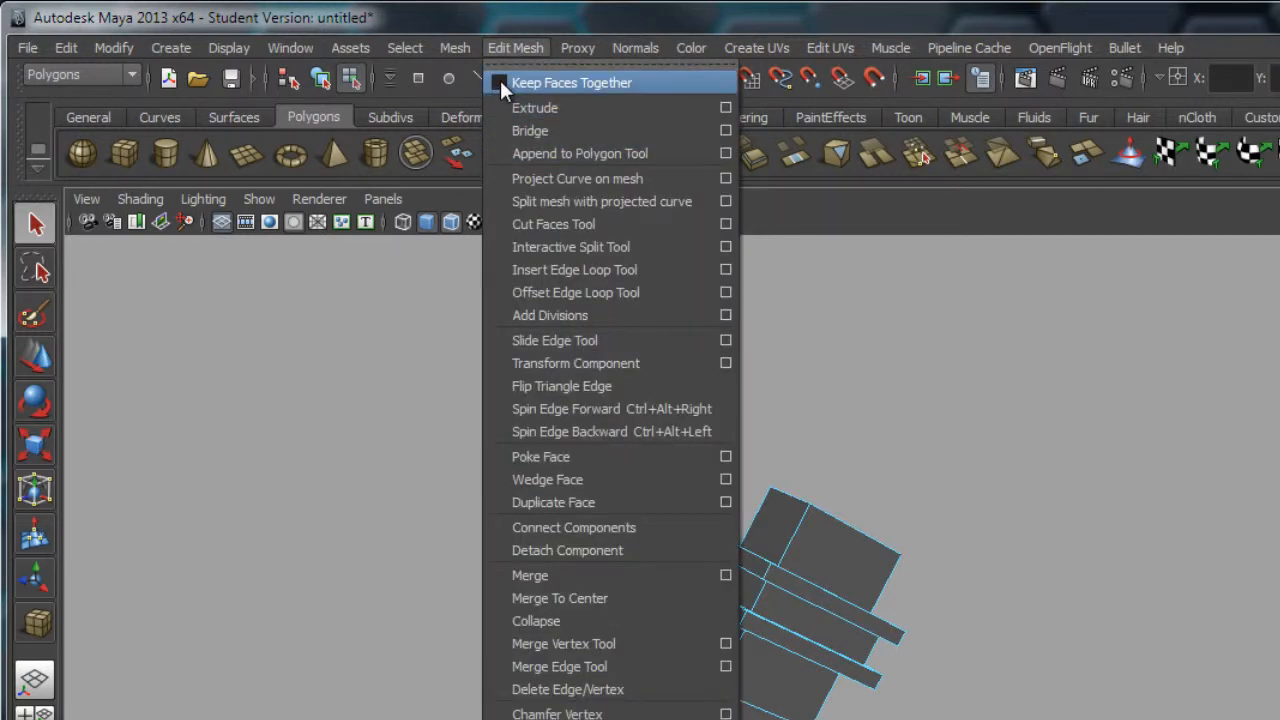
pyautogui.click(791, 208)
# - Select the column's faces below the collar on one wide side and start adding those on the adjacent narrow side
pyautogui.keyDown('alt'); pyautogui.moveTo(536, 434); pyautogui.dragTo(513, 401); pyautogui.keyUp('alt')
pyautogui.keyDown('alt'); pyautogui.moveTo(513, 401); pyautogui.dragTo(580, 473, button='right'); pyautogui.keyUp('alt')
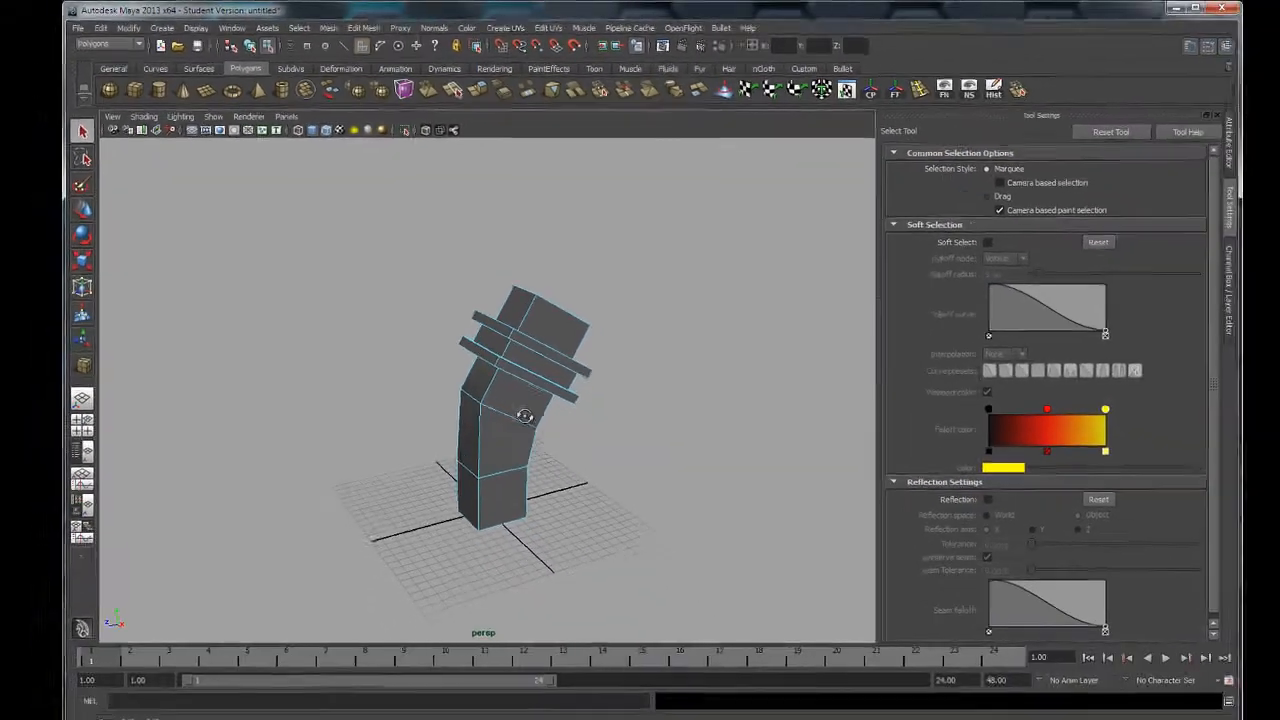
pyautogui.keyDown('alt'); pyautogui.moveTo(580, 472); pyautogui.dragTo(544, 393, button='middle'); pyautogui.keyUp('alt')
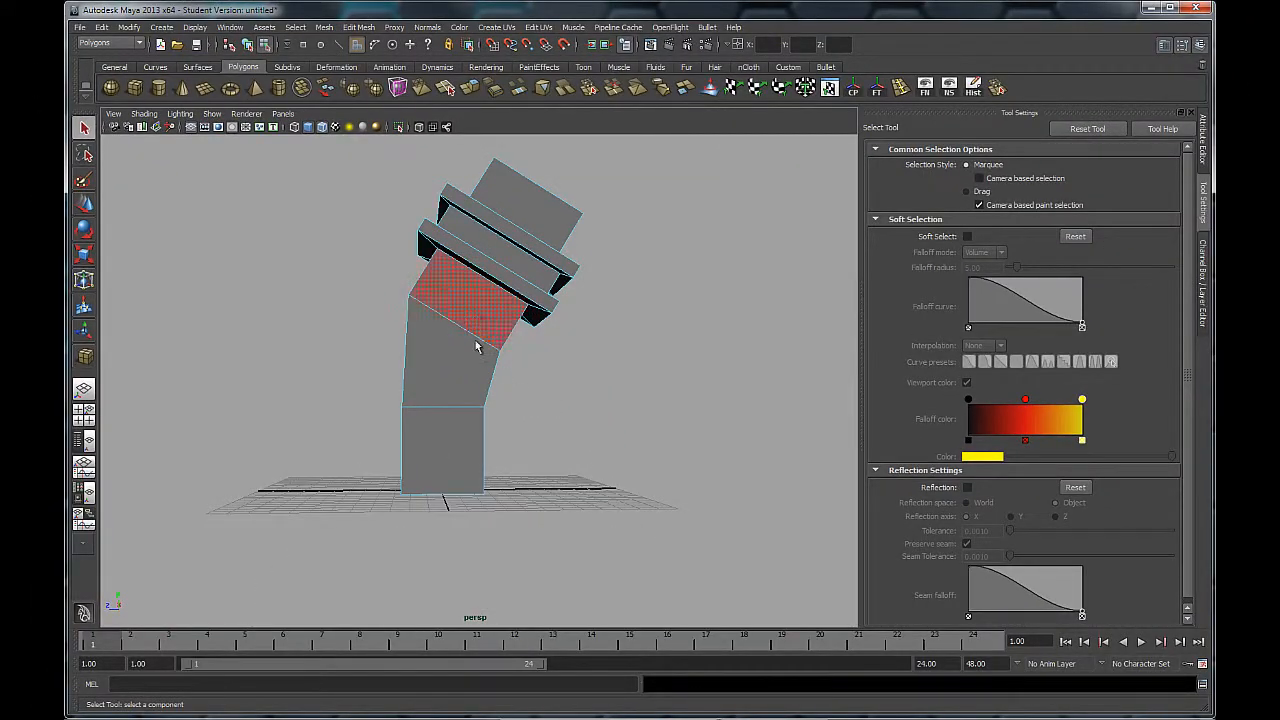
pyautogui.click(474, 322)
pyautogui.keyDown('shift'); pyautogui.click(471, 370); pyautogui.keyUp('shift')
pyautogui.keyDown('shift'); pyautogui.click(464, 446); pyautogui.keyUp('shift')
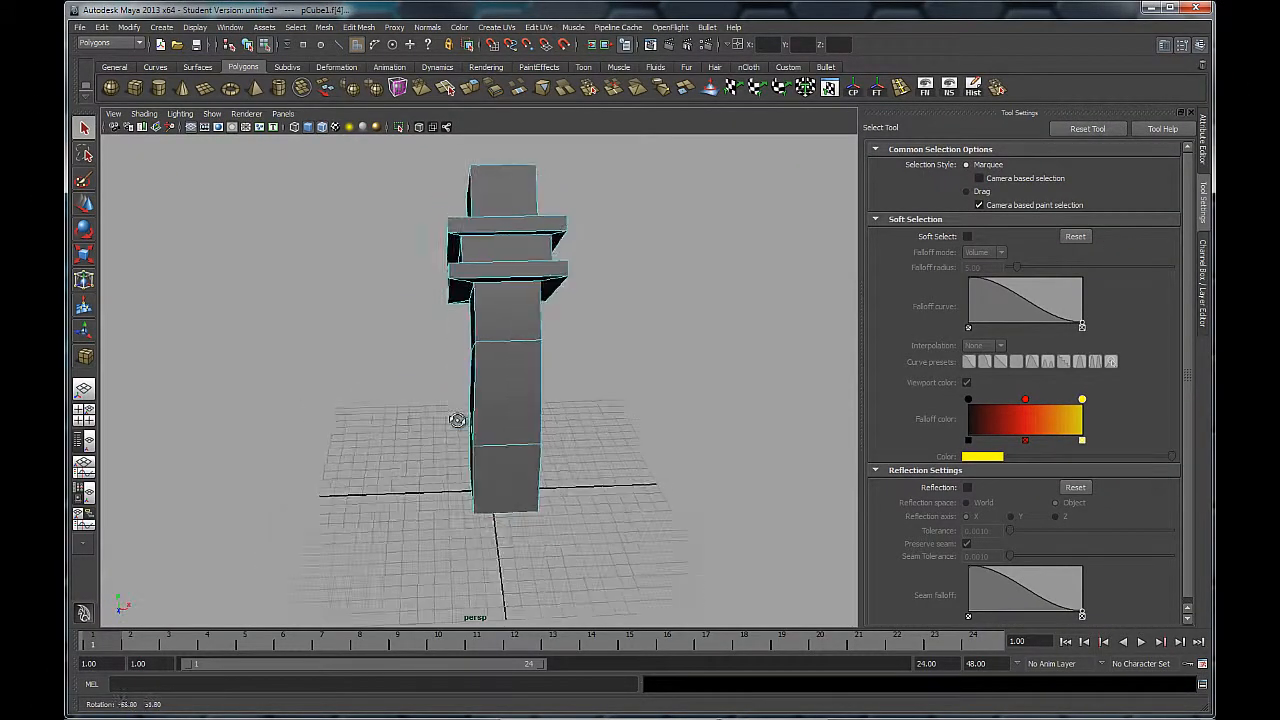
pyautogui.keyDown('alt'); pyautogui.moveTo(480, 330); pyautogui.dragTo(509, 318); pyautogui.keyUp('alt')
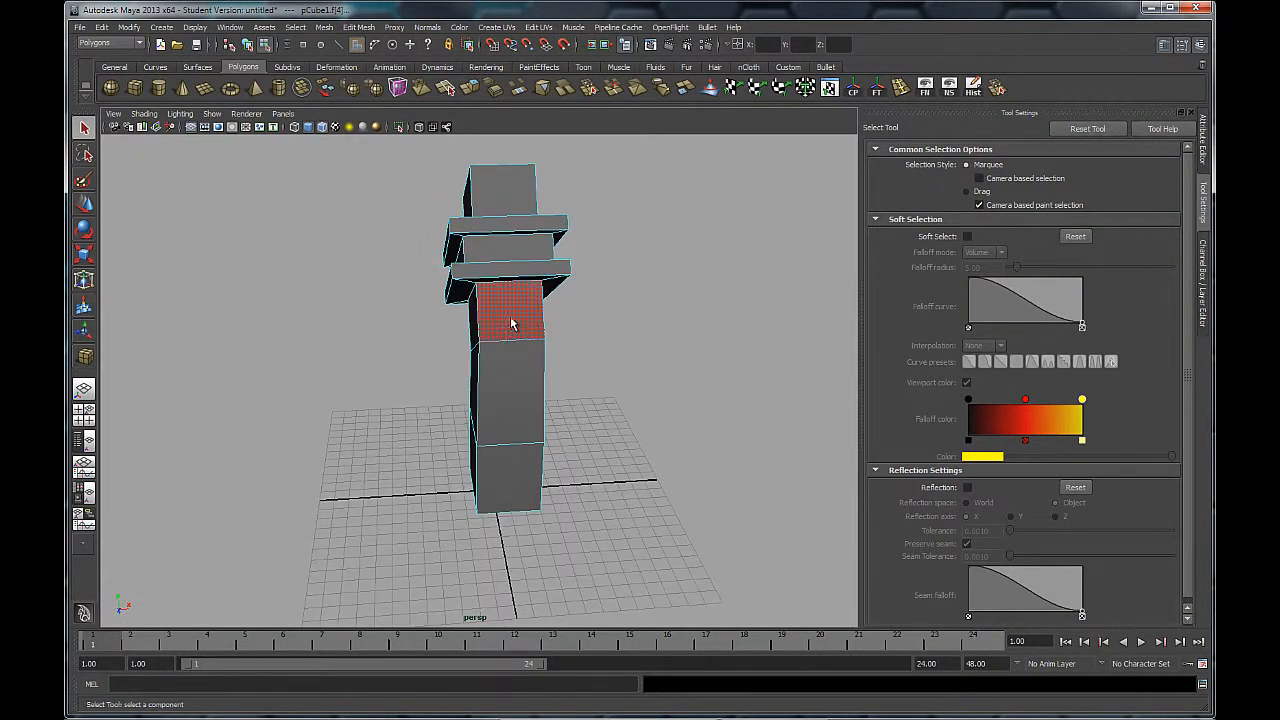
pyautogui.click(509, 318)
pyautogui.keyDown('shift'); pyautogui.click(514, 384); pyautogui.keyUp('shift')
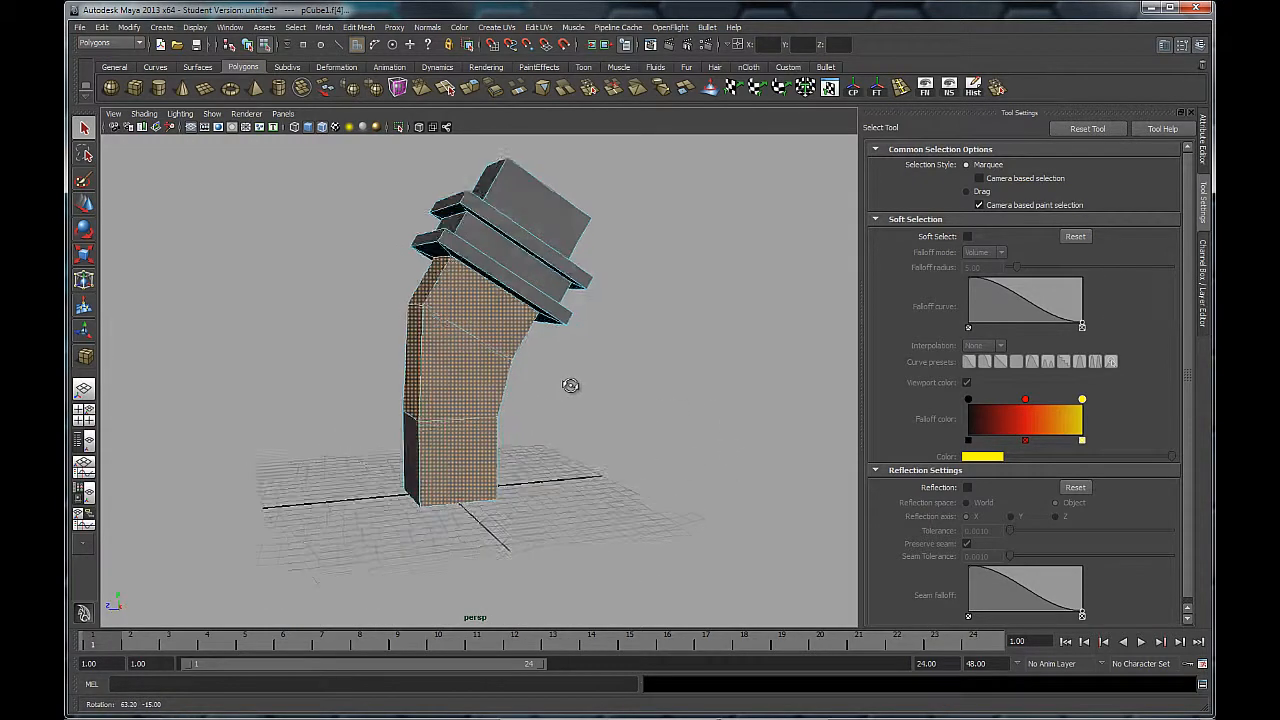
# - Add the remaining side faces below the collar to the selection all around the column, leaving out the bottom face
pyautogui.keyDown('alt'); pyautogui.moveTo(571, 386); pyautogui.dragTo(514, 514); pyautogui.keyUp('alt')
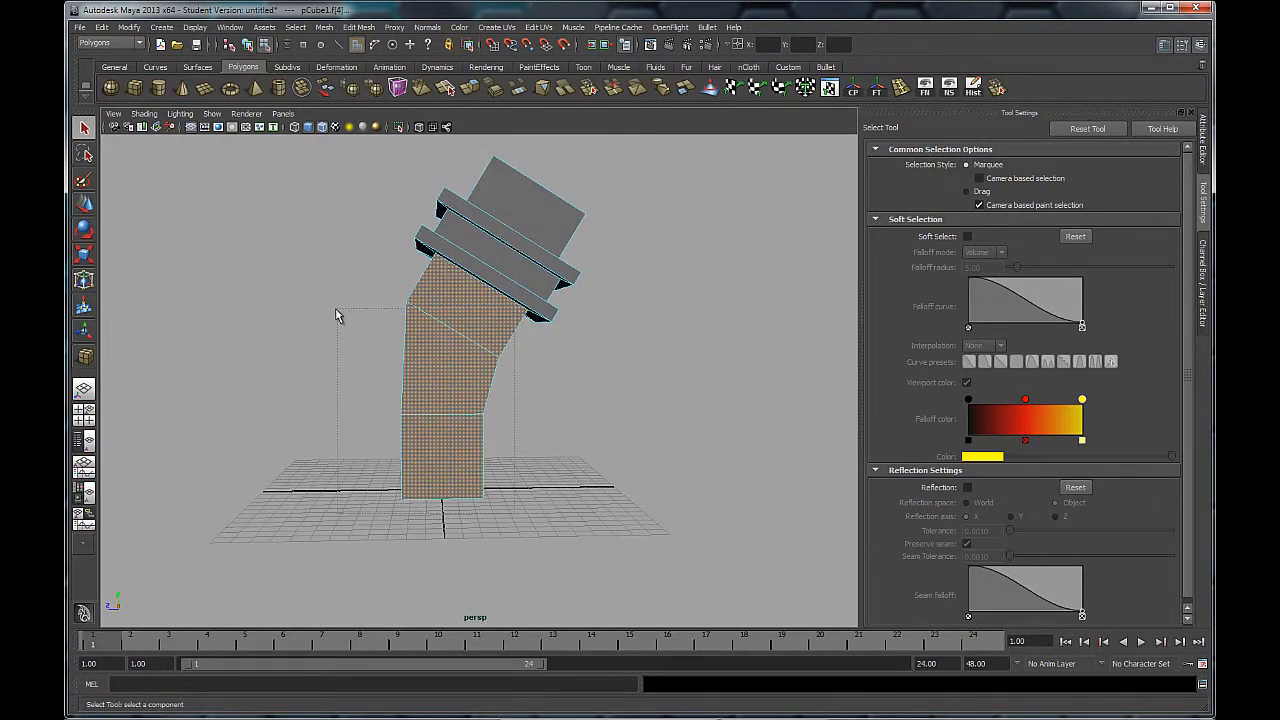
pyautogui.keyDown('alt'); pyautogui.moveTo(529, 571); pyautogui.dragTo(545, 284); pyautogui.keyUp('alt')
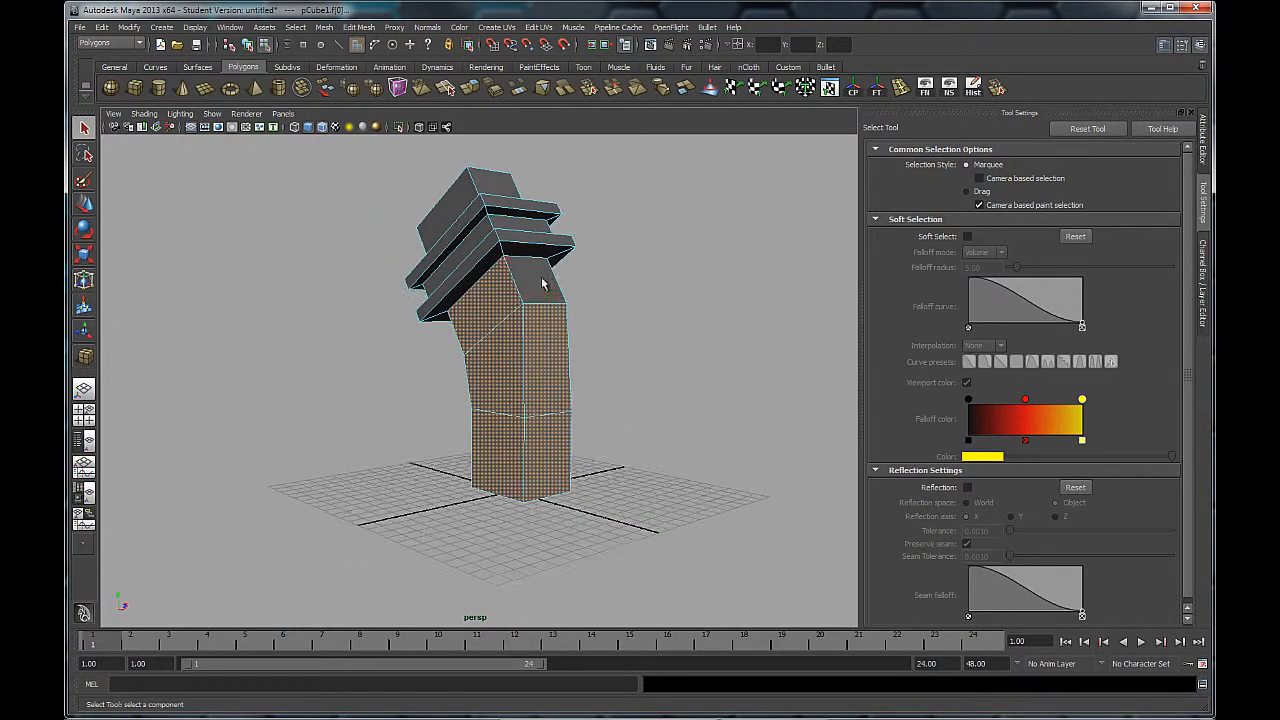
pyautogui.keyDown('alt'); pyautogui.moveTo(286, 405); pyautogui.dragTo(600, 343); pyautogui.keyUp('alt')
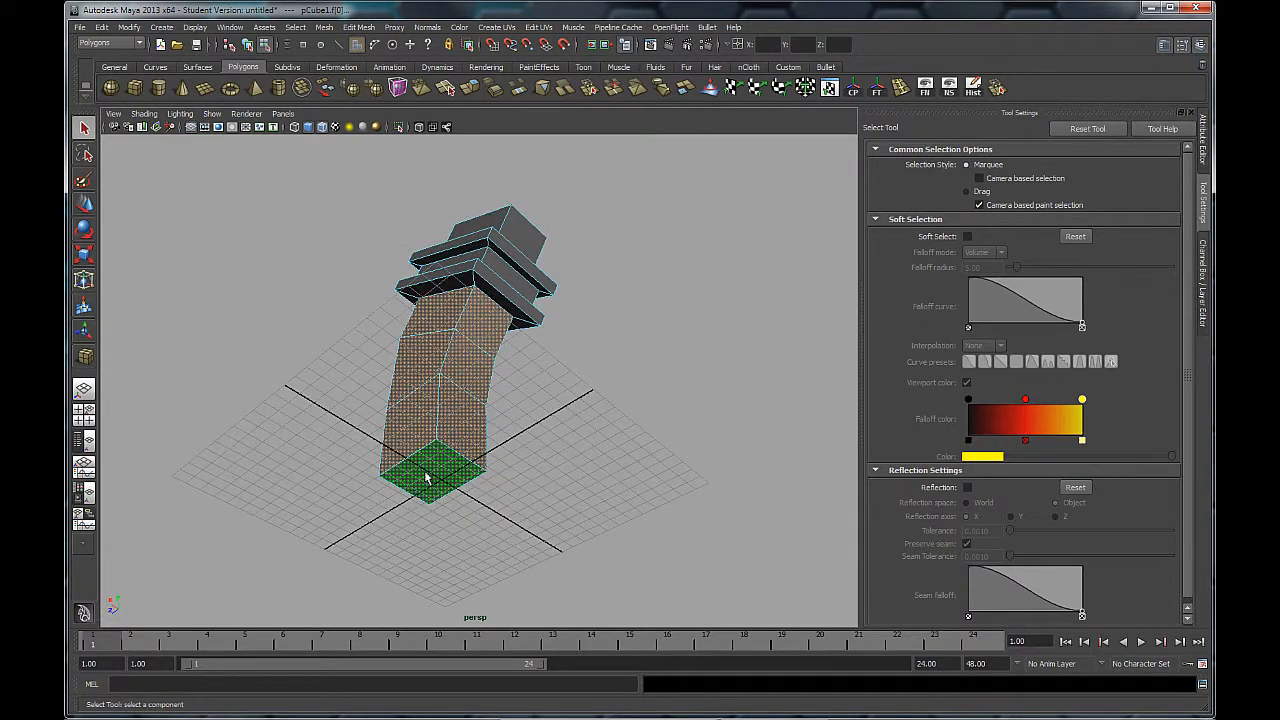
pyautogui.keyDown('alt'); pyautogui.moveTo(496, 555); pyautogui.dragTo(603, 617); pyautogui.keyUp('alt')
pyautogui.keyDown('alt'); pyautogui.moveTo(530, 432); pyautogui.dragTo(610, 474); pyautogui.keyUp('alt')
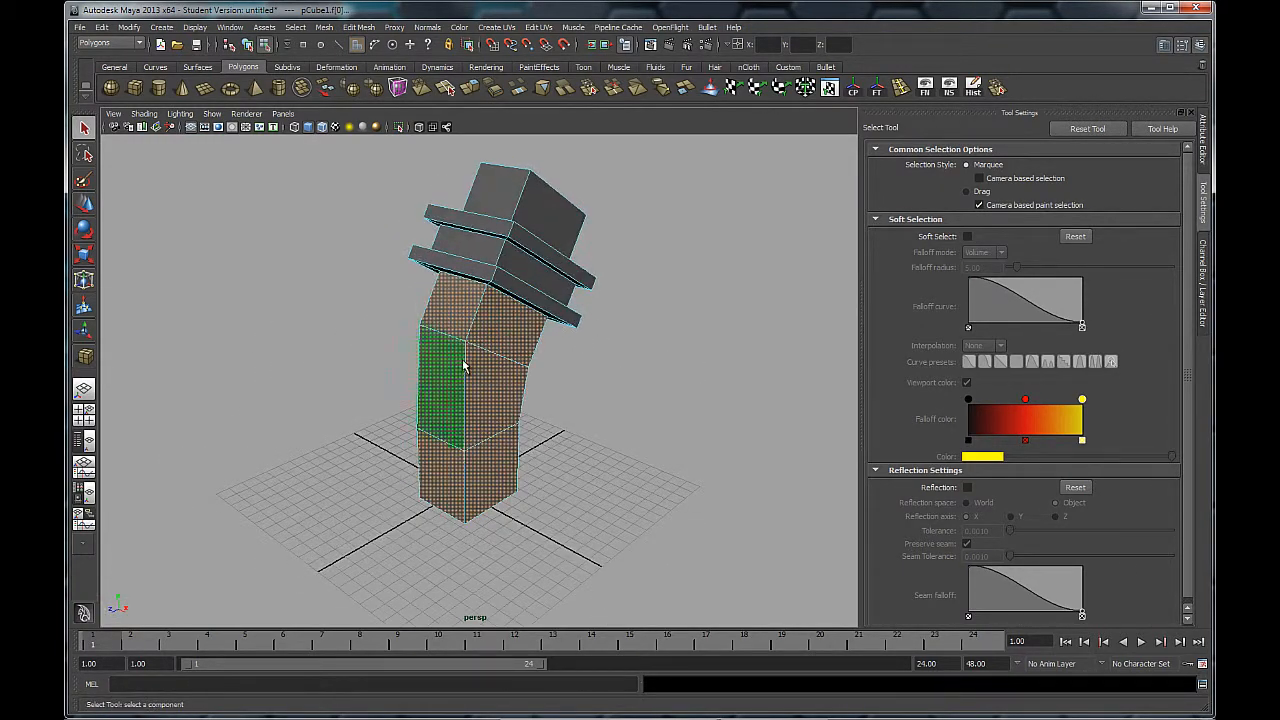
pyautogui.keyDown('alt'); pyautogui.moveTo(272, 378); pyautogui.dragTo(452, 342); pyautogui.keyUp('alt')
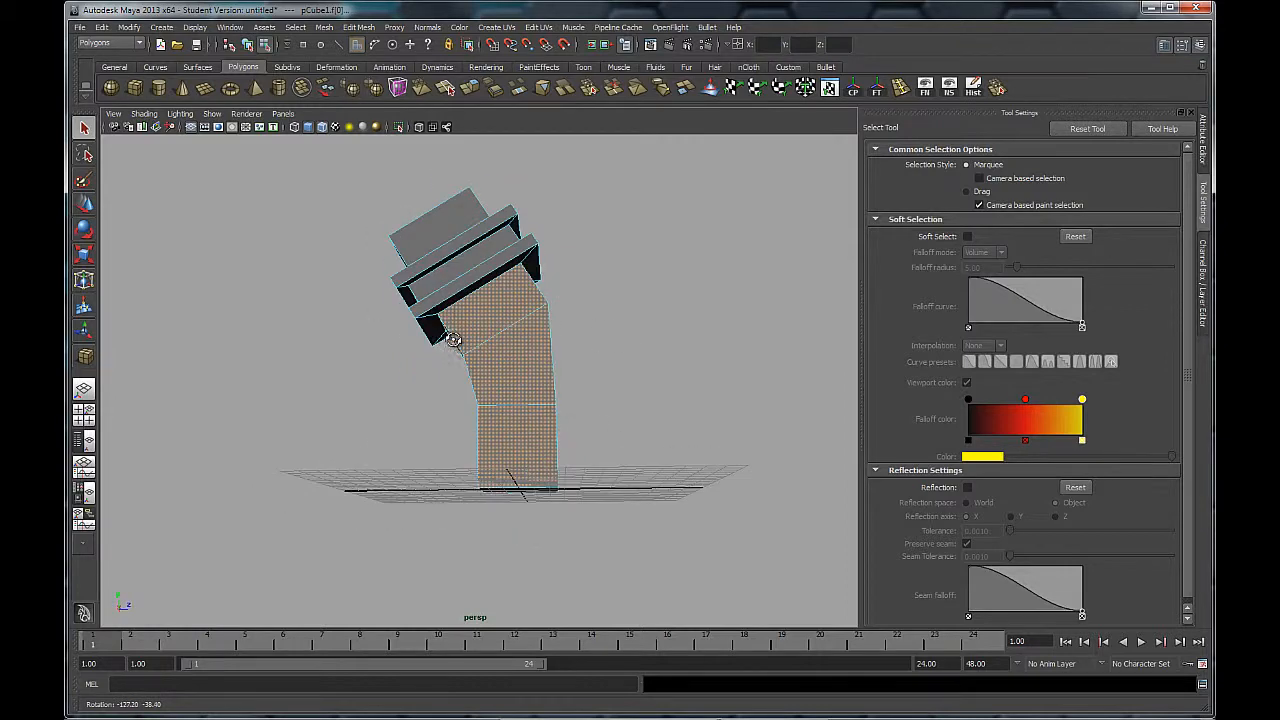
# - Hide the viewport grid and apply Extrude to the selected side faces
pyautogui.press('f')
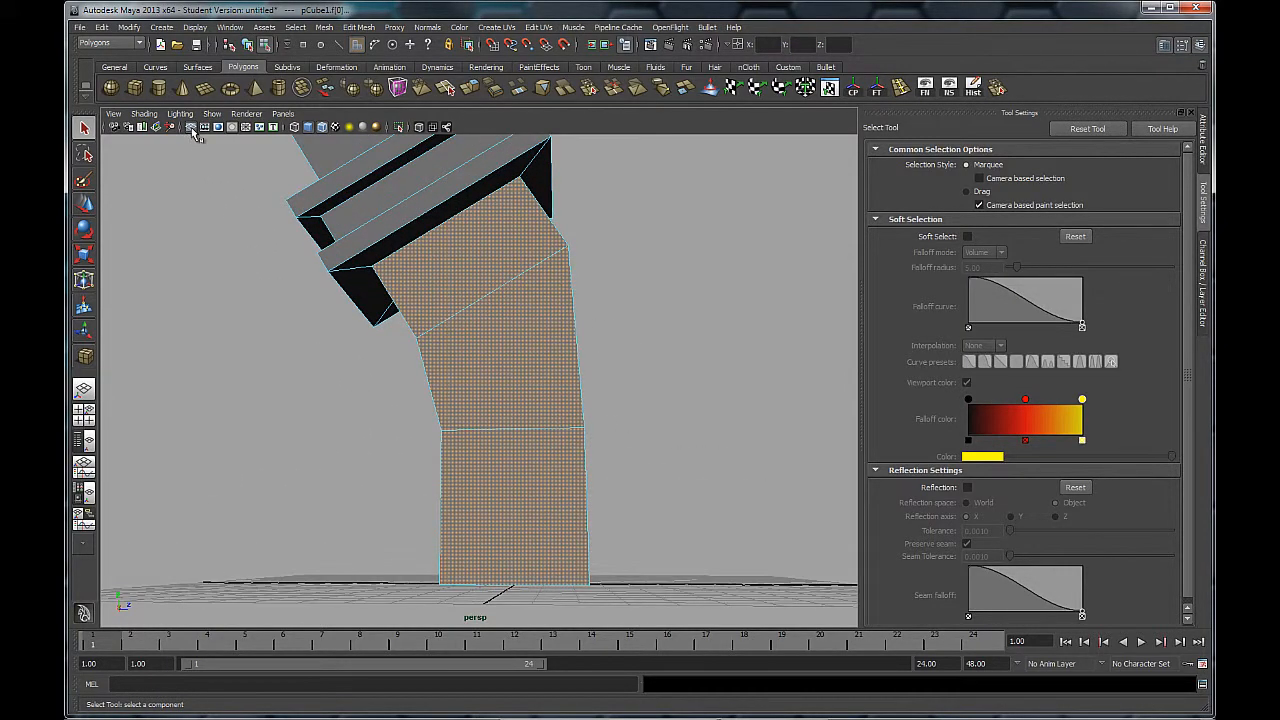
pyautogui.keyDown('alt'); pyautogui.moveTo(721, 493); pyautogui.dragTo(611, 468); pyautogui.keyUp('alt')
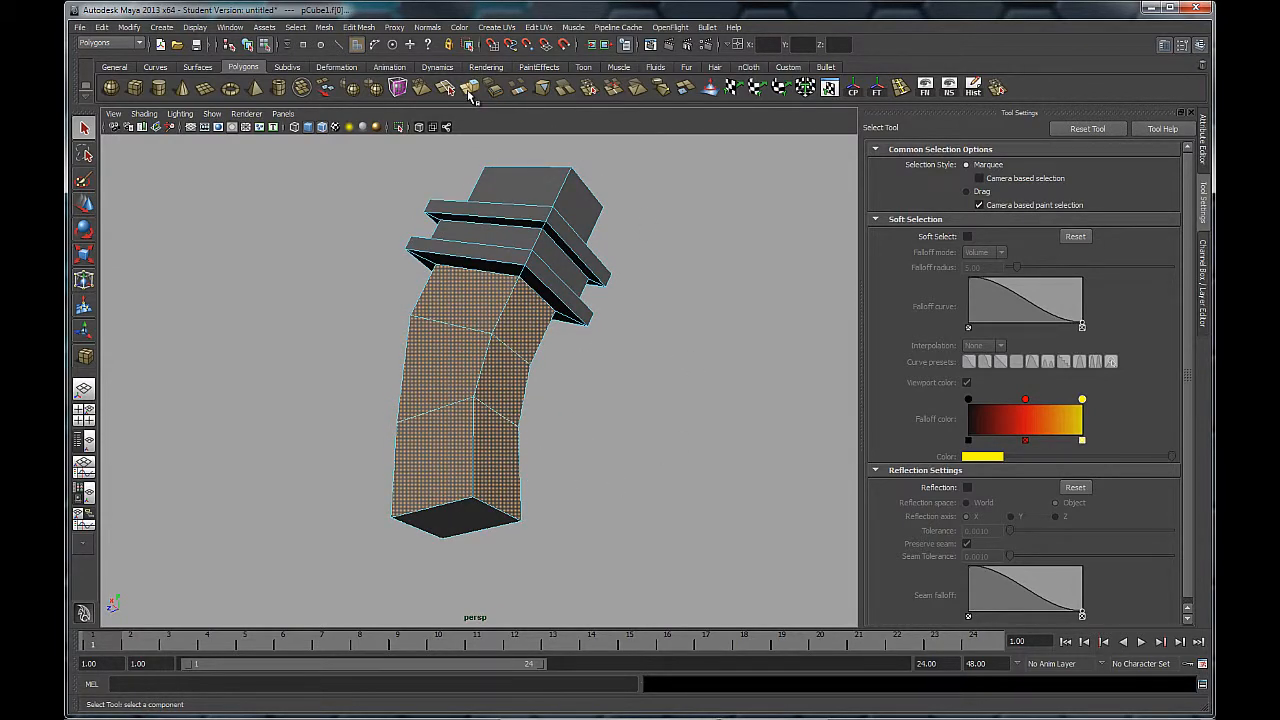
pyautogui.click(357, 28)
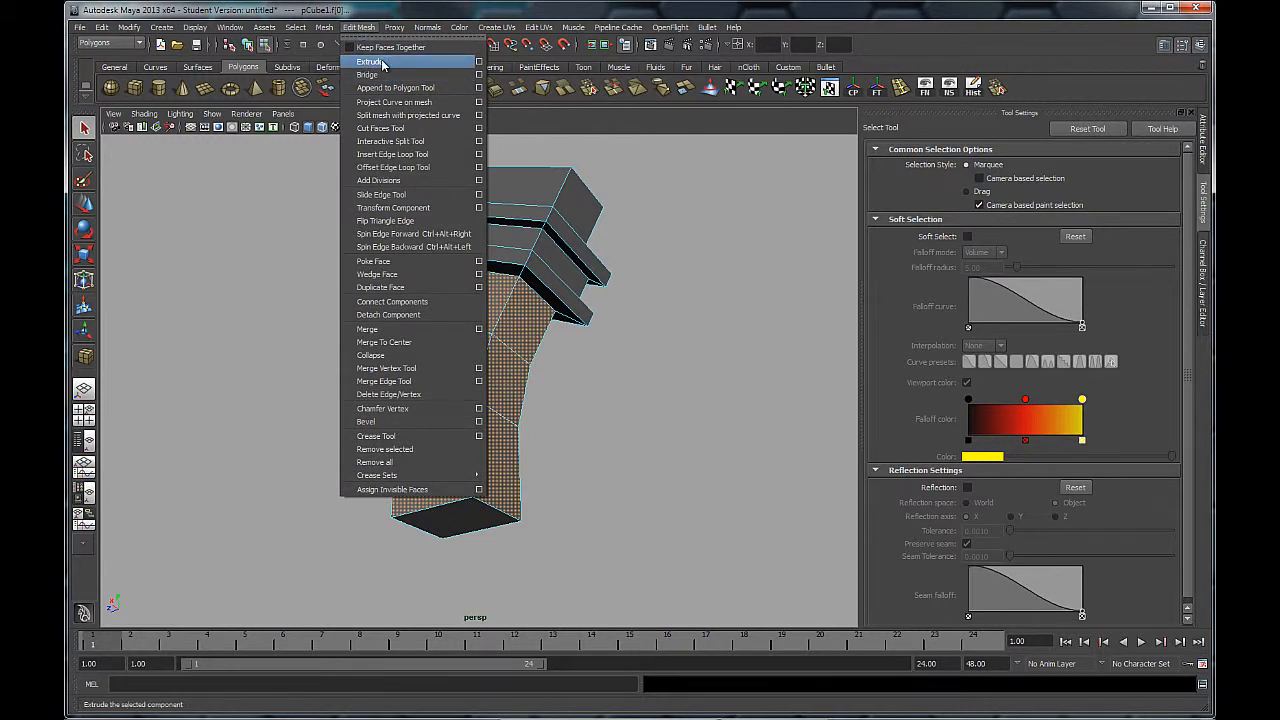
pyautogui.click(370, 62)
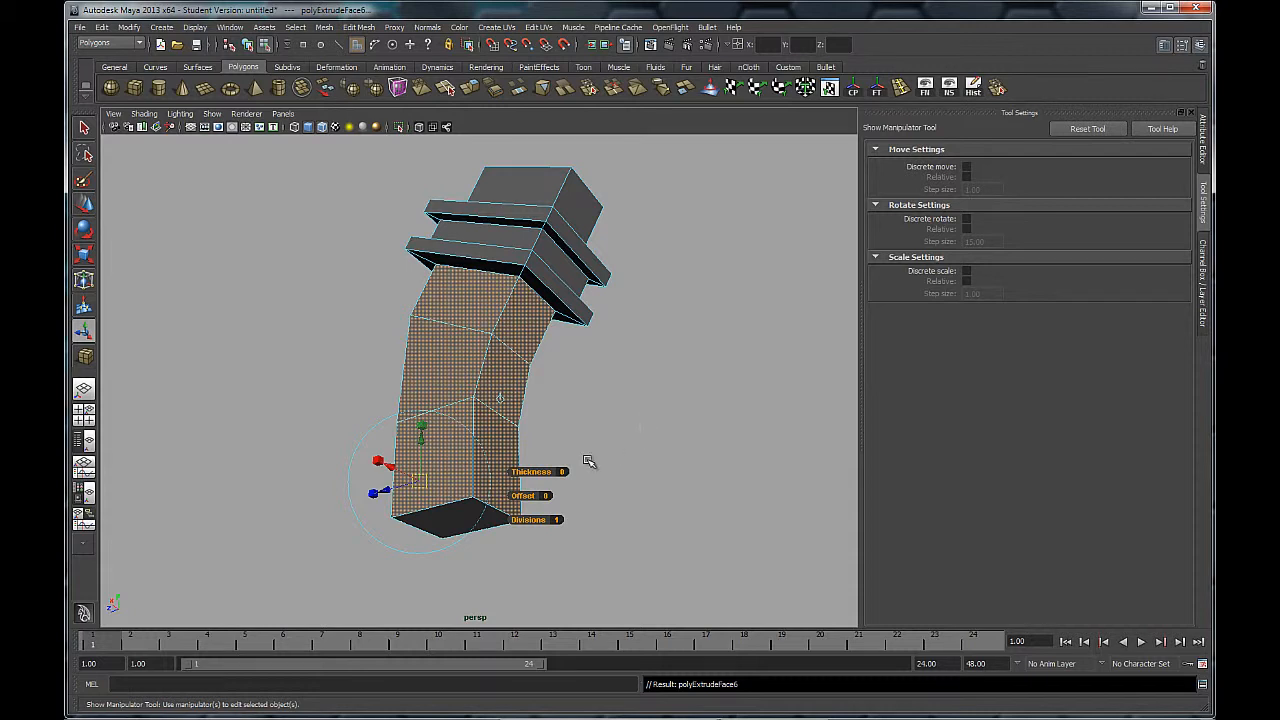
# - Pull the extruded faces outward along their normals and examine the separate blocks from several sides
pyautogui.keyDown('alt'); pyautogui.moveTo(588, 461); pyautogui.dragTo(649, 431); pyautogui.keyUp('alt')
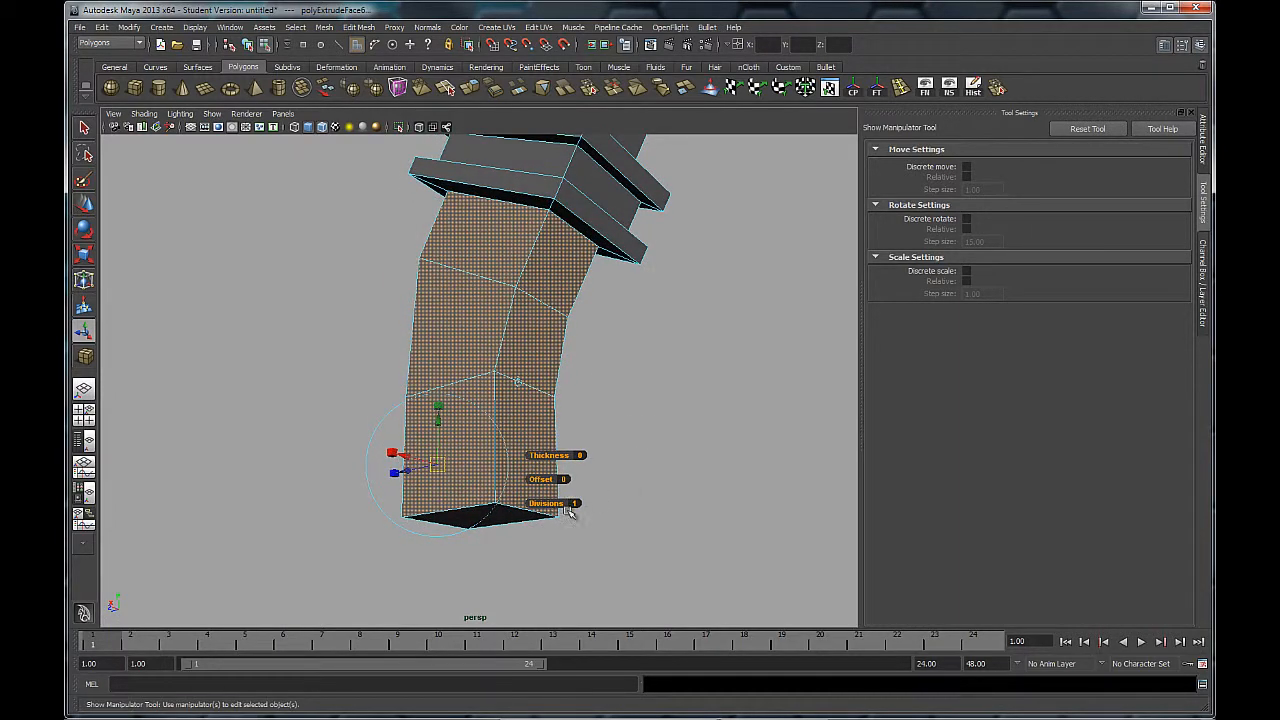
pyautogui.keyDown('alt'); pyautogui.moveTo(567, 511); pyautogui.dragTo(644, 521); pyautogui.keyUp('alt')
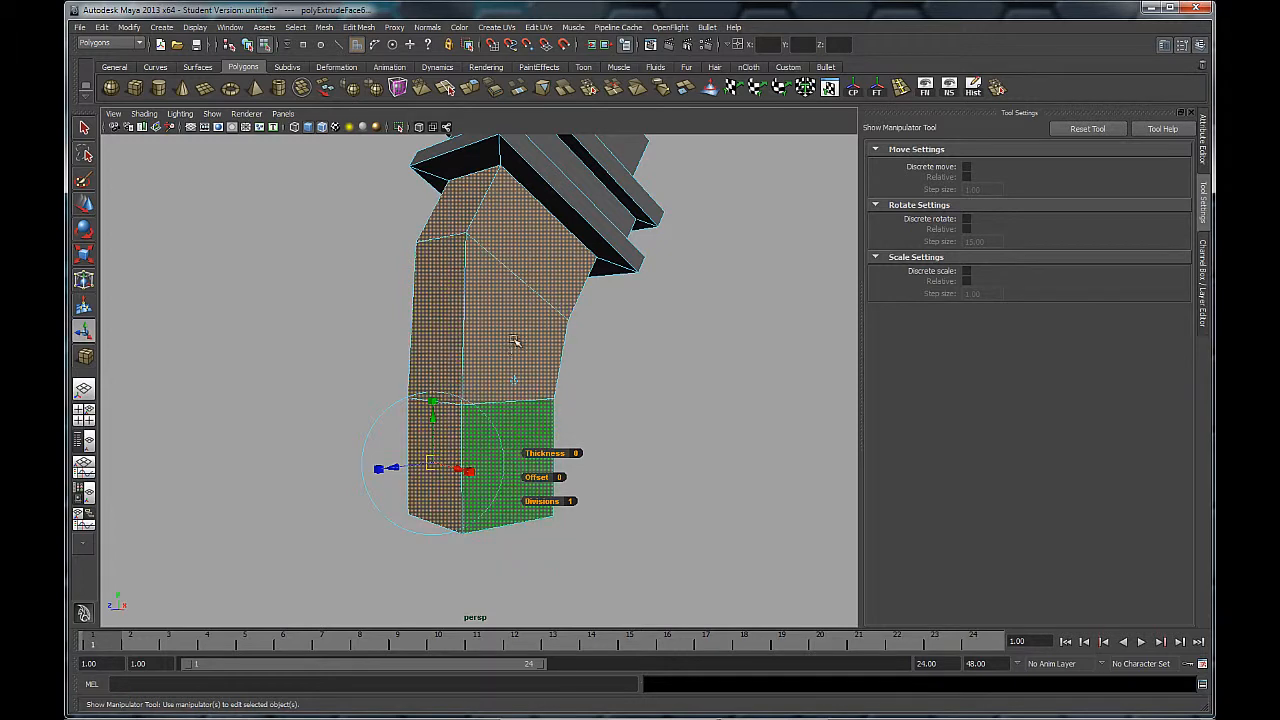
pyautogui.keyDown('alt'); pyautogui.moveTo(393, 468); pyautogui.dragTo(458, 429); pyautogui.keyUp('alt')
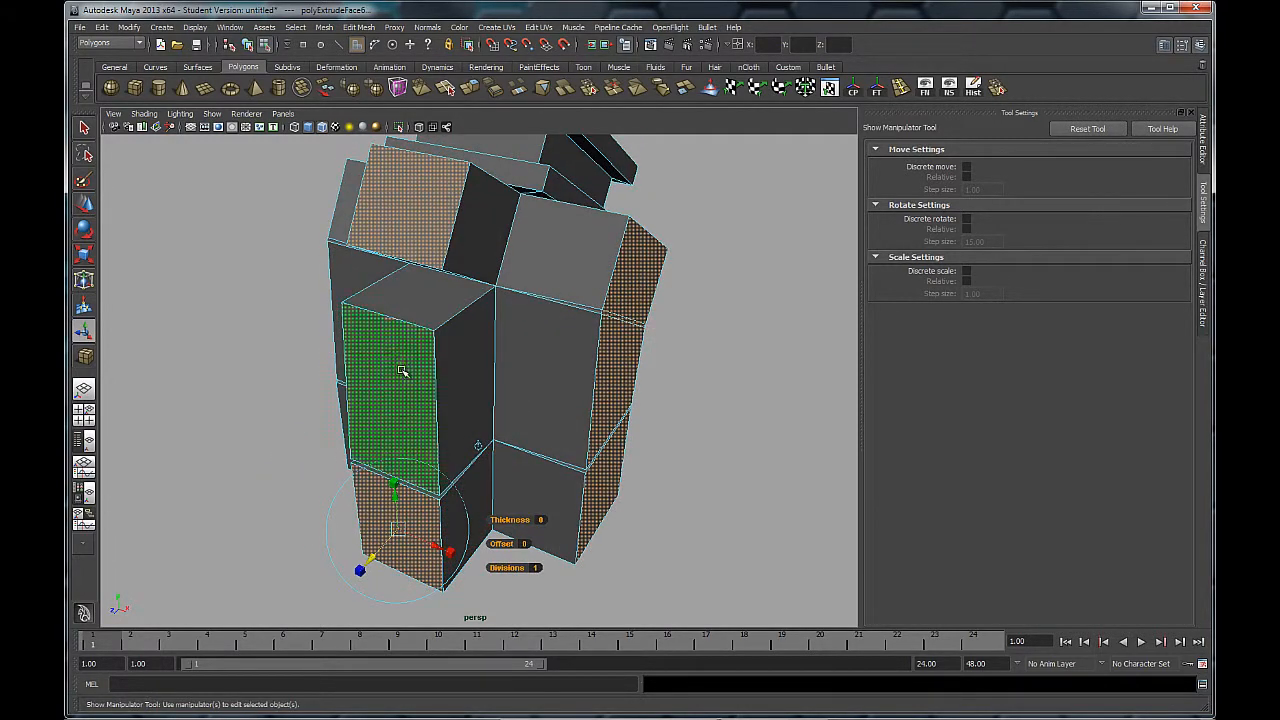
pyautogui.keyDown('alt'); pyautogui.moveTo(307, 447); pyautogui.dragTo(561, 319); pyautogui.keyUp('alt')
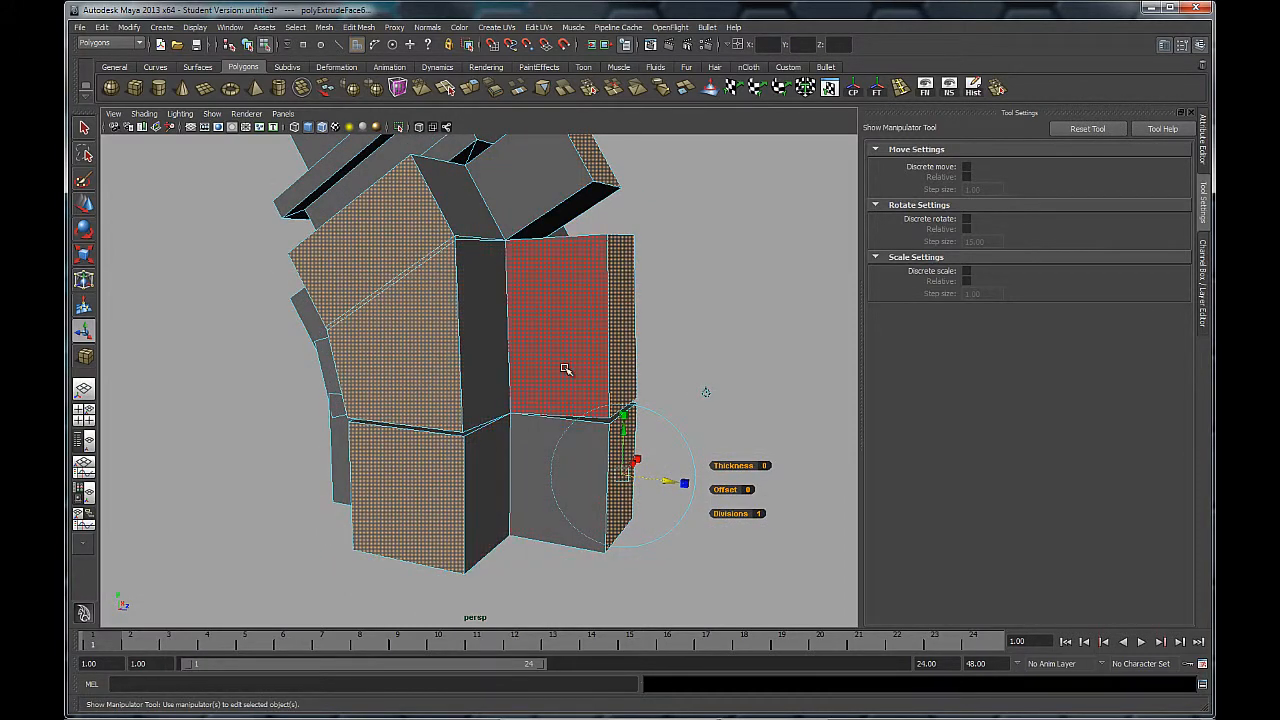
pyautogui.keyDown('alt'); pyautogui.moveTo(607, 325); pyautogui.dragTo(520, 322); pyautogui.keyUp('alt')
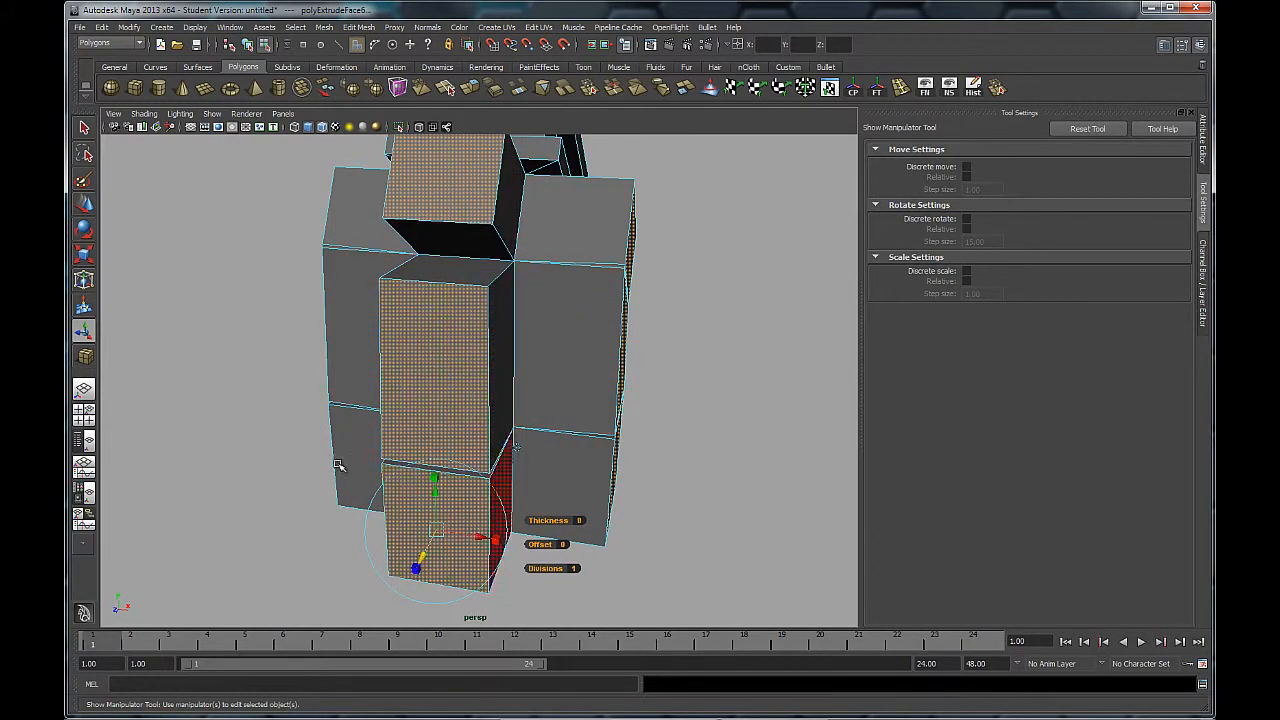
pyautogui.keyDown('alt'); pyautogui.moveTo(339, 466); pyautogui.dragTo(497, 272); pyautogui.keyUp('alt')
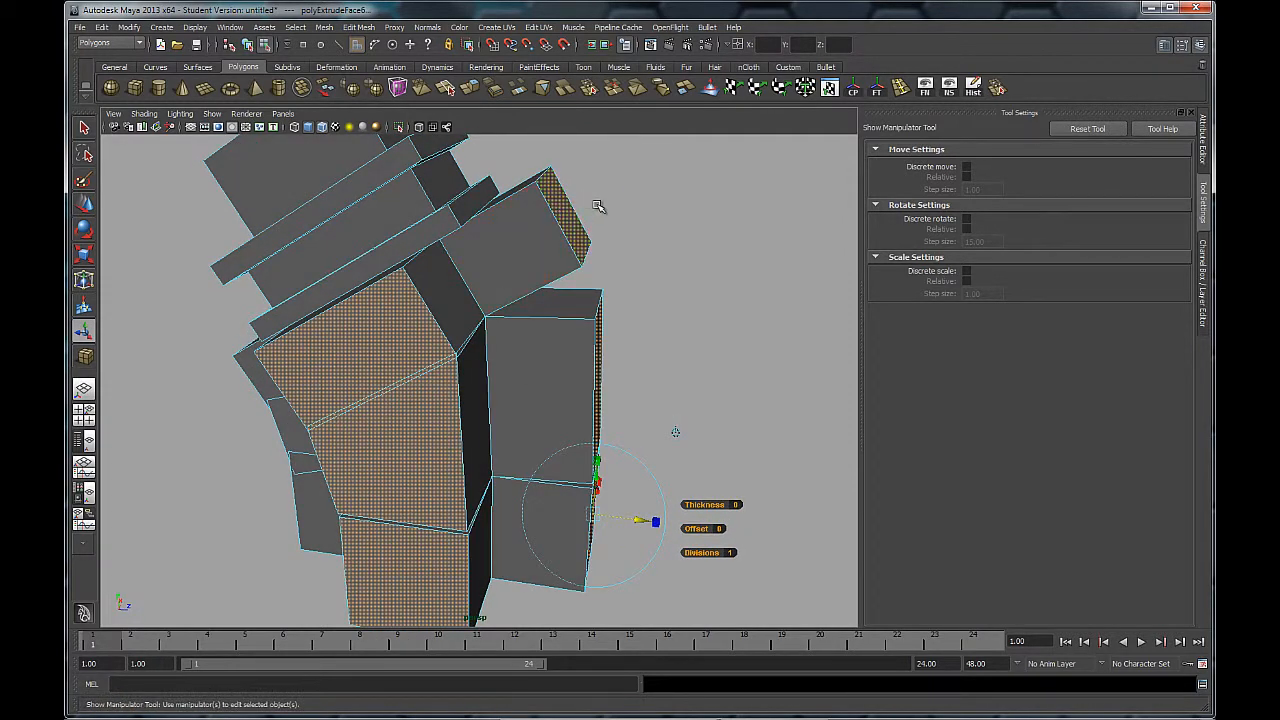
pyautogui.keyDown('alt'); pyautogui.moveTo(618, 298); pyautogui.dragTo(531, 243); pyautogui.keyUp('alt')
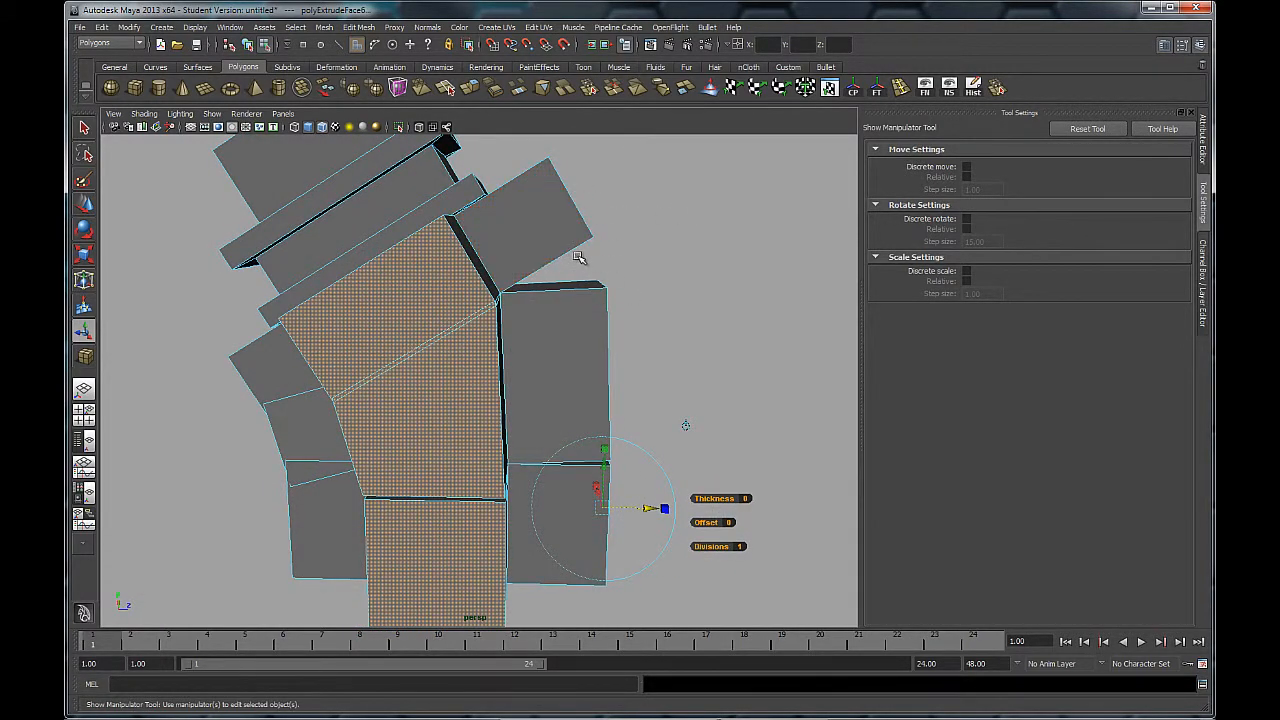
pyautogui.keyDown('alt'); pyautogui.moveTo(628, 323); pyautogui.dragTo(614, 297); pyautogui.keyUp('alt')
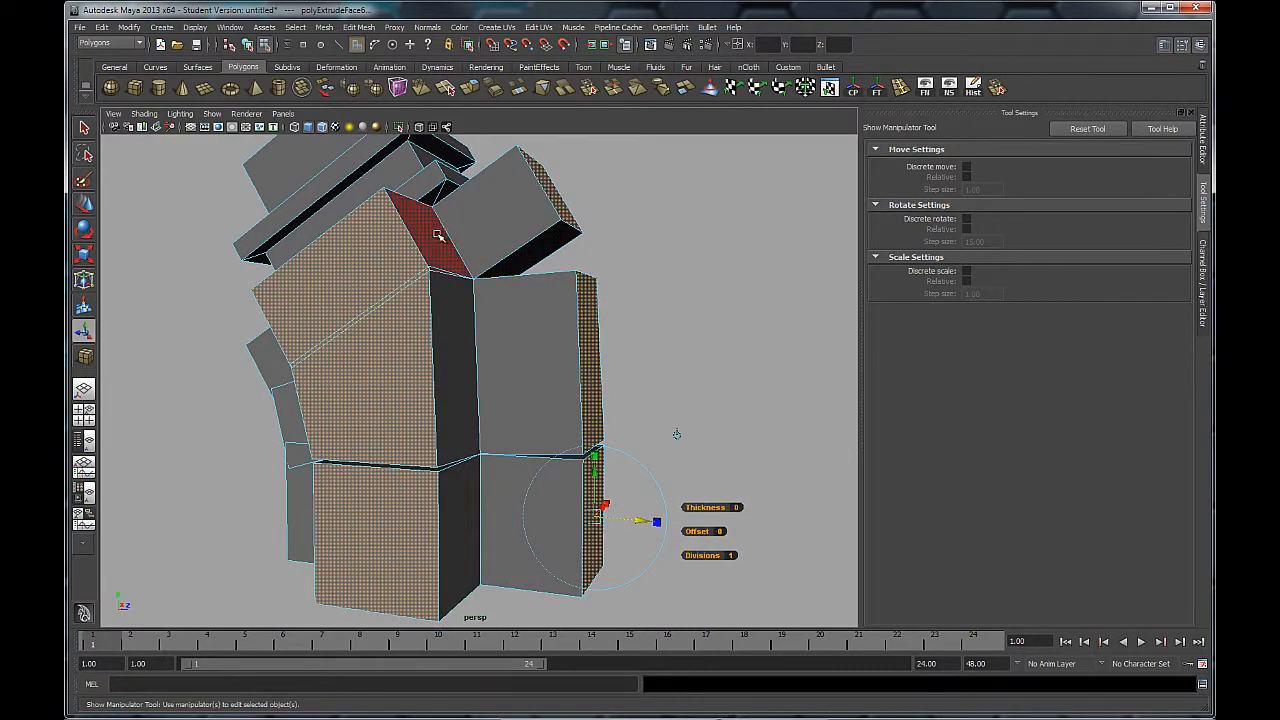
pyautogui.keyDown('alt'); pyautogui.moveTo(519, 346); pyautogui.dragTo(600, 330); pyautogui.keyUp('alt')
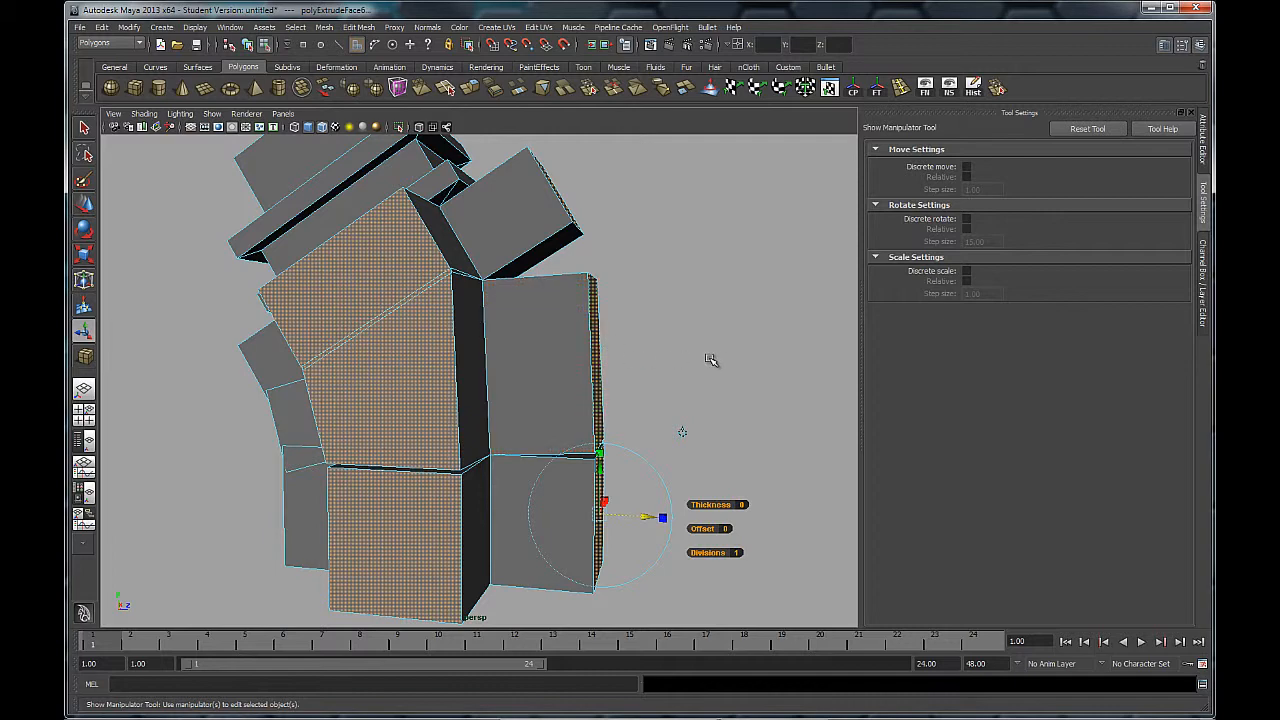
# - Pull the extruded faces slightly back in, and undo both moves of the extruded faces
pyautogui.moveTo(650, 517); pyautogui.dragTo(622, 513)
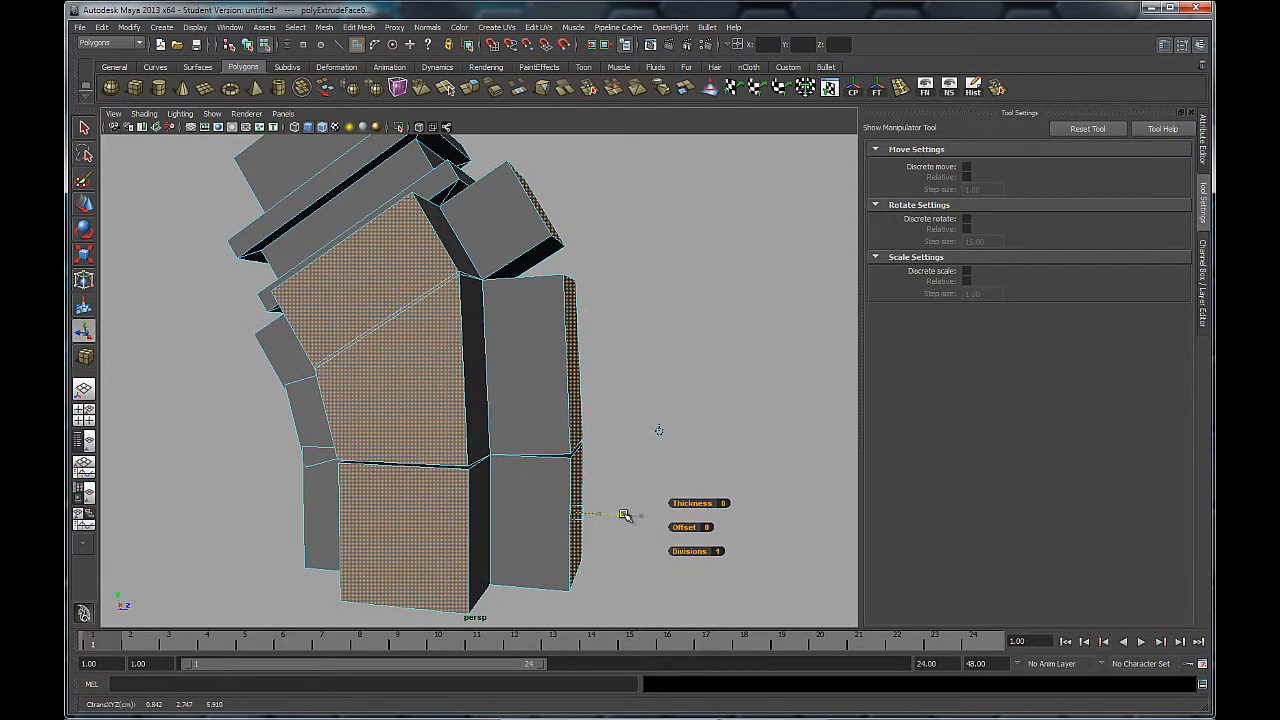
pyautogui.hotkey('ctrl', 'z')
pyautogui.hotkey('ctrl', 'z')
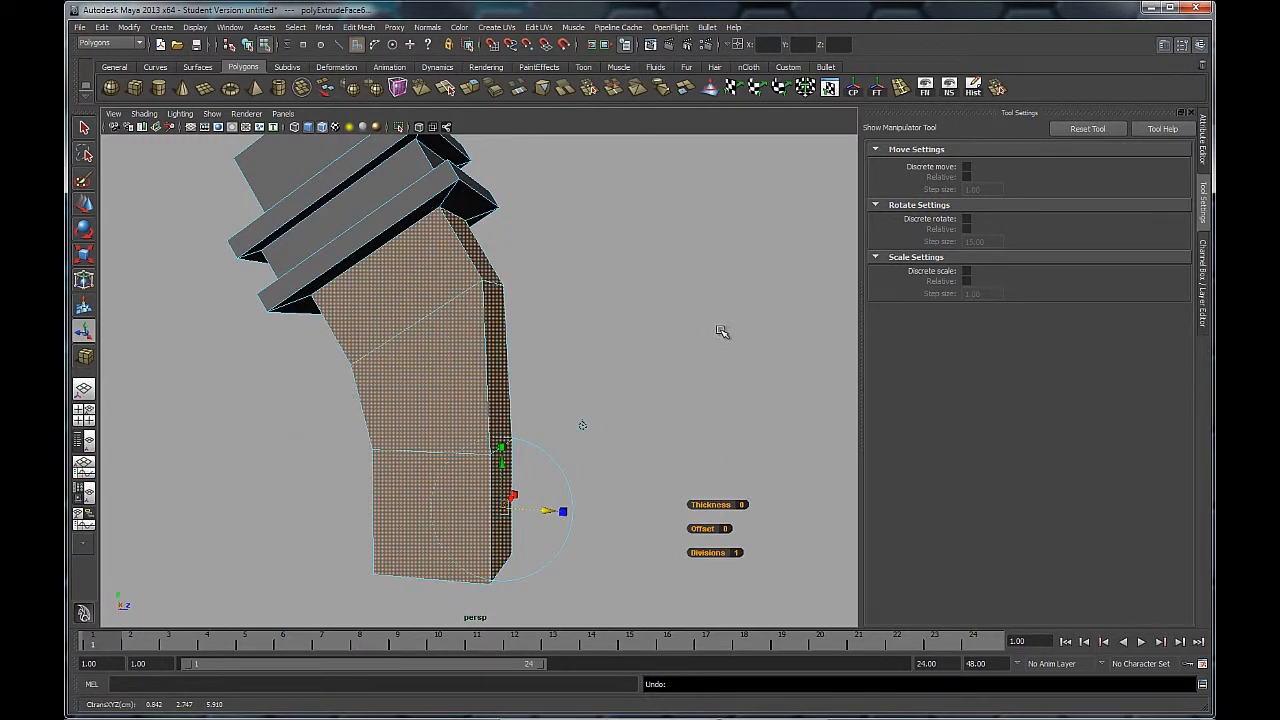
# - Set the extrusion's Offset to 0.5 to inset every side face individually
pyautogui.keyDown('alt'); pyautogui.moveTo(722, 332); pyautogui.dragTo(590, 384); pyautogui.keyUp('alt')
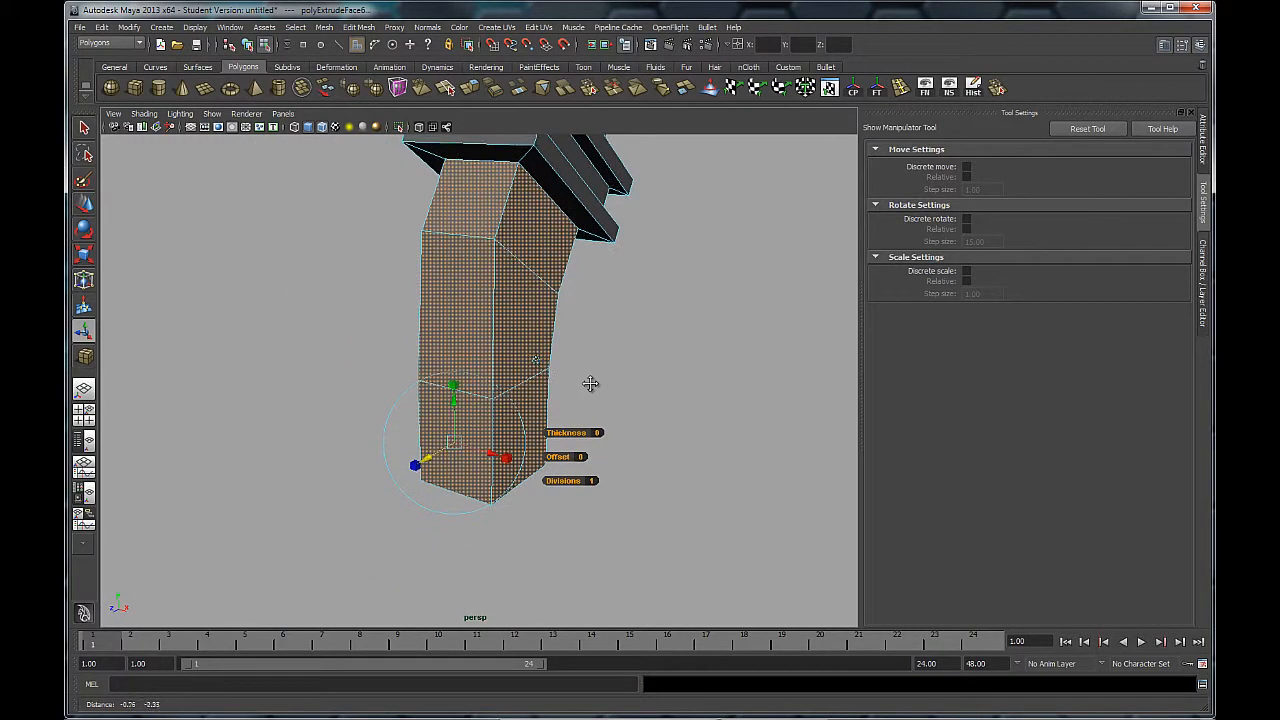
pyautogui.keyDown('alt'); pyautogui.moveTo(590, 384); pyautogui.dragTo(640, 437, button='right'); pyautogui.keyUp('alt')
pyautogui.keyDown('alt'); pyautogui.moveTo(640, 437); pyautogui.dragTo(638, 392, button='middle'); pyautogui.keyUp('alt')
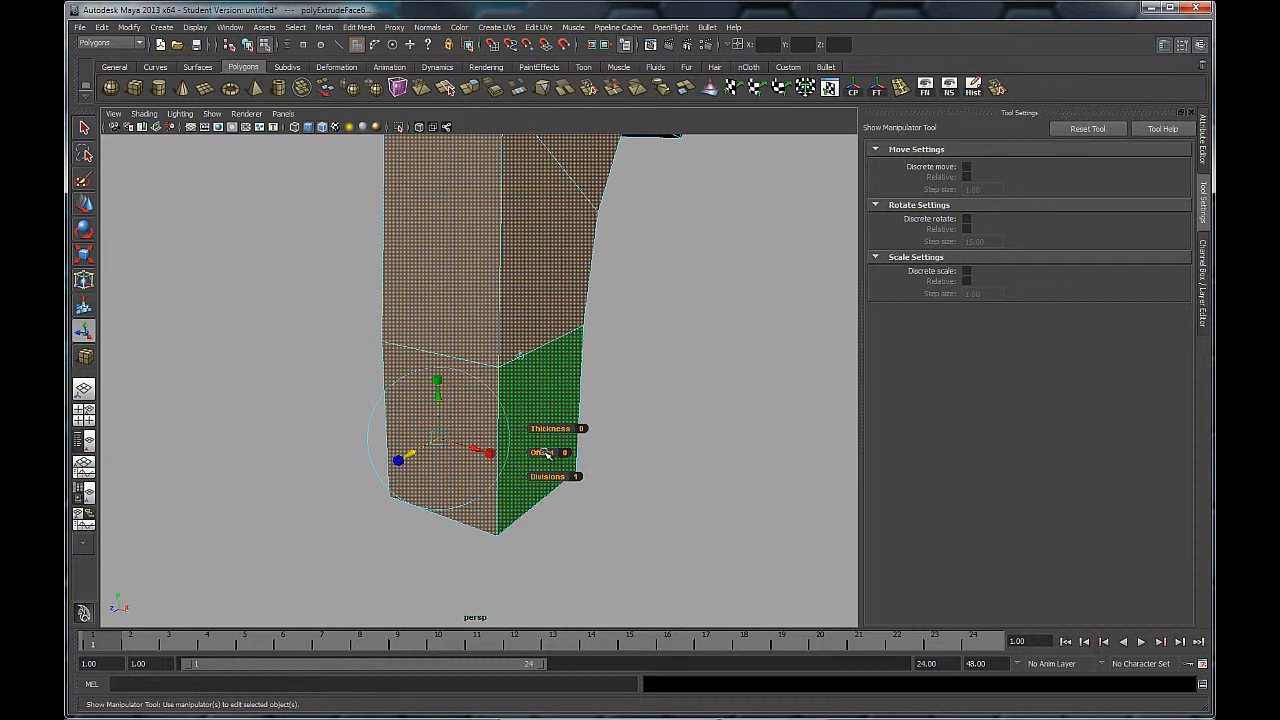
pyautogui.moveTo(545, 455); pyautogui.dragTo(548, 452)
pyautogui.keyDown('alt'); pyautogui.moveTo(676, 520); pyautogui.dragTo(631, 431, button='right'); pyautogui.keyUp('alt')
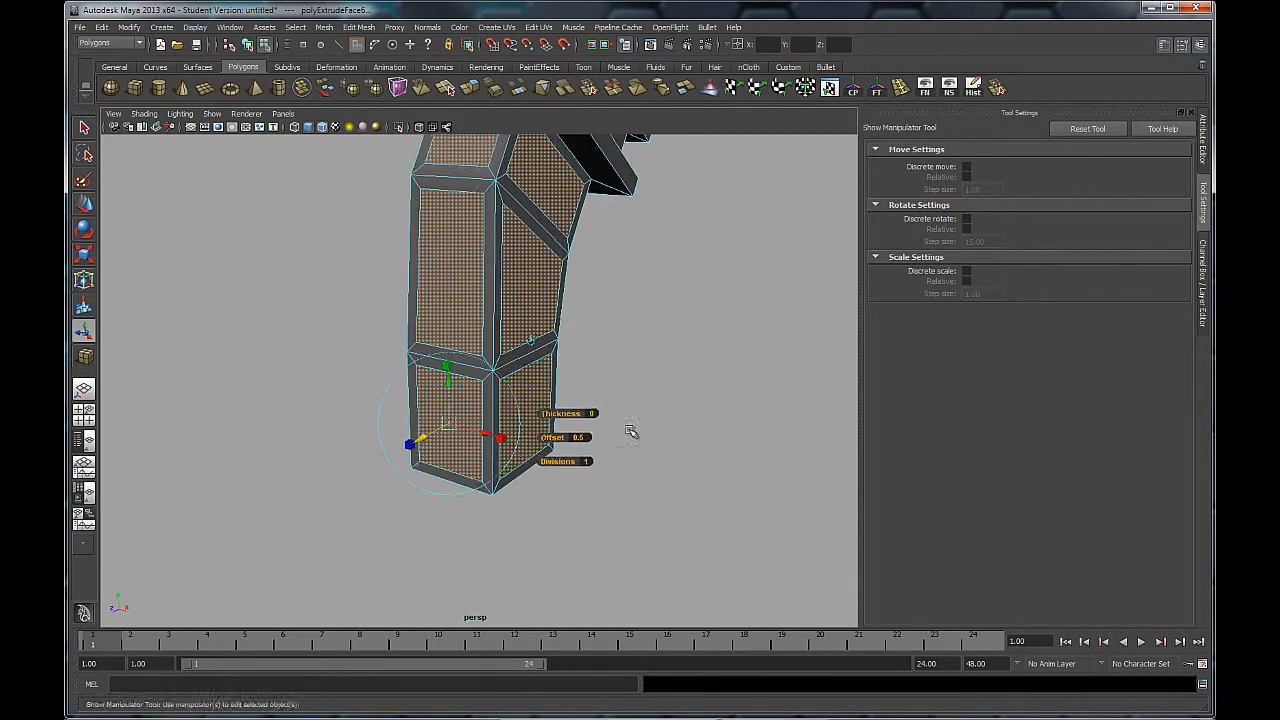
pyautogui.keyDown('alt'); pyautogui.moveTo(676, 331); pyautogui.dragTo(651, 397, button='middle'); pyautogui.keyUp('alt')
pyautogui.keyDown('alt'); pyautogui.moveTo(277, 337); pyautogui.dragTo(395, 220); pyautogui.keyUp('alt')
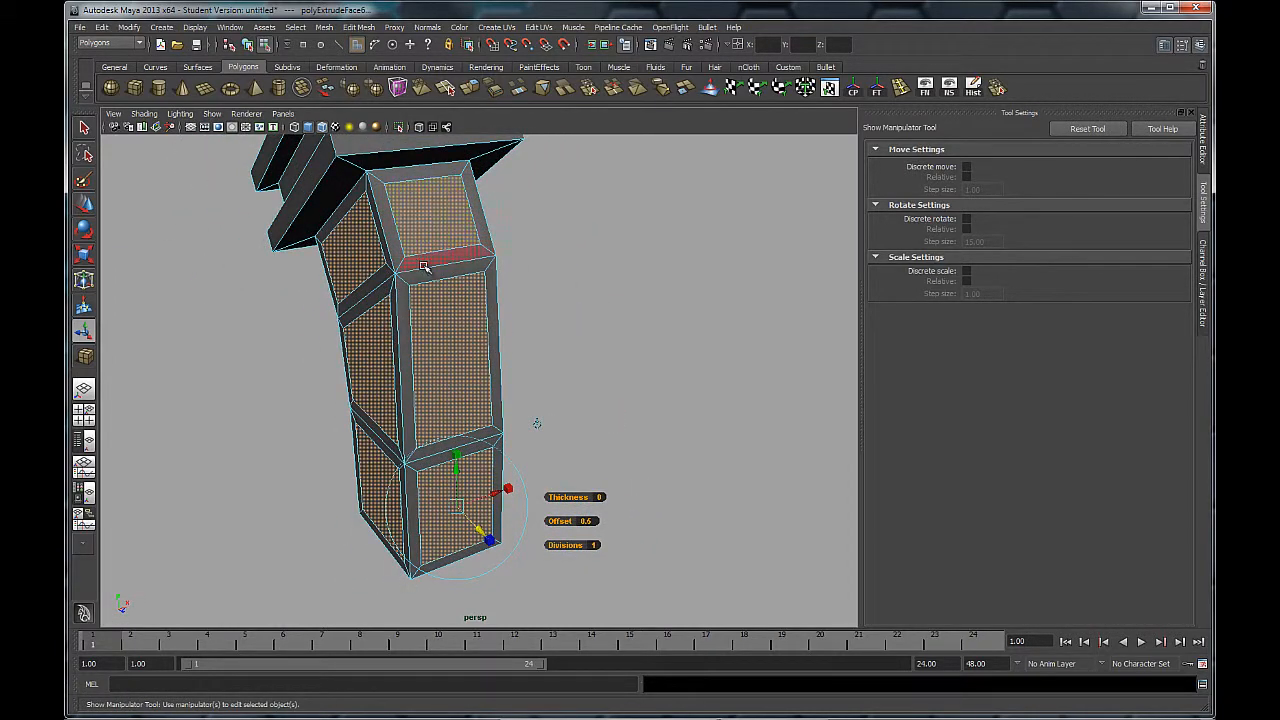
pyautogui.keyDown('alt'); pyautogui.moveTo(375, 375); pyautogui.dragTo(507, 410); pyautogui.keyUp('alt')
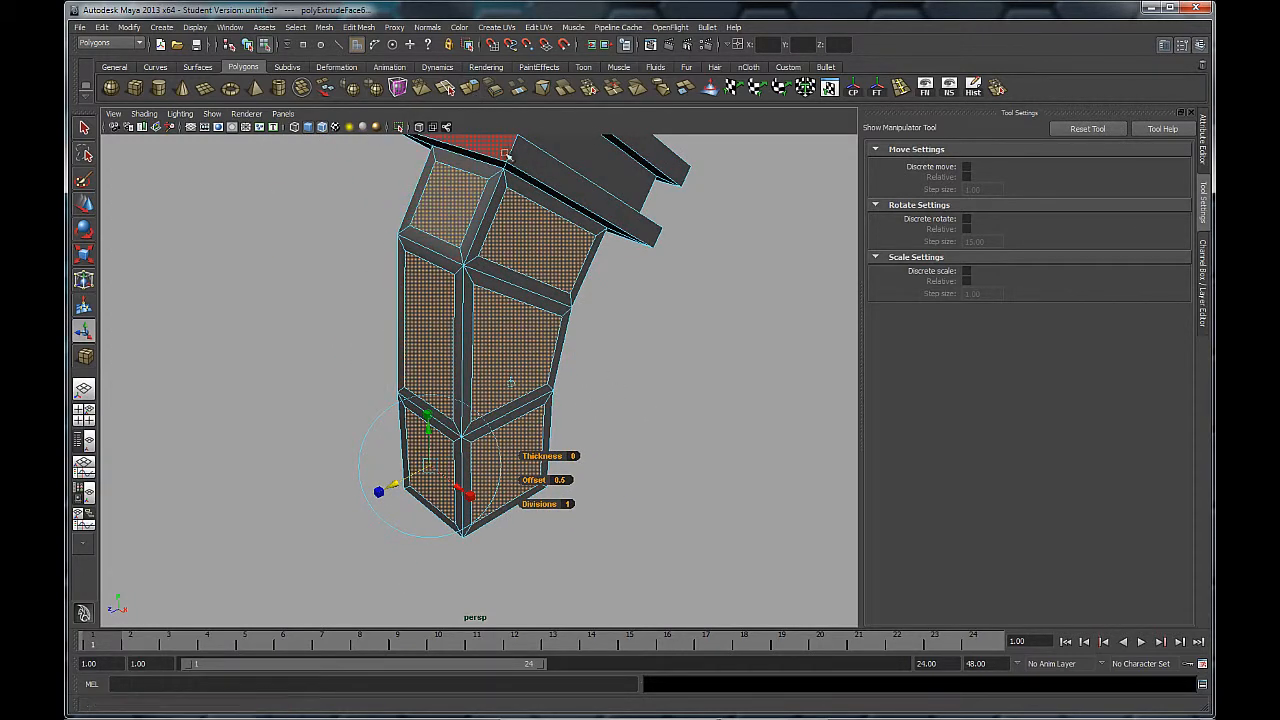
# - Extrude the inset faces again and push them slightly inward to form recessed panels
pyautogui.hotkey('ctrl', 'e')
pyautogui.keyDown('alt'); pyautogui.moveTo(651, 400); pyautogui.dragTo(560, 450); pyautogui.keyUp('alt')
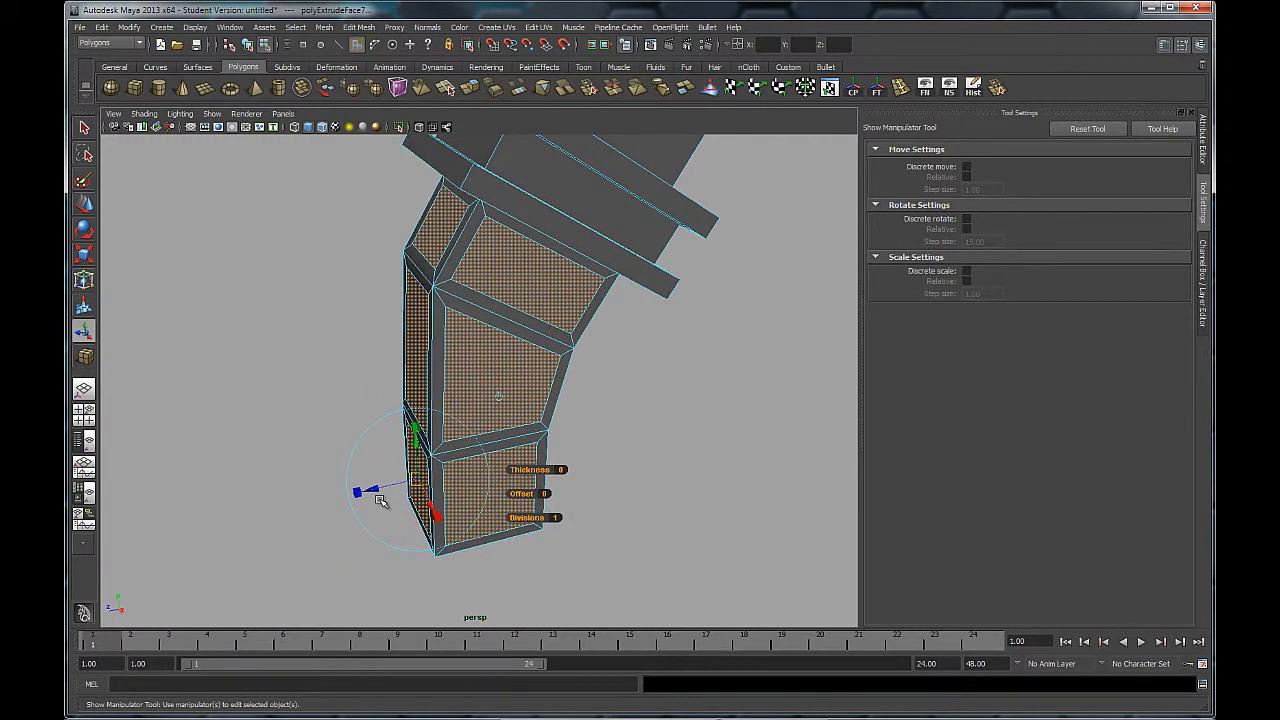
pyautogui.moveTo(372, 491); pyautogui.dragTo(386, 491)
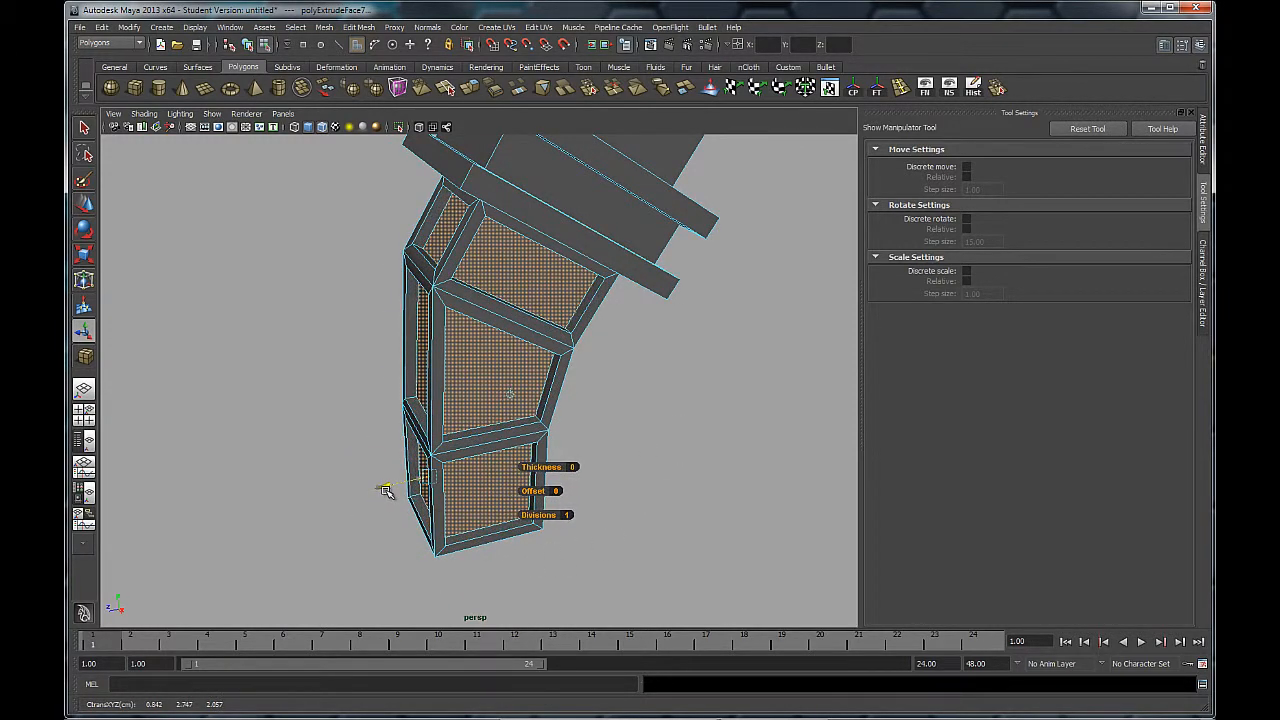
# - Return to object mode and examine the recessed panels and collar of the model from several sides
pyautogui.keyDown('alt'); pyautogui.moveTo(309, 551); pyautogui.dragTo(574, 452); pyautogui.keyUp('alt')
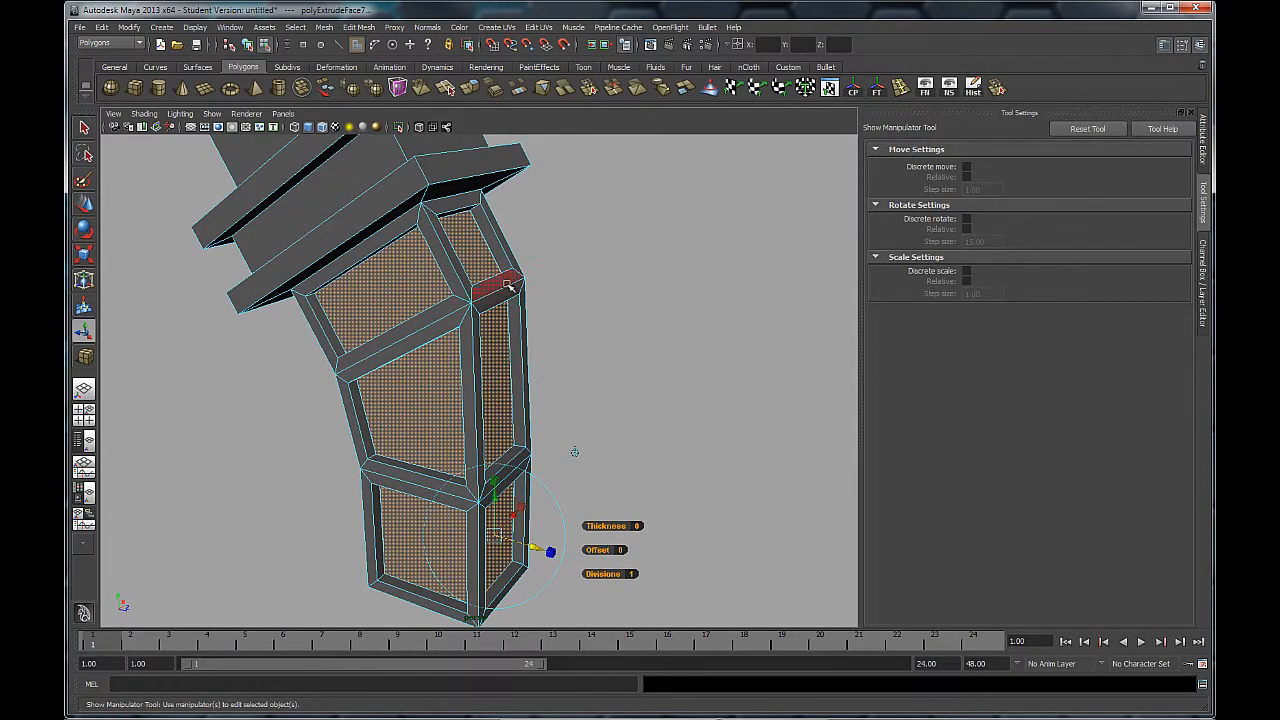
pyautogui.moveTo(509, 286); pyautogui.dragTo(540, 271, button='right')
pyautogui.keyDown('alt'); pyautogui.moveTo(618, 509); pyautogui.dragTo(468, 344); pyautogui.keyUp('alt')
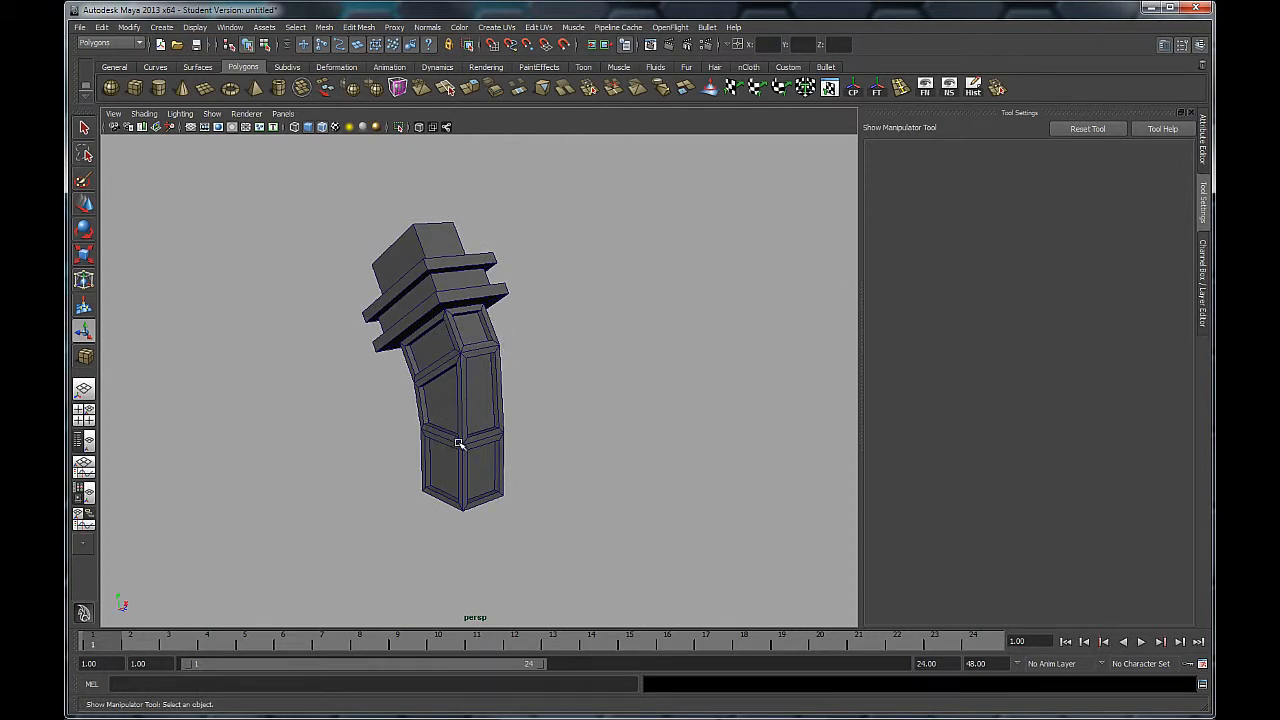
pyautogui.keyDown('alt'); pyautogui.moveTo(587, 492); pyautogui.dragTo(478, 437); pyautogui.keyUp('alt')
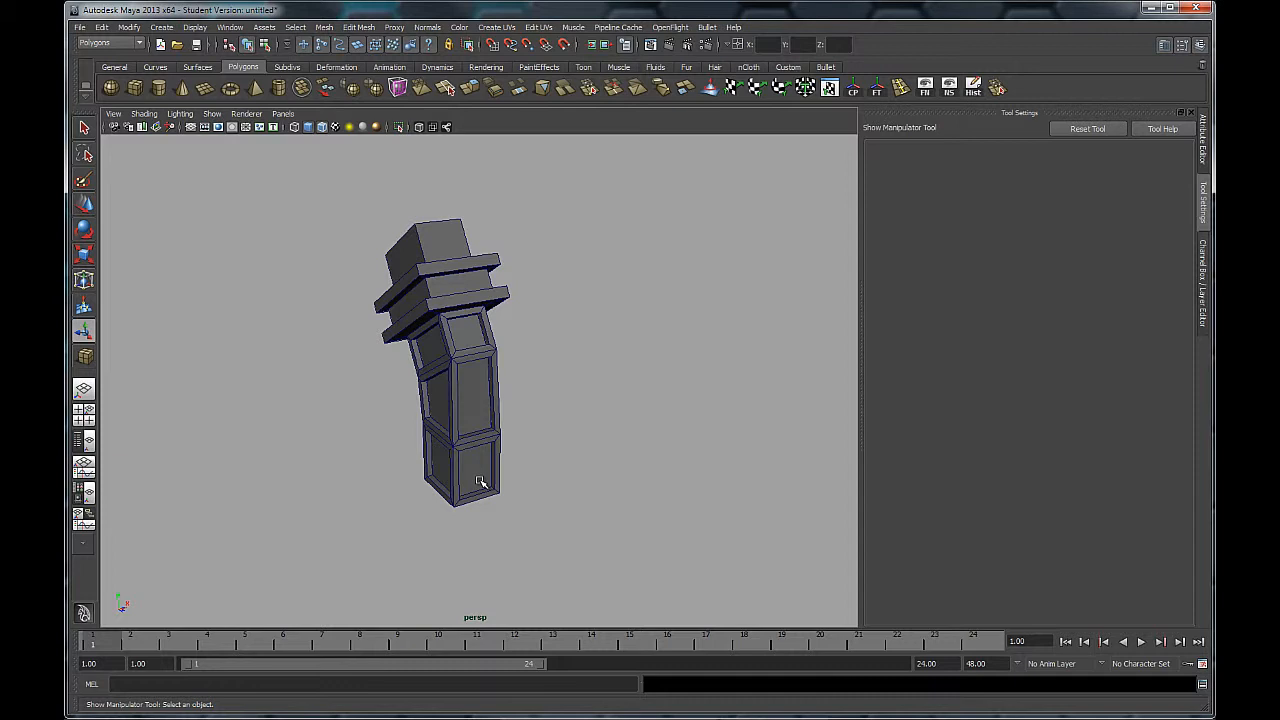
pyautogui.keyDown('alt'); pyautogui.moveTo(366, 440); pyautogui.dragTo(381, 395); pyautogui.keyUp('alt')
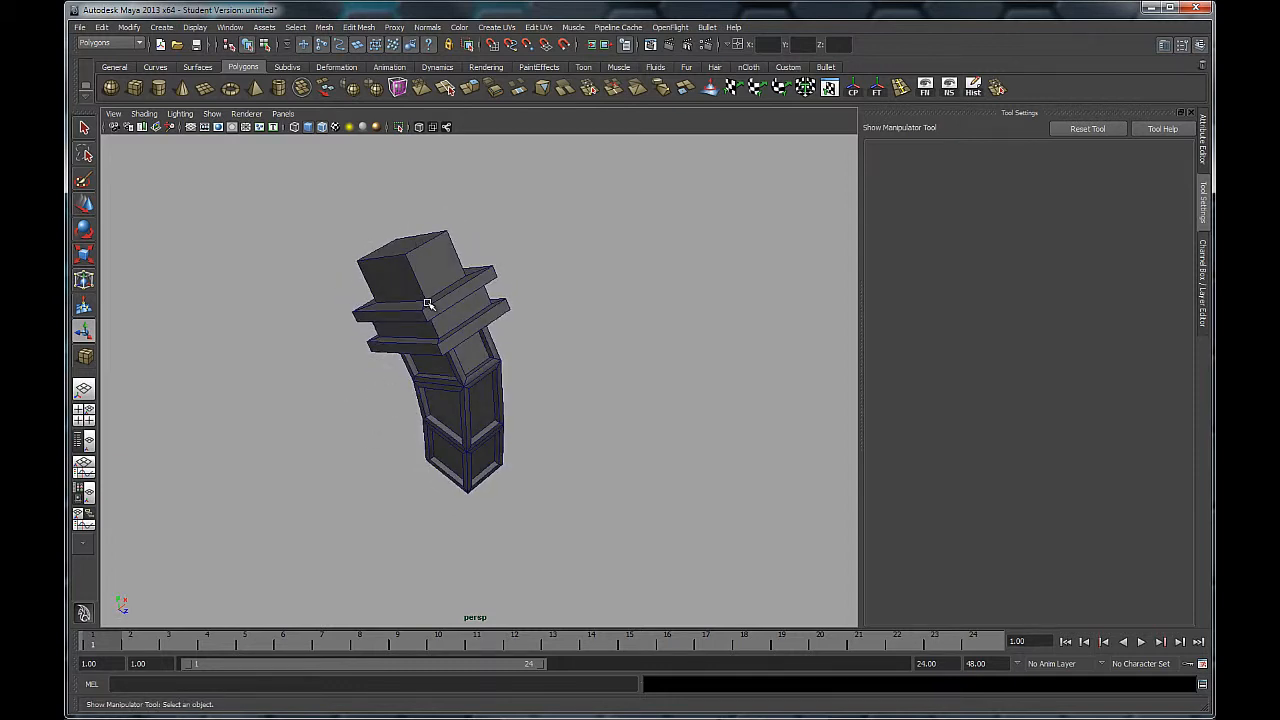
pyautogui.keyDown('alt'); pyautogui.moveTo(490, 317); pyautogui.dragTo(443, 290); pyautogui.keyUp('alt')
# - Select all faces of the model's end block and extrude them in place without moving them
pyautogui.click(440, 348)
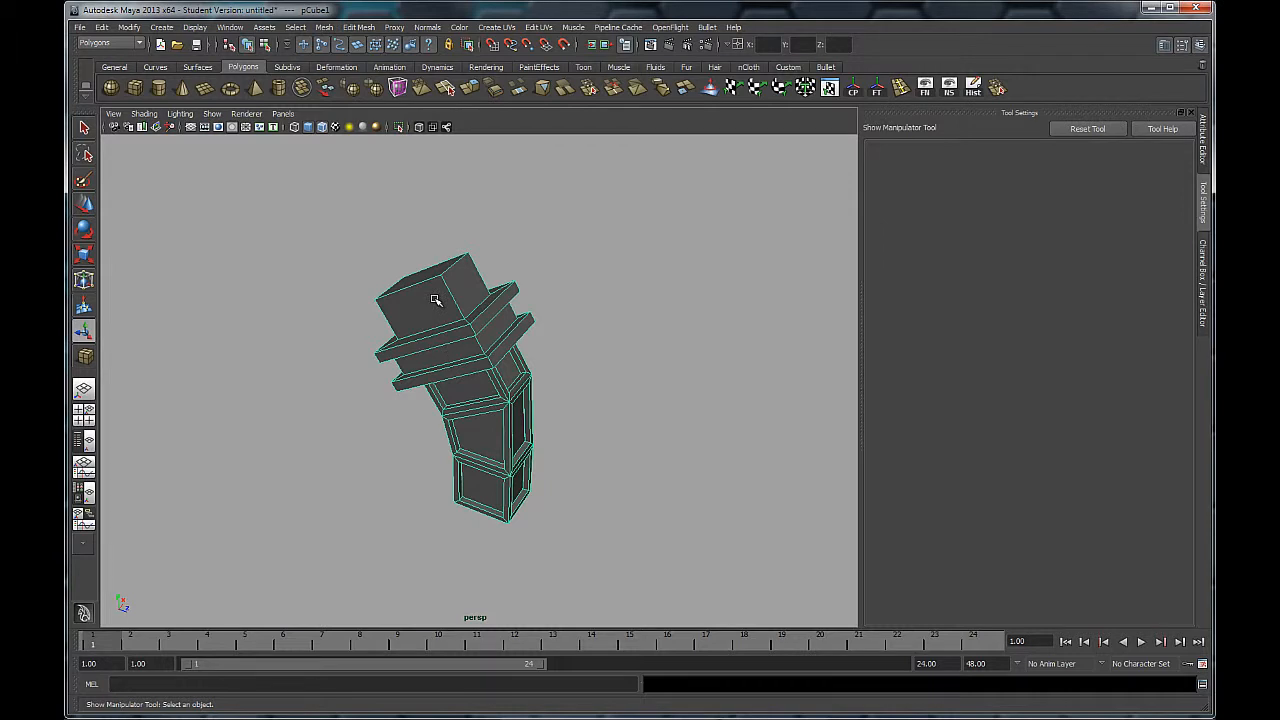
pyautogui.moveTo(435, 302); pyautogui.dragTo(436, 321, button='right')
pyautogui.keyDown('alt'); pyautogui.moveTo(449, 304); pyautogui.dragTo(436, 297); pyautogui.keyUp('alt')
pyautogui.moveTo(490, 229); pyautogui.dragTo(430, 250)
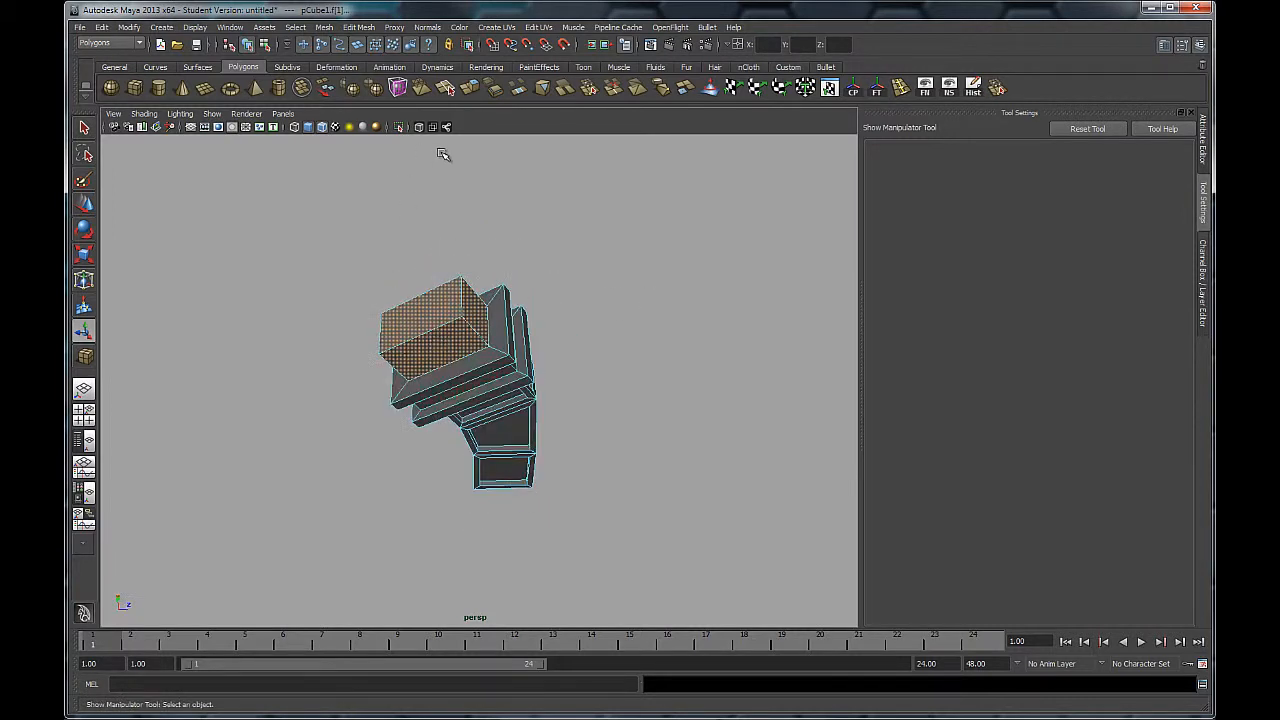
pyautogui.click(476, 92)
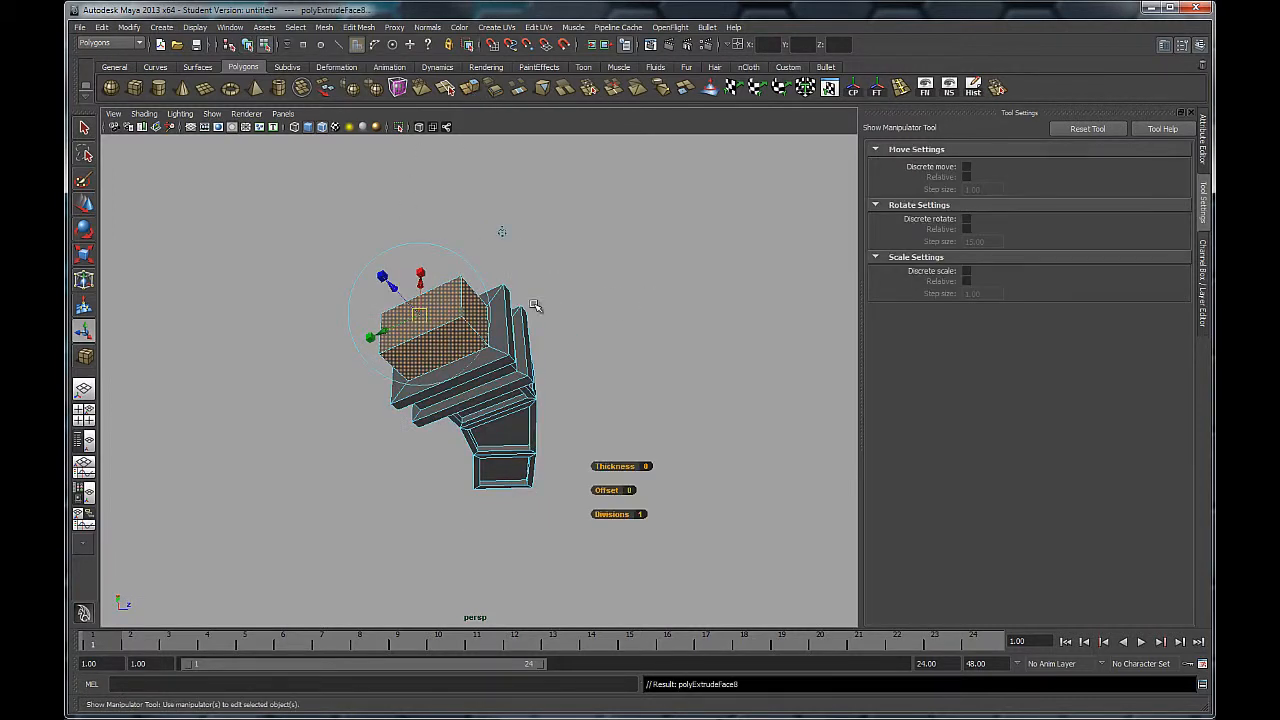
# - Deselect the extruded end-block faces, undo that deselection, clear the selection again and return to the Select Tool
pyautogui.click(203, 222)
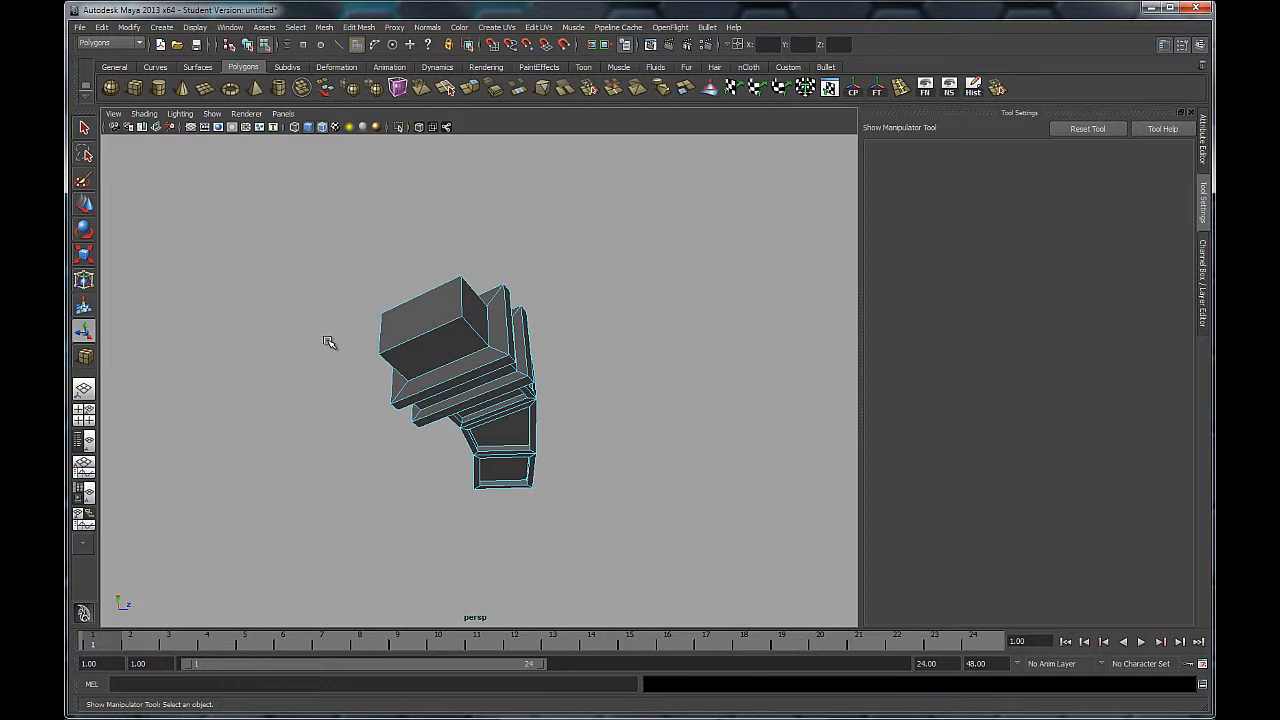
pyautogui.hotkey('ctrl', 'z')
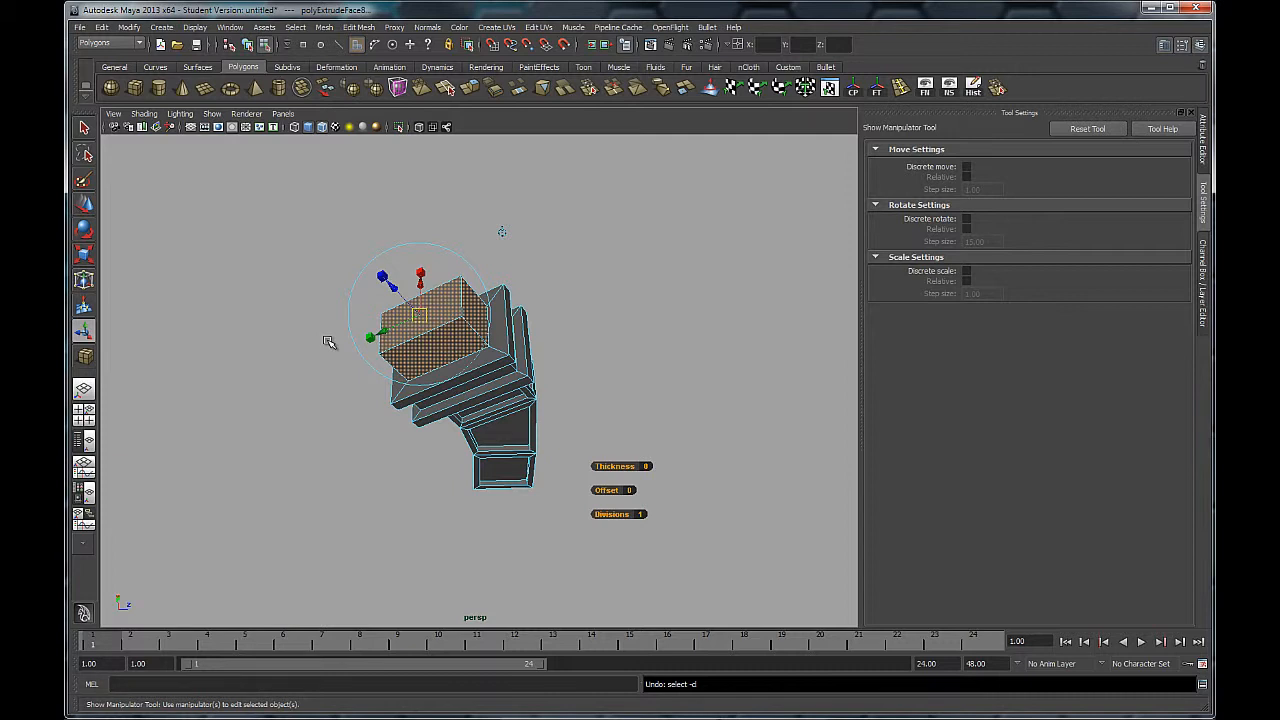
pyautogui.keyDown('alt'); pyautogui.moveTo(366, 406); pyautogui.dragTo(318, 400); pyautogui.keyUp('alt')
pyautogui.keyDown('alt'); pyautogui.moveTo(321, 415); pyautogui.dragTo(327, 452, button='middle'); pyautogui.keyUp('alt')
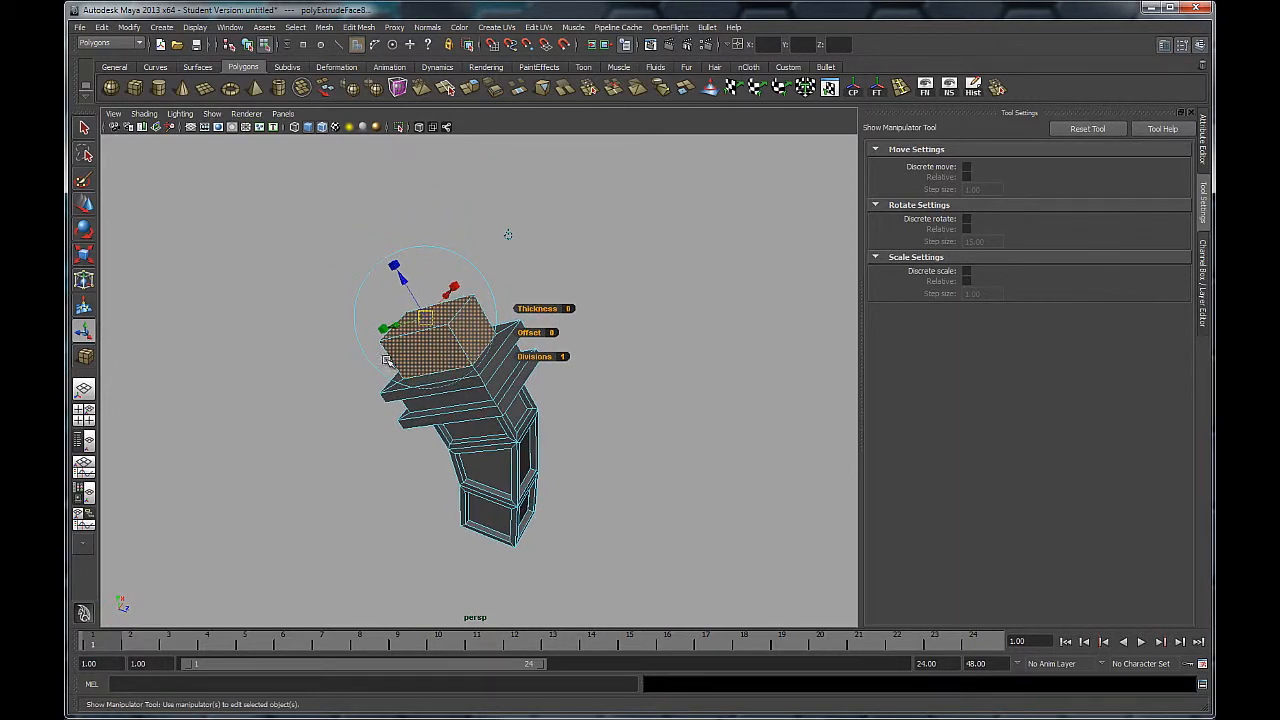
pyautogui.click(309, 302)
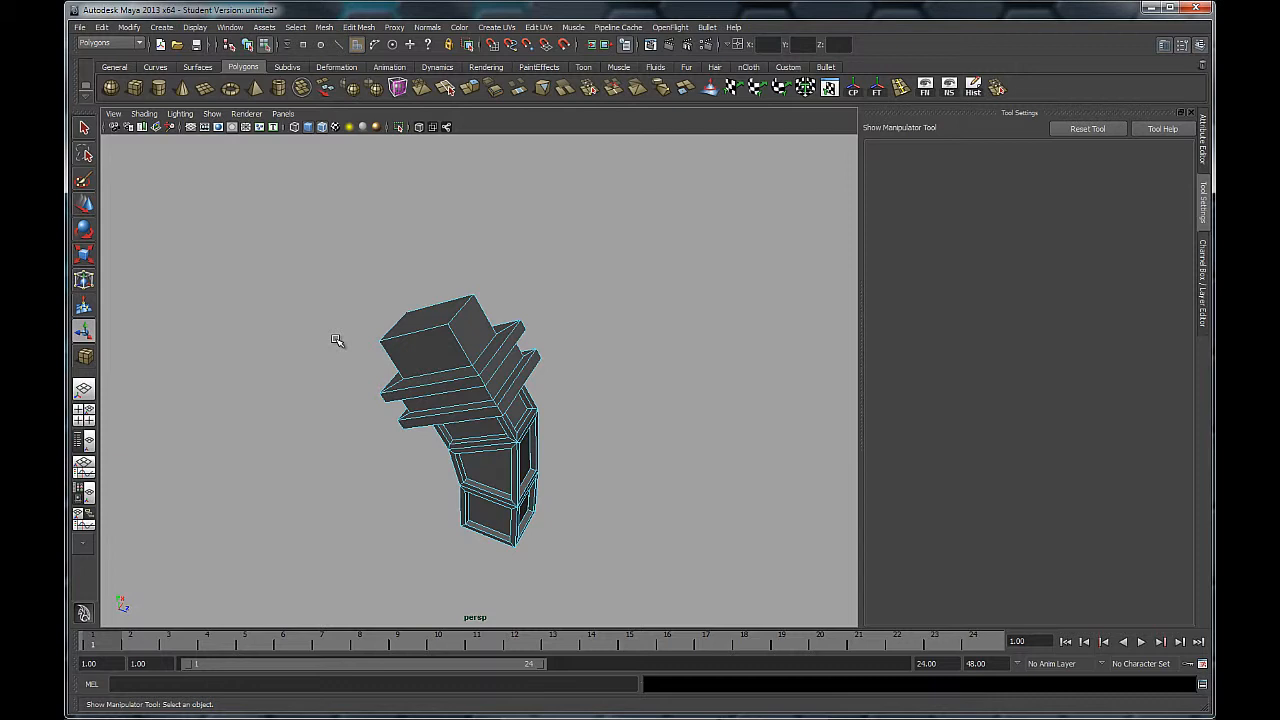
pyautogui.keyDown('alt'); pyautogui.moveTo(346, 363); pyautogui.dragTo(357, 355); pyautogui.keyUp('alt')
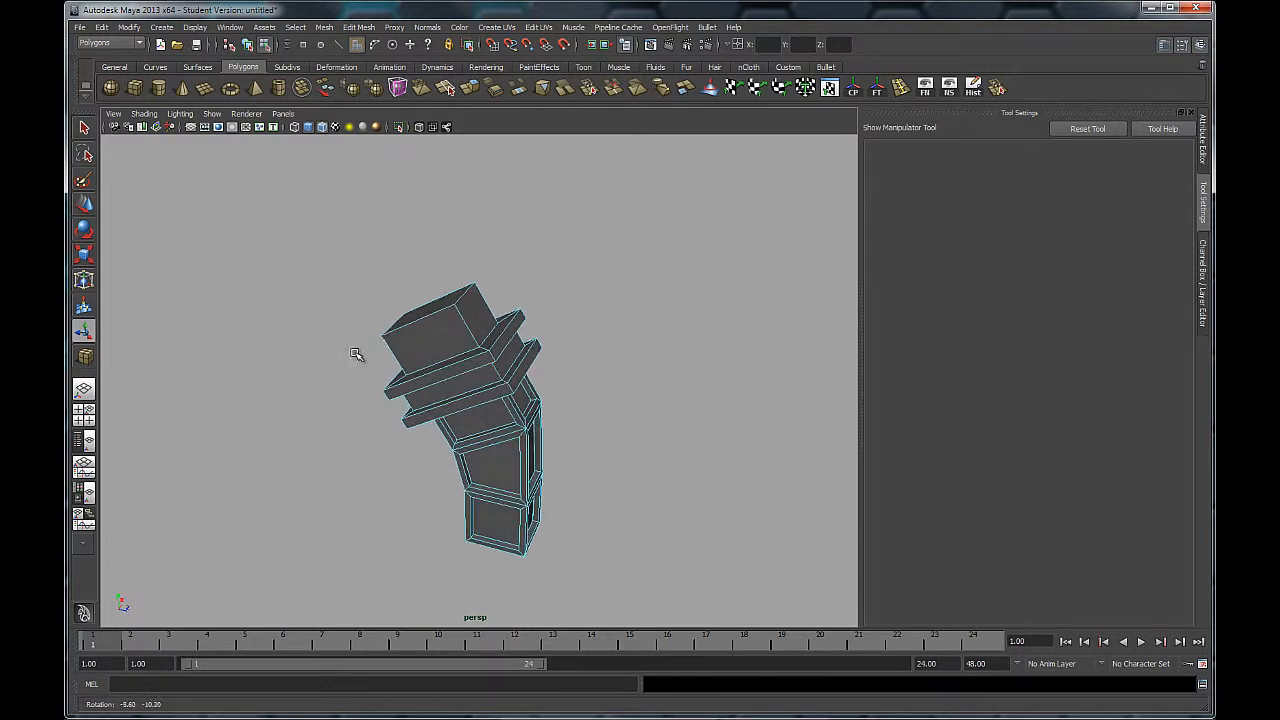
pyautogui.click(85, 128)
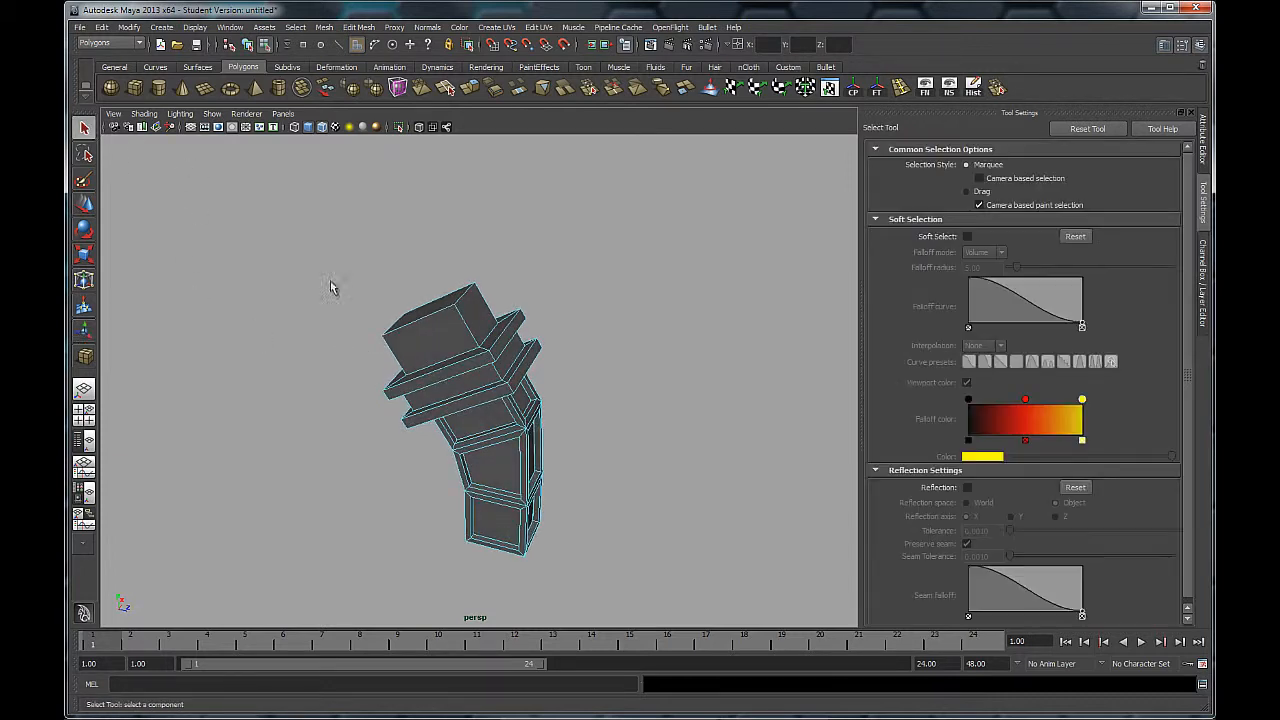
# - Reselect the end block's faces, extrude them a second time and pull them outward along their normals
pyautogui.keyDown('alt'); pyautogui.moveTo(436, 356); pyautogui.dragTo(465, 319); pyautogui.keyUp('alt')
pyautogui.moveTo(483, 258); pyautogui.dragTo(383, 320)
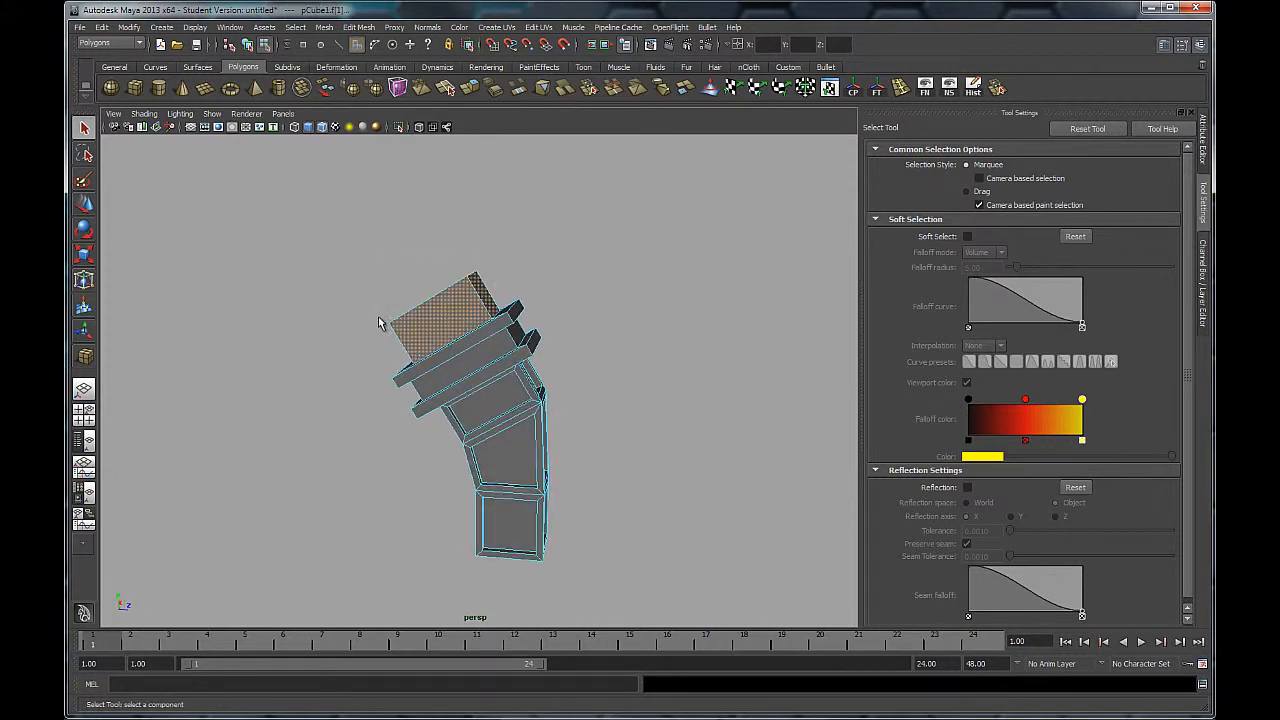
pyautogui.keyDown('alt'); pyautogui.moveTo(334, 380); pyautogui.dragTo(374, 373); pyautogui.keyUp('alt')
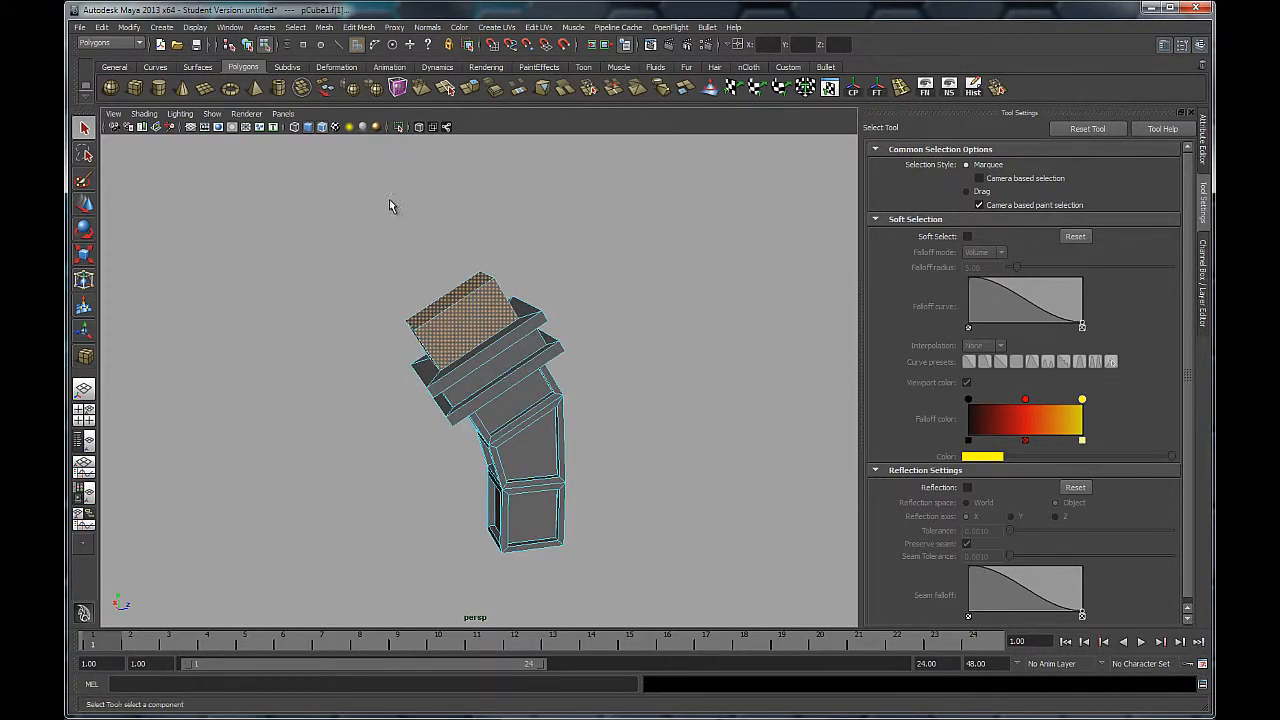
pyautogui.click(469, 88)
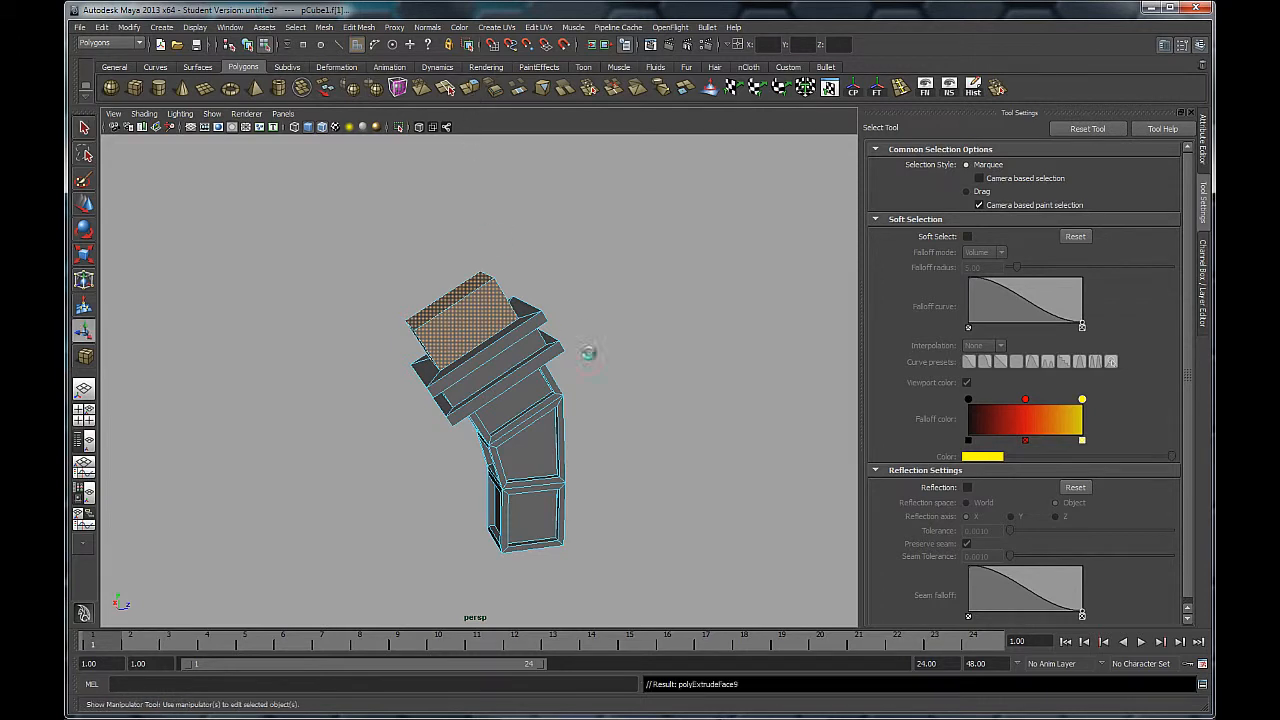
pyautogui.moveTo(416, 249); pyautogui.dragTo(386, 201)
pyautogui.keyDown('alt'); pyautogui.moveTo(696, 367); pyautogui.dragTo(653, 451); pyautogui.keyUp('alt')
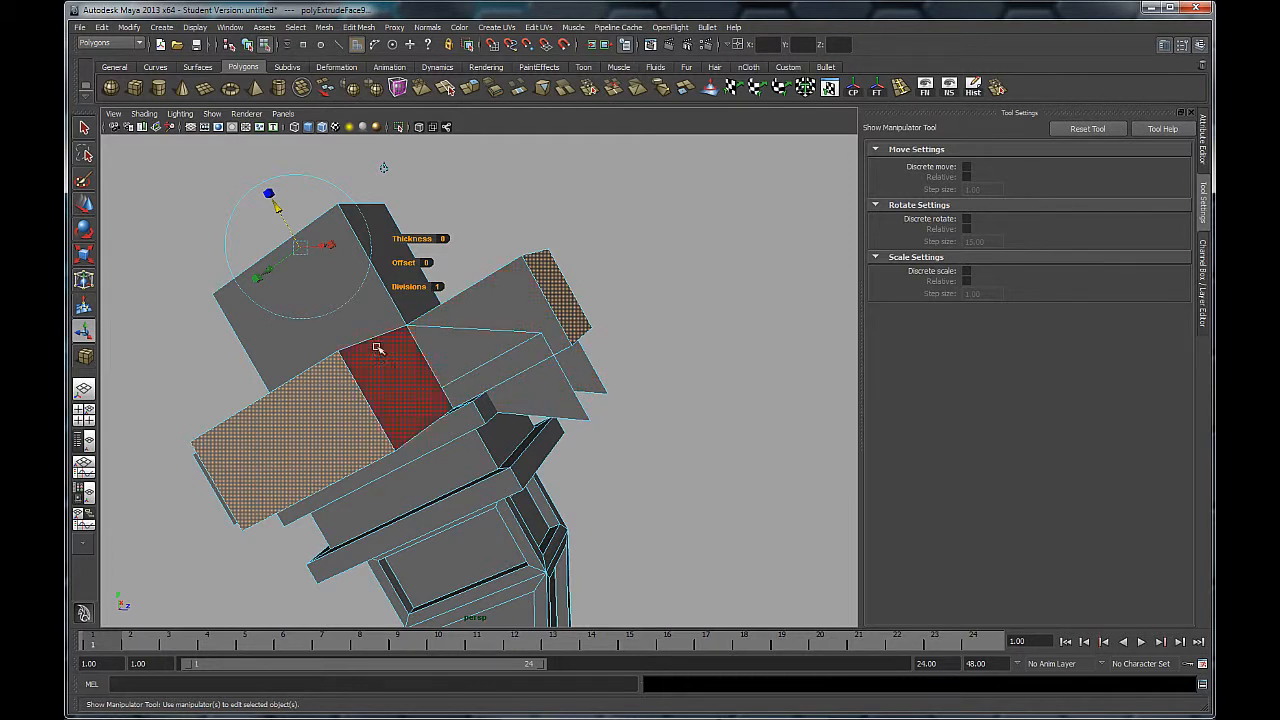
# - Inspect the faces between the extruded blocks from several sides and pull the extruded faces slightly back in
pyautogui.click(288, 398)
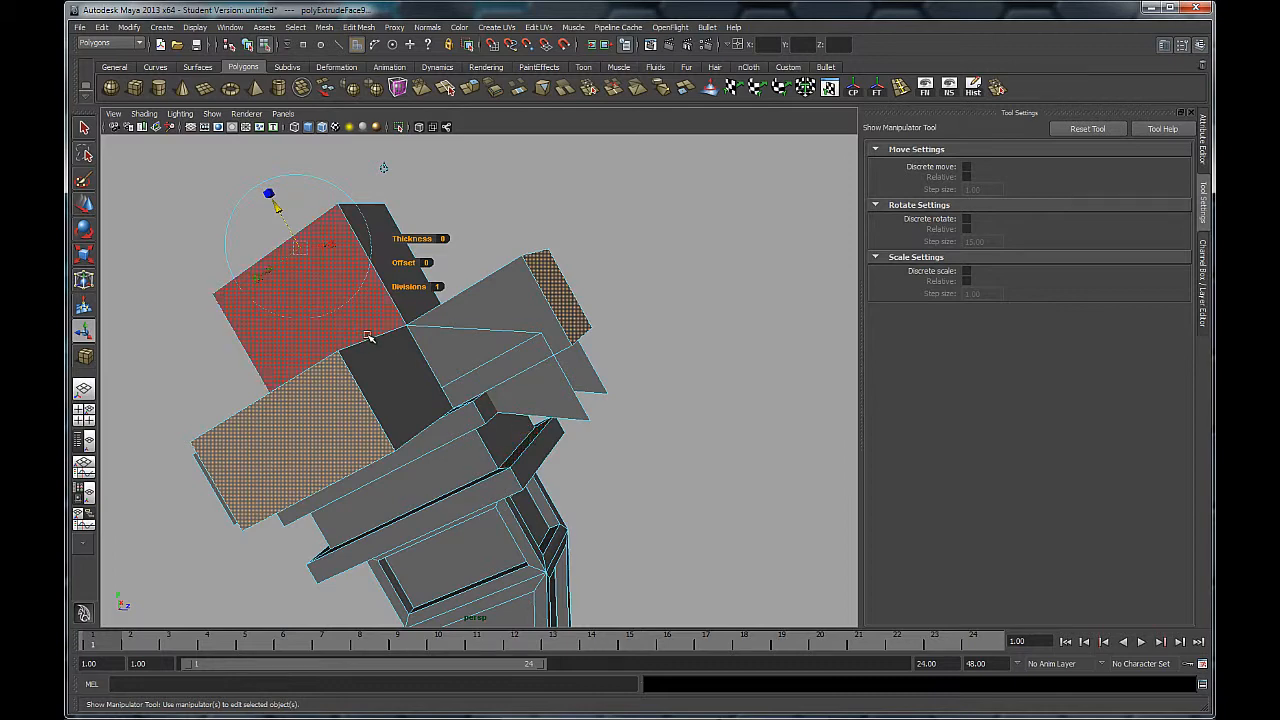
pyautogui.keyDown('alt'); pyautogui.moveTo(475, 390); pyautogui.dragTo(425, 440); pyautogui.keyUp('alt')
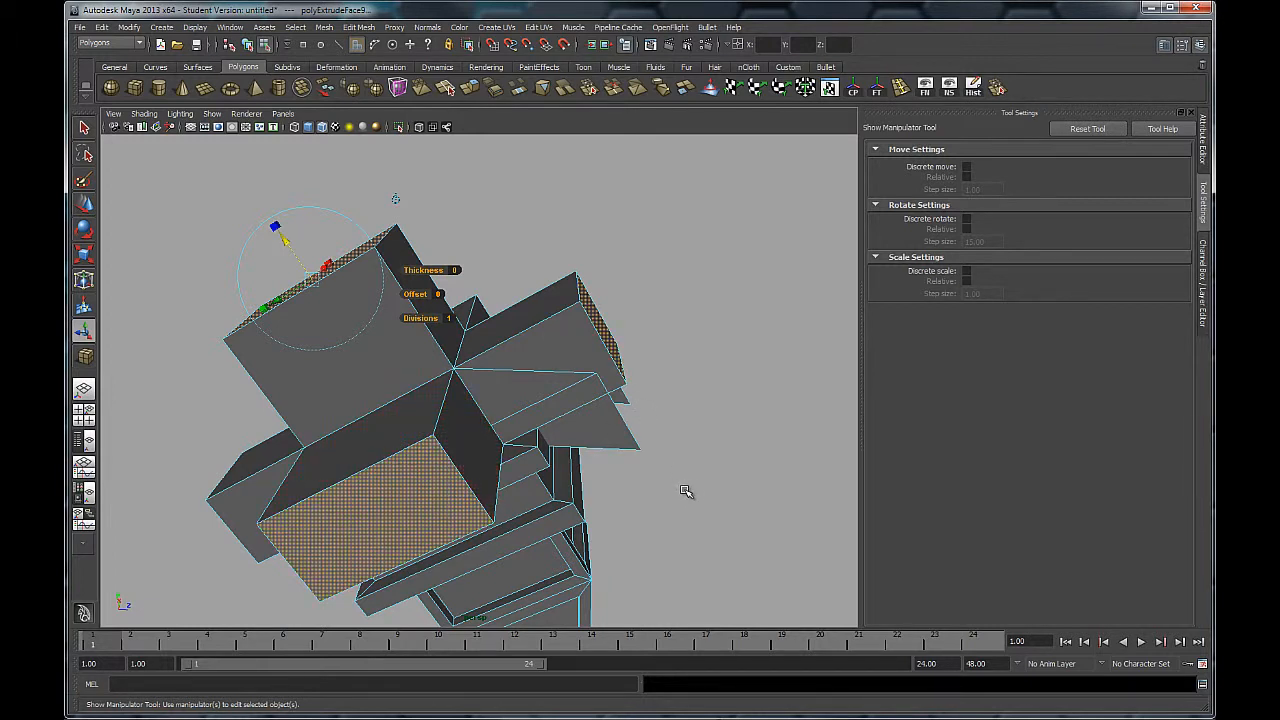
pyautogui.moveTo(620, 449)
pyautogui.keyDown('alt'); pyautogui.mouseDown()
pyautogui.moveTo(563, 463)
pyautogui.moveTo(631, 414)
pyautogui.moveTo(631, 434)
pyautogui.mouseUp(); pyautogui.keyUp('alt')
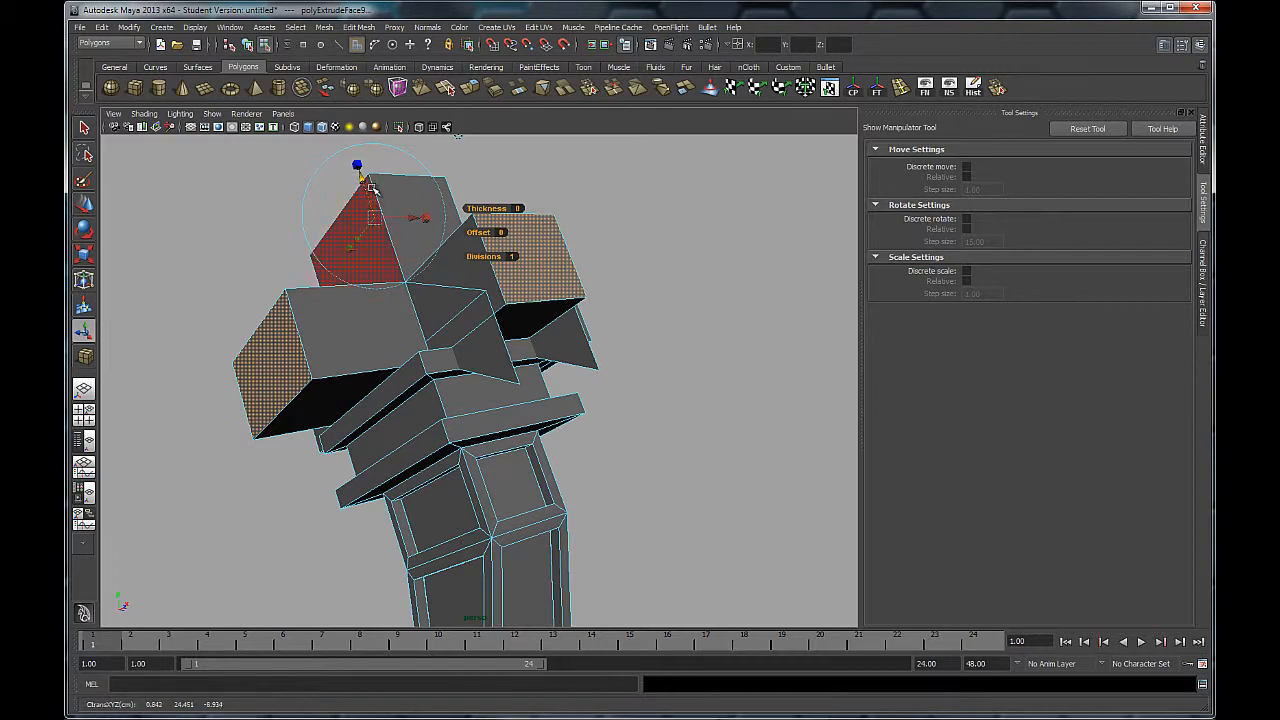
pyautogui.moveTo(367, 184); pyautogui.dragTo(375, 190)
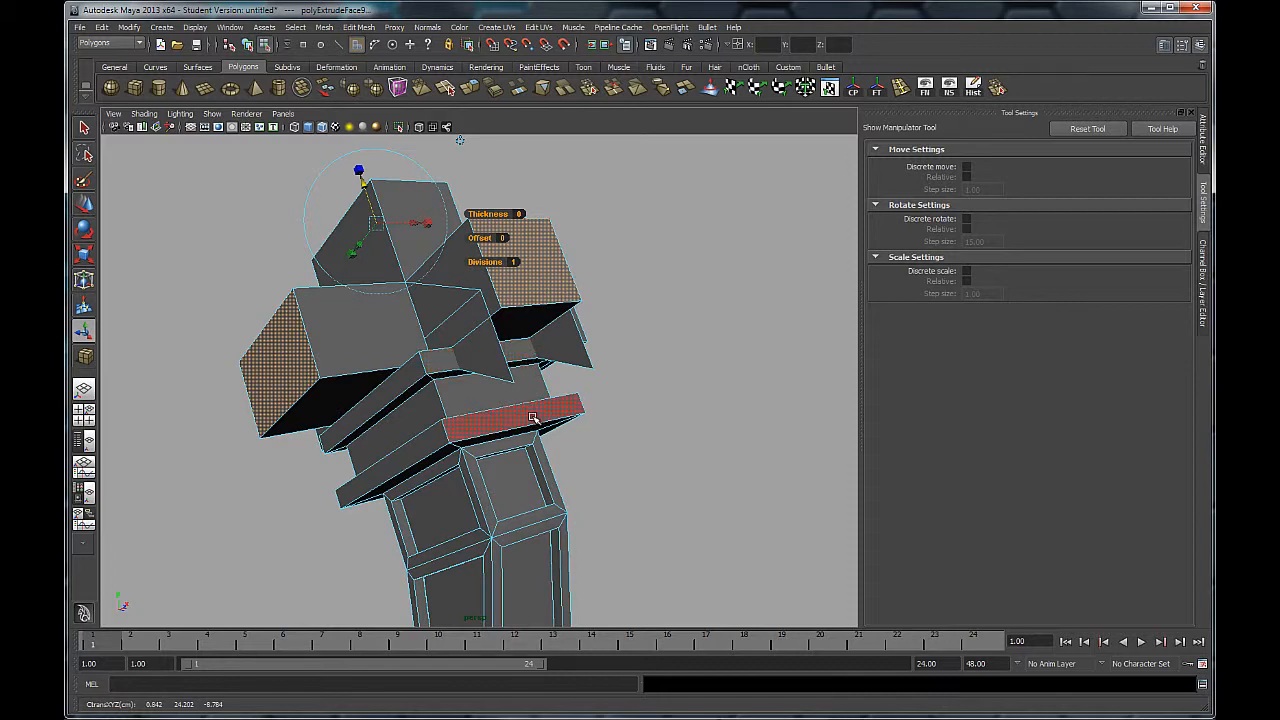
# - Undo both extrusions of the end block together with its face selections
pyautogui.press('q')
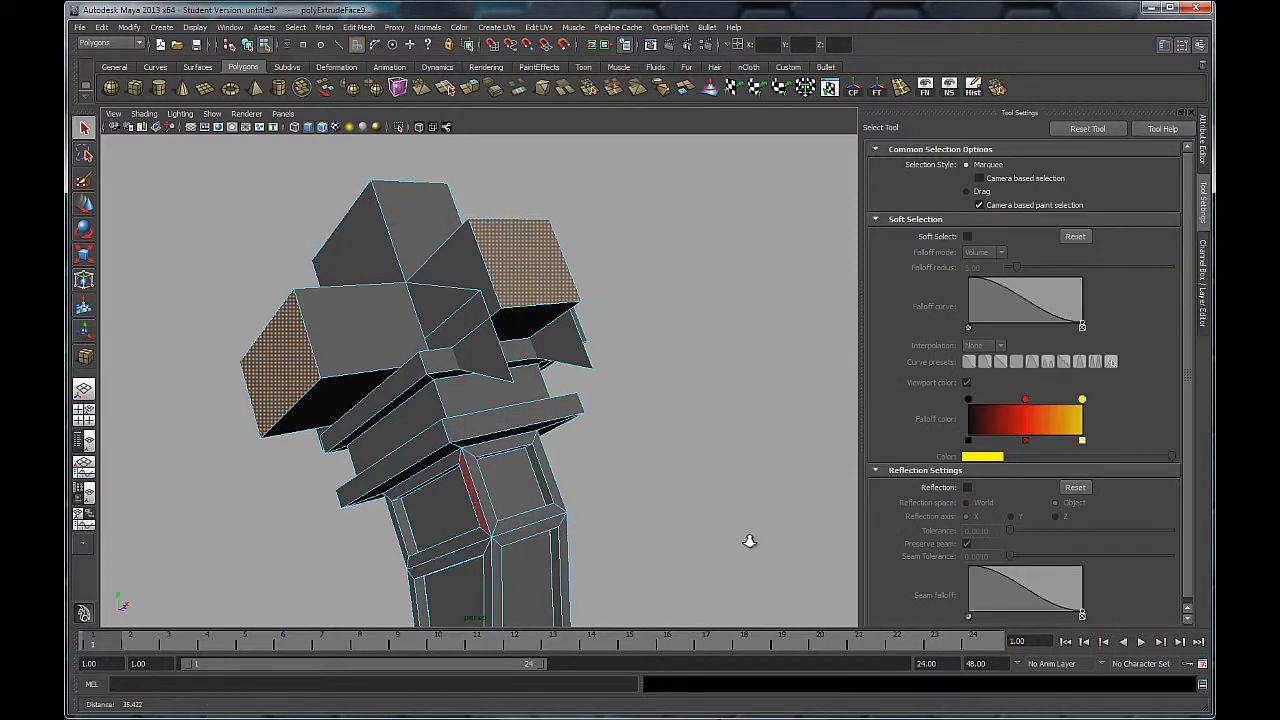
pyautogui.scroll(-5, 641, 476)
pyautogui.hotkey('ctrl', 'z')
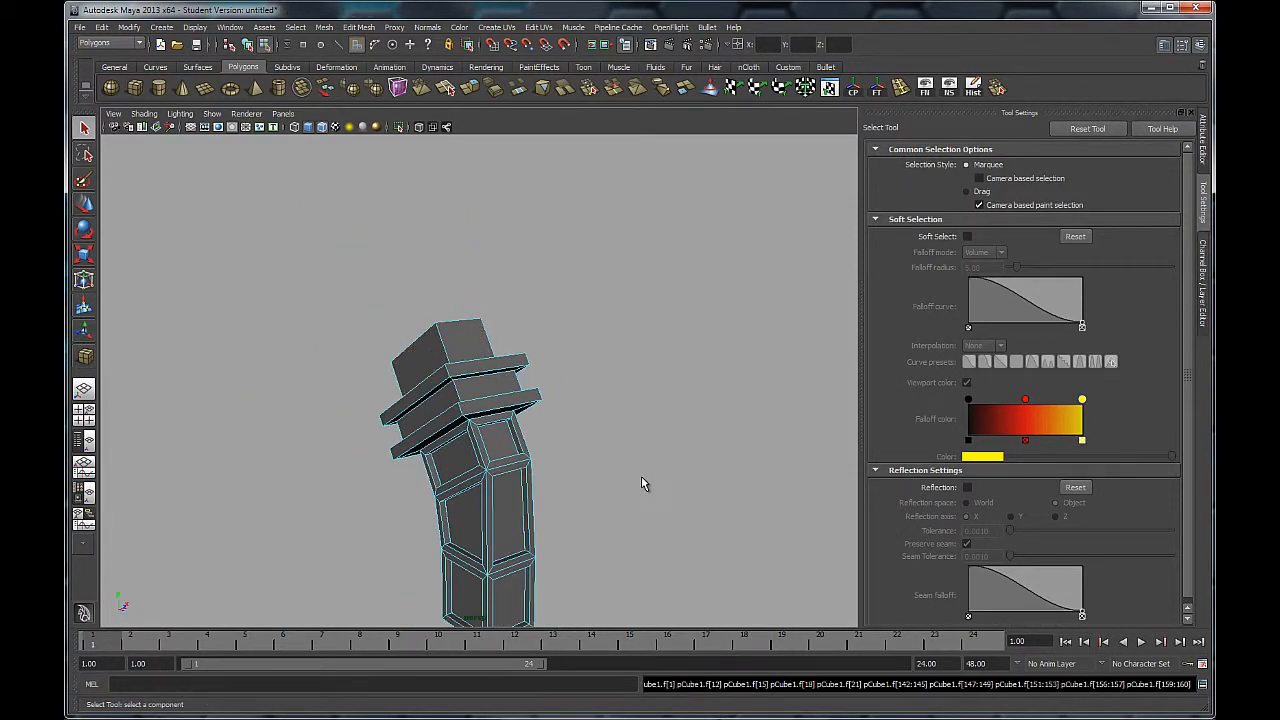
pyautogui.hotkey('shift', 'z')
pyautogui.hotkey('ctrl', 'z')
pyautogui.hotkey('ctrl', 'z')
pyautogui.hotkey('ctrl', 'z')
pyautogui.hotkey('ctrl', 'z')
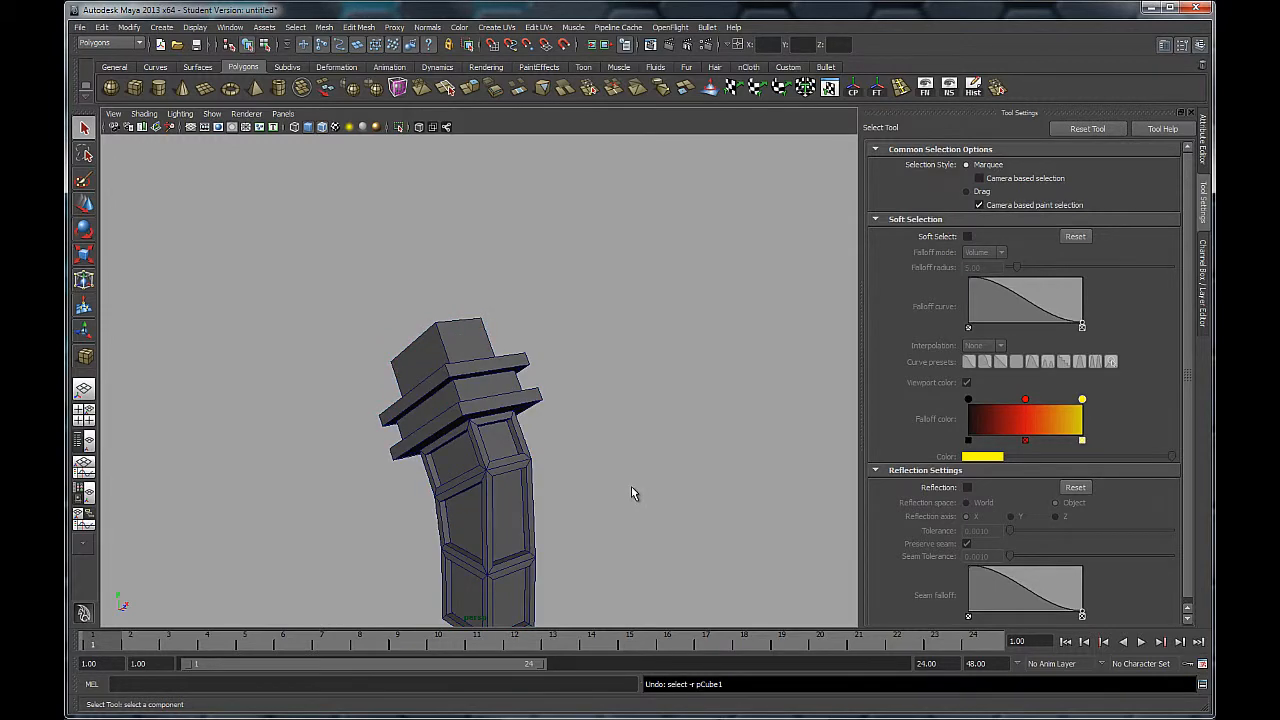
# - Turn on Keep Faces Together for mesh editing and check that the option is enabled
pyautogui.click(631, 486)
pyautogui.keyDown('alt'); pyautogui.moveTo(522, 438); pyautogui.dragTo(480, 414); pyautogui.keyUp('alt')
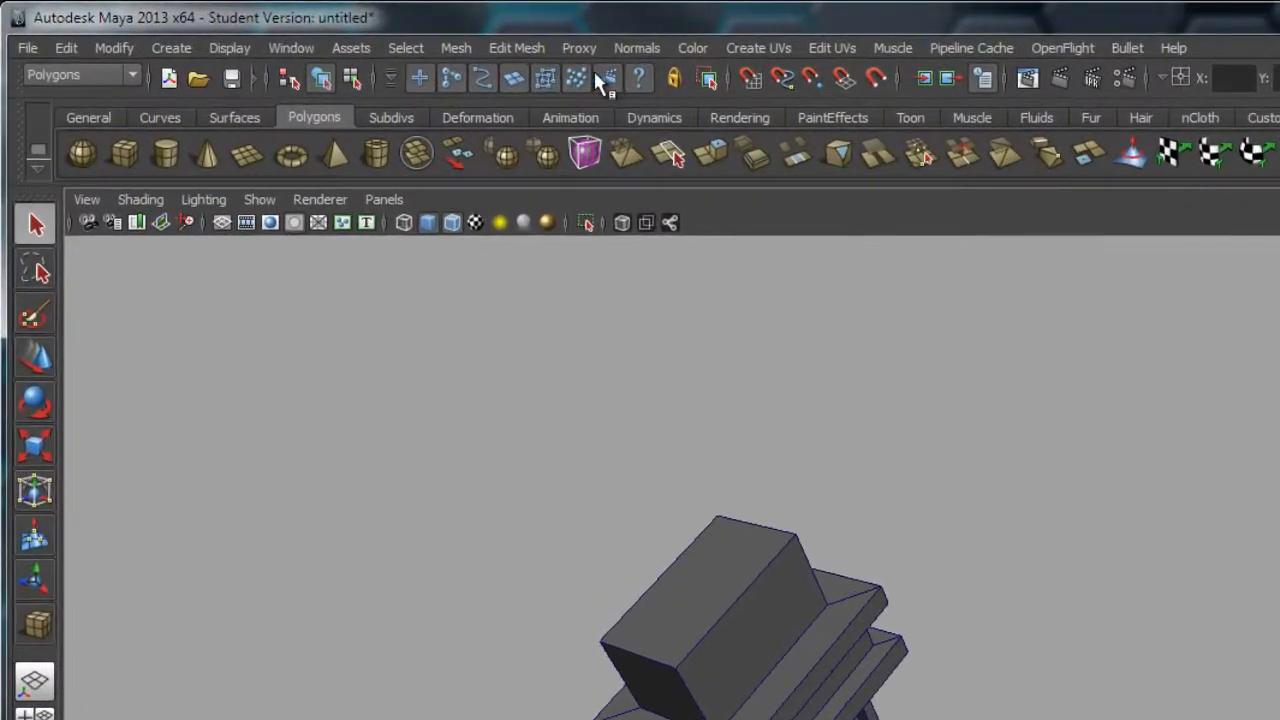
pyautogui.click(532, 50)
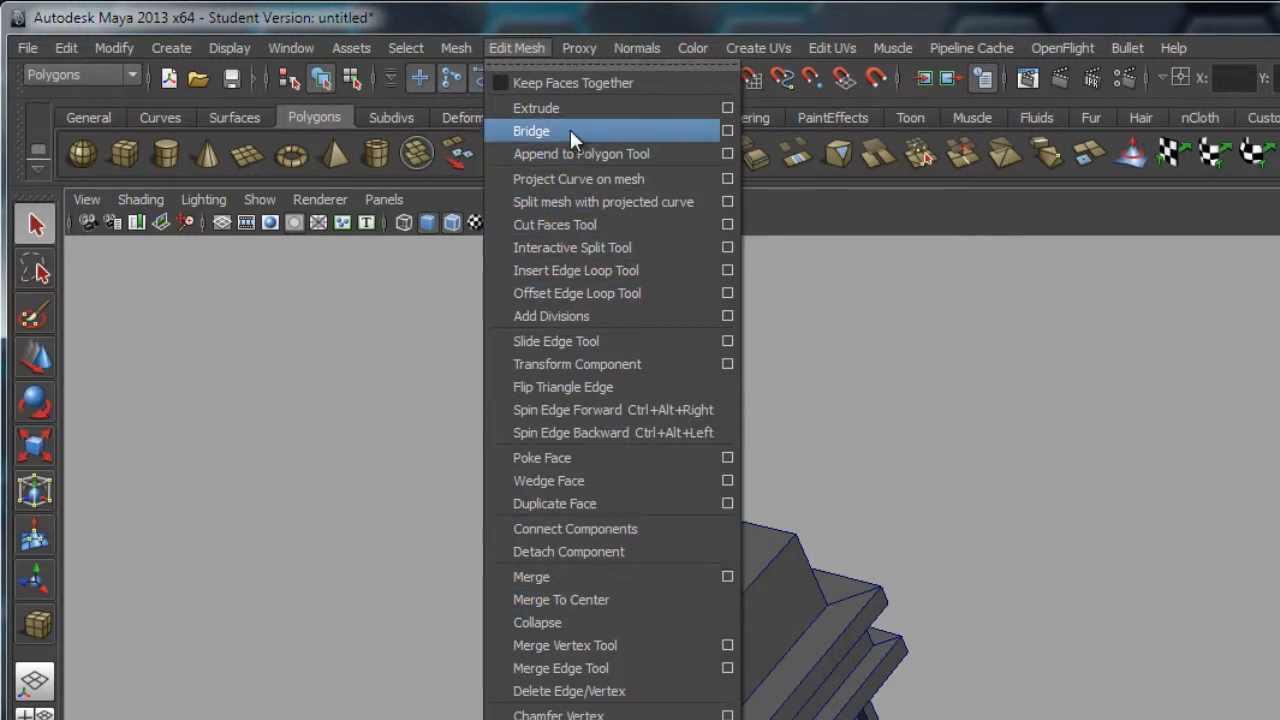
pyautogui.click(533, 80)
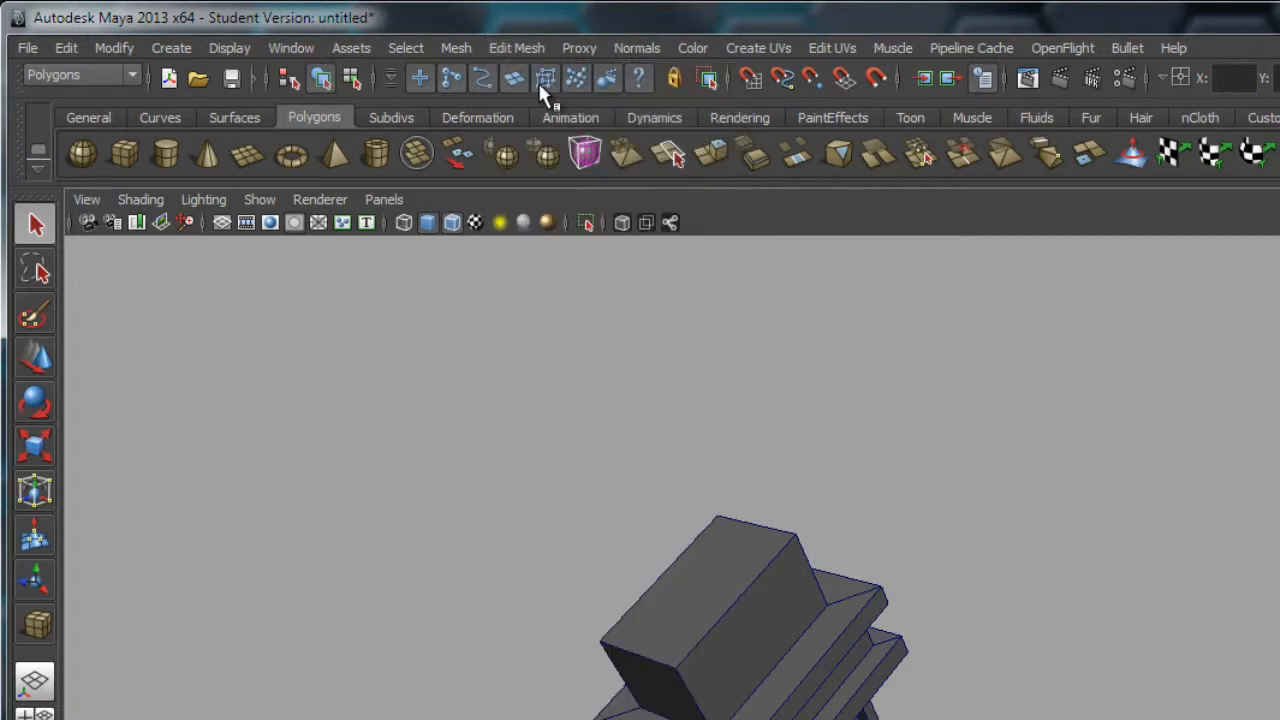
pyautogui.click(522, 47)
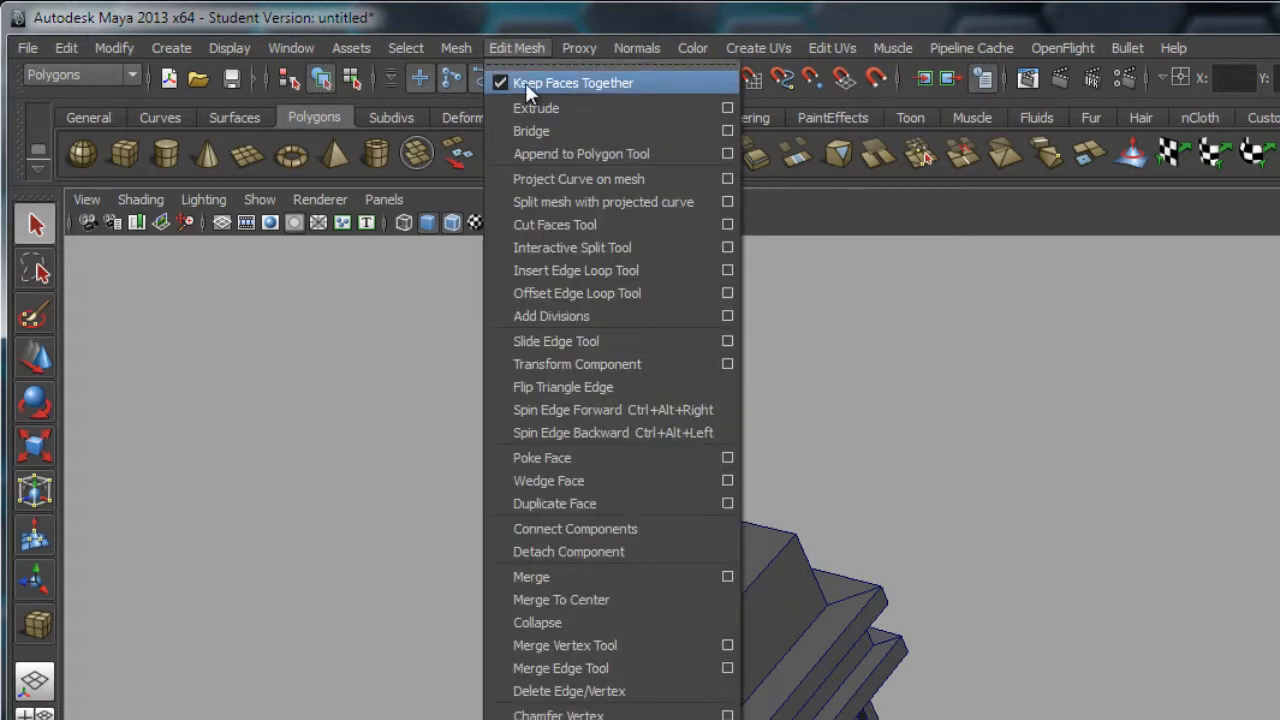
pyautogui.click(821, 641)
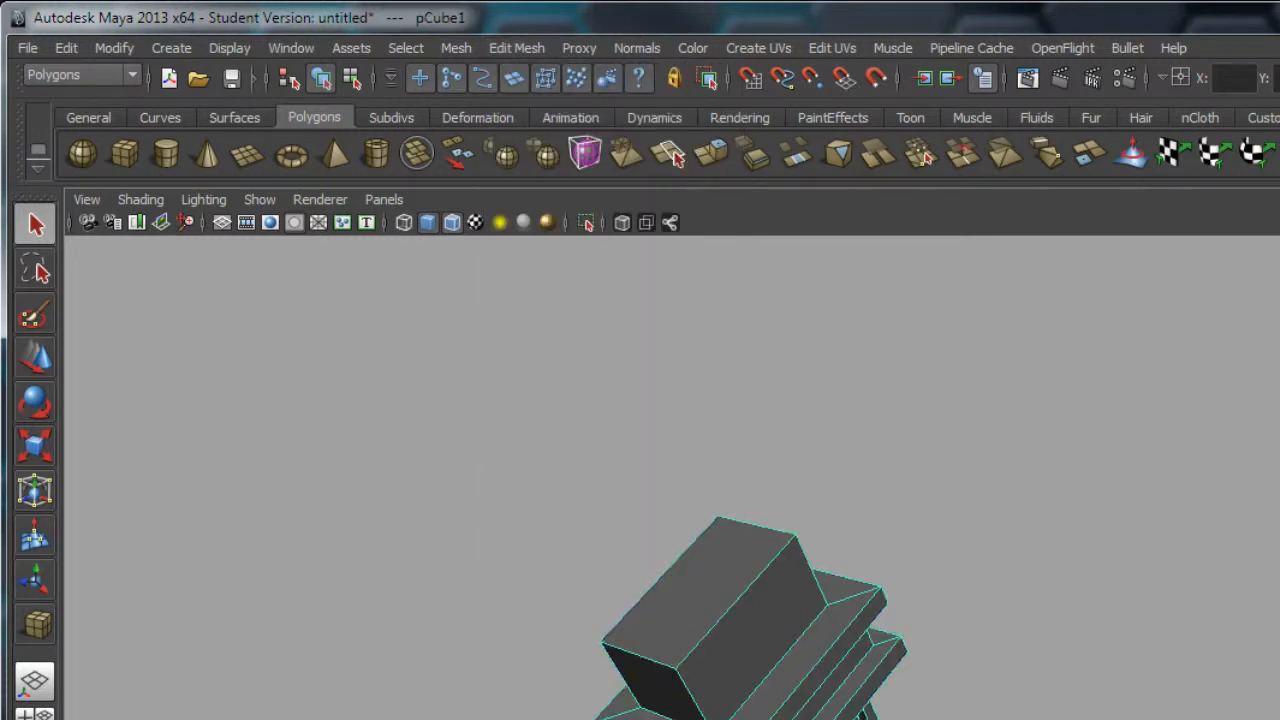
# - Draw a winding cubic EP curve with seven edit points on the ground plane beside the model
pyautogui.keyDown('alt'); pyautogui.moveTo(1010, 717); pyautogui.dragTo(1159, 645, button='middle'); pyautogui.keyUp('alt')
pyautogui.keyDown('alt'); pyautogui.moveTo(1159, 645); pyautogui.dragTo(947, 577, button='right'); pyautogui.keyUp('alt')
pyautogui.keyDown('alt'); pyautogui.moveTo(975, 659); pyautogui.dragTo(997, 632, button='middle'); pyautogui.keyUp('alt')
pyautogui.keyDown('alt'); pyautogui.moveTo(997, 632); pyautogui.dragTo(900, 629); pyautogui.keyUp('alt')
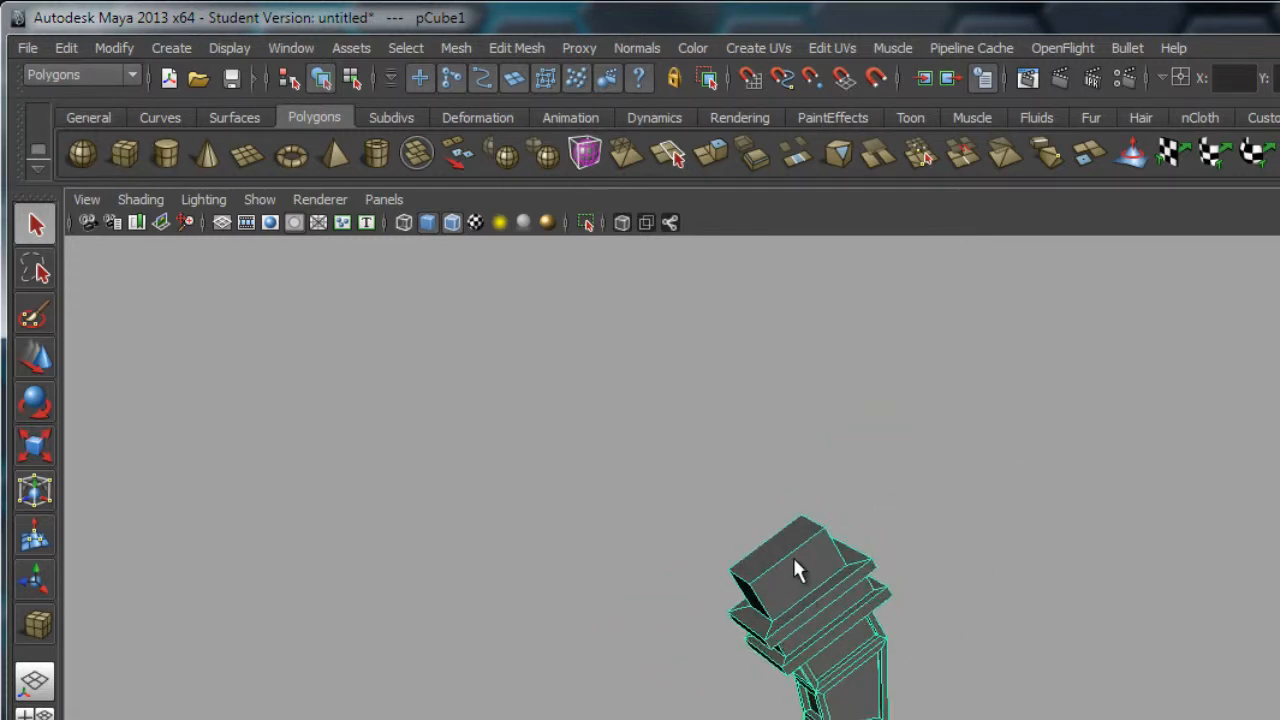
pyautogui.click(165, 117)
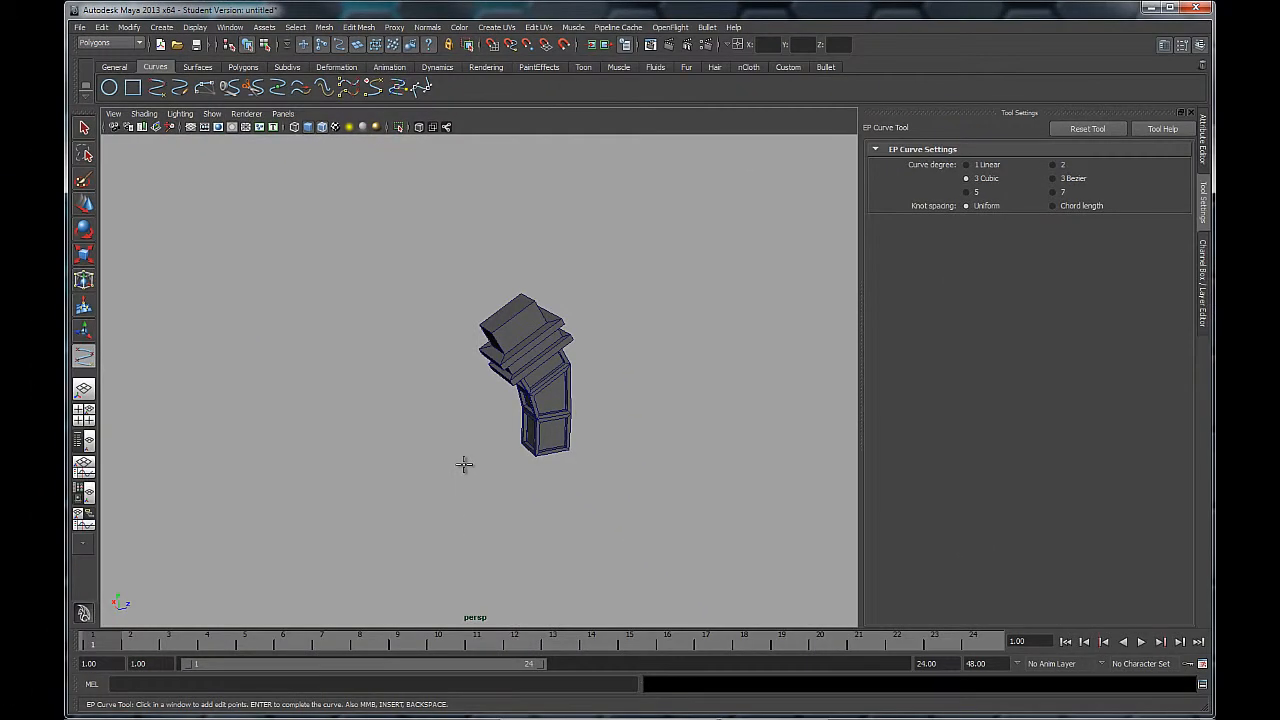
pyautogui.click(463, 467)
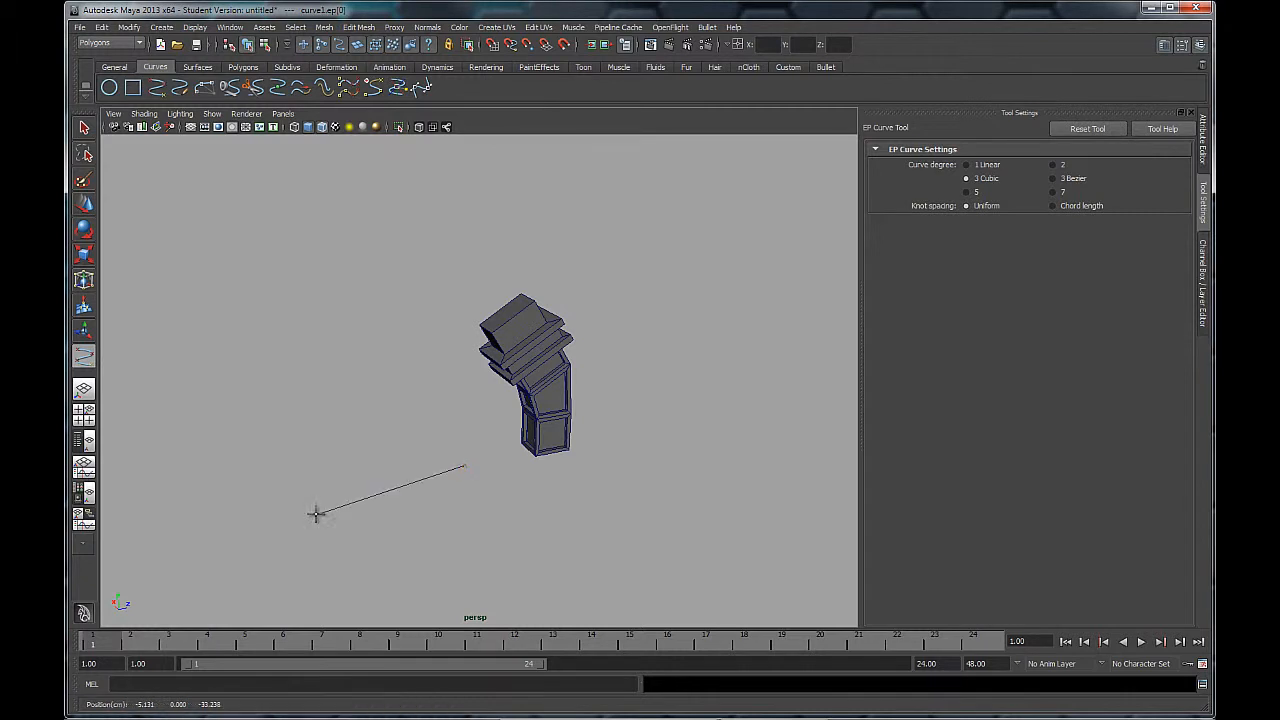
pyautogui.click(316, 514)
pyautogui.click(177, 401)
pyautogui.click(294, 321)
pyautogui.click(380, 376)
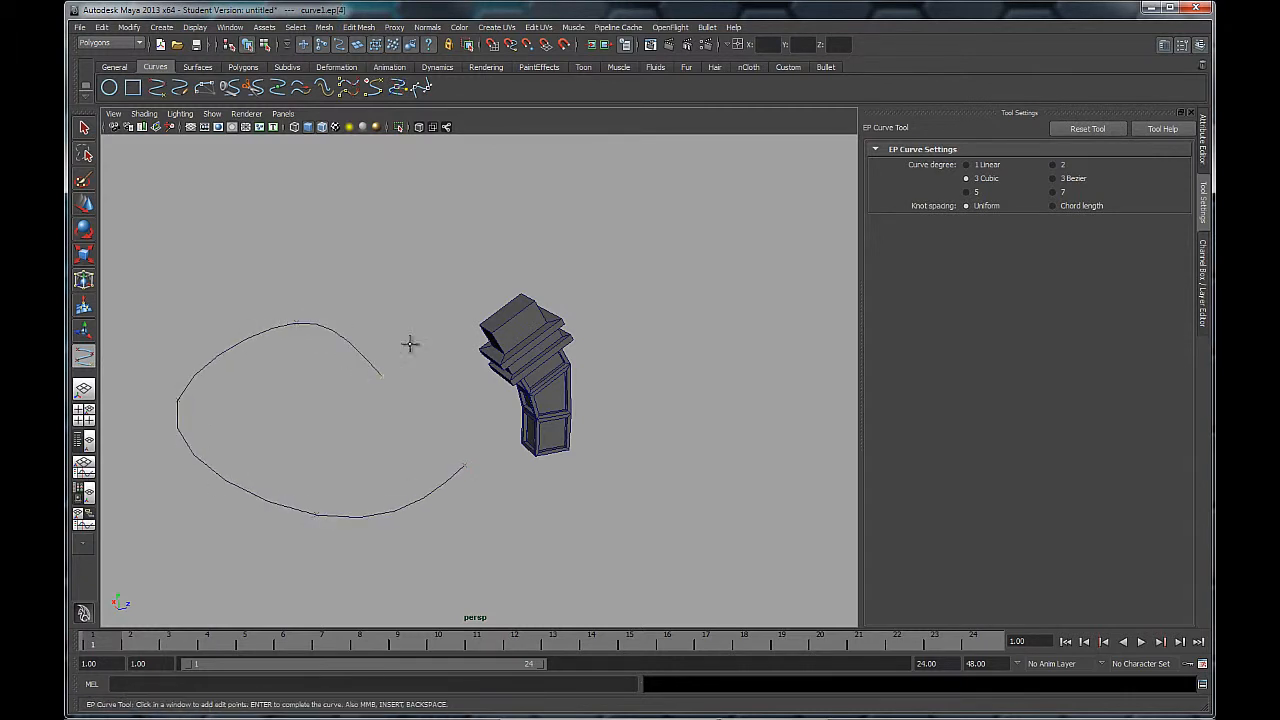
pyautogui.click(450, 280)
pyautogui.click(406, 218)
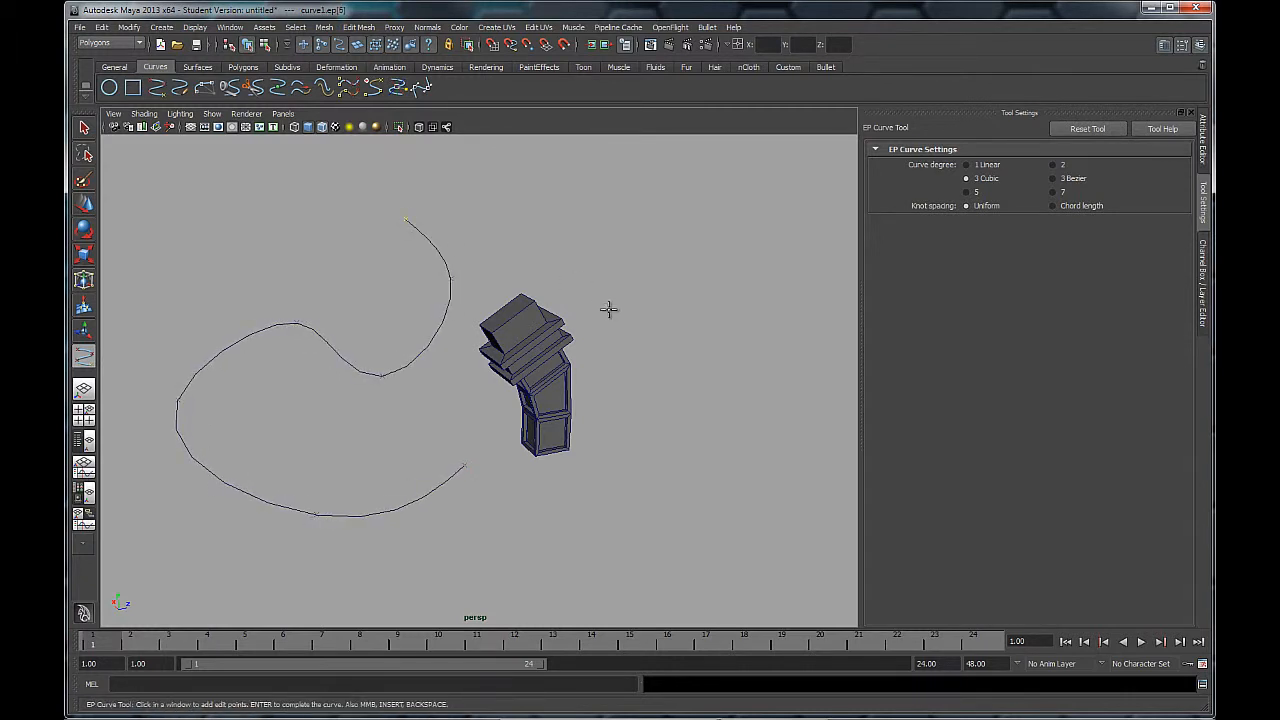
pyautogui.press('q')
pyautogui.keyDown('alt'); pyautogui.moveTo(620, 474); pyautogui.dragTo(552, 425); pyautogui.keyUp('alt')
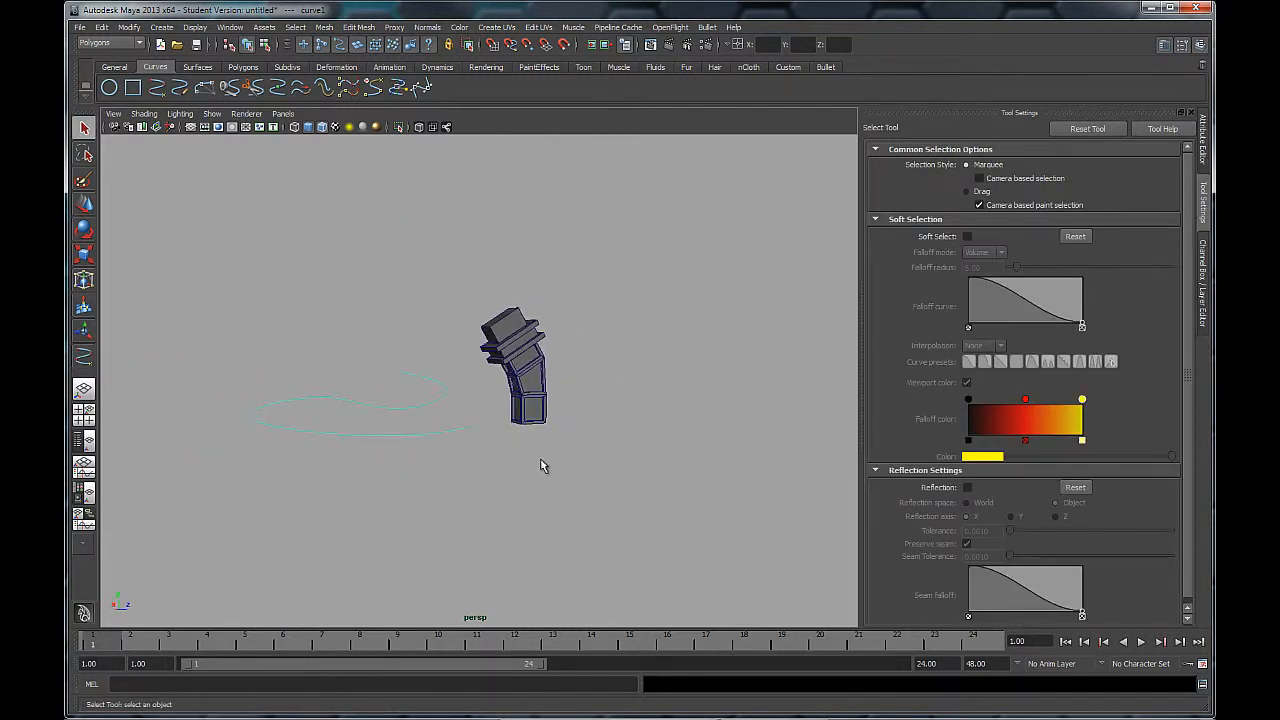
# - Reshape the curve vertically by its edit points: raise the middle one, lower the end point near the model and the point farthest from the model
pyautogui.moveTo(429, 415); pyautogui.dragTo(400, 408, button='right')
pyautogui.moveTo(400, 408)
pyautogui.keyDown('alt'); pyautogui.mouseDown()
pyautogui.moveTo(432, 434)
pyautogui.moveTo(411, 412)
pyautogui.mouseUp(); pyautogui.keyUp('alt')
pyautogui.moveTo(411, 412); pyautogui.dragTo(423, 437, button='right')
pyautogui.keyDown('alt'); pyautogui.moveTo(423, 437); pyautogui.dragTo(426, 411); pyautogui.keyUp('alt')
pyautogui.press('w')
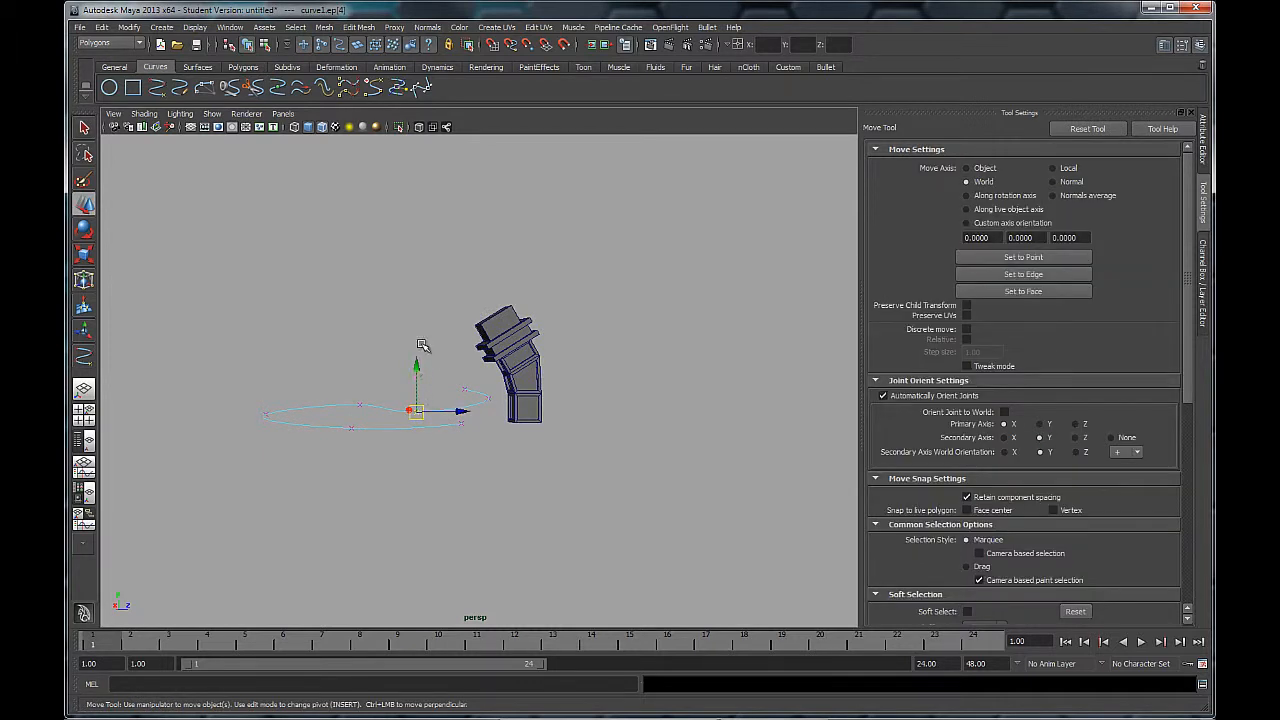
pyautogui.click(426, 401)
pyautogui.moveTo(410, 421); pyautogui.dragTo(420, 315)
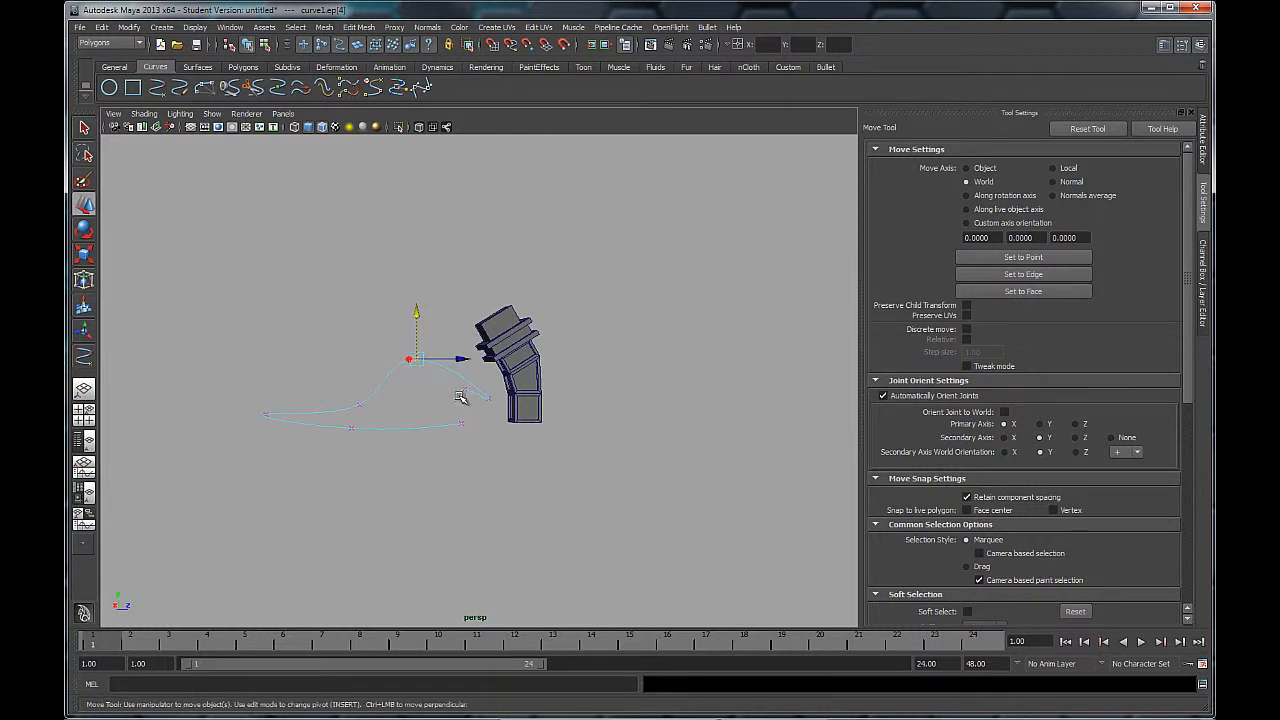
pyautogui.moveTo(449, 394); pyautogui.dragTo(470, 446)
pyautogui.click(267, 411)
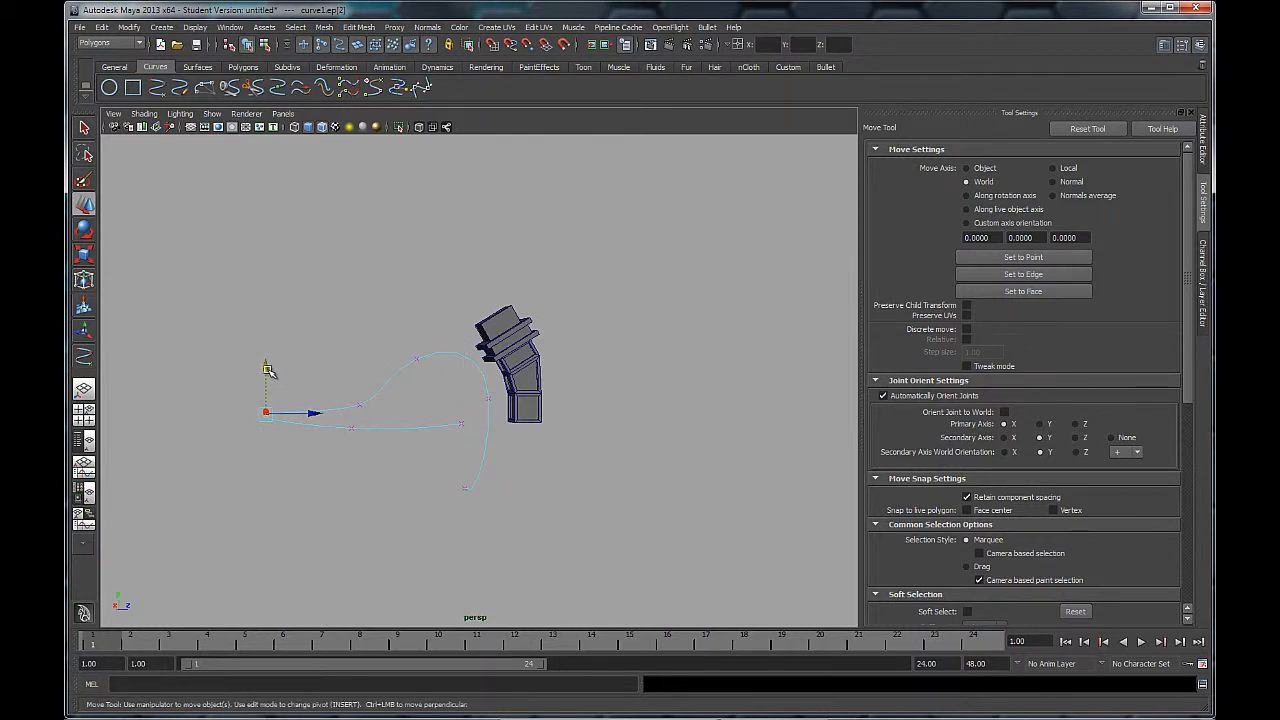
pyautogui.moveTo(268, 370); pyautogui.dragTo(270, 435)
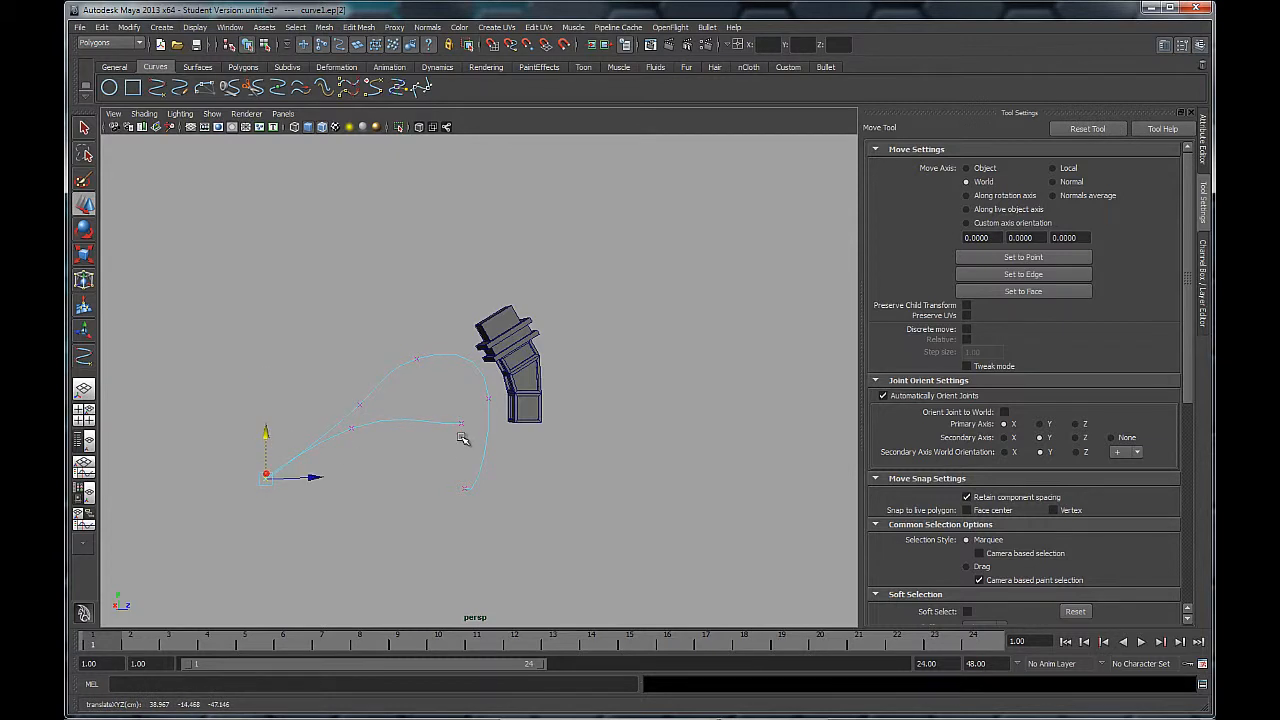
# - Return the curve to object selection and rotate it as a whole so one end points towards the model's end block
pyautogui.moveTo(392, 484)
pyautogui.keyDown('alt'); pyautogui.mouseDown()
pyautogui.moveTo(489, 529)
pyautogui.moveTo(469, 497)
pyautogui.moveTo(491, 514)
pyautogui.moveTo(404, 468)
pyautogui.mouseUp(); pyautogui.keyUp('alt')
pyautogui.moveTo(404, 467); pyautogui.dragTo(430, 452, button='right')
pyautogui.keyDown('alt'); pyautogui.moveTo(460, 437); pyautogui.dragTo(394, 437); pyautogui.keyUp('alt')
pyautogui.press('e')
pyautogui.click(526, 388)
pyautogui.click(463, 311)
pyautogui.moveTo(518, 402); pyautogui.dragTo(514, 390)
pyautogui.keyDown('alt'); pyautogui.moveTo(387, 431); pyautogui.dragTo(484, 393); pyautogui.keyUp('alt')
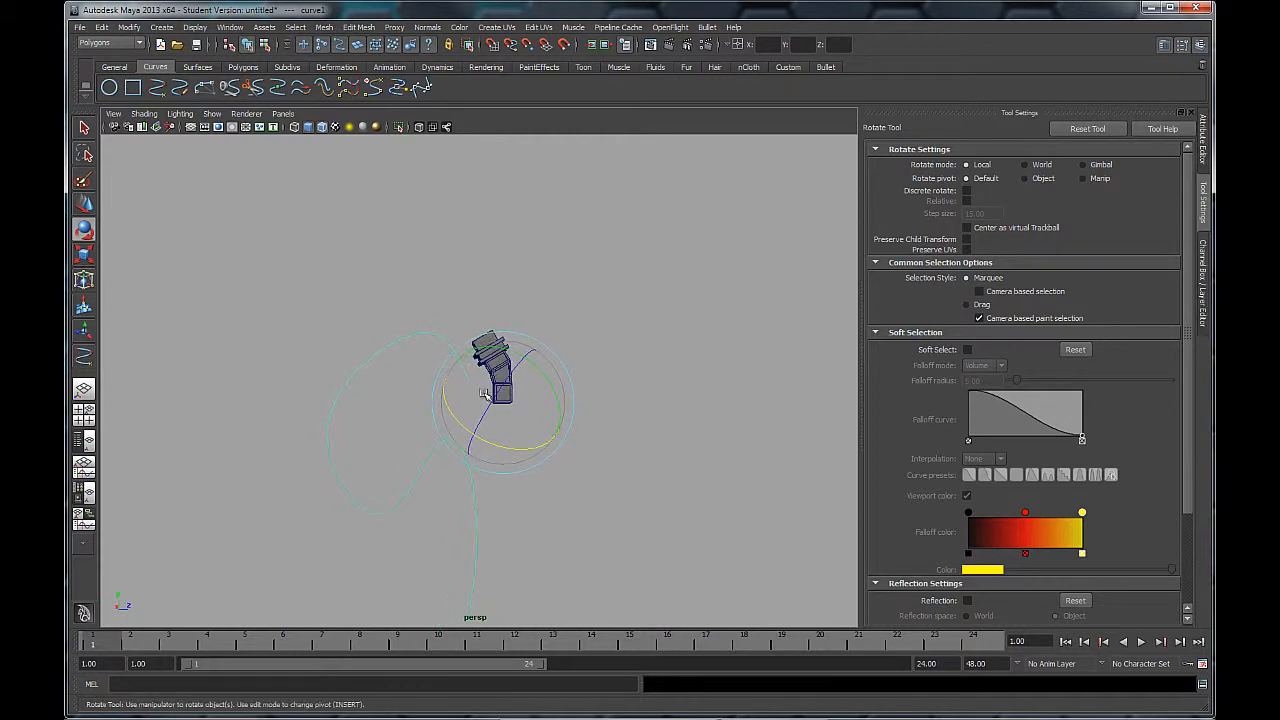
pyautogui.click(452, 435)
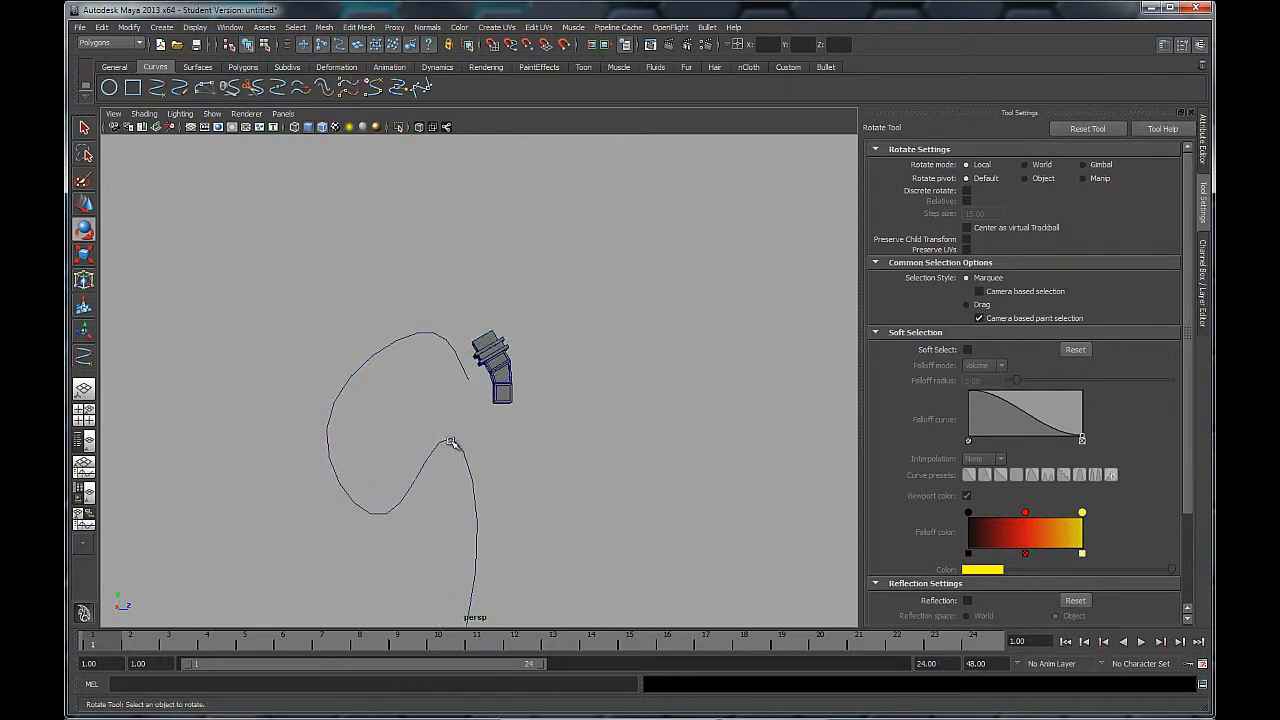
pyautogui.click(450, 443)
pyautogui.moveTo(435, 417); pyautogui.dragTo(446, 437)
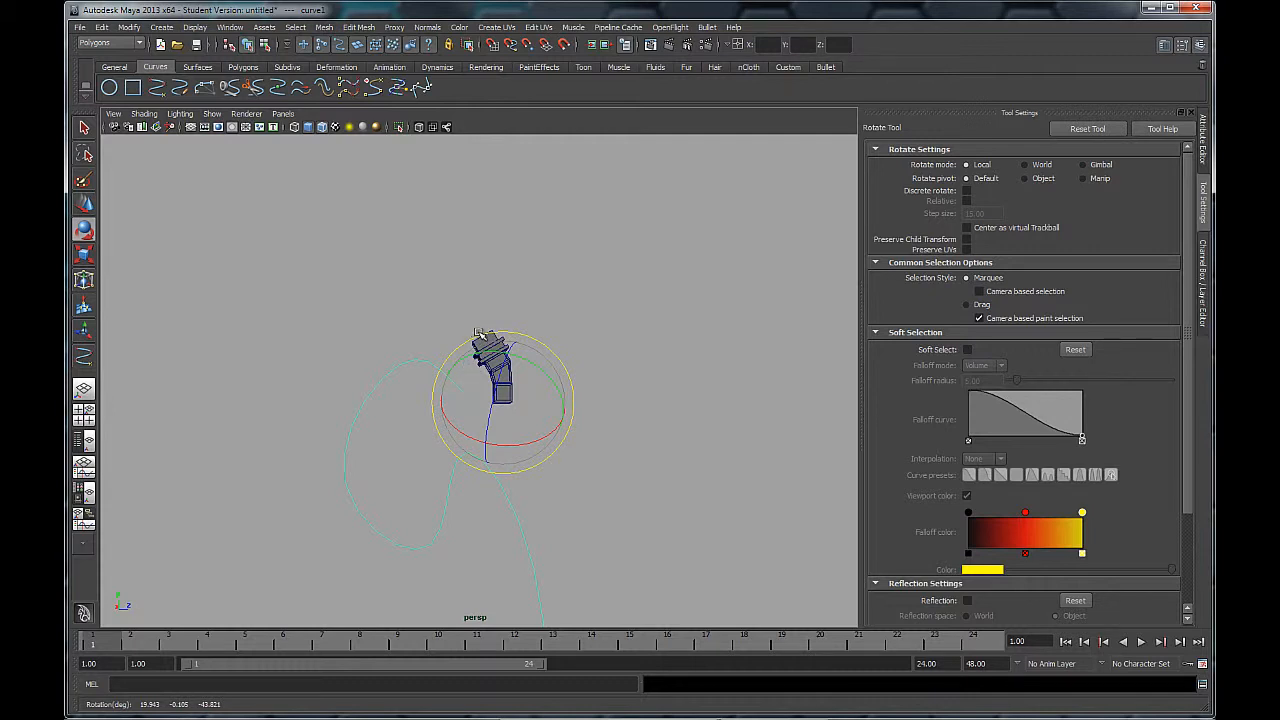
# - Move the curve so its end meets the top face of the end block and fine-tune its rotation
pyautogui.press('w')
pyautogui.moveTo(500, 402); pyautogui.dragTo(570, 371)
pyautogui.press('e')
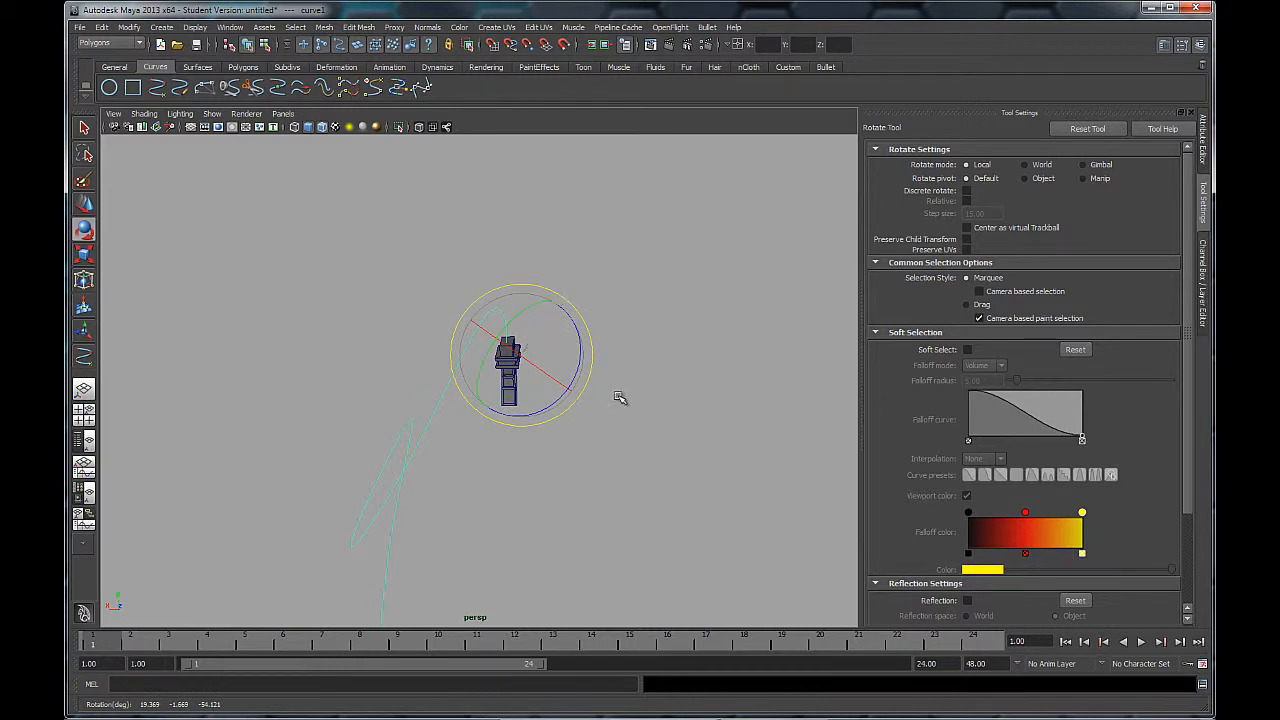
pyautogui.moveTo(580, 393); pyautogui.dragTo(535, 422)
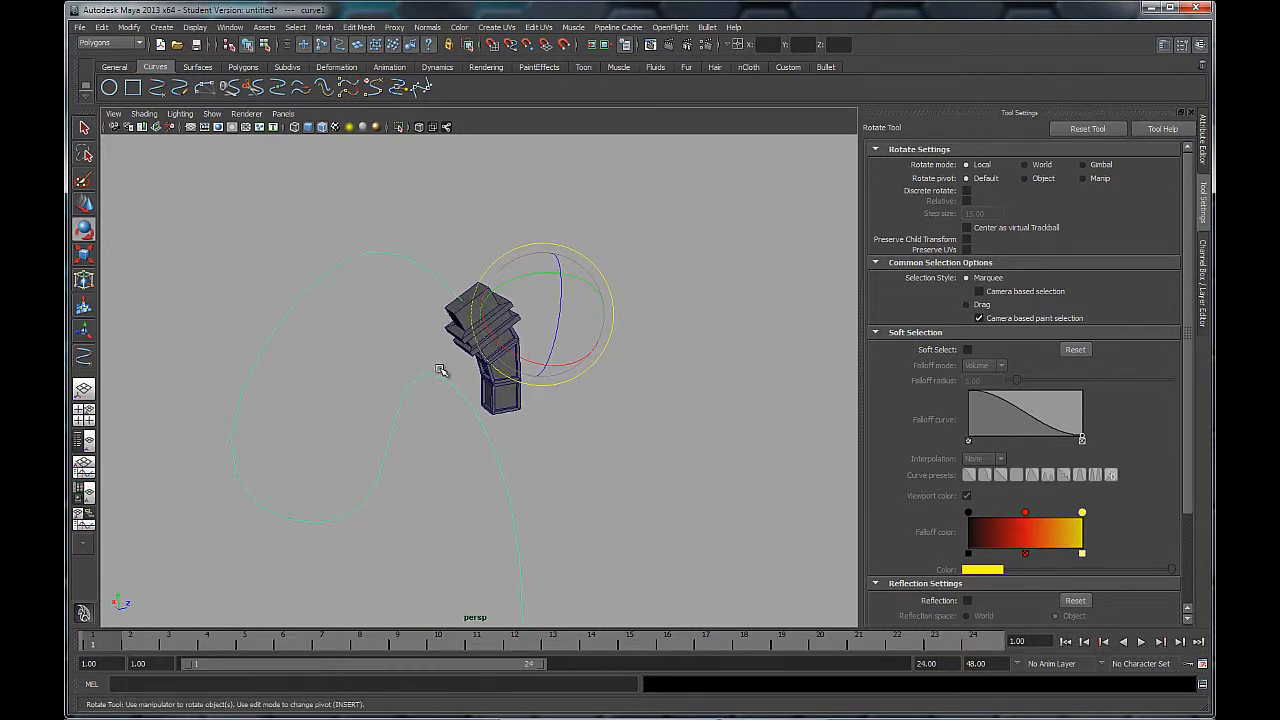
# - Display the curve's channel values and freeze its transformations
pyautogui.click(1204, 262)
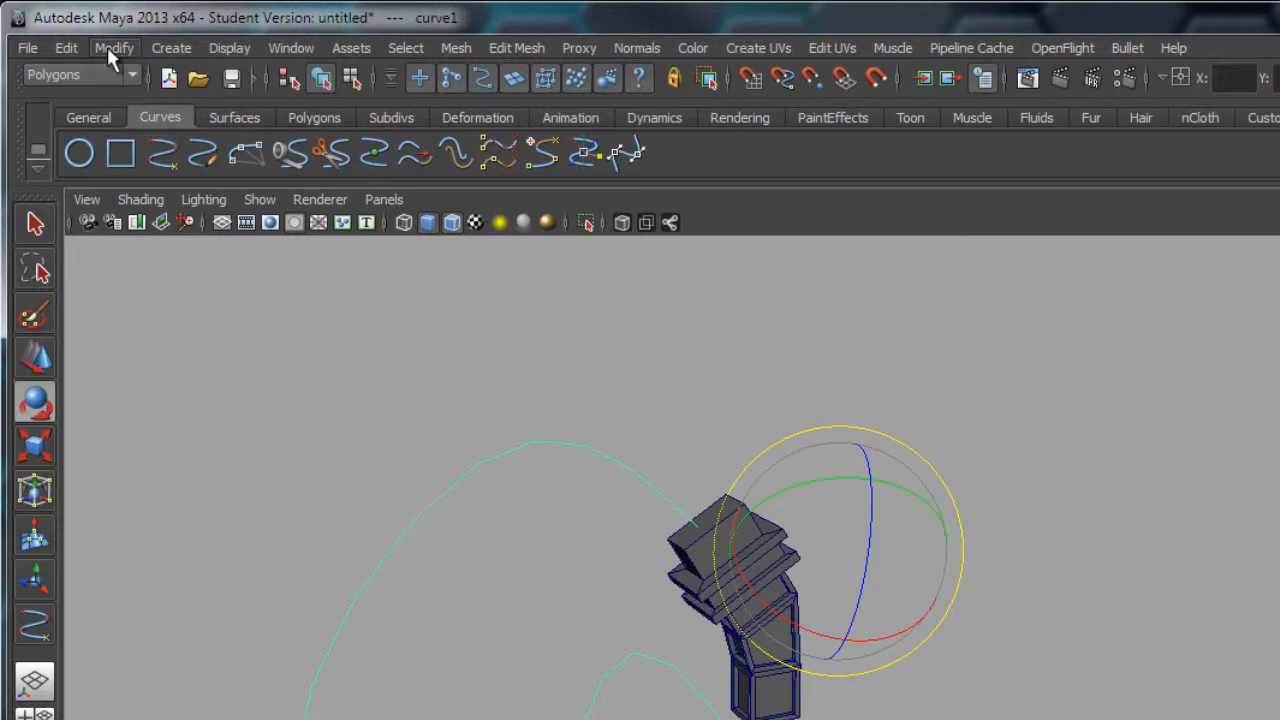
pyautogui.click(108, 48)
pyautogui.click(170, 124)
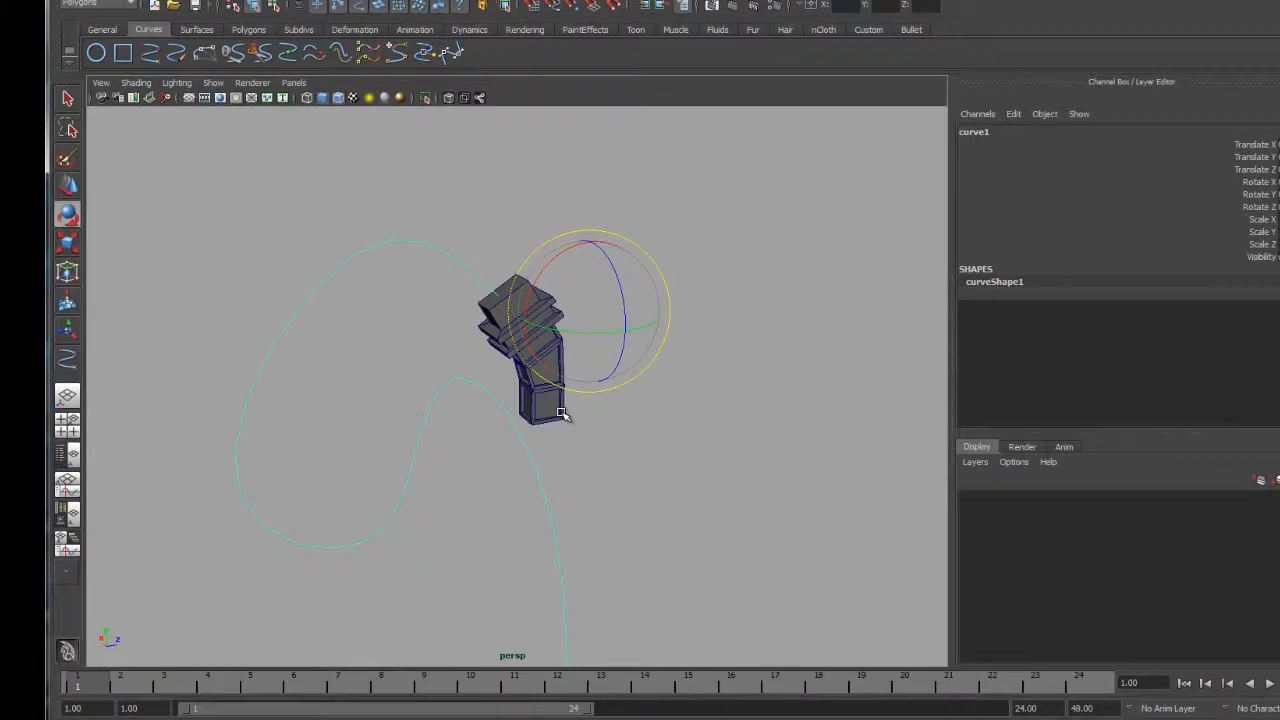
# - Select the outermost top face of the end block together with the curve and extrude the face along the curve
pyautogui.press('q')
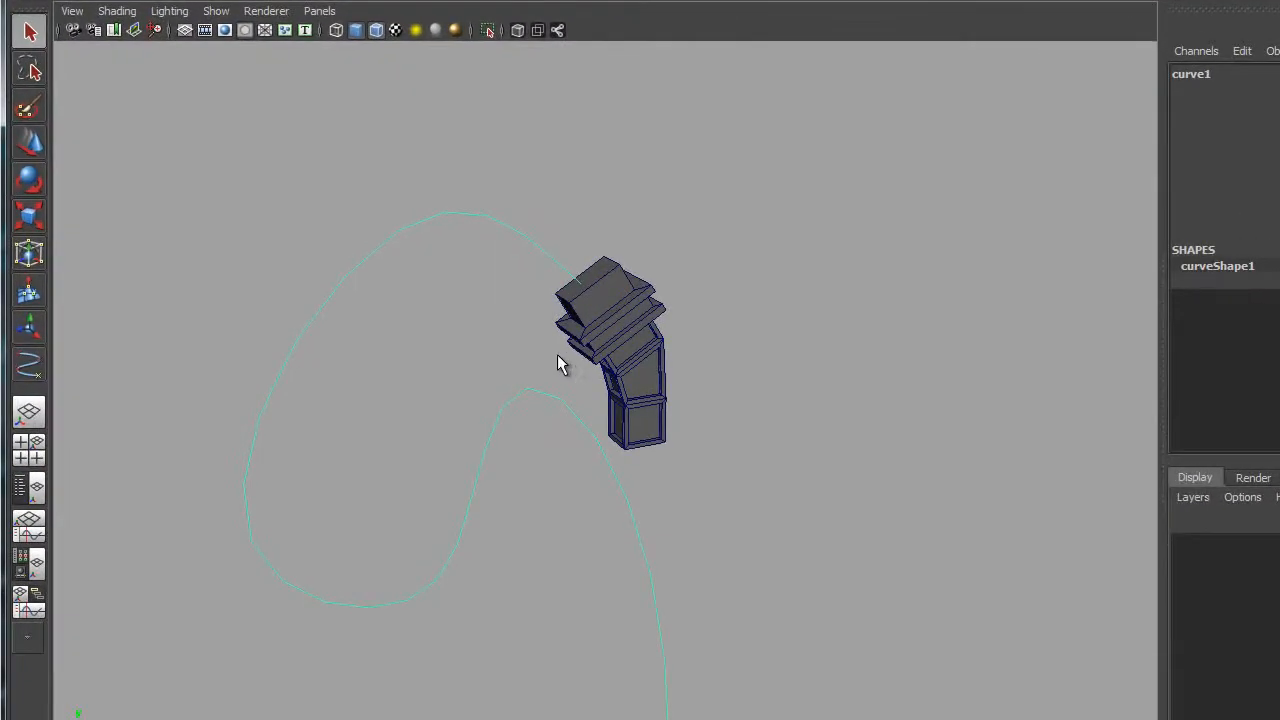
pyautogui.keyDown('alt'); pyautogui.moveTo(447, 352); pyautogui.dragTo(493, 373); pyautogui.keyUp('alt')
pyautogui.keyDown('alt'); pyautogui.moveTo(626, 389); pyautogui.dragTo(641, 421); pyautogui.keyUp('alt')
pyautogui.keyDown('alt'); pyautogui.moveTo(628, 218); pyautogui.dragTo(776, 348, button='right'); pyautogui.keyUp('alt')
pyautogui.click(697, 330)
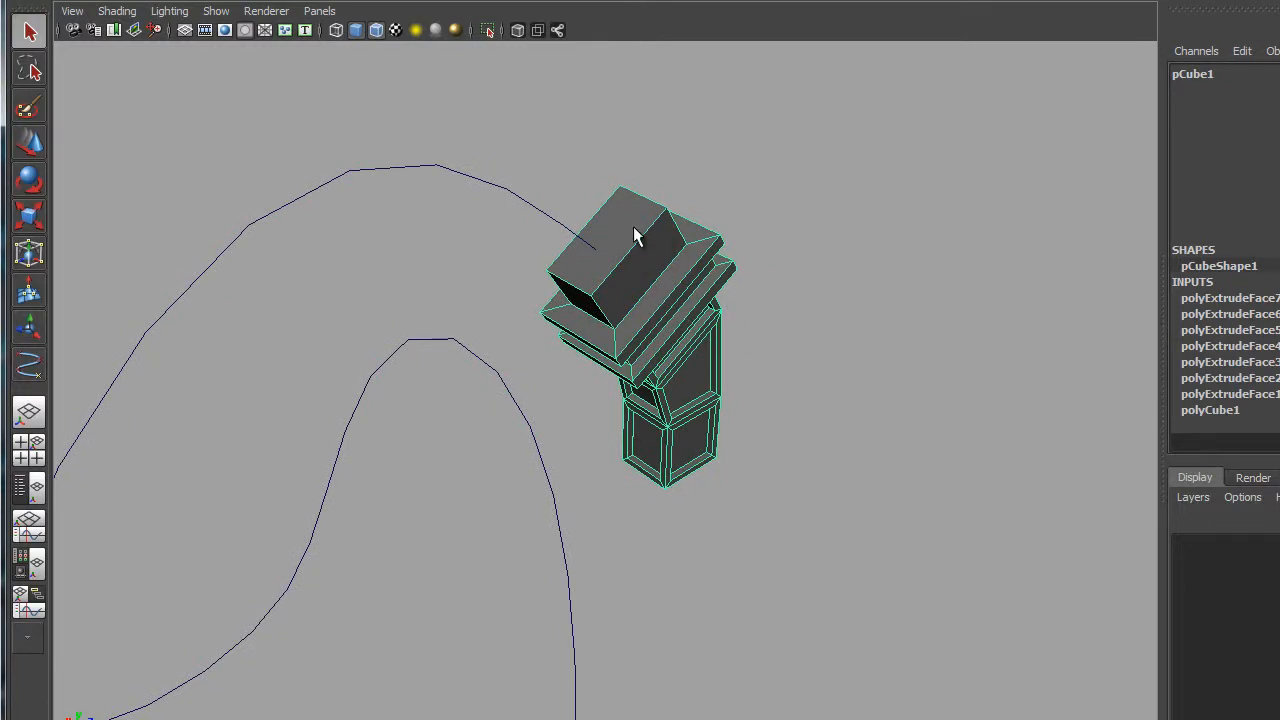
pyautogui.moveTo(635, 235); pyautogui.dragTo(640, 270, button='right')
pyautogui.click(612, 258)
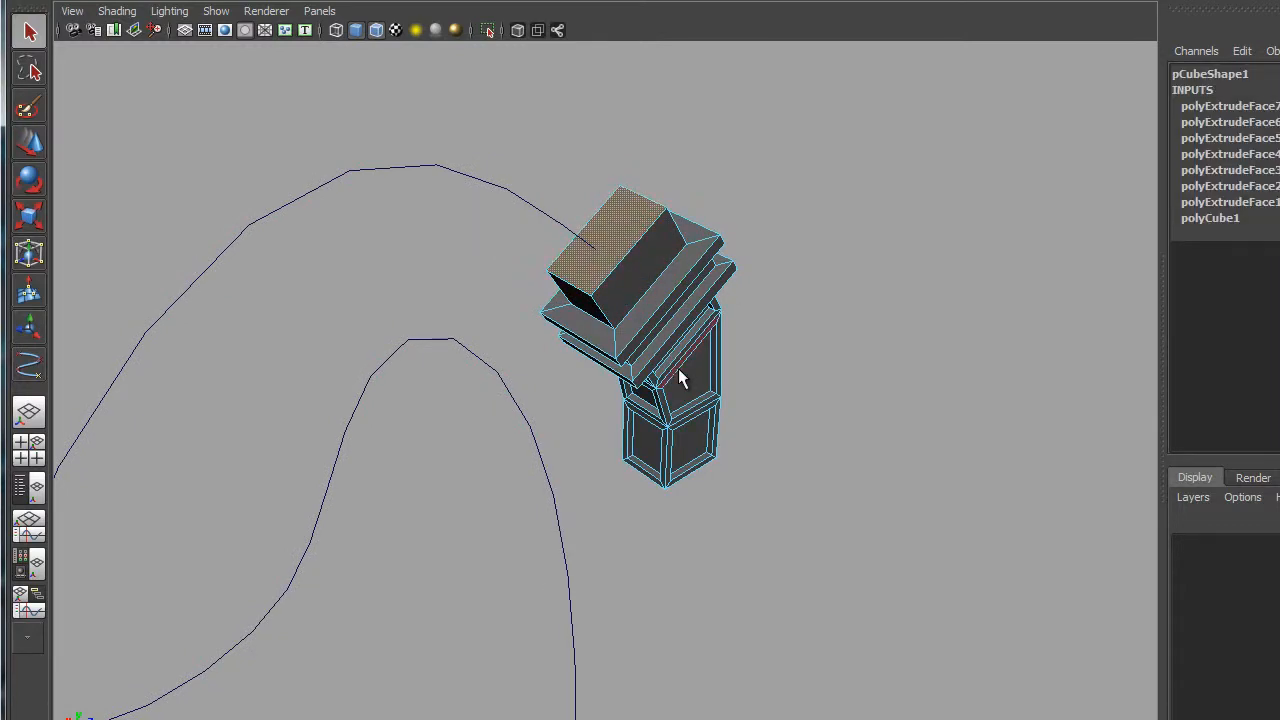
pyautogui.keyDown('shift'); pyautogui.click(520, 197); pyautogui.keyUp('shift')
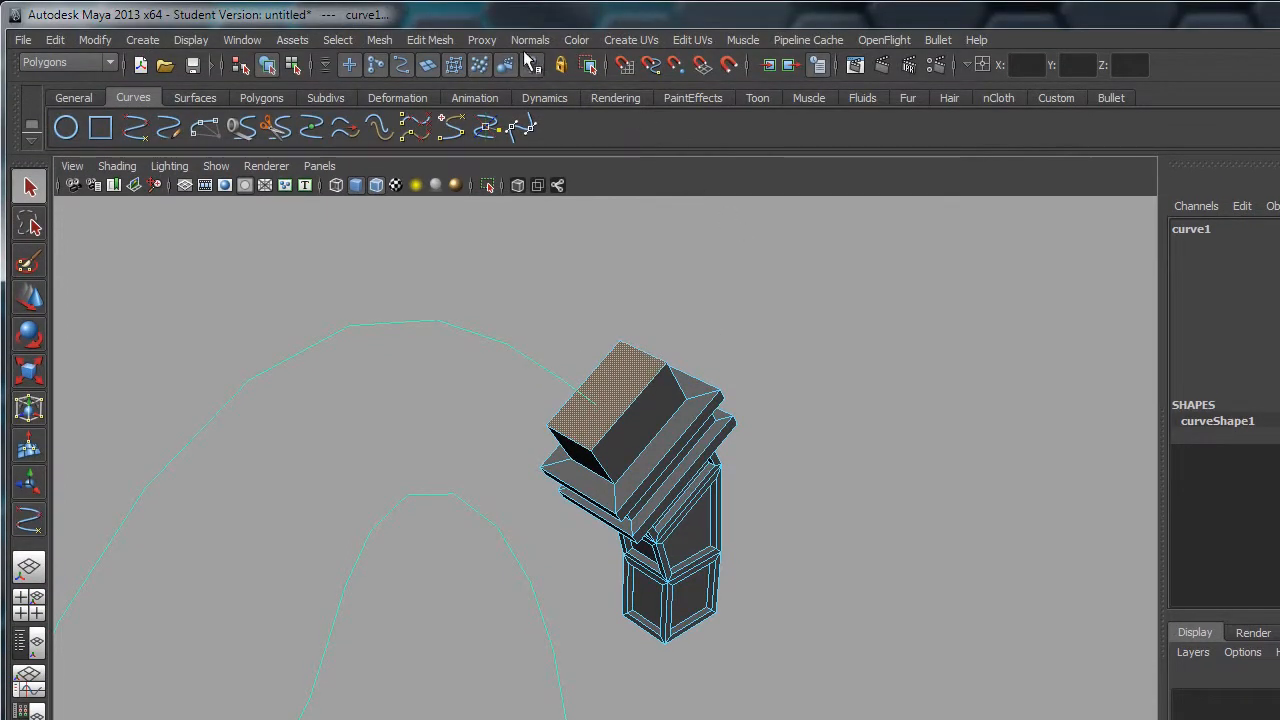
pyautogui.click(442, 37)
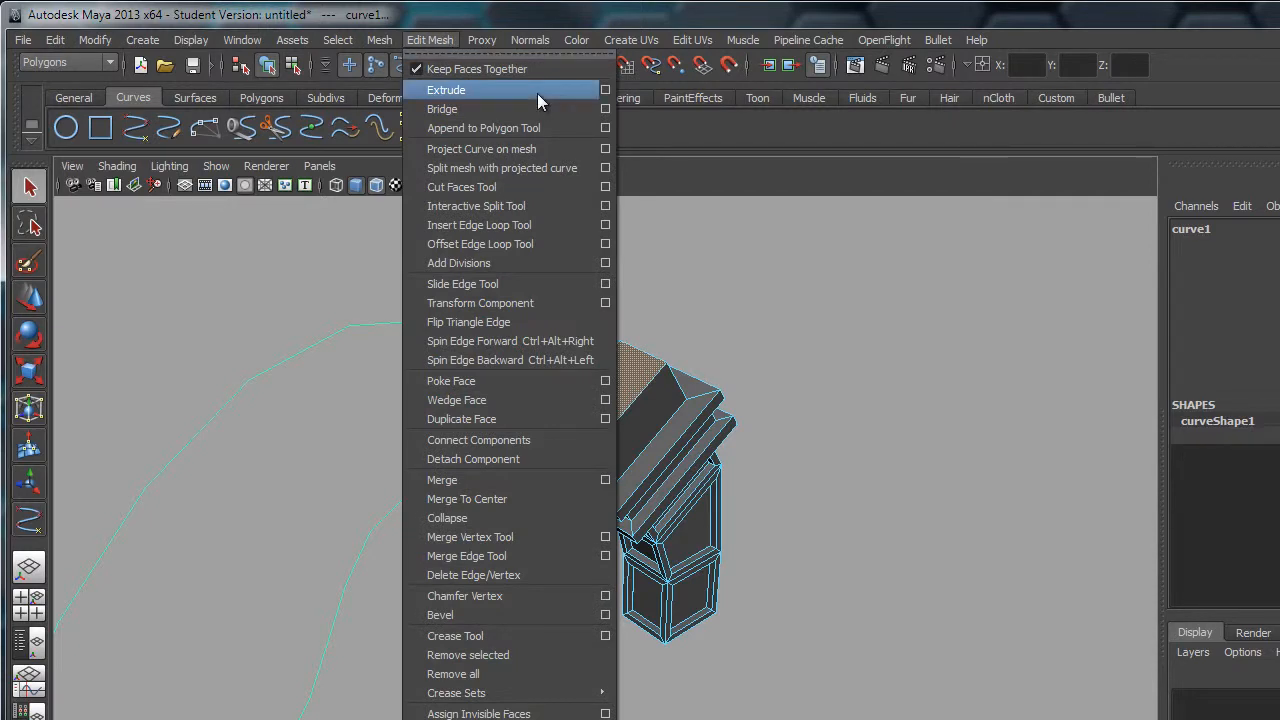
pyautogui.click(492, 90)
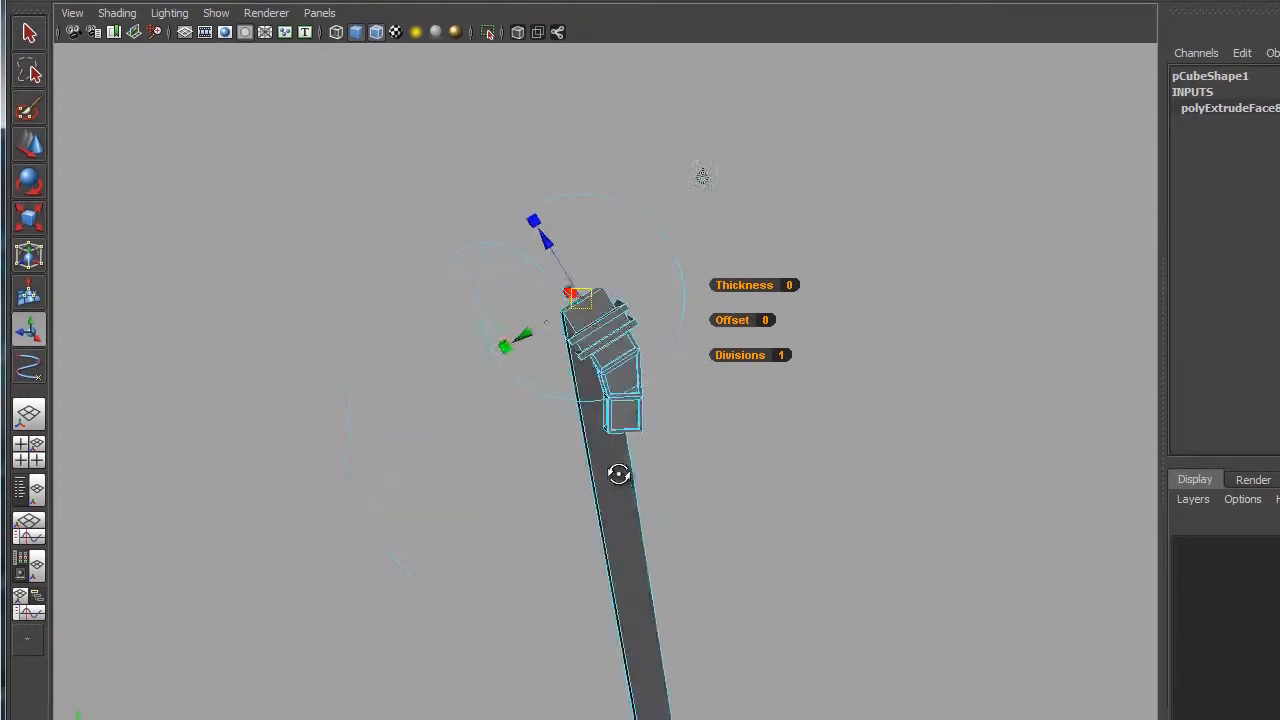
pyautogui.keyDown('alt'); pyautogui.moveTo(680, 550); pyautogui.dragTo(645, 415); pyautogui.keyUp('alt')
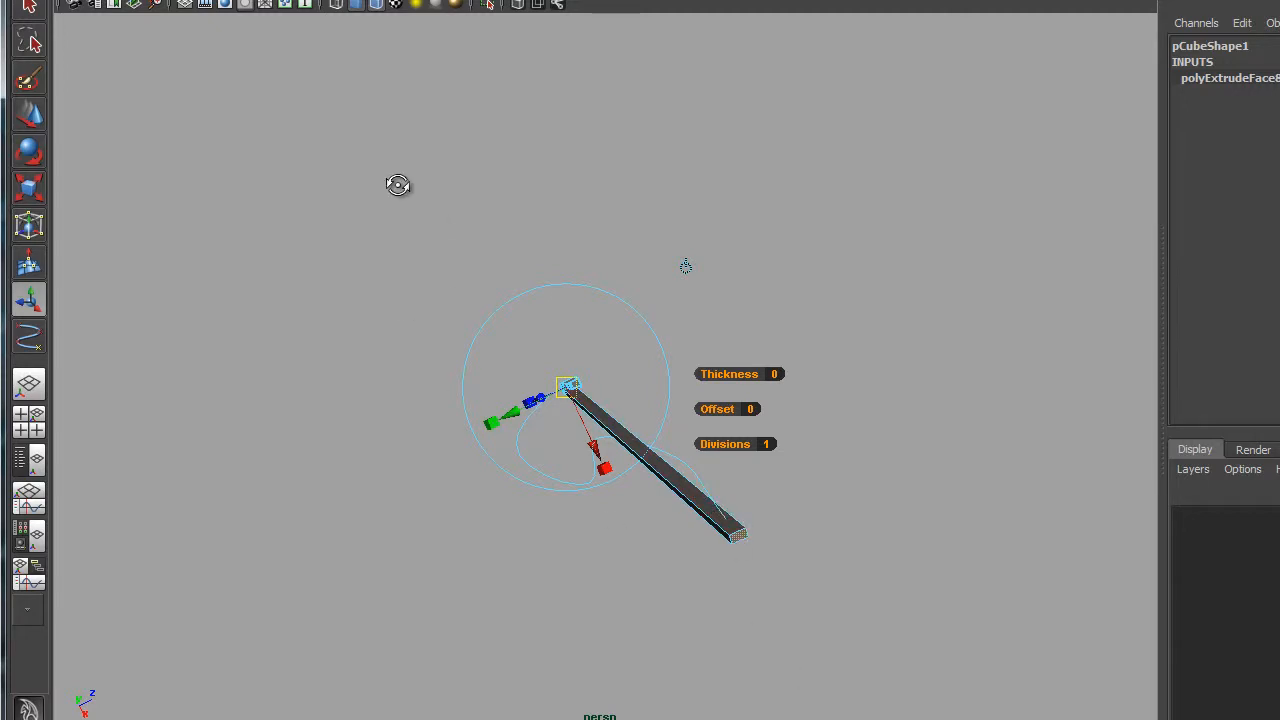
pyautogui.keyDown('alt'); pyautogui.moveTo(400, 186); pyautogui.dragTo(717, 331); pyautogui.keyUp('alt')
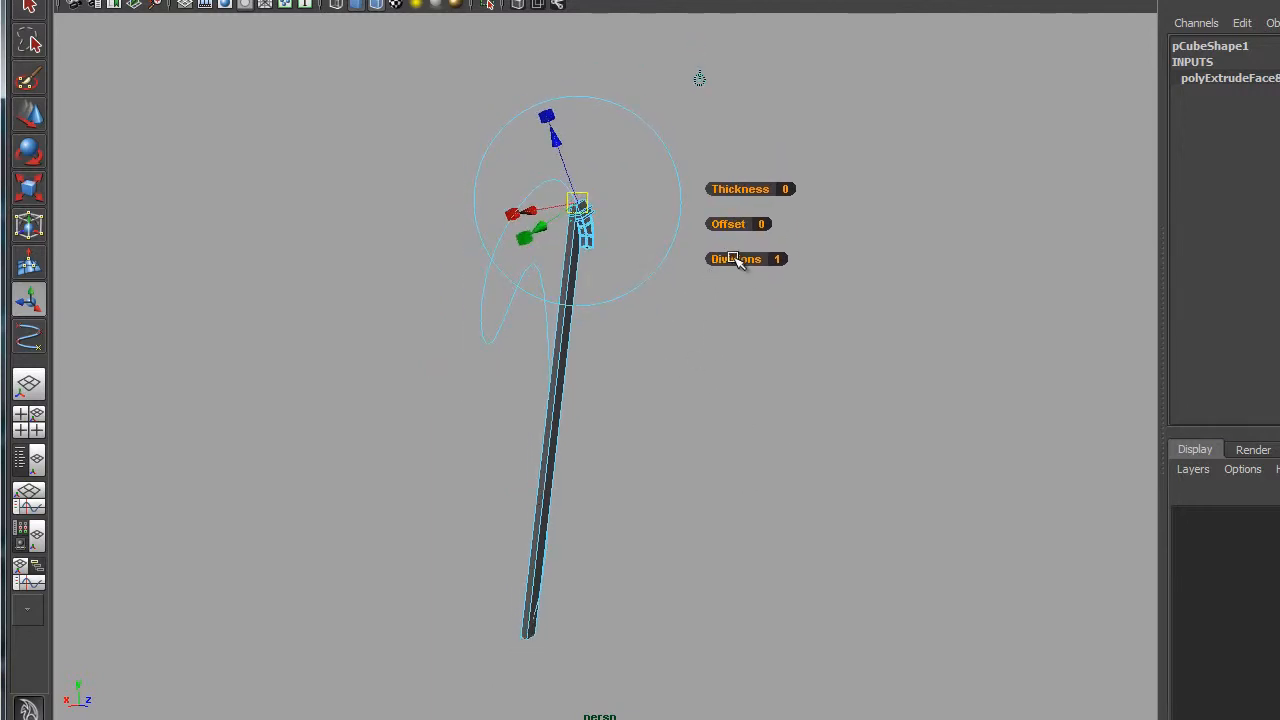
# - Set the curve extrusion's Divisions to 25 and then to 100 for a smoother bend along the path
pyautogui.moveTo(736, 258); pyautogui.dragTo(987, 284)
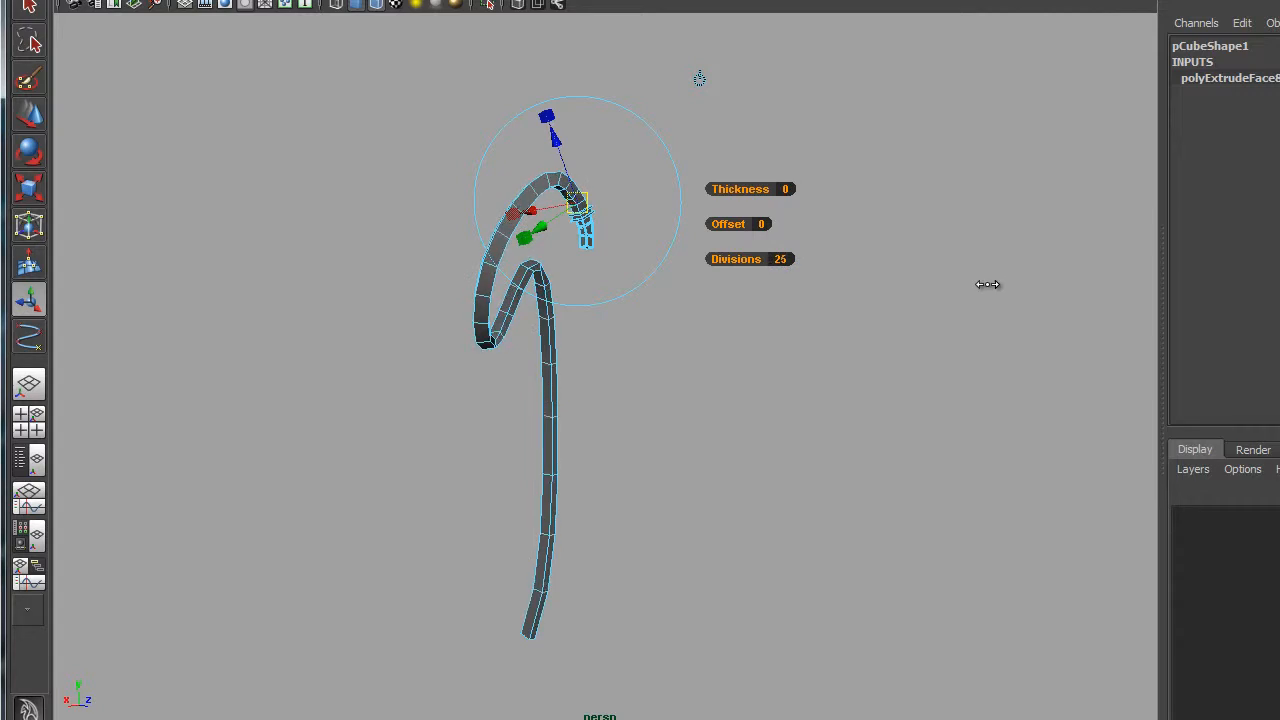
pyautogui.keyDown('alt'); pyautogui.moveTo(823, 314); pyautogui.dragTo(760, 300); pyautogui.keyUp('alt')
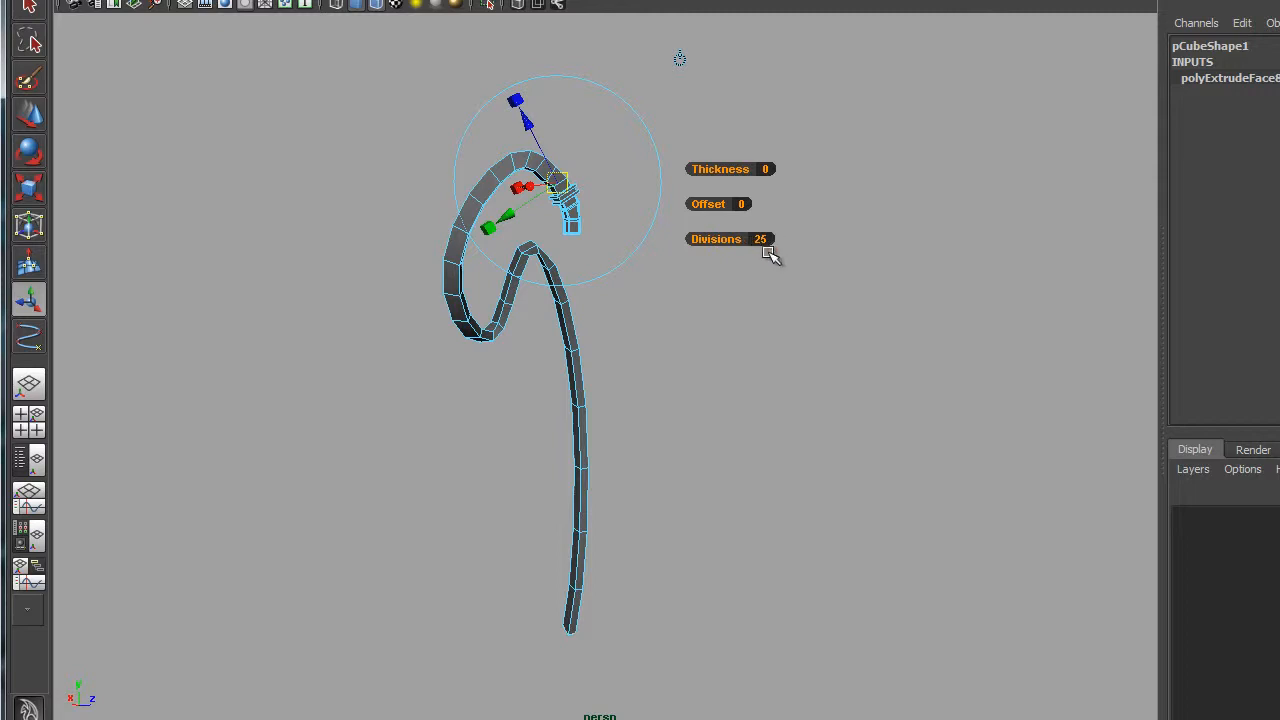
pyautogui.click(761, 239)
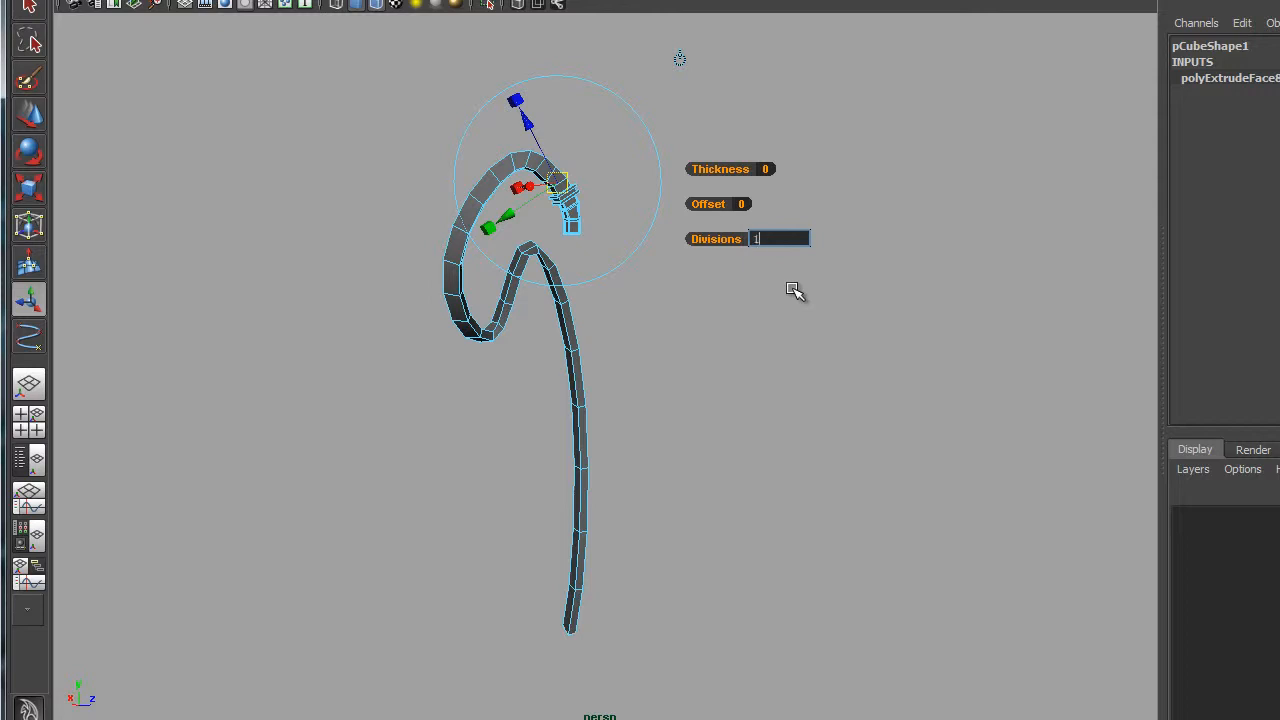
pyautogui.press('Return')
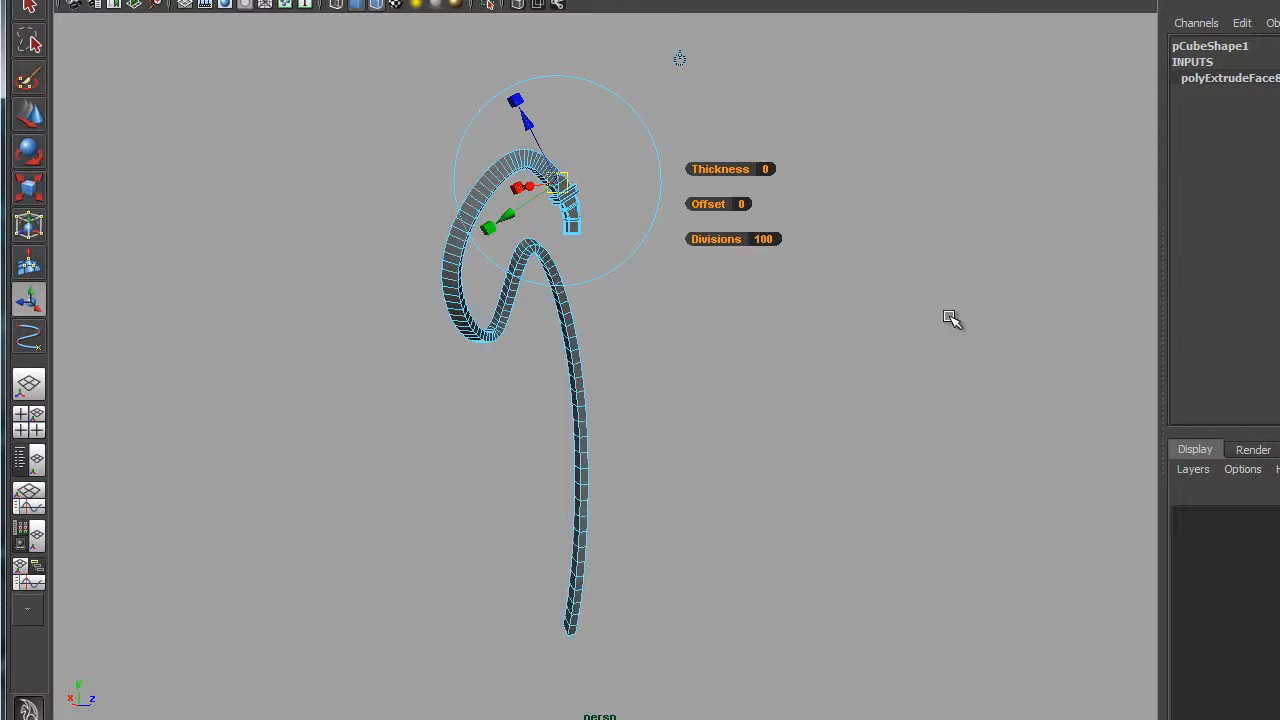
pyautogui.keyDown('alt'); pyautogui.moveTo(786, 297); pyautogui.dragTo(751, 303); pyautogui.keyUp('alt')
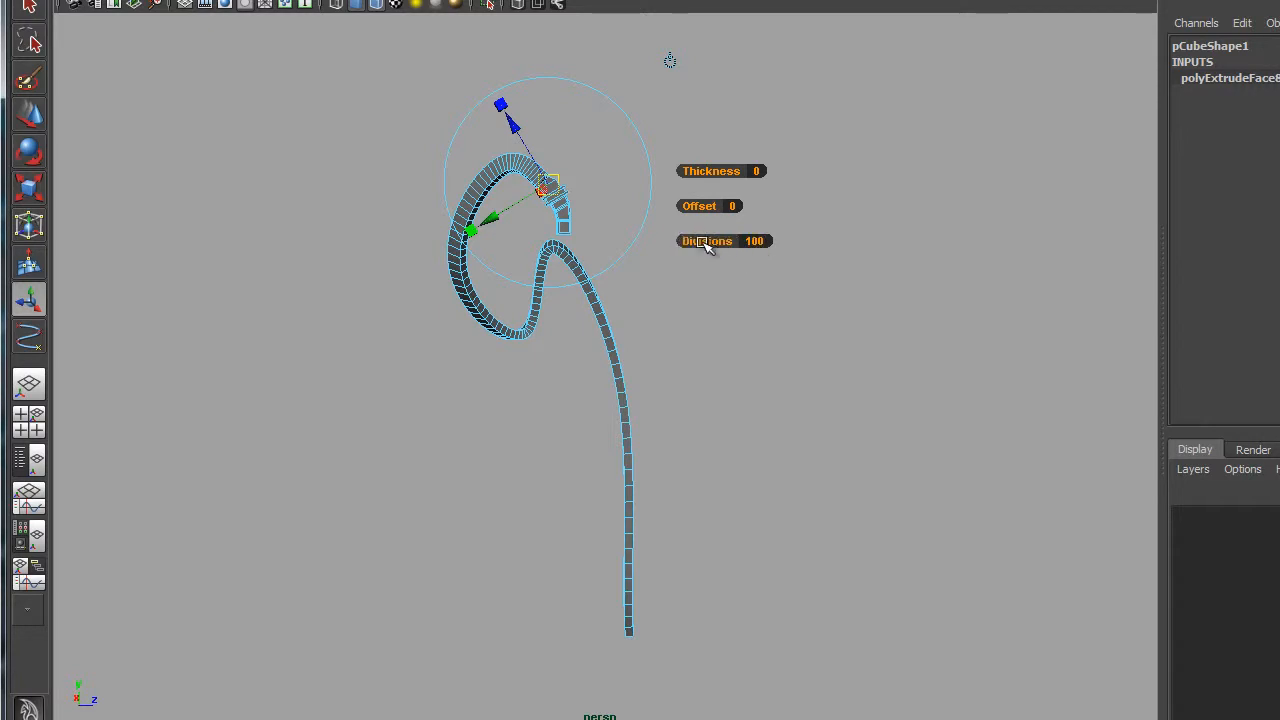
# - Examine the extruded tube from several sides and check how smoothly it follows the curve
pyautogui.keyDown('alt'); pyautogui.moveTo(346, 394); pyautogui.dragTo(674, 334); pyautogui.keyUp('alt')
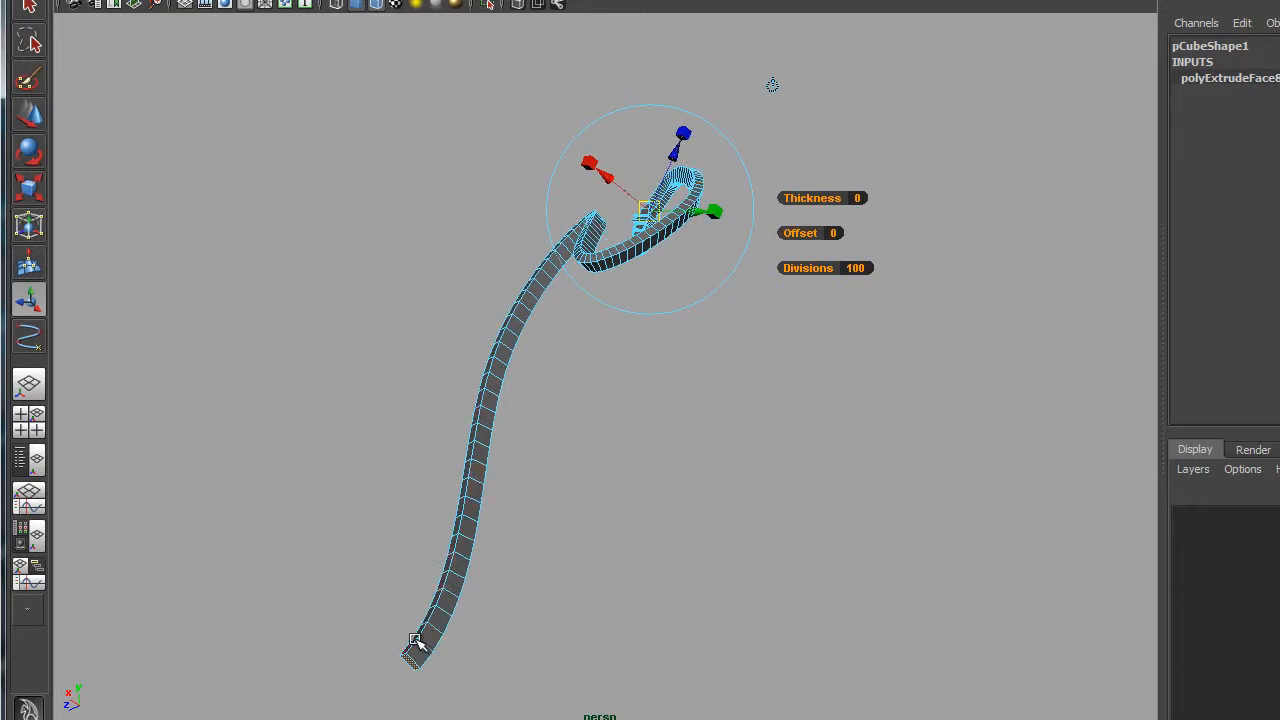
pyautogui.keyDown('alt'); pyautogui.moveTo(414, 641); pyautogui.dragTo(344, 639); pyautogui.keyUp('alt')
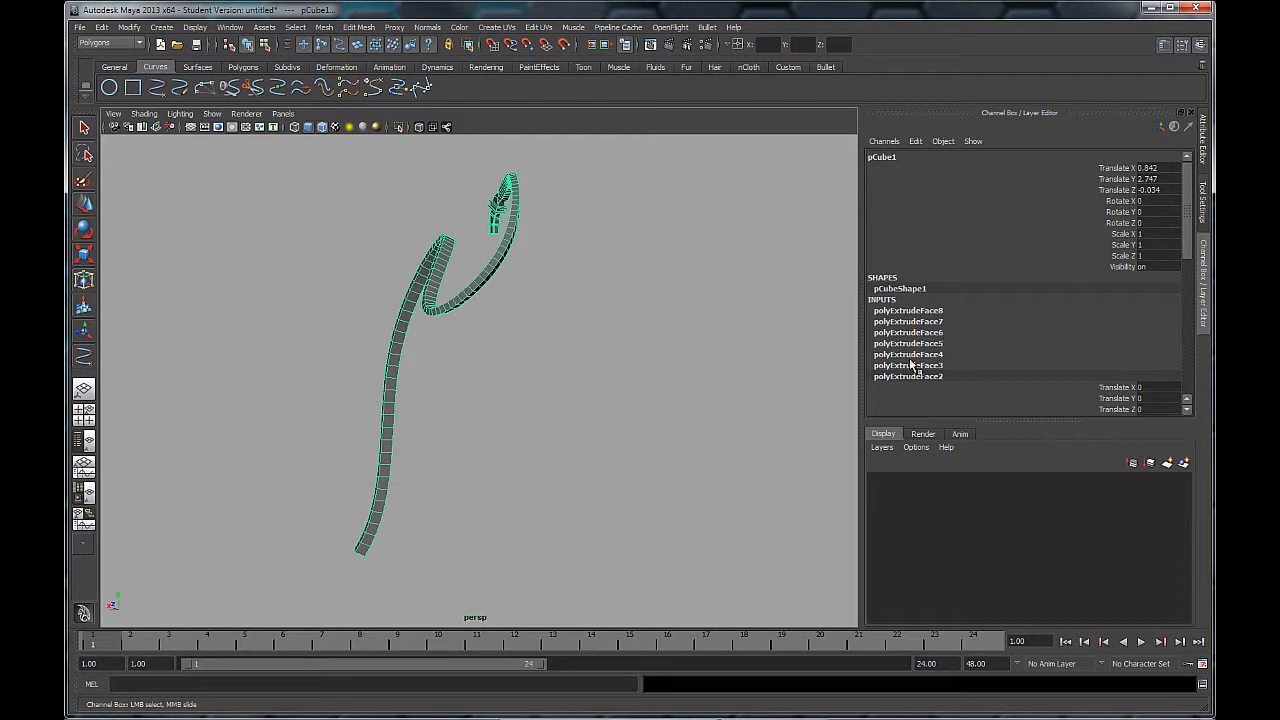
pyautogui.keyDown('alt'); pyautogui.moveTo(345, 379); pyautogui.dragTo(493, 405); pyautogui.keyUp('alt')
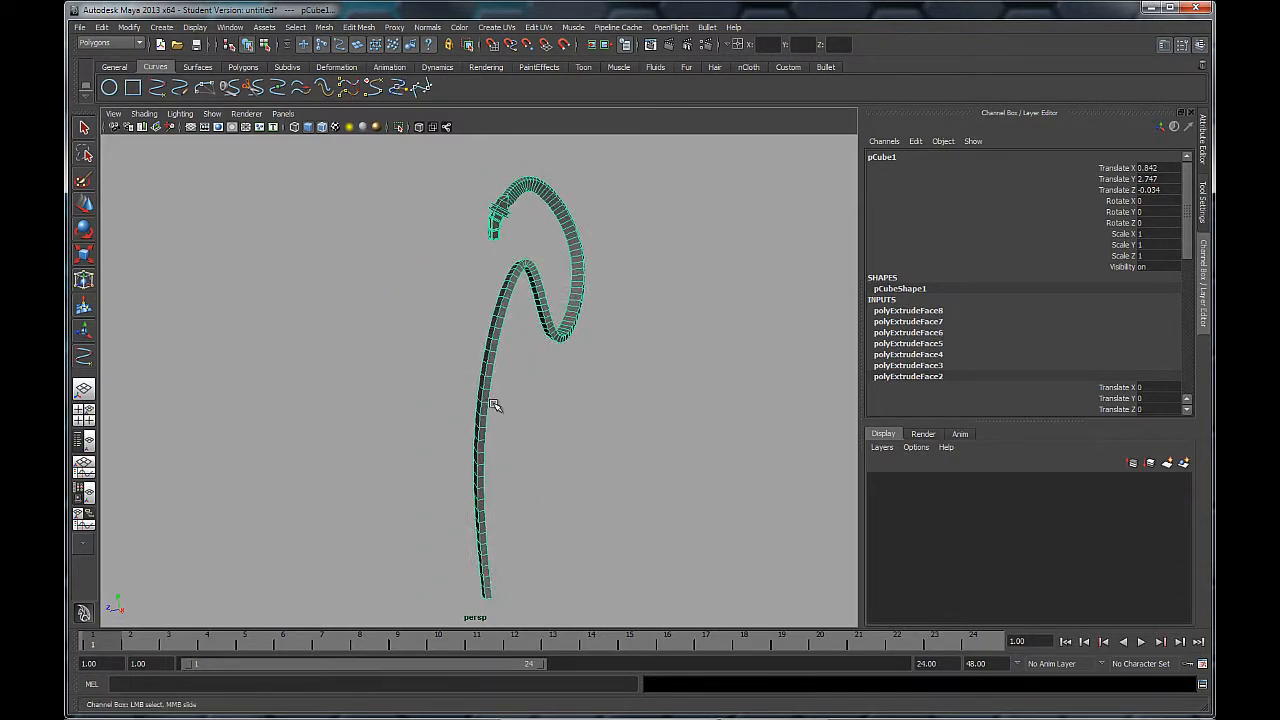
pyautogui.keyDown('alt'); pyautogui.moveTo(623, 393); pyautogui.dragTo(578, 355); pyautogui.keyUp('alt')
pyautogui.keyDown('alt'); pyautogui.moveTo(598, 334); pyautogui.dragTo(543, 366, button='middle'); pyautogui.keyUp('alt')
pyautogui.keyDown('alt'); pyautogui.moveTo(517, 374); pyautogui.dragTo(443, 389); pyautogui.keyUp('alt')
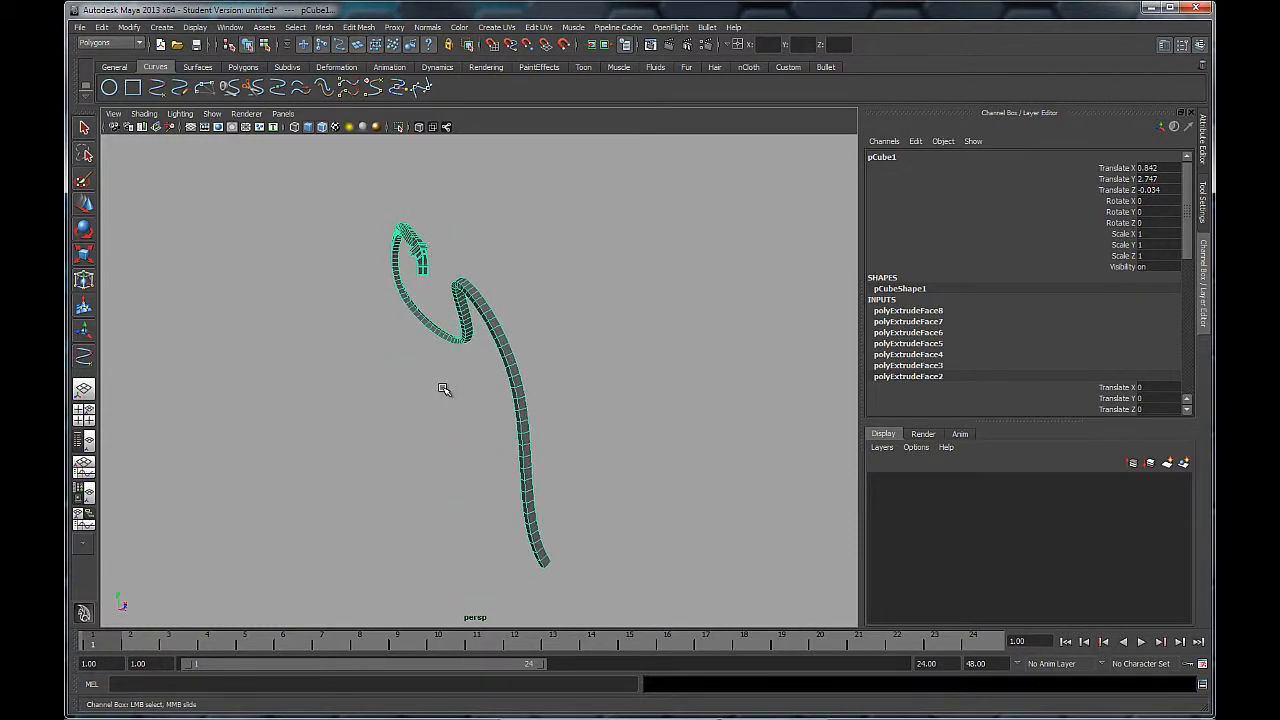